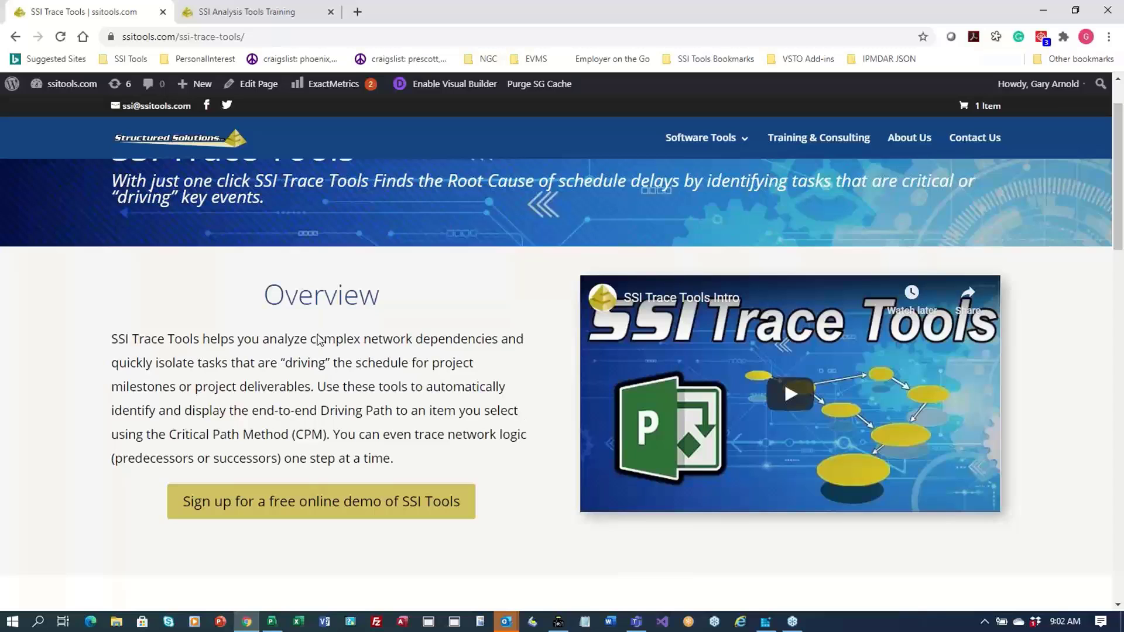
Step: Open the SSI Analysis Tools Training page and review the scheduled sessions and the list of courses
click(236, 13)
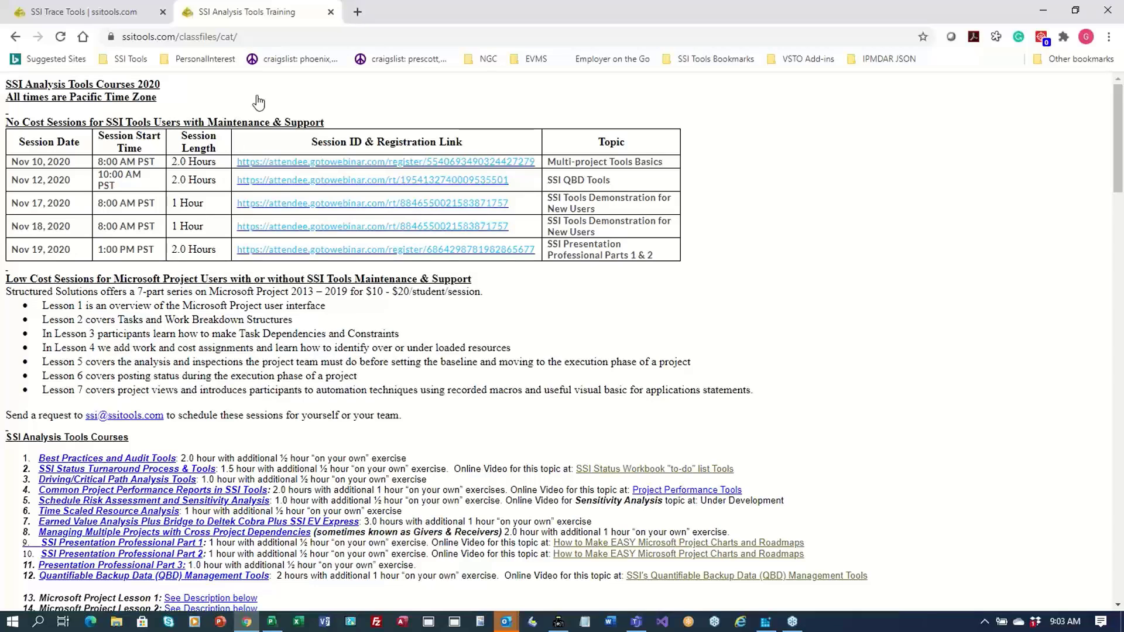
click(293, 35)
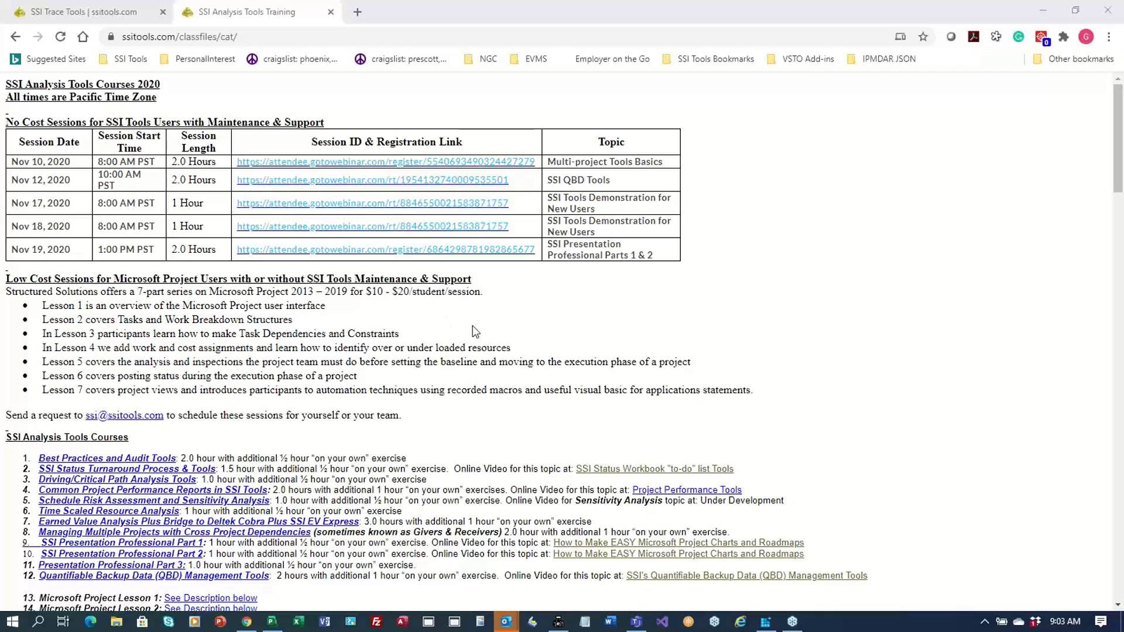
scroll(475, 332, down, 5)
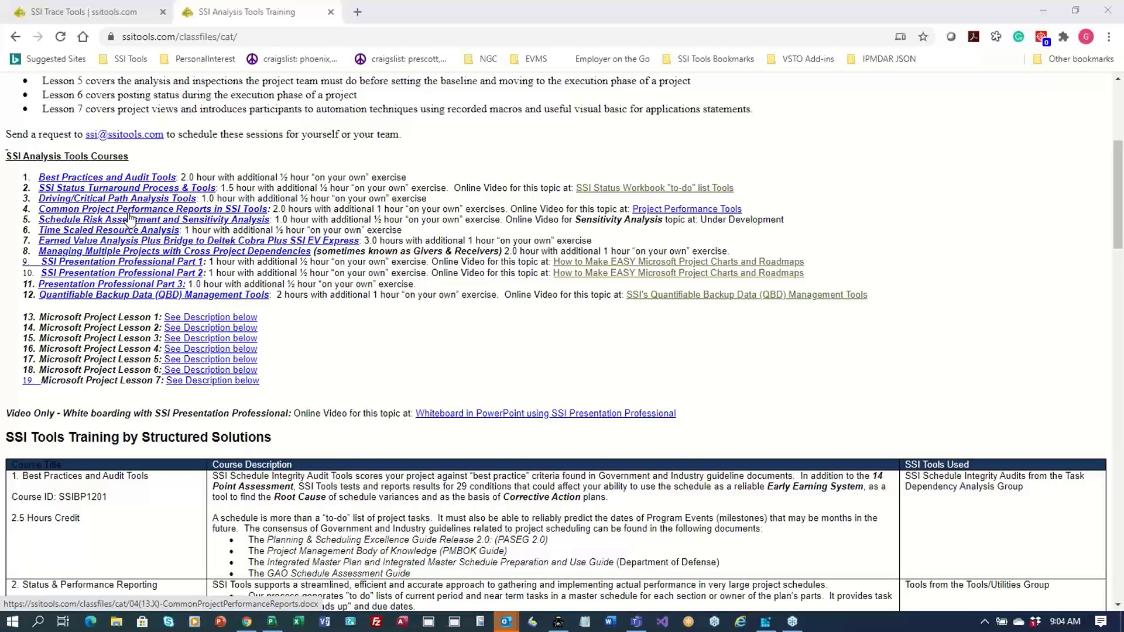
scroll(113, 254, down, 1)
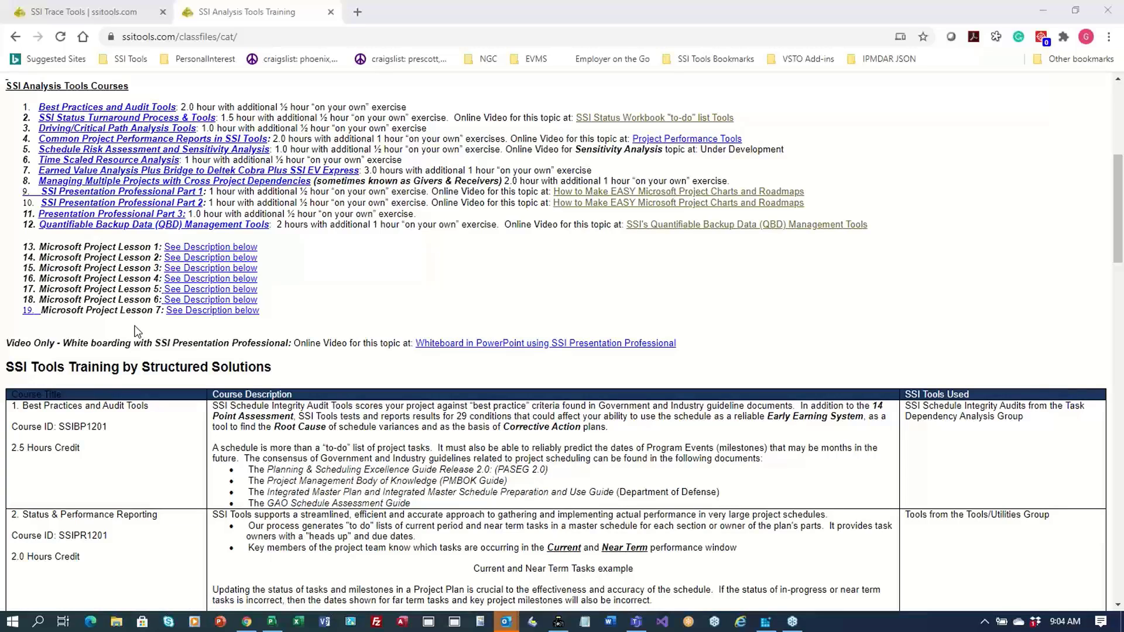
scroll(578, 348, up, 5)
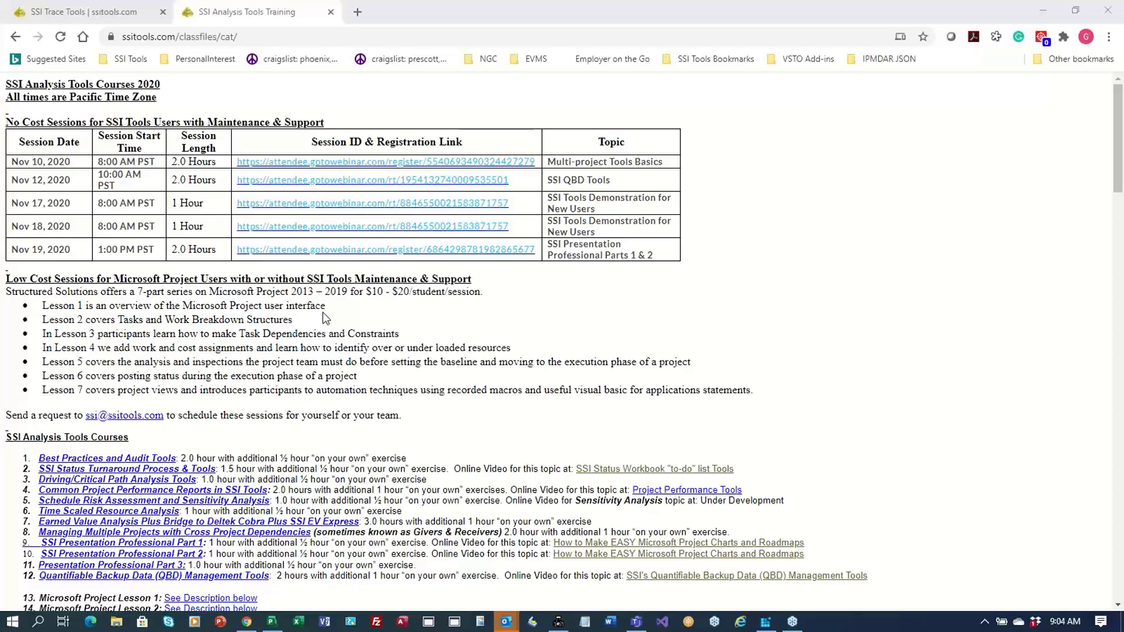
scroll(322, 312, down, 5)
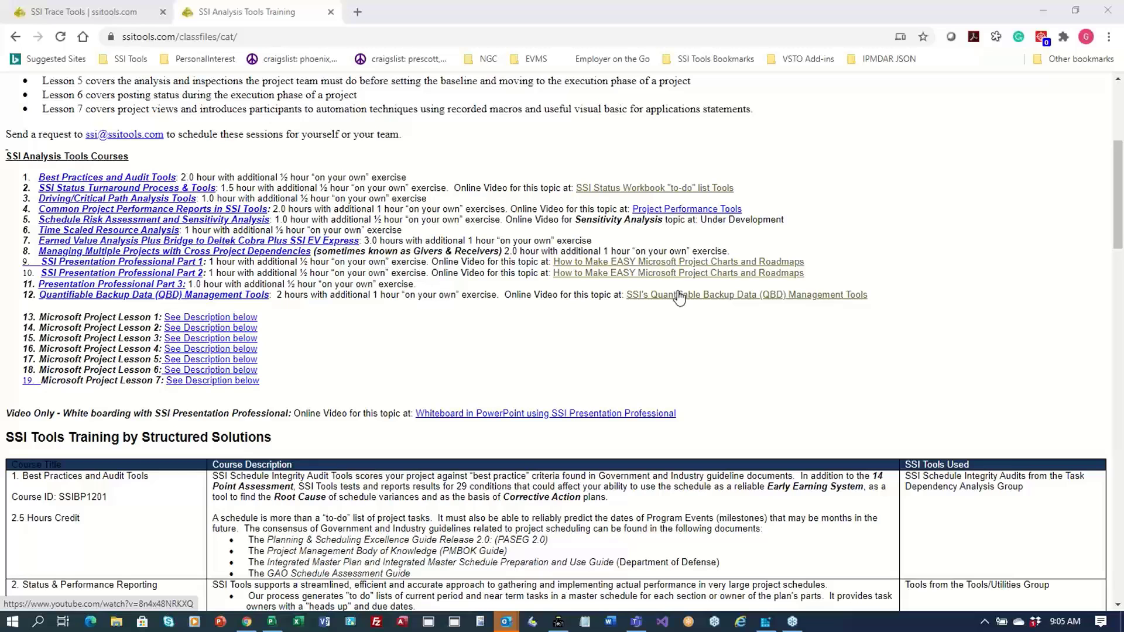
Step: Switch to Microsoft Project and trace the driving path to the Critical Design Review (CDR) milestone
click(86, 14)
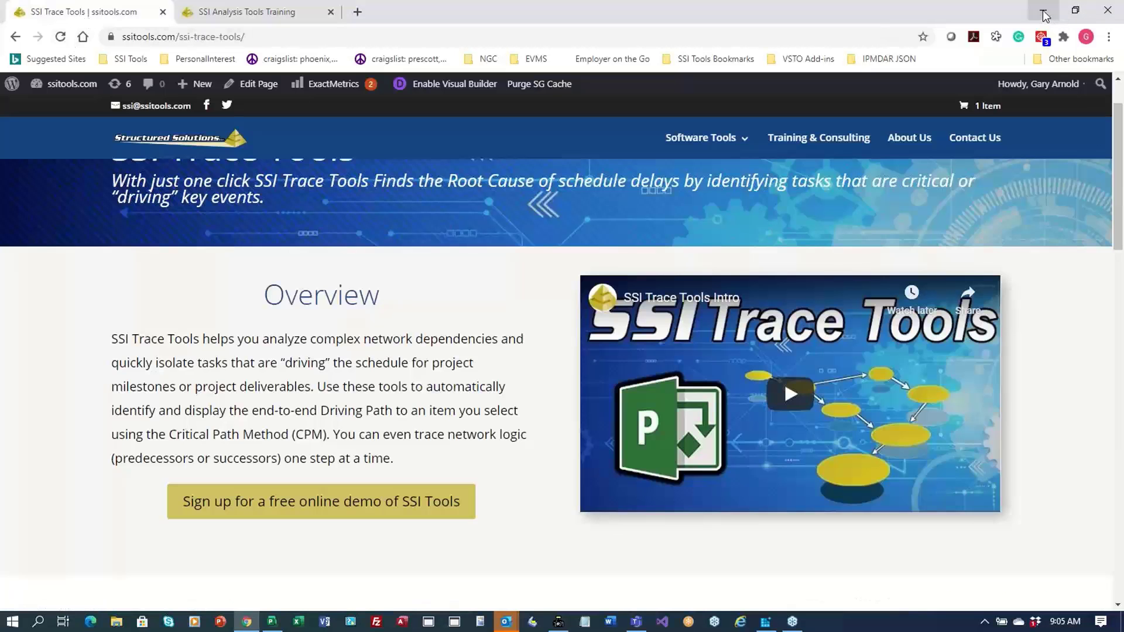
click(1045, 14)
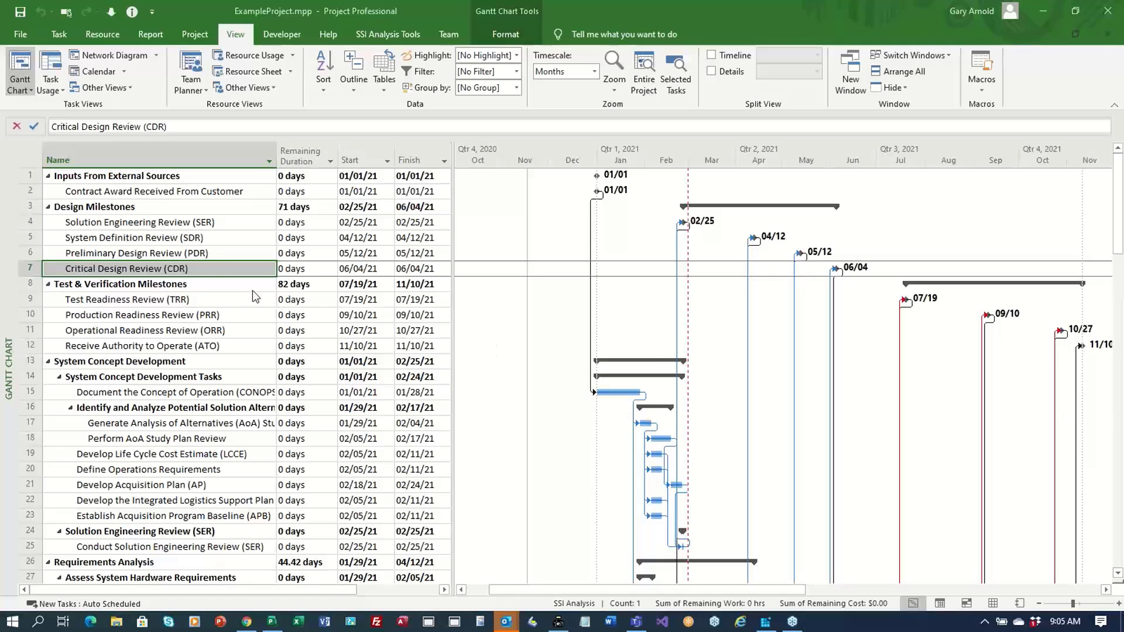
click(385, 35)
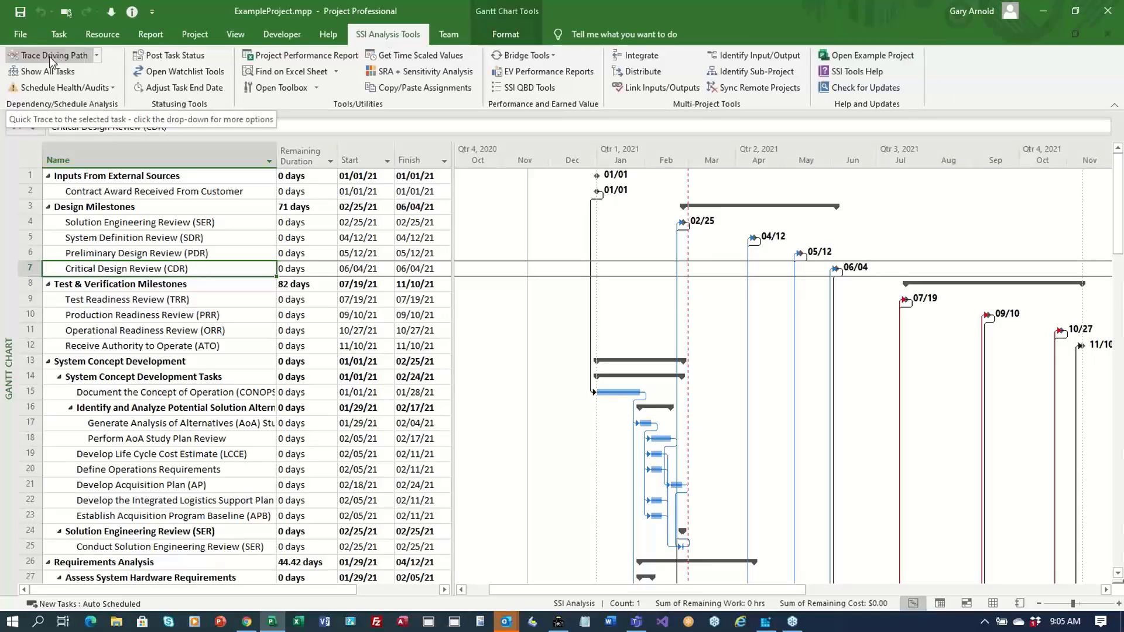
click(97, 55)
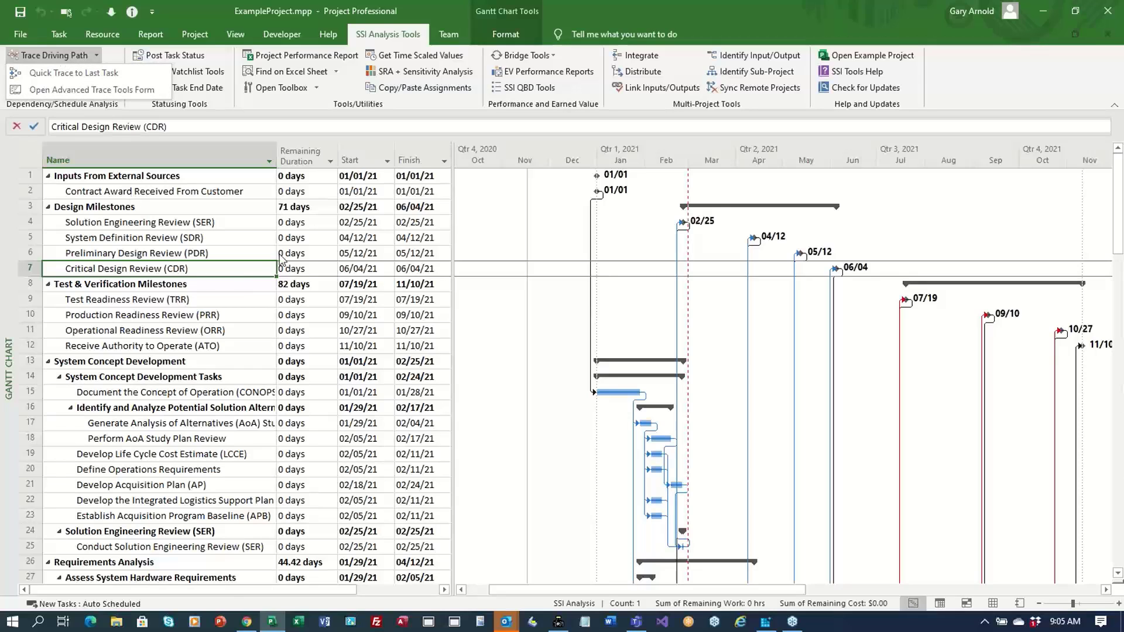
click(232, 270)
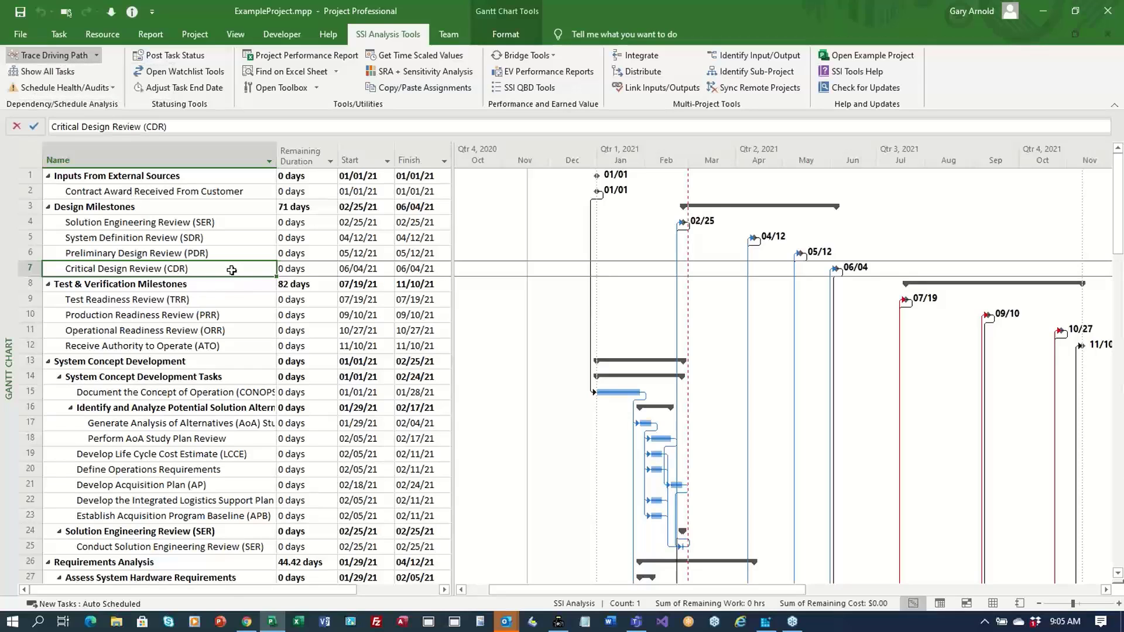
click(48, 55)
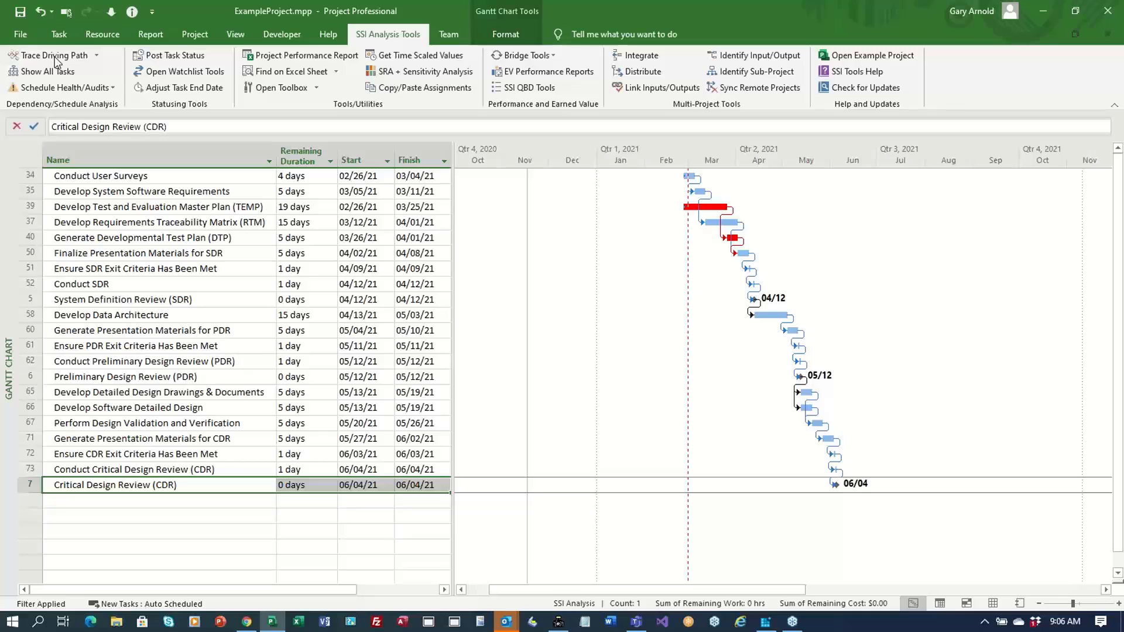
Step: Open the Advanced Trace Tools form, examine the Driving Path Analysis options and trace notes, and close the form
click(96, 55)
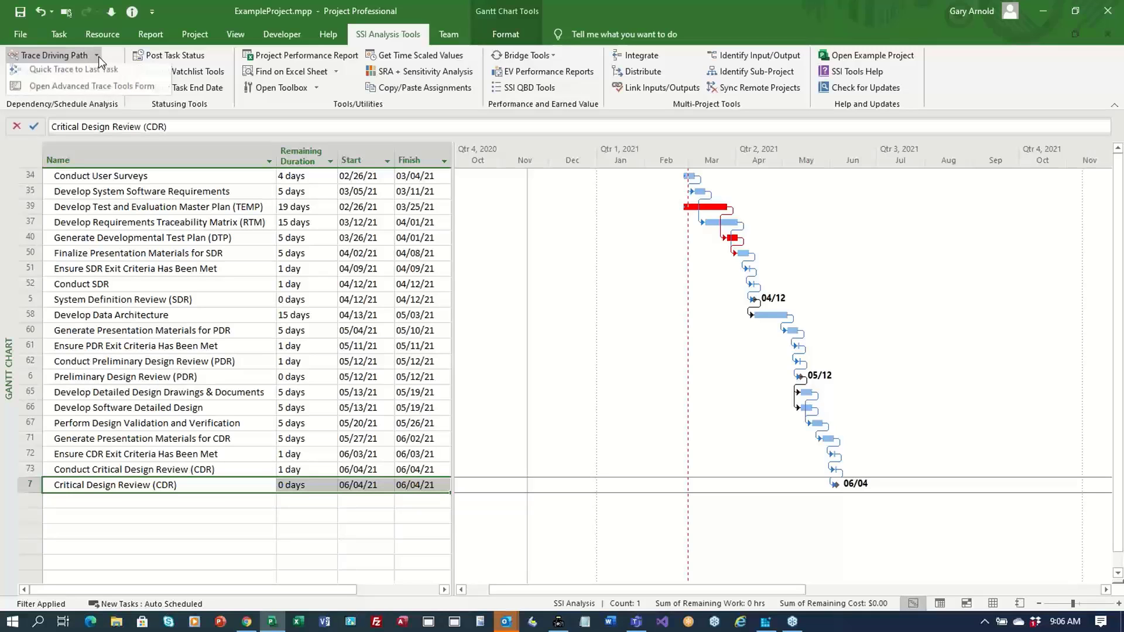
click(111, 90)
mouse_move(550, 160)
mouse_down()
mouse_move(448, 287)
mouse_move(465, 247)
mouse_move(391, 237)
mouse_up()
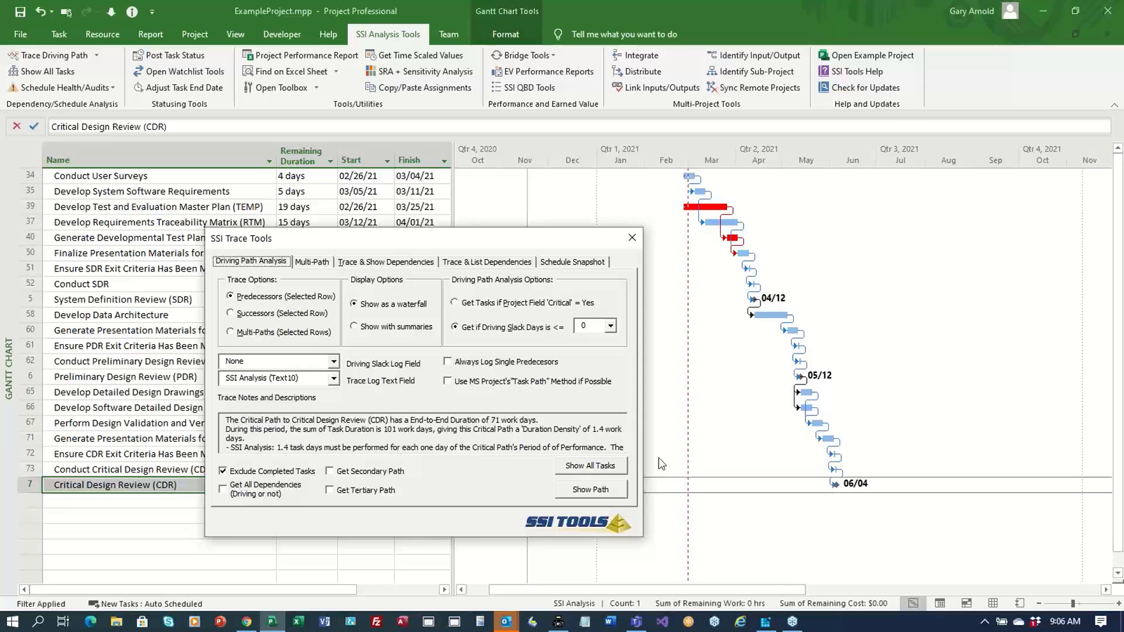
drag(395, 240, 426, 234)
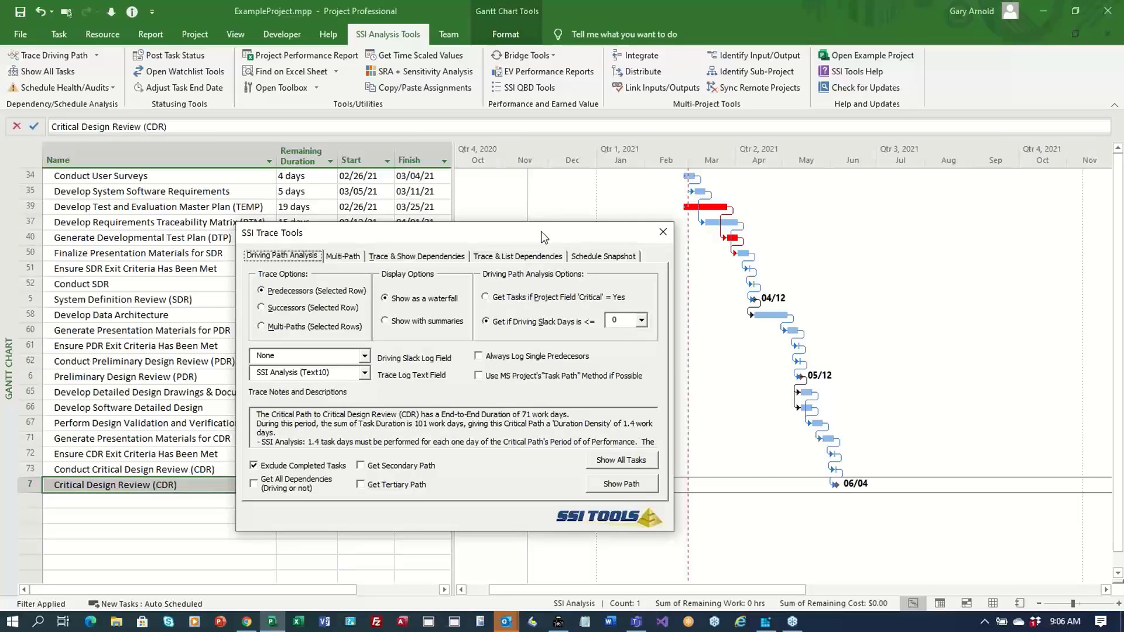
mouse_move(540, 230)
mouse_down()
mouse_move(577, 294)
mouse_move(606, 508)
mouse_up()
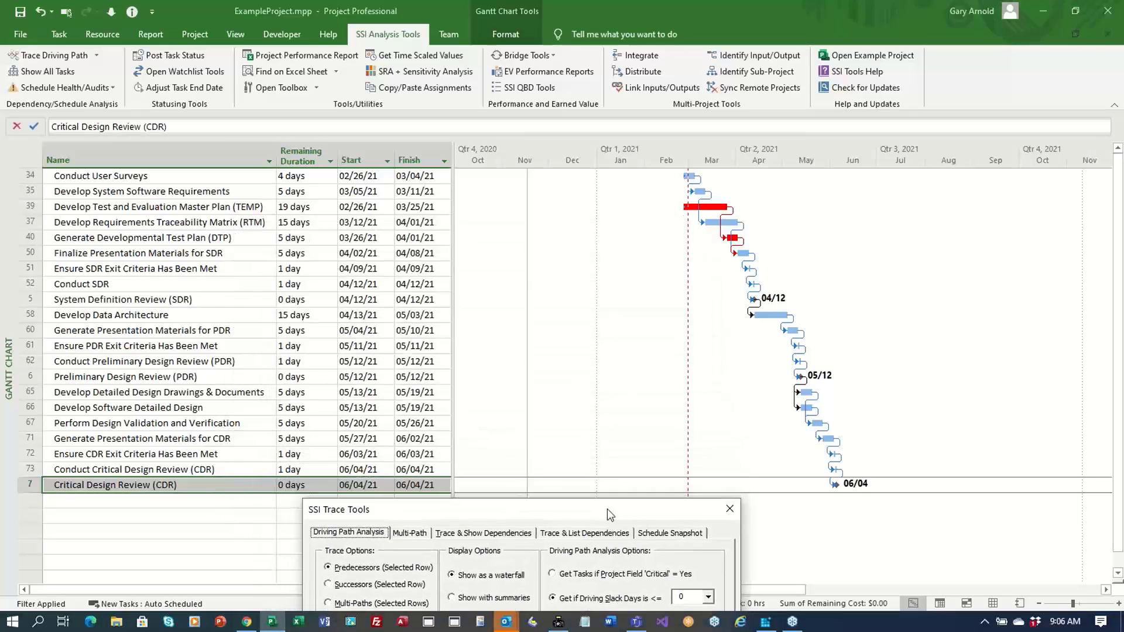
click(729, 507)
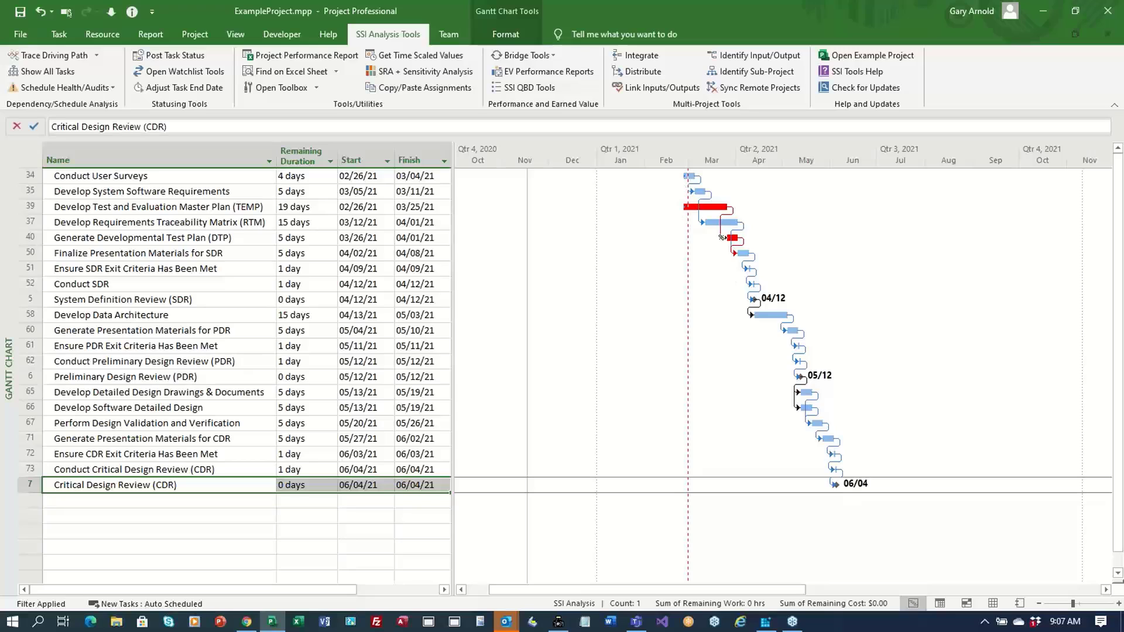
Step: Test a remaining duration of 5 days for Conduct User Surveys and set it back to 4 days
click(324, 176)
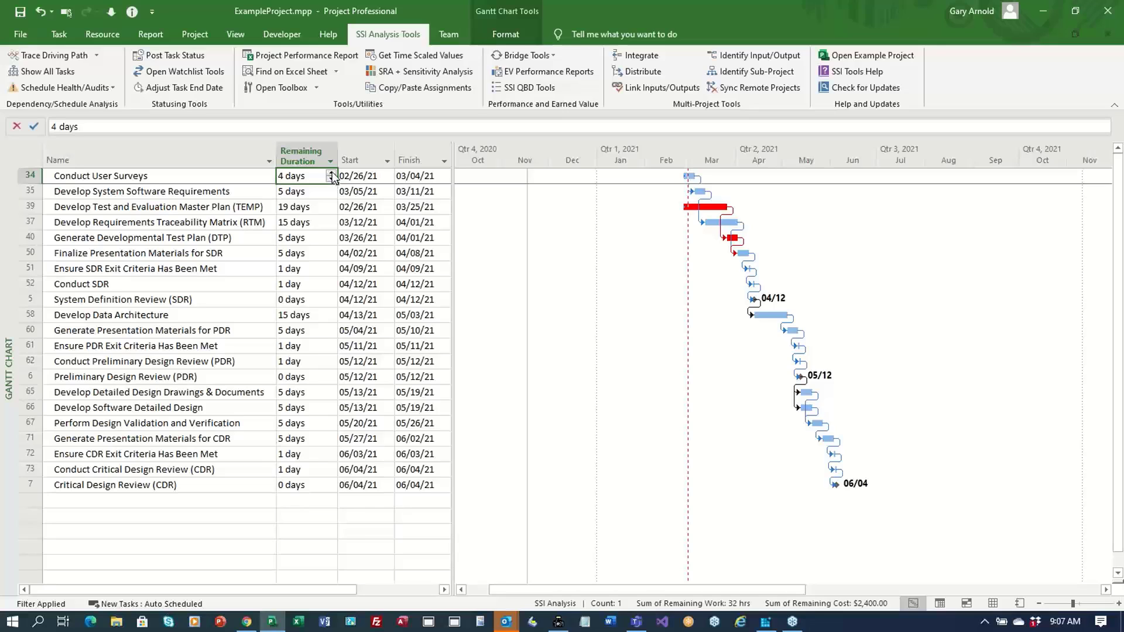
click(332, 174)
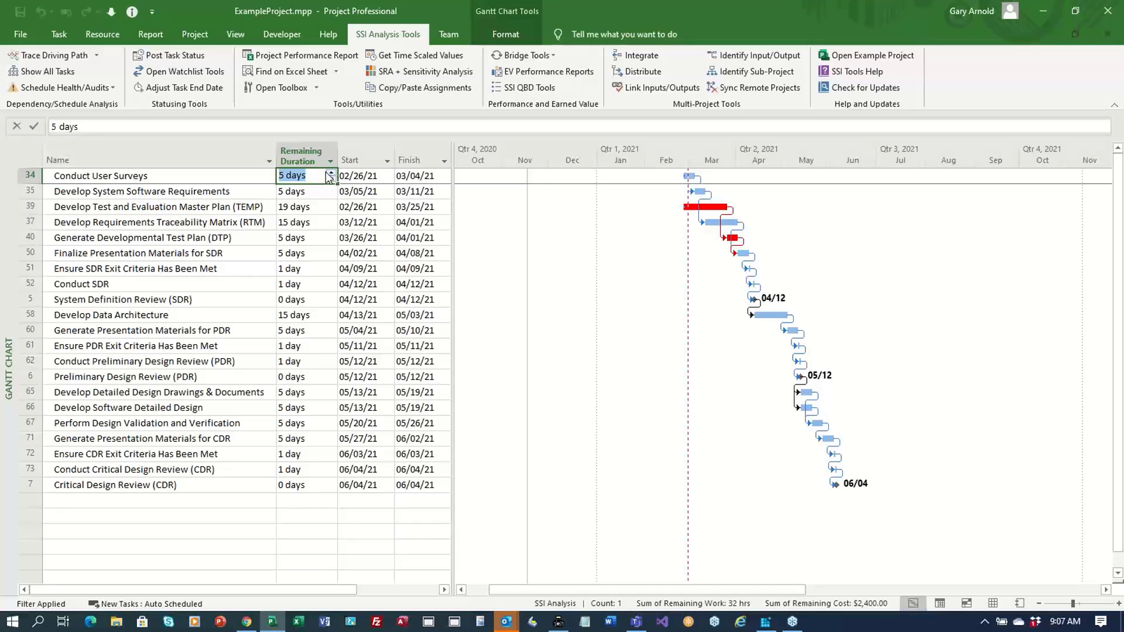
click(240, 176)
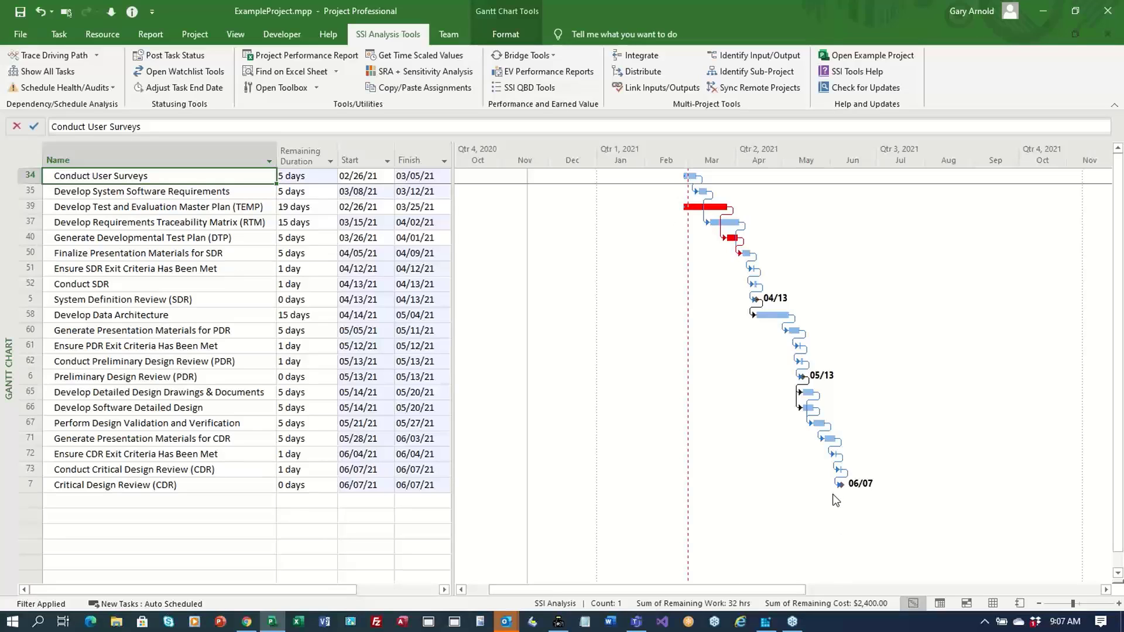
click(319, 179)
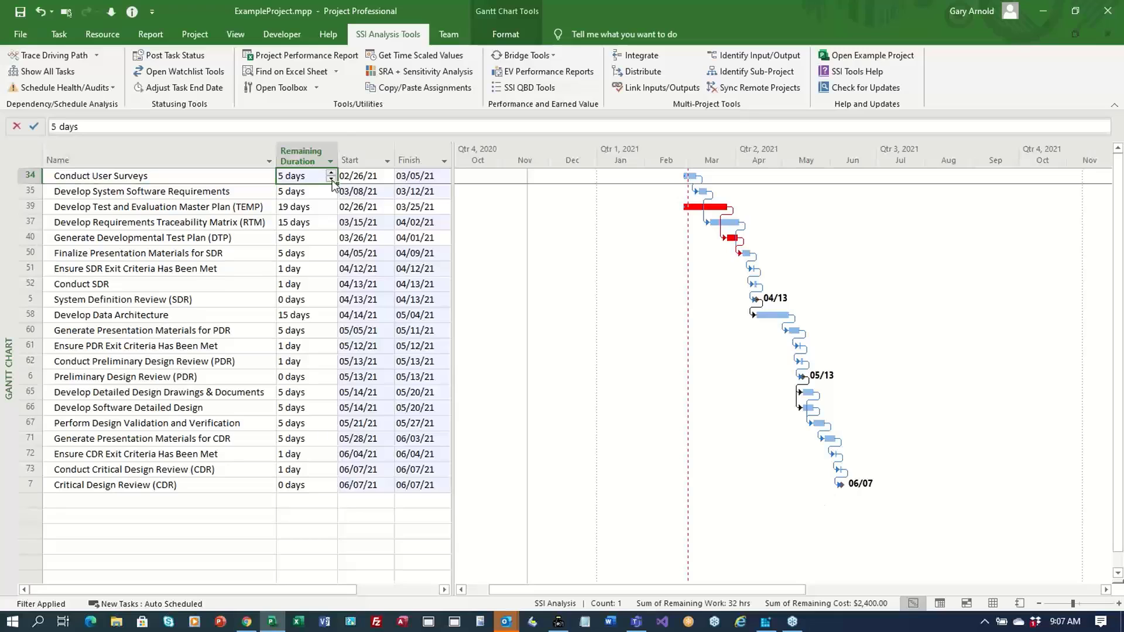
click(331, 180)
Step: Test a remaining duration of 16 days for Develop Requirements Traceability Matrix (RTM) and set it back to 15 days
click(309, 222)
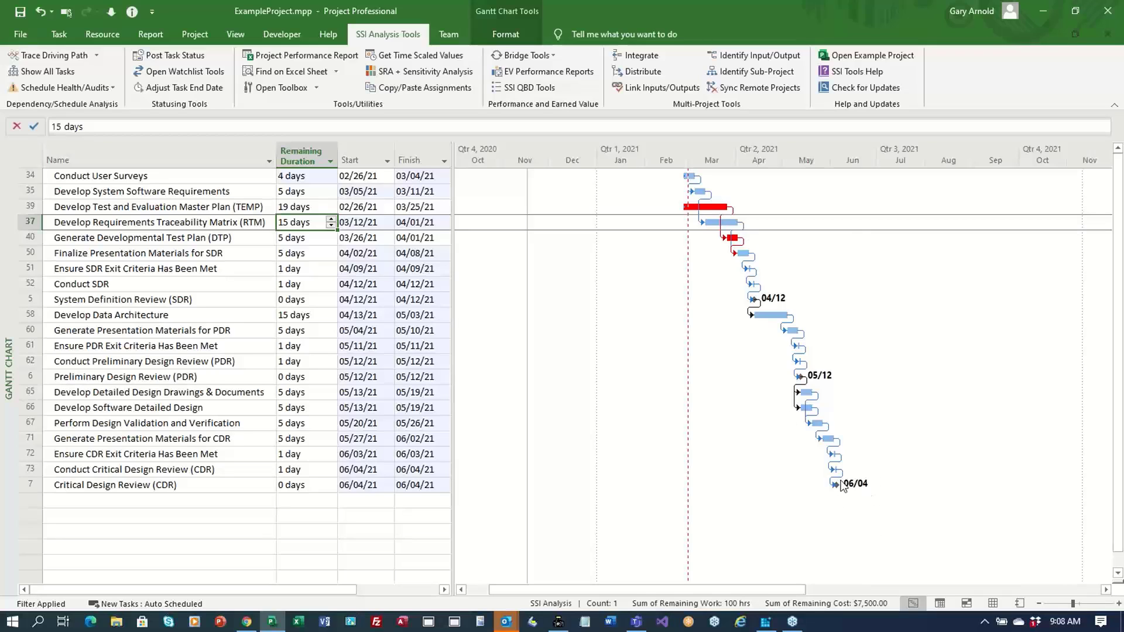
click(331, 219)
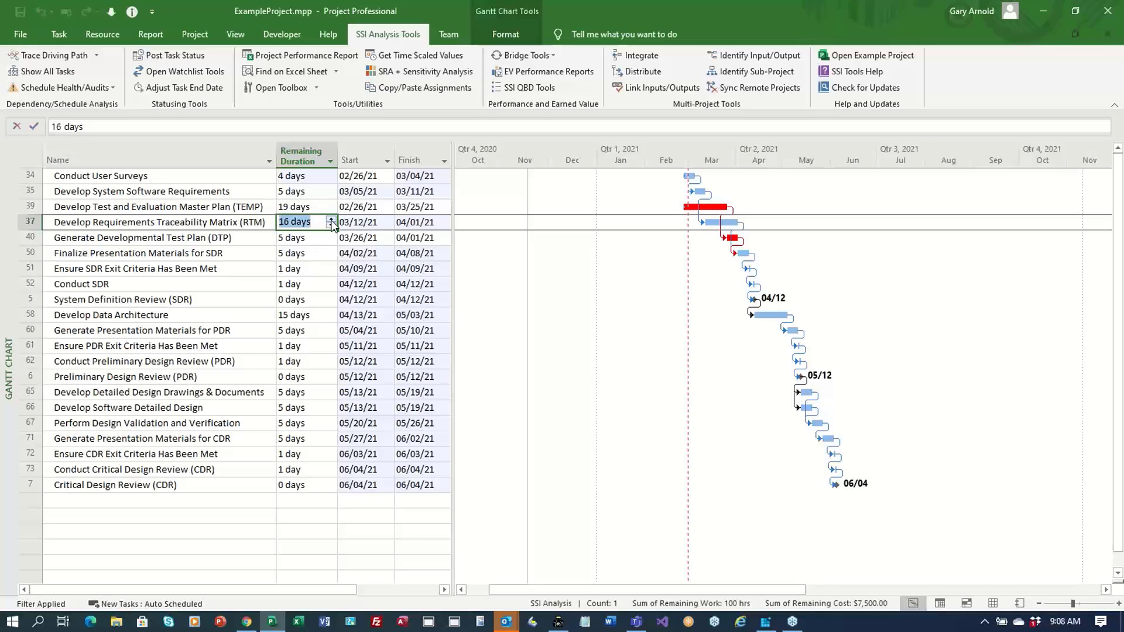
click(246, 224)
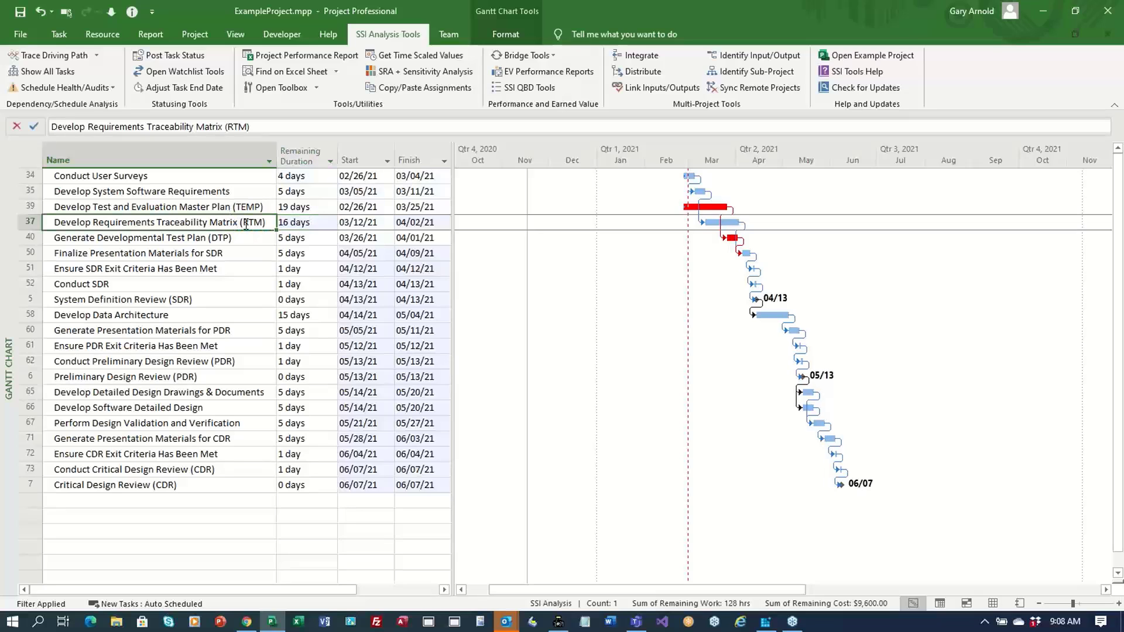
click(292, 222)
click(330, 225)
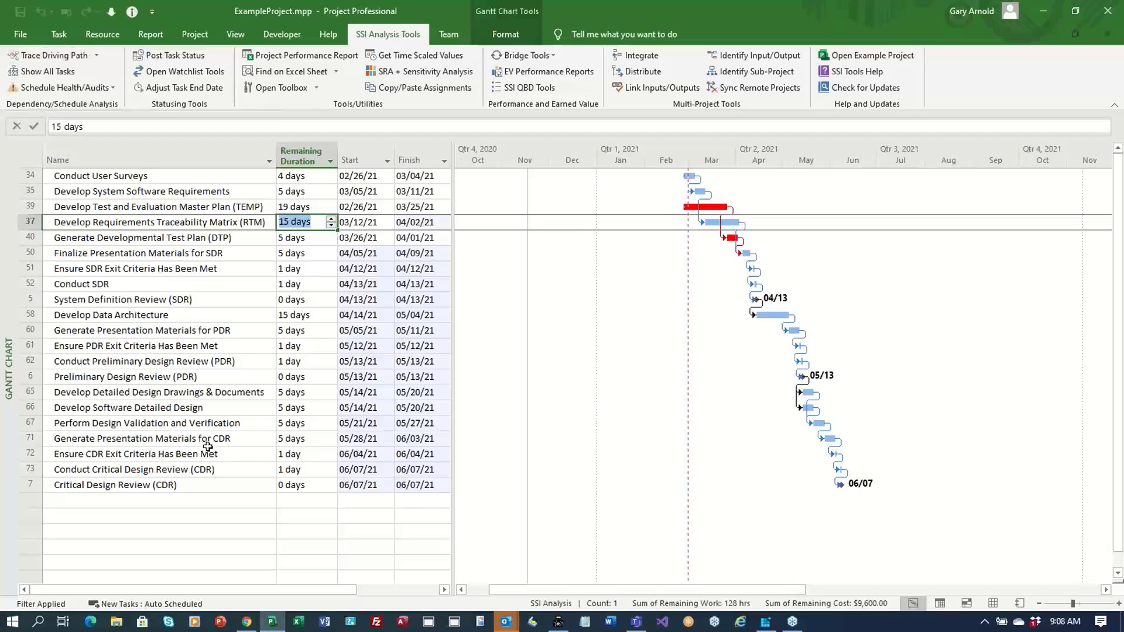
click(218, 483)
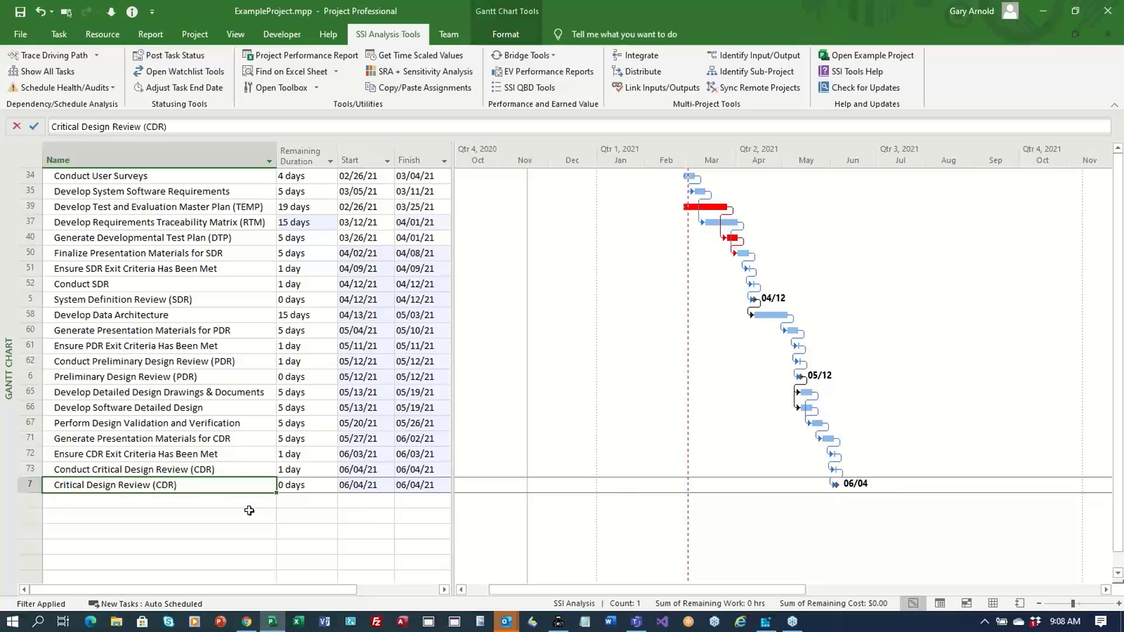
Step: Highlight the driving predecessors of the Critical Design Review (CDR) milestone with Project's Task Path
click(28, 485)
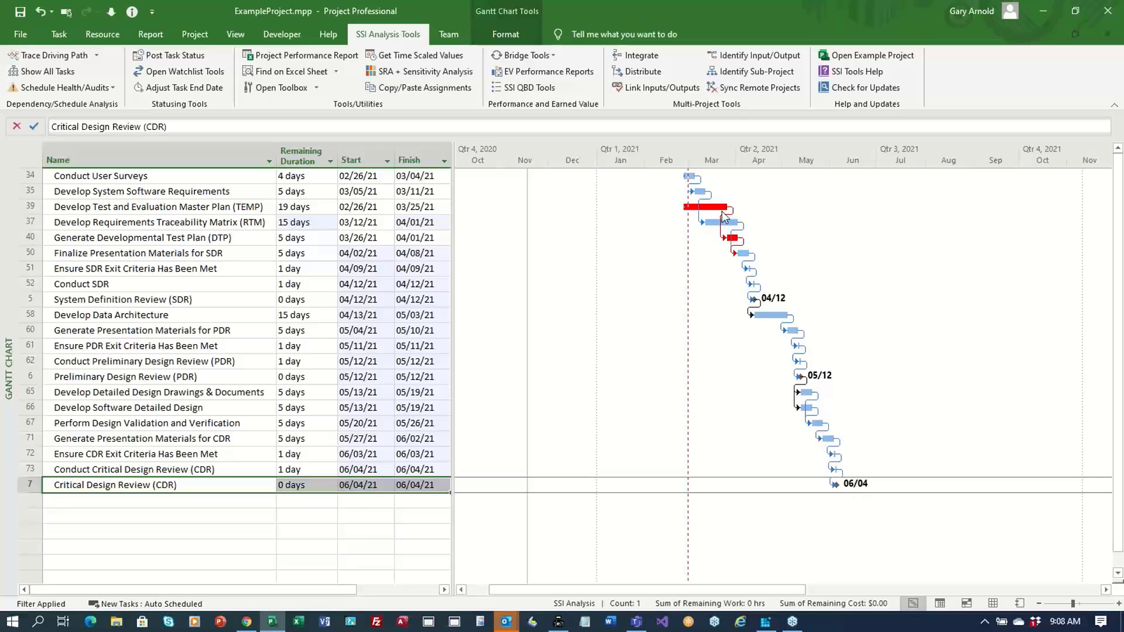
click(502, 34)
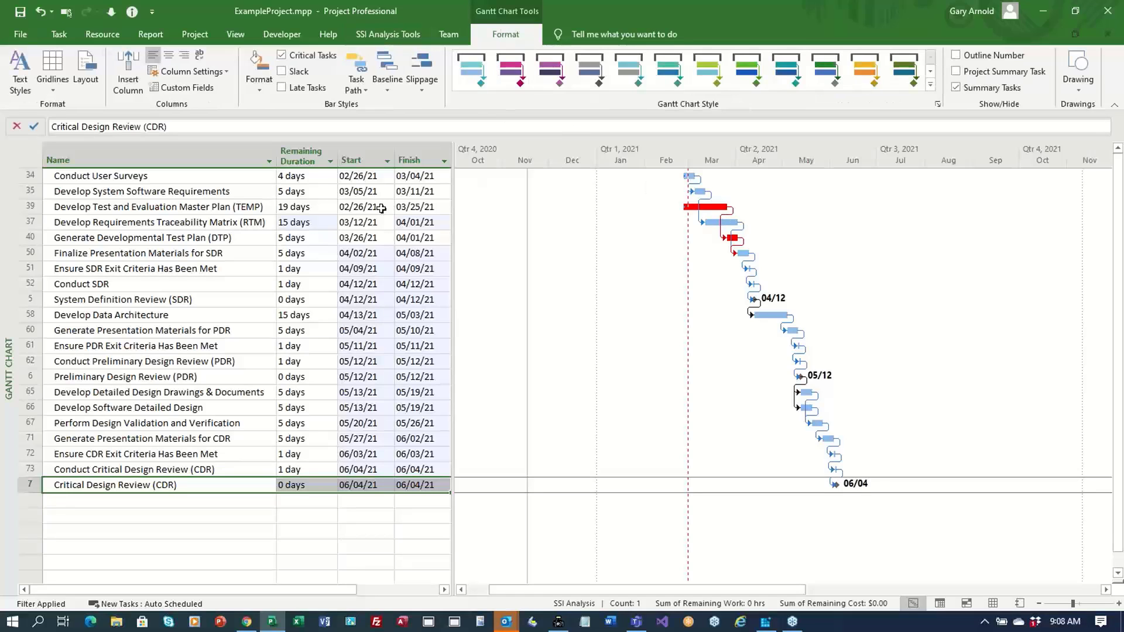
click(366, 90)
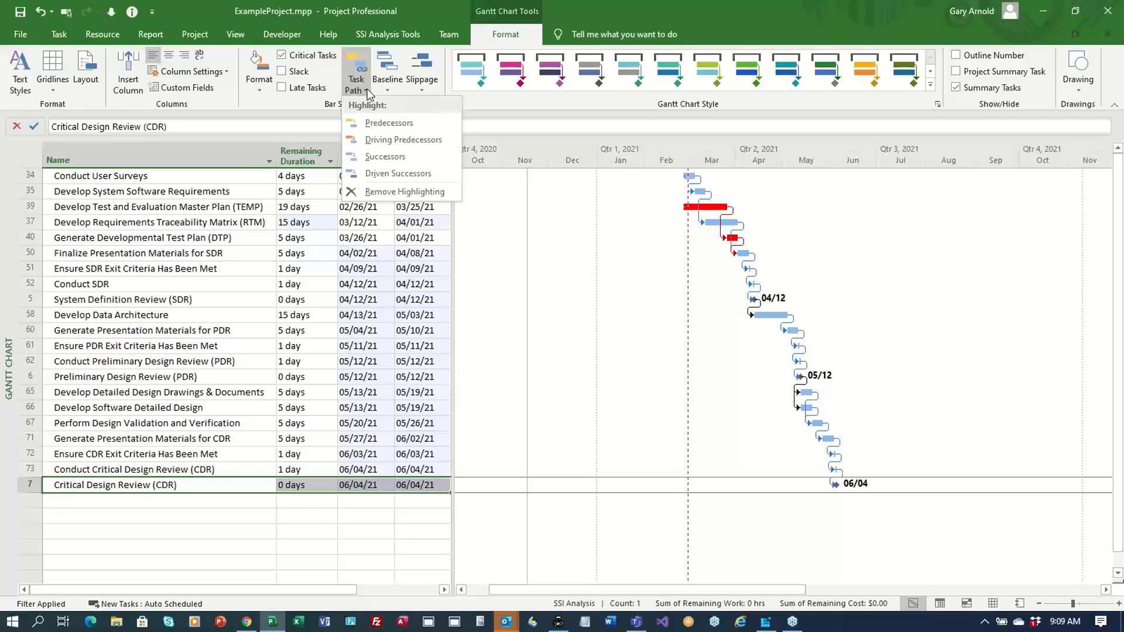
click(383, 141)
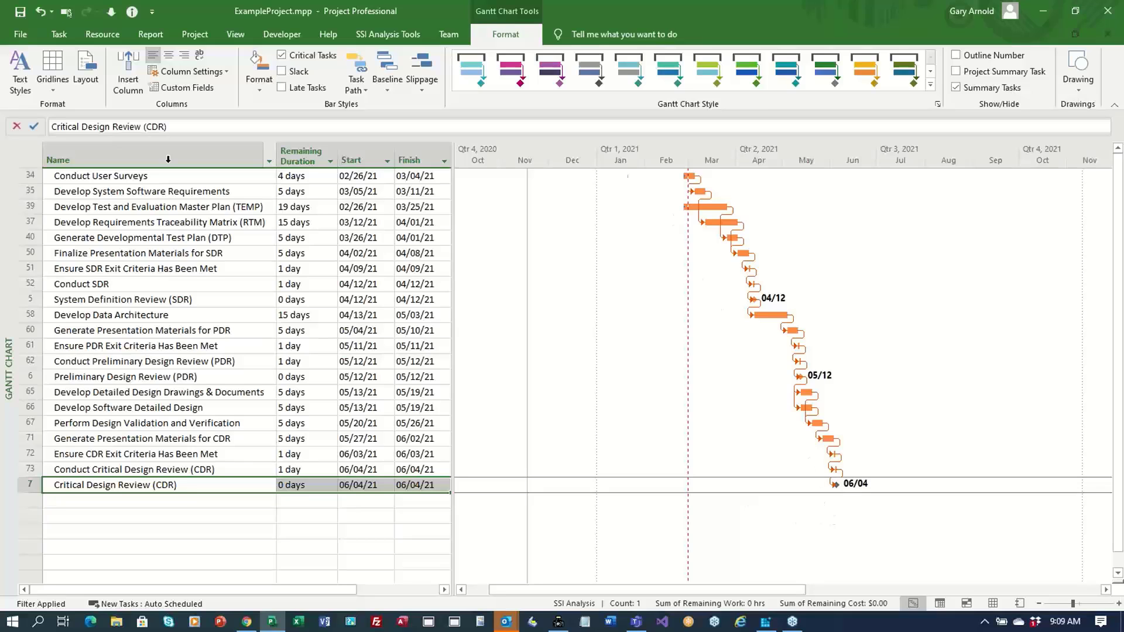
Step: Show all tasks of the project again and examine the highlighted driving predecessors throughout the full Gantt chart
click(388, 34)
click(25, 71)
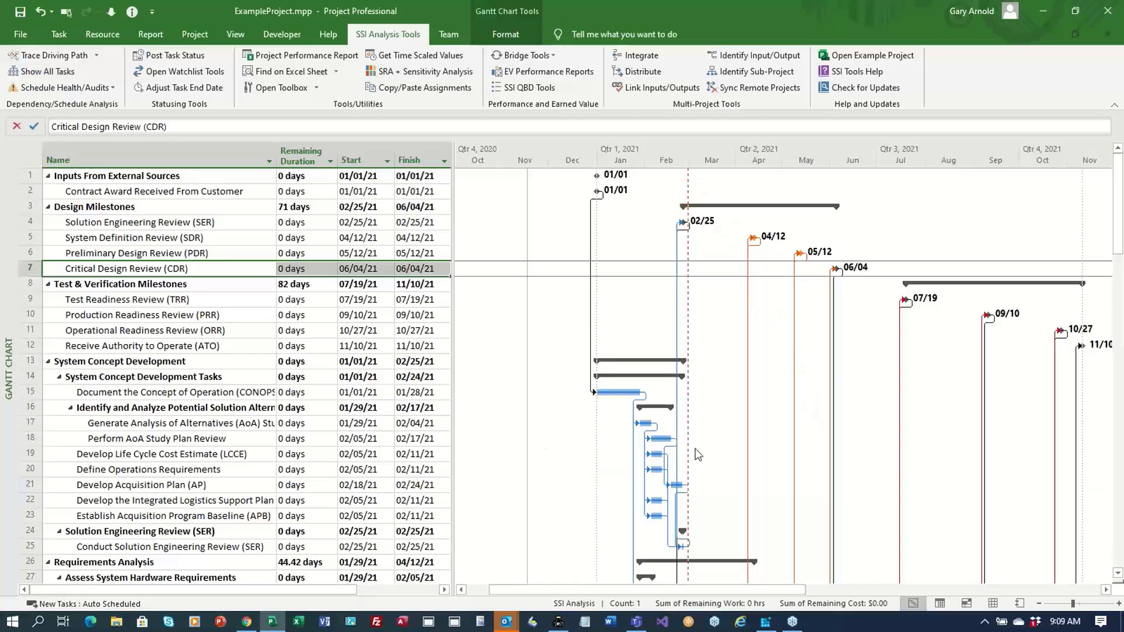
scroll(697, 454, down, 8)
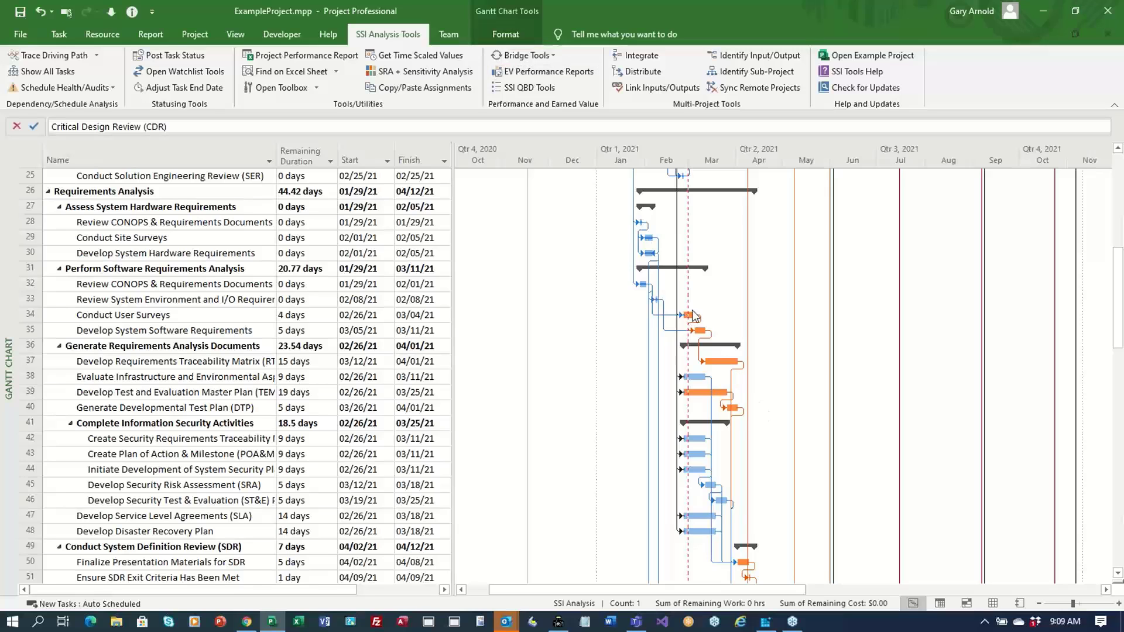
scroll(813, 448, down, 8)
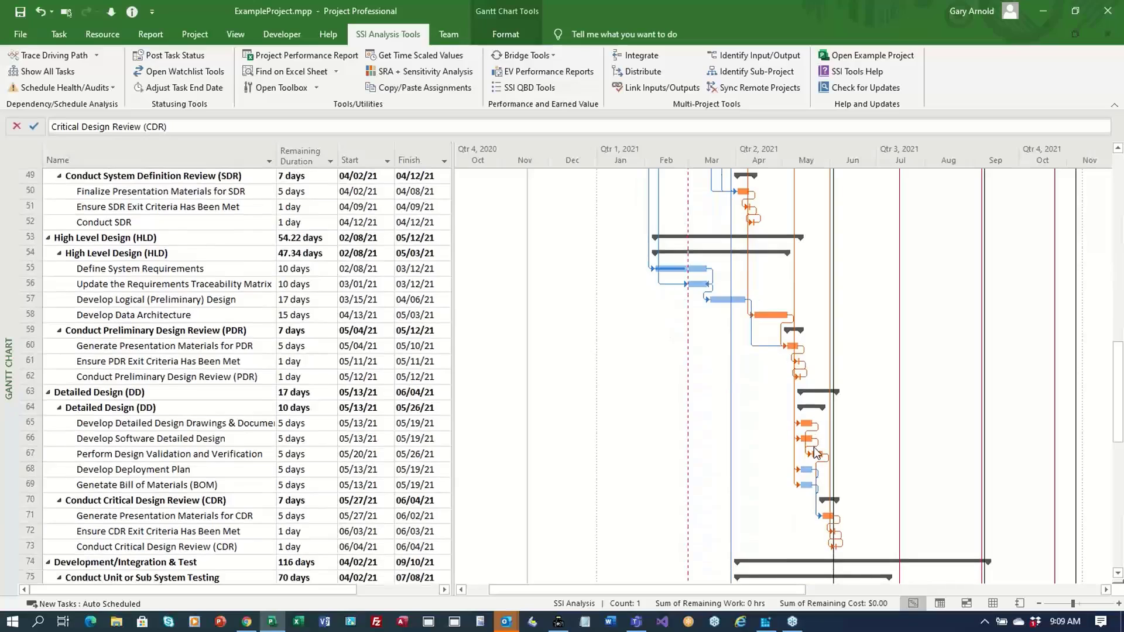
scroll(815, 450, down, 4)
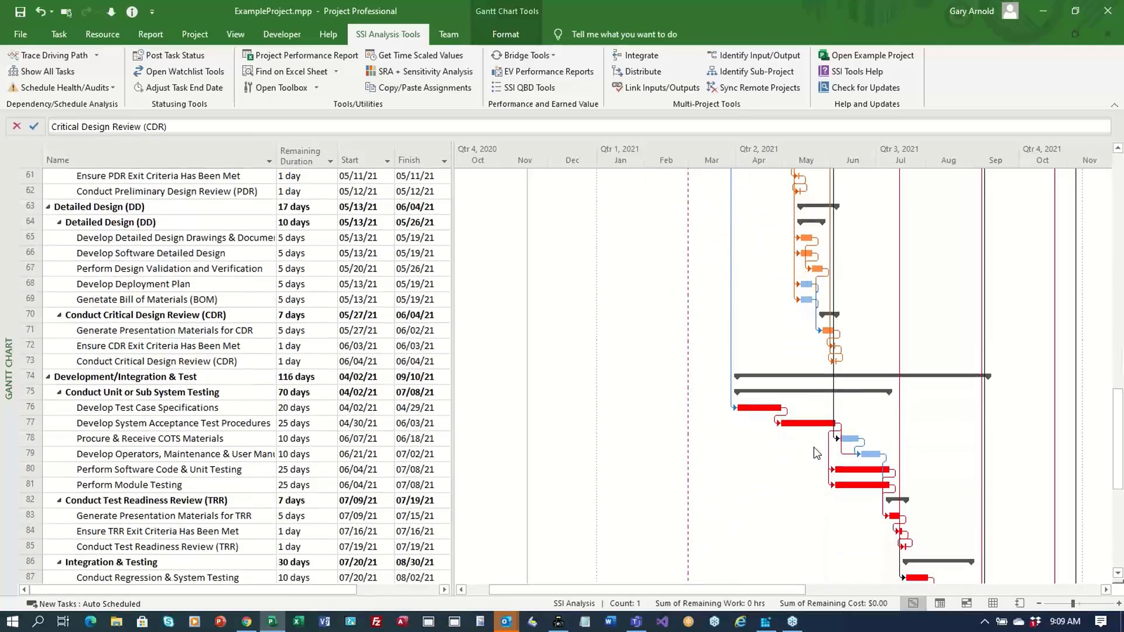
scroll(816, 454, up, 16)
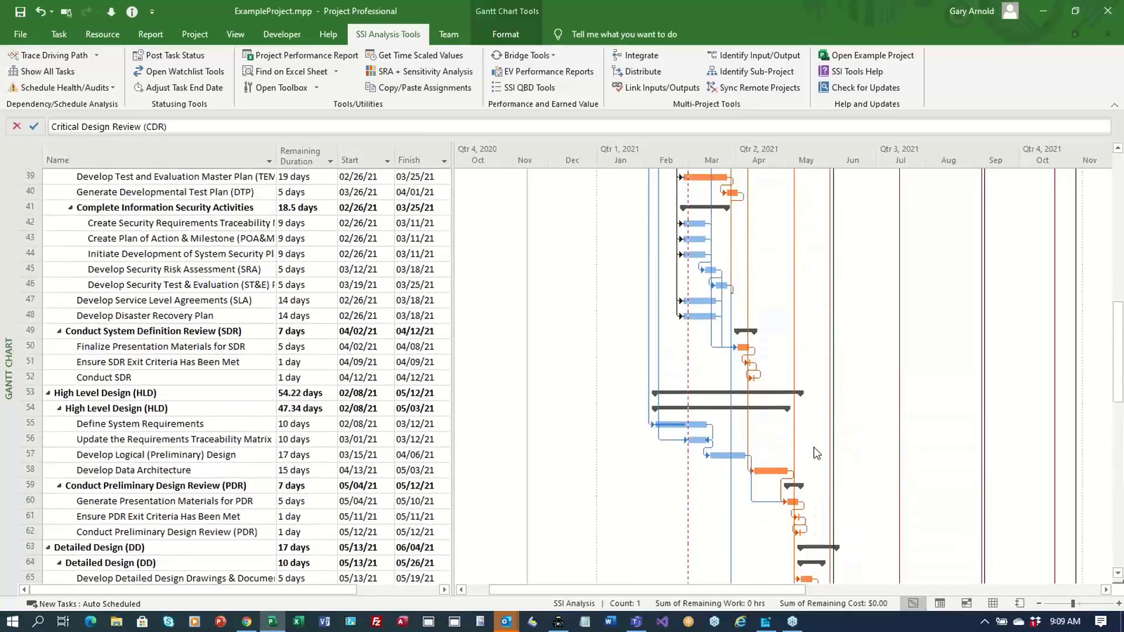
Step: Trace the driving path to the Critical Design Review (CDR) milestone, examine it, and restore the view of all tasks
scroll(817, 454, down, 4)
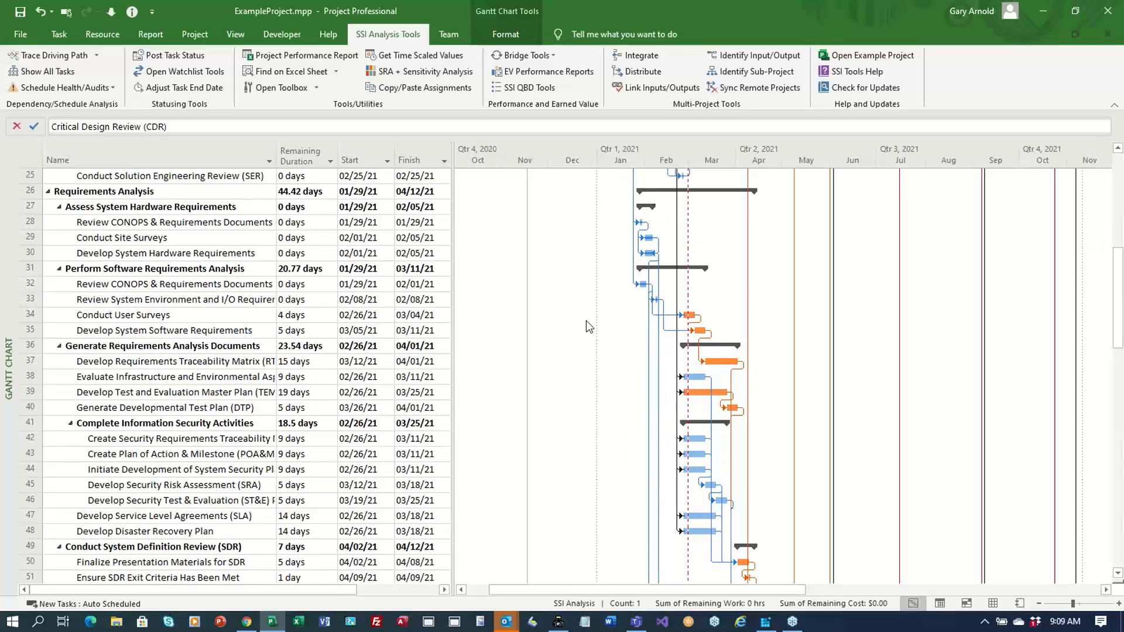
scroll(360, 298, up, 7)
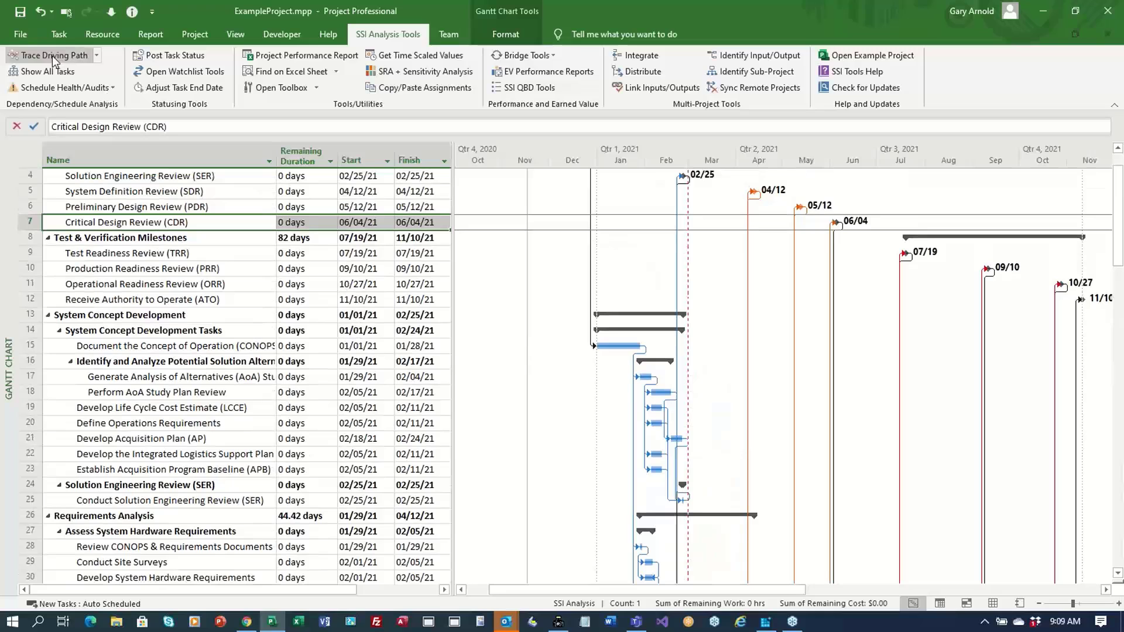
click(52, 55)
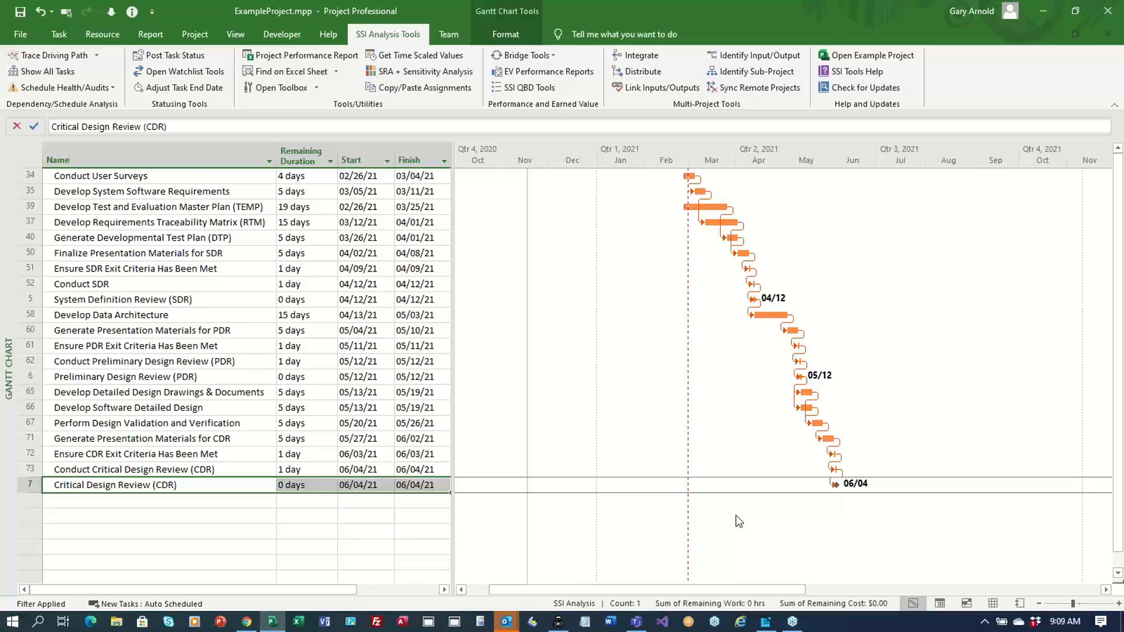
click(64, 74)
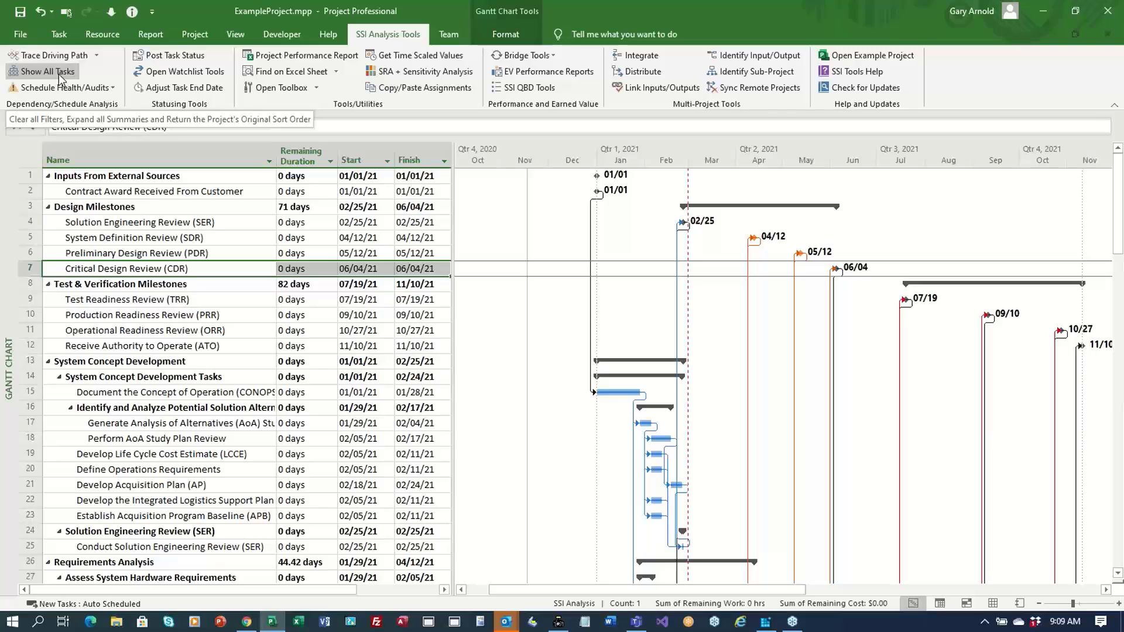
Step: Display the driving path to the Critical Design Review (CDR) with summaries through SSI Trace Tools and review the traced tasks
click(97, 55)
click(92, 86)
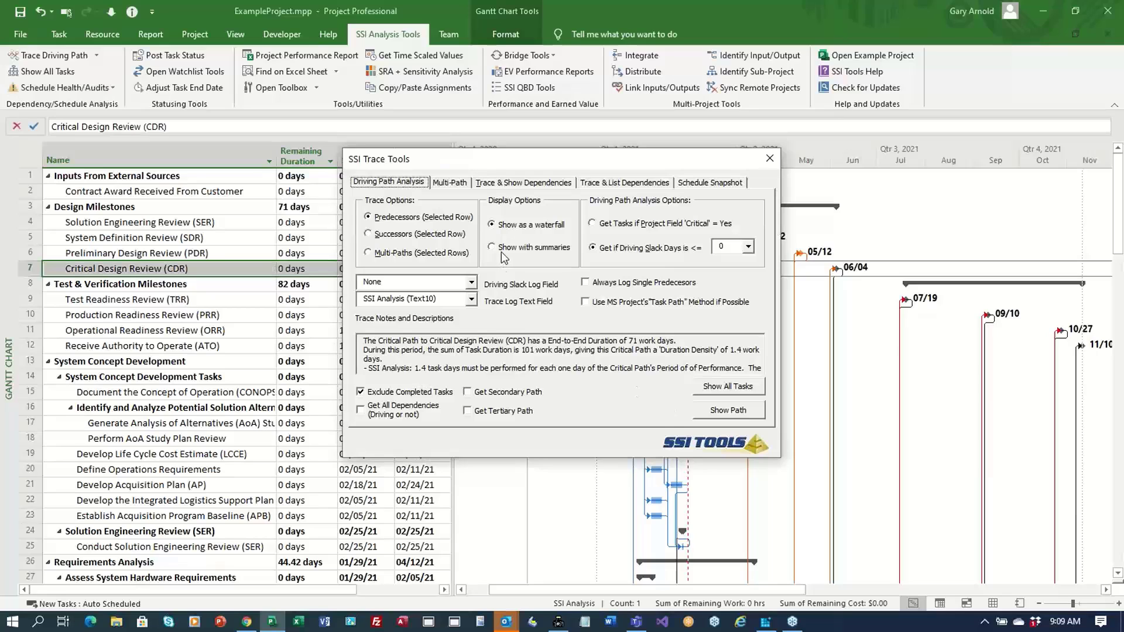
click(501, 251)
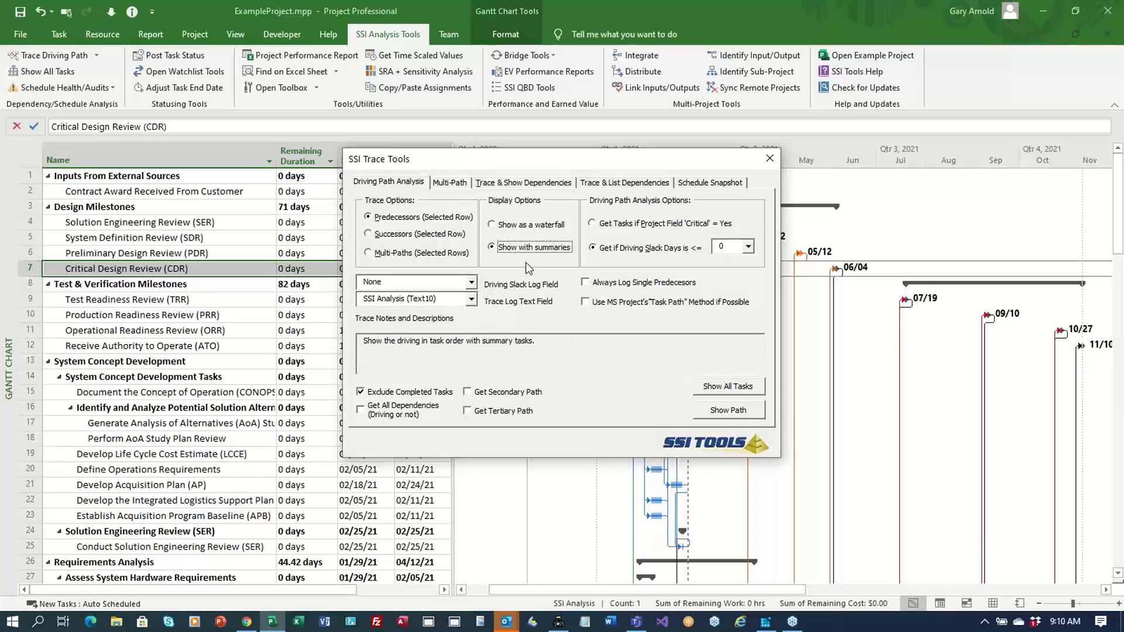
click(729, 410)
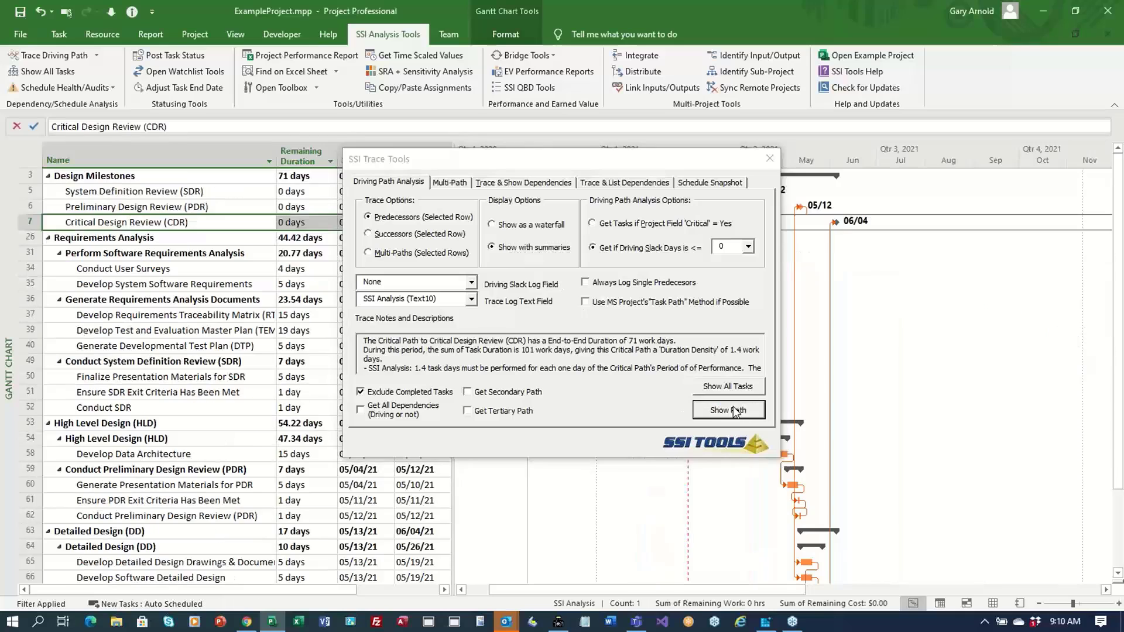
mouse_move(648, 163)
mouse_down()
mouse_move(535, 464)
mouse_move(518, 388)
mouse_up()
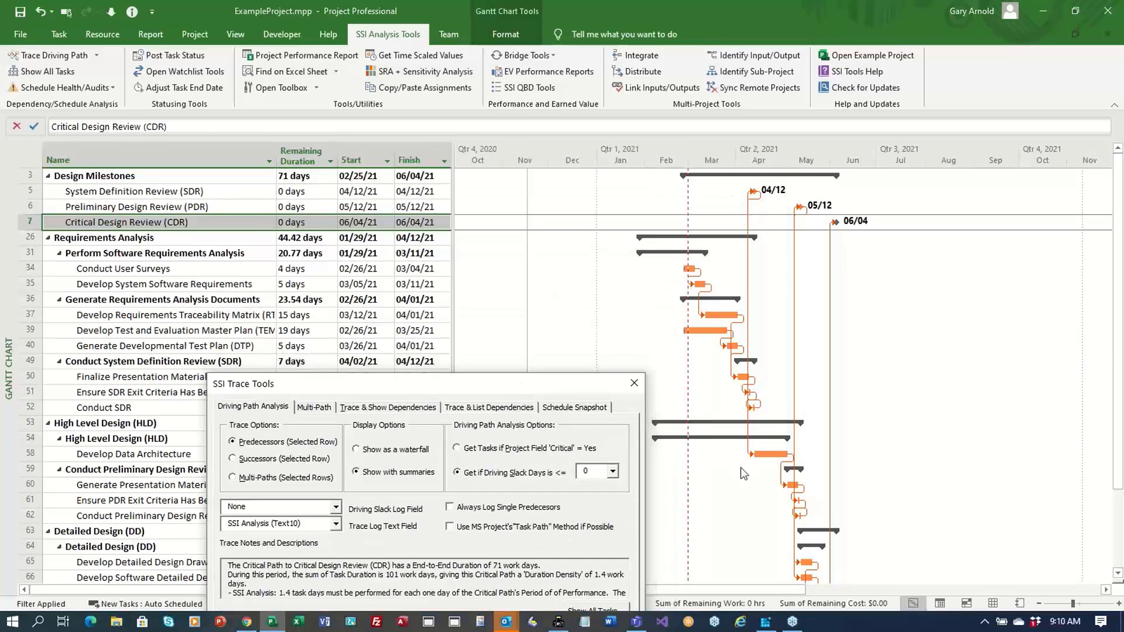
scroll(740, 468, down, 4)
scroll(738, 468, up, 4)
Step: Turn off the Task Path highlighting of driving predecessors in the Gantt chart
click(504, 34)
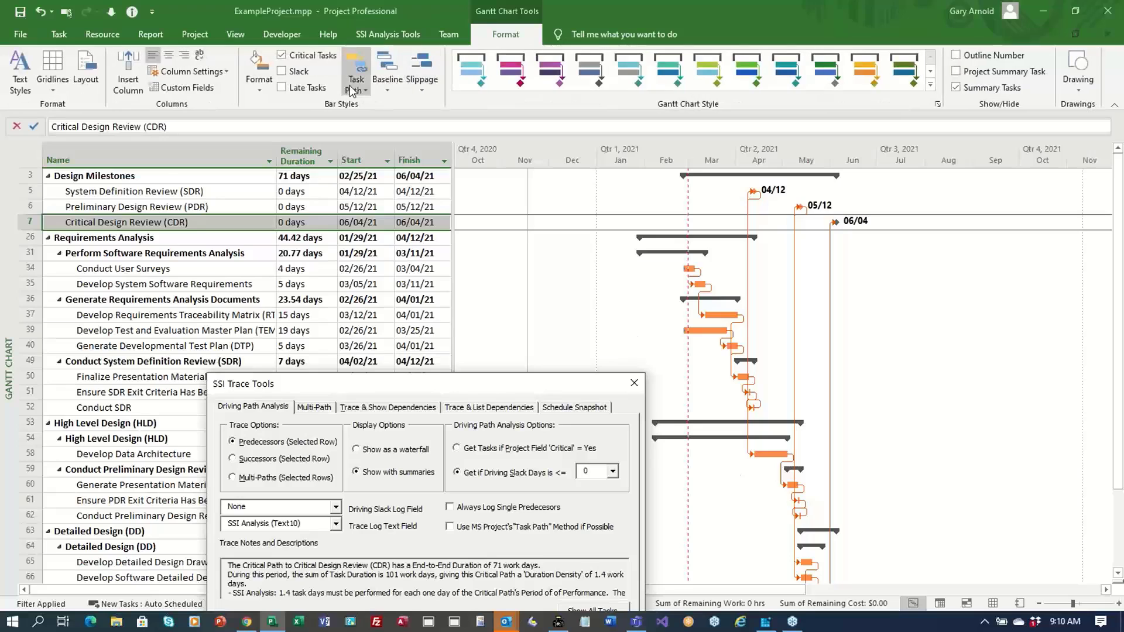
click(357, 82)
click(364, 140)
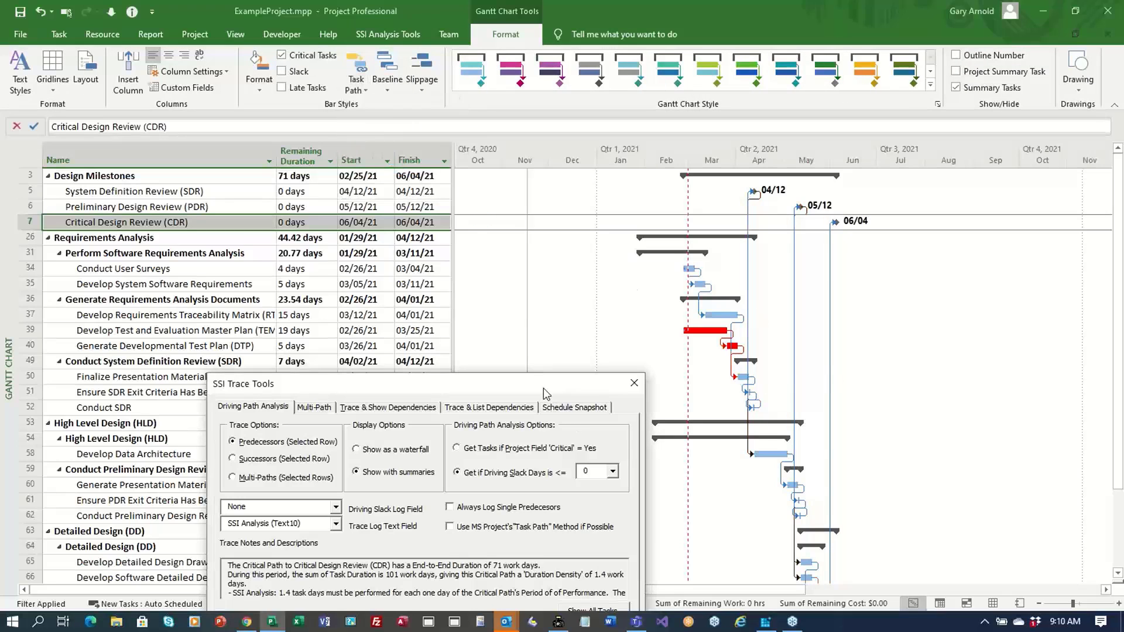
Step: List the dependencies of the Critical Design Review (CDR) with Trace & List Dependencies, agreeing to clear prior log values
drag(544, 388, 466, 297)
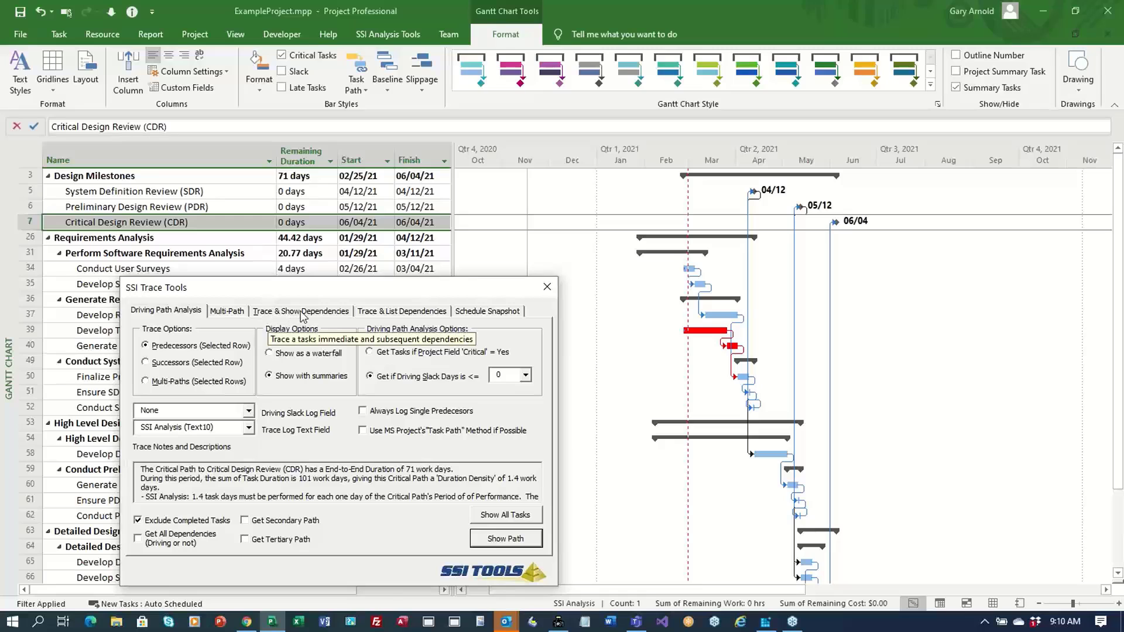
click(396, 315)
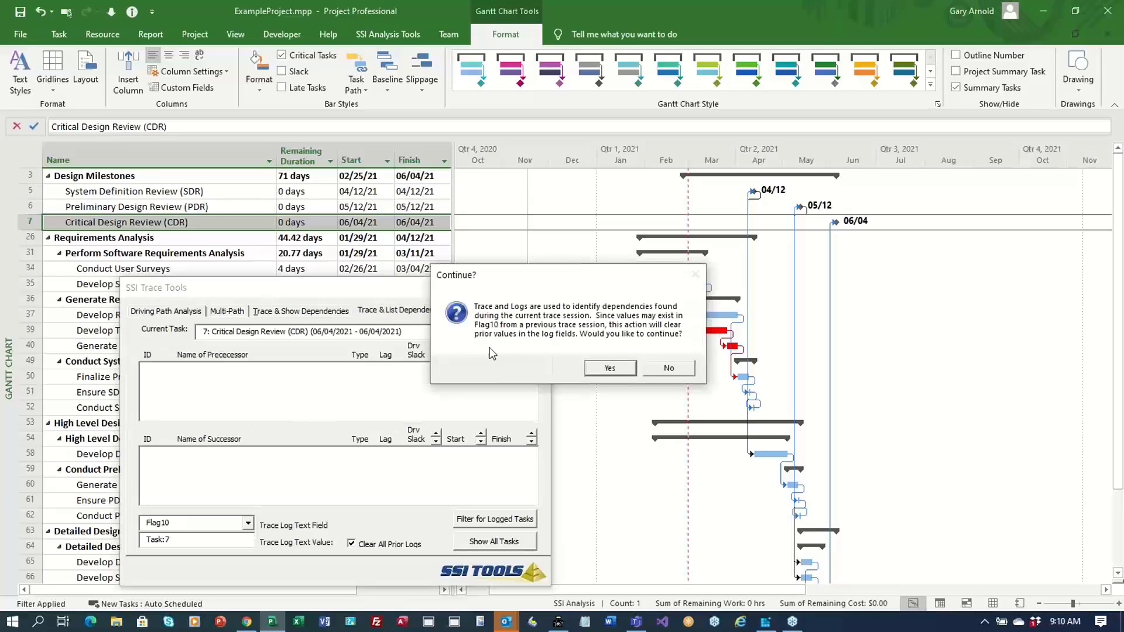
click(610, 368)
click(619, 366)
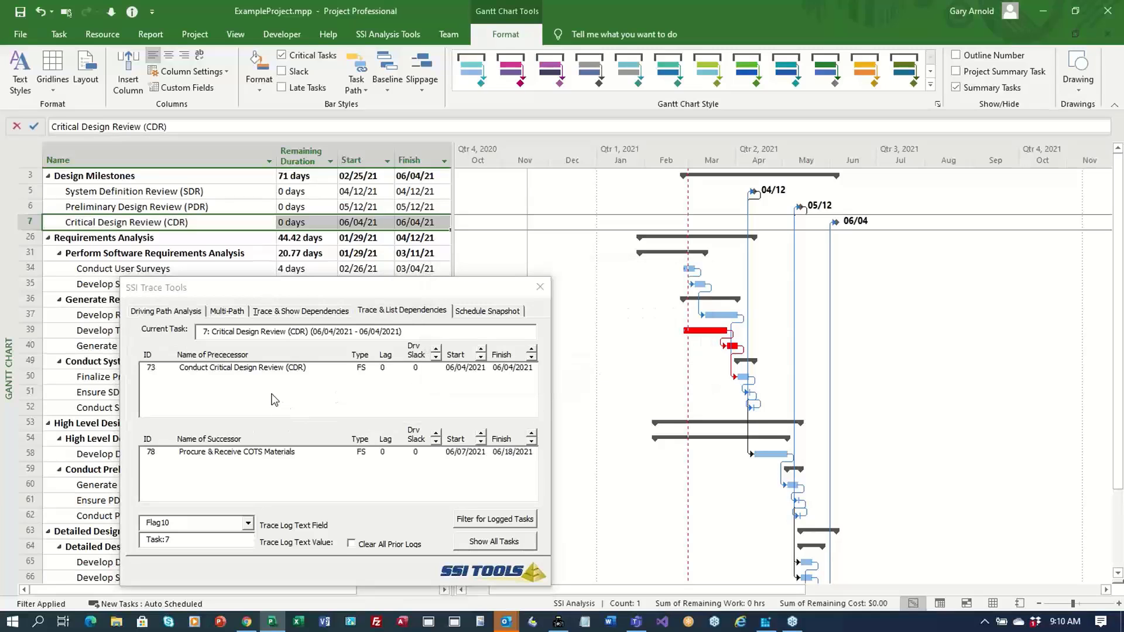
Step: List the predecessors and successors of Develop Test and Evaluation Master Plan (TEMP), Develop Requirements Traceability Matrix (RTM) and Conduct SDR in turn
click(113, 273)
click(86, 330)
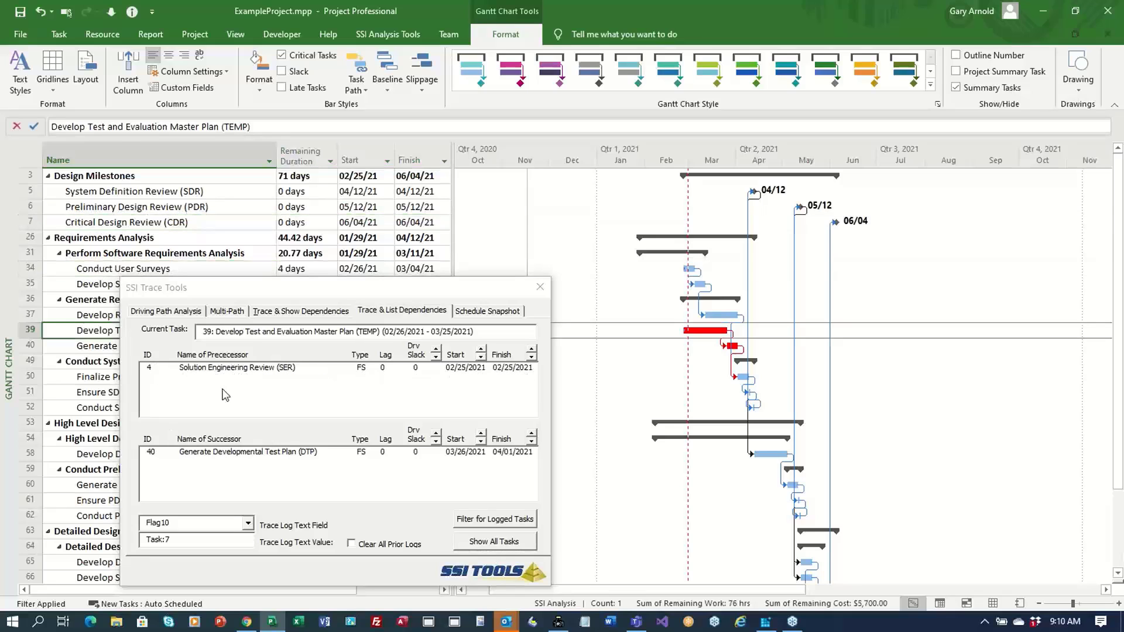
click(84, 316)
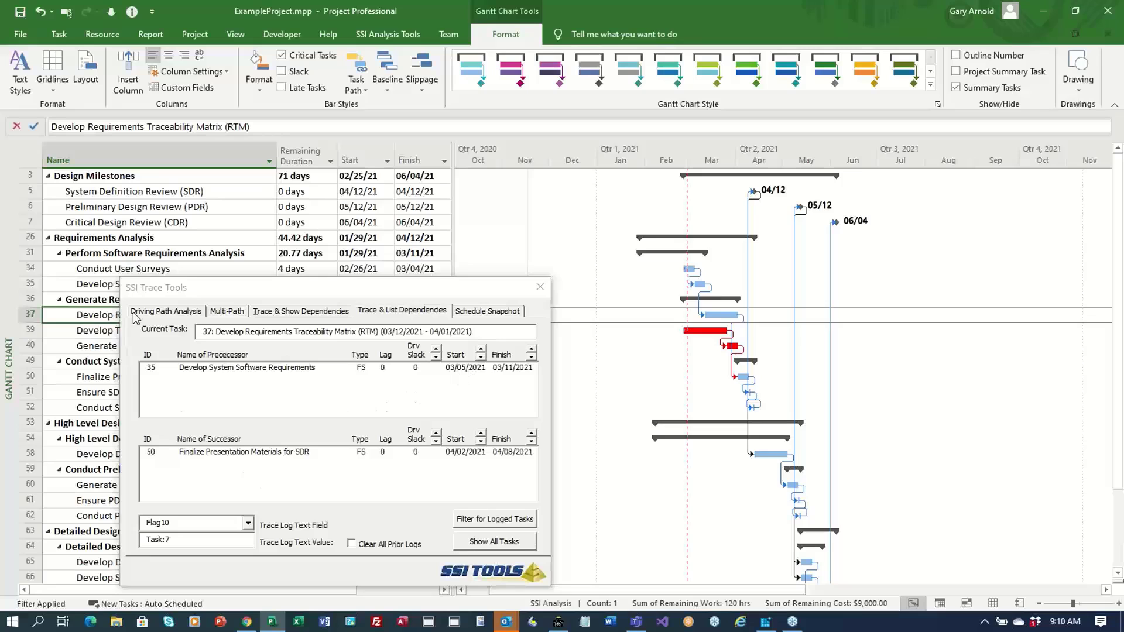
click(99, 406)
click(255, 453)
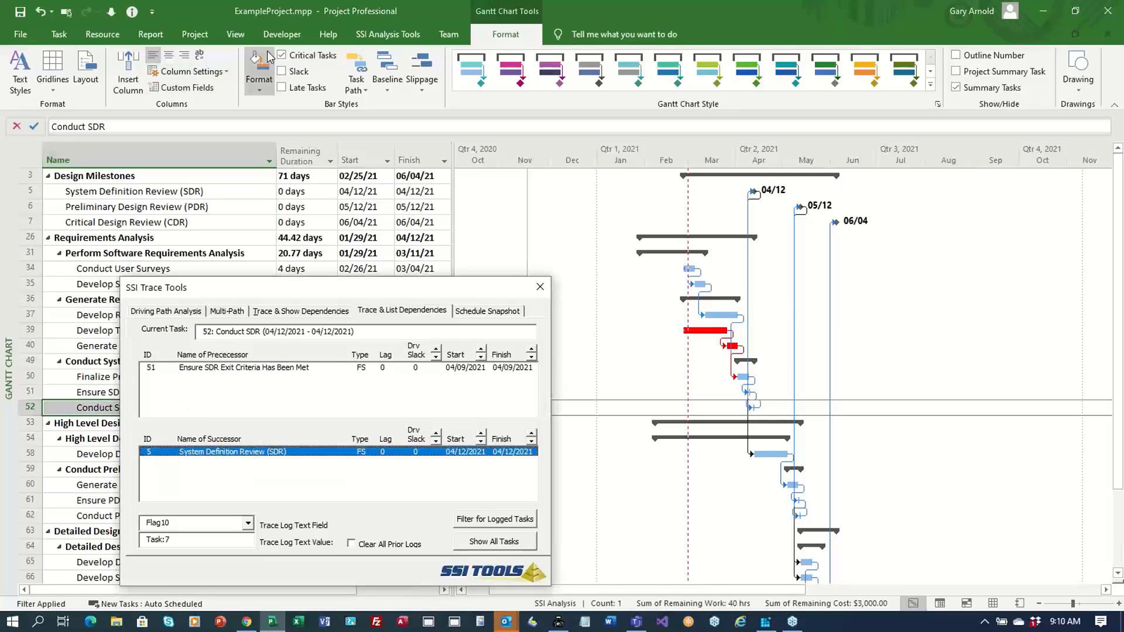
Step: Show all project tasks and list the dependencies of the Critical Design Review (CDR) milestone
click(479, 540)
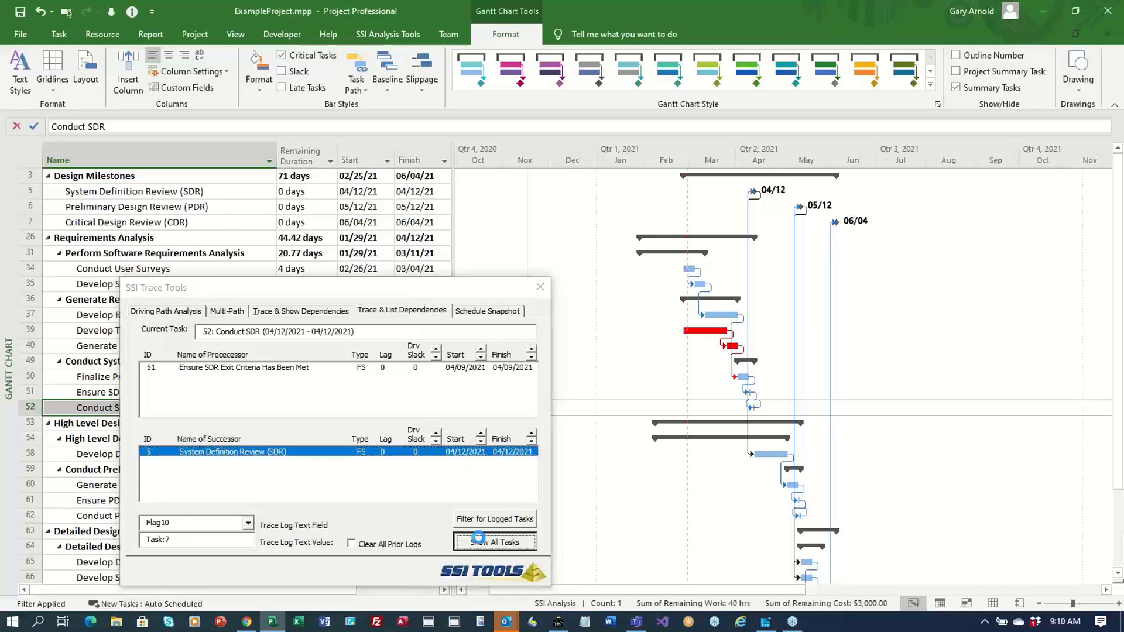
scroll(217, 237, up, 17)
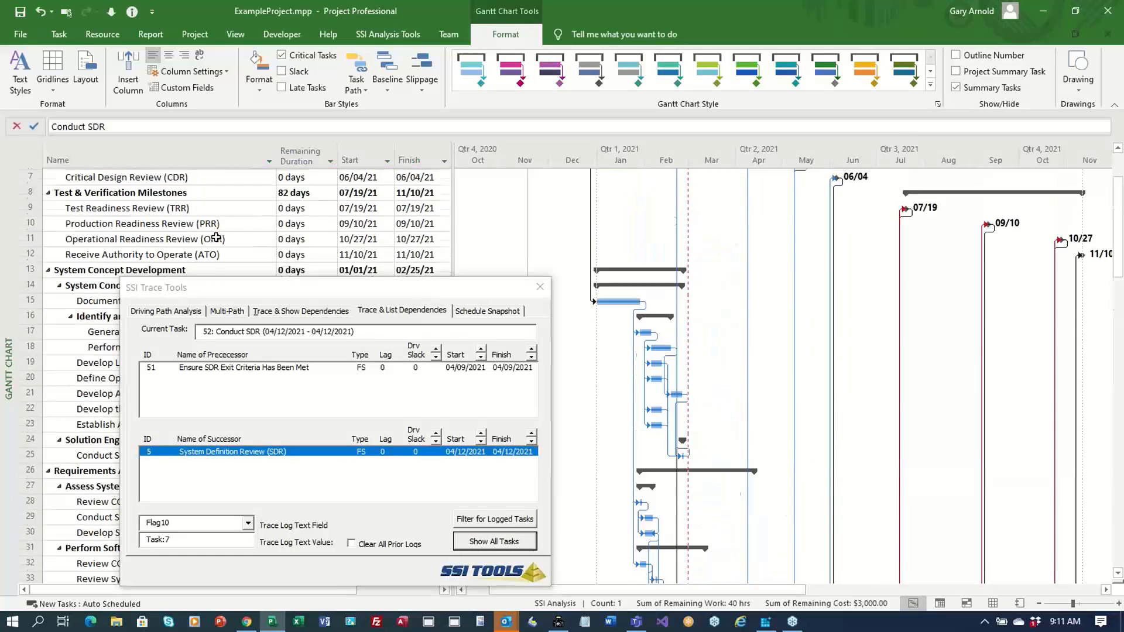
click(199, 271)
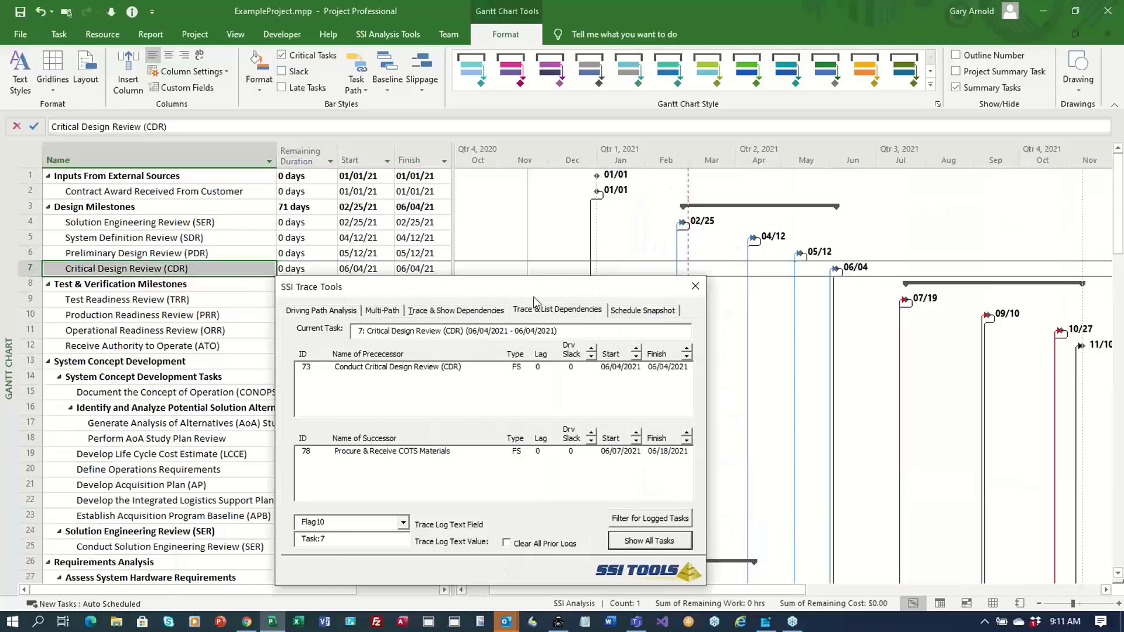
drag(289, 293, 539, 298)
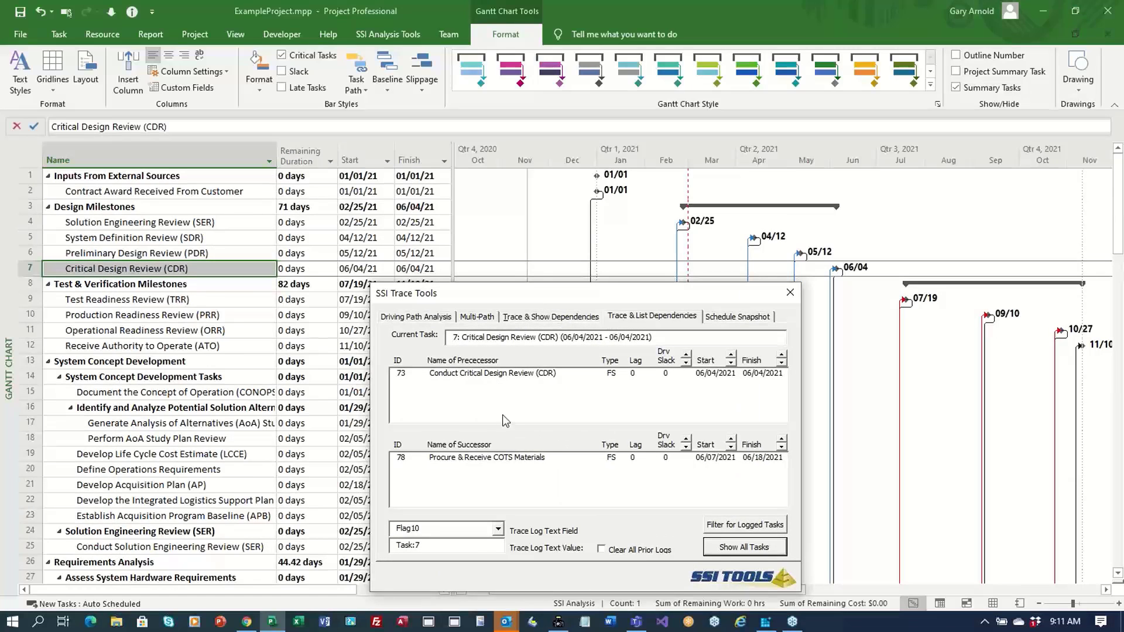
Step: Follow the chain of listed successors from the Critical Design Review (CDR) to the Test Readiness Review (TRR) milestone
double_click(506, 458)
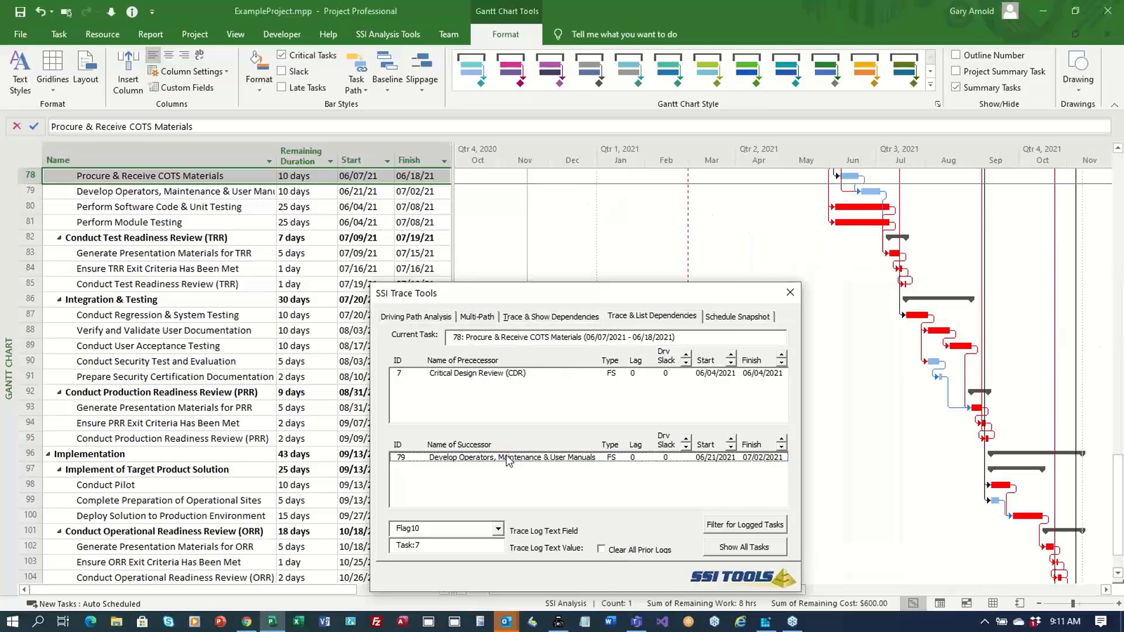
double_click(514, 457)
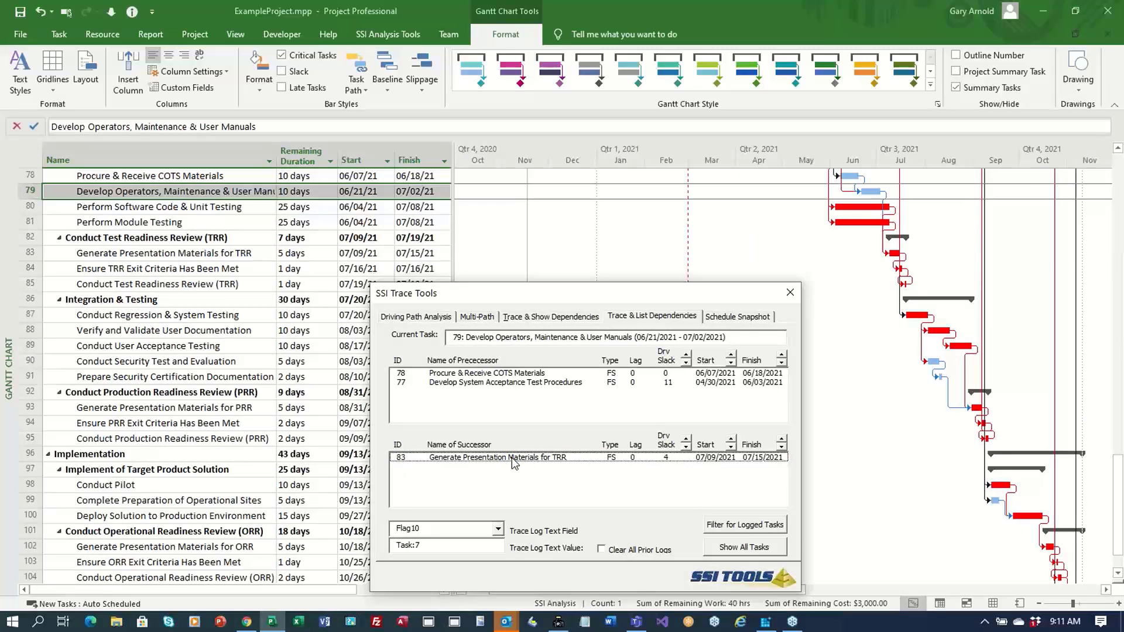
double_click(513, 458)
click(513, 458)
double_click(514, 458)
double_click(514, 458)
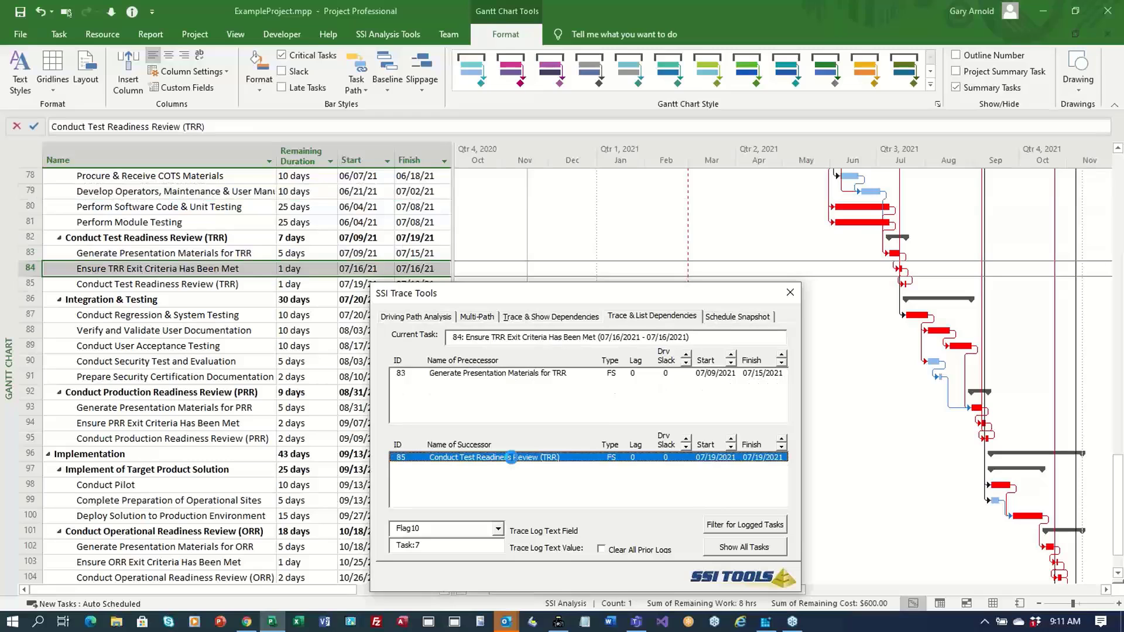
double_click(513, 458)
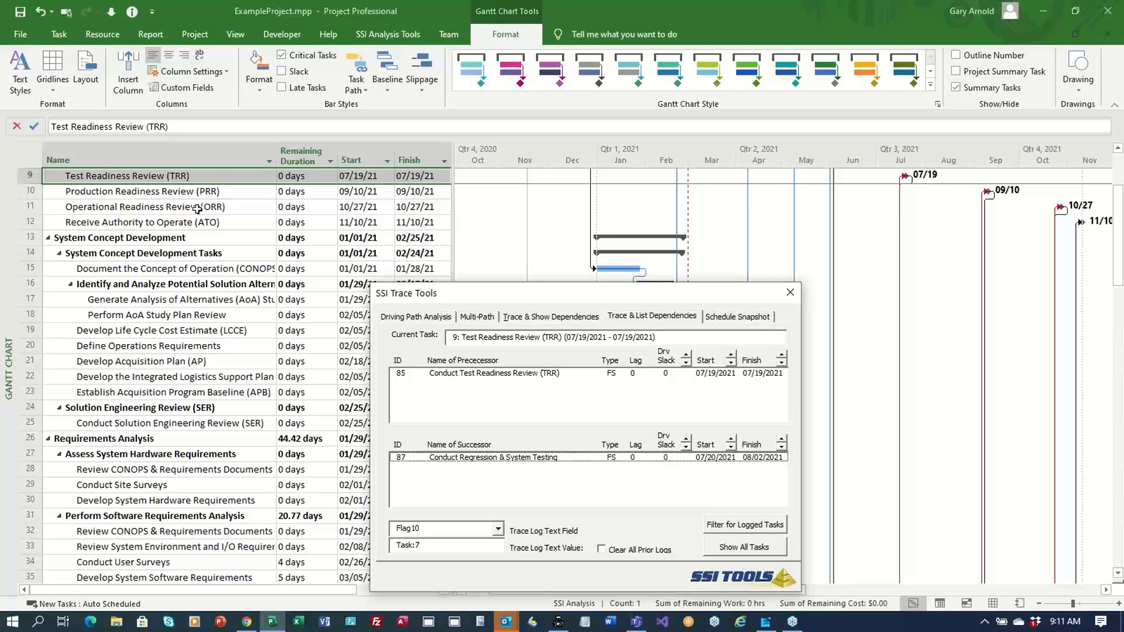
Step: Split the view with a task form showing Predecessors & Successors for Test Readiness Review (TRR), keeping the trace dialog clear of it
click(214, 176)
scroll(214, 176, up, 3)
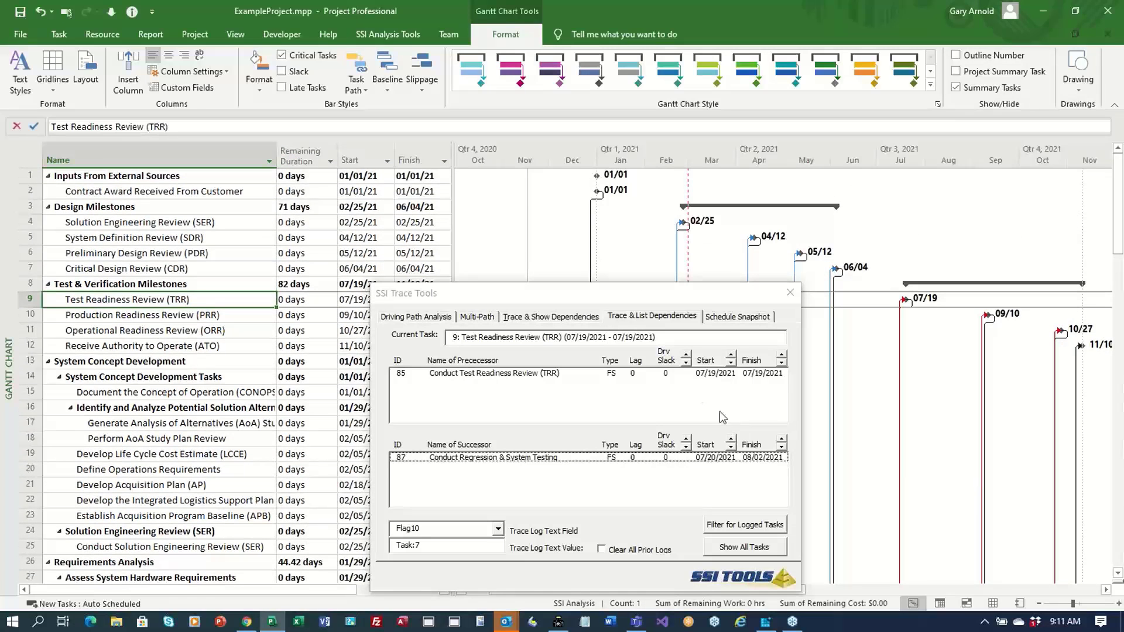
drag(1115, 582, 1116, 434)
right_click(851, 532)
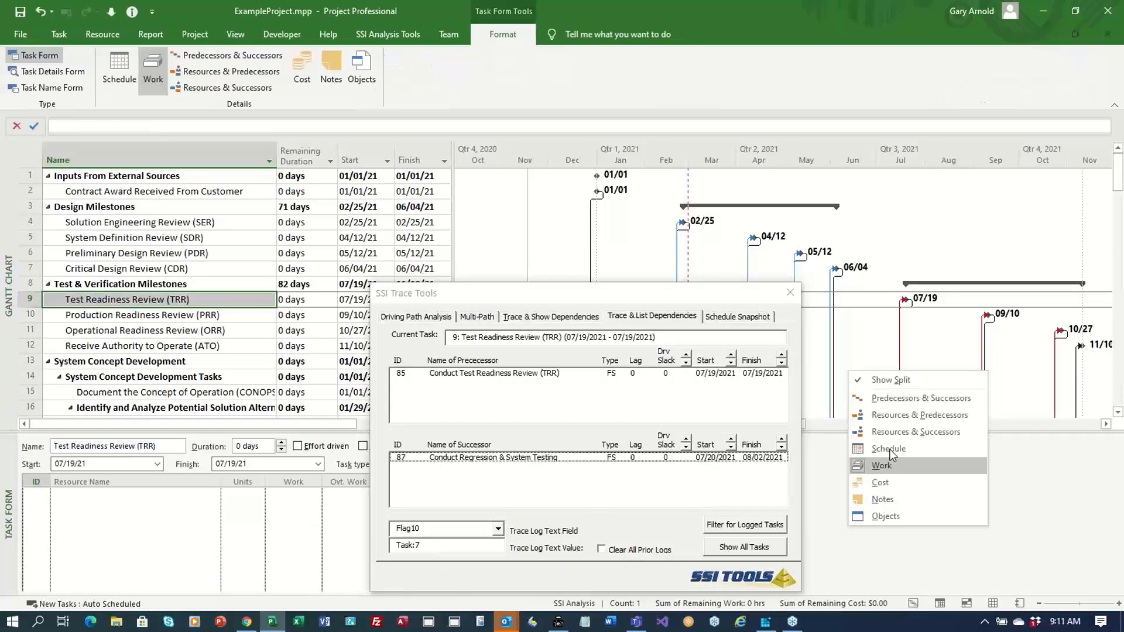
click(890, 396)
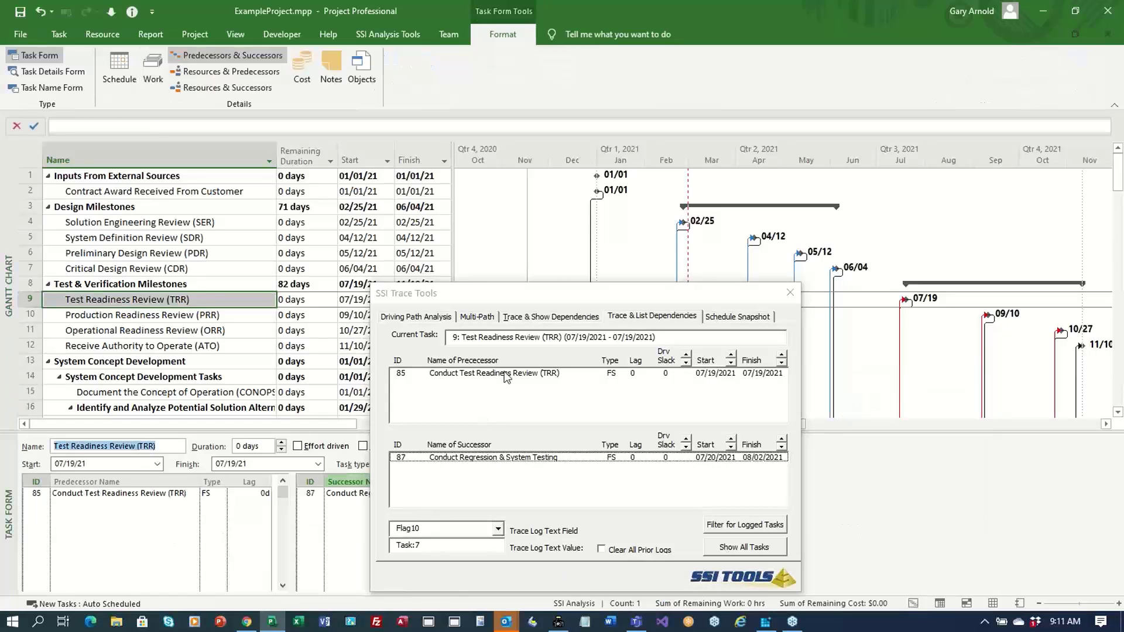
drag(611, 290, 717, 213)
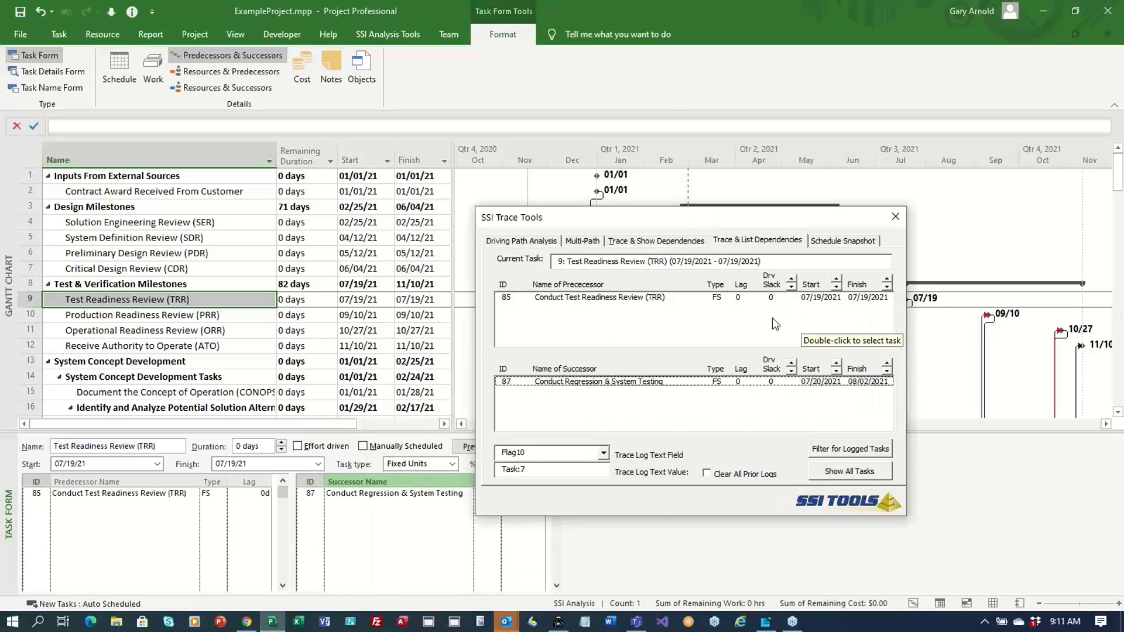
Step: Try to jump to the listed successor of Test Readiness Review (TRR), and go from Receive Authority to Operate (ATO) to its predecessor
double_click(621, 384)
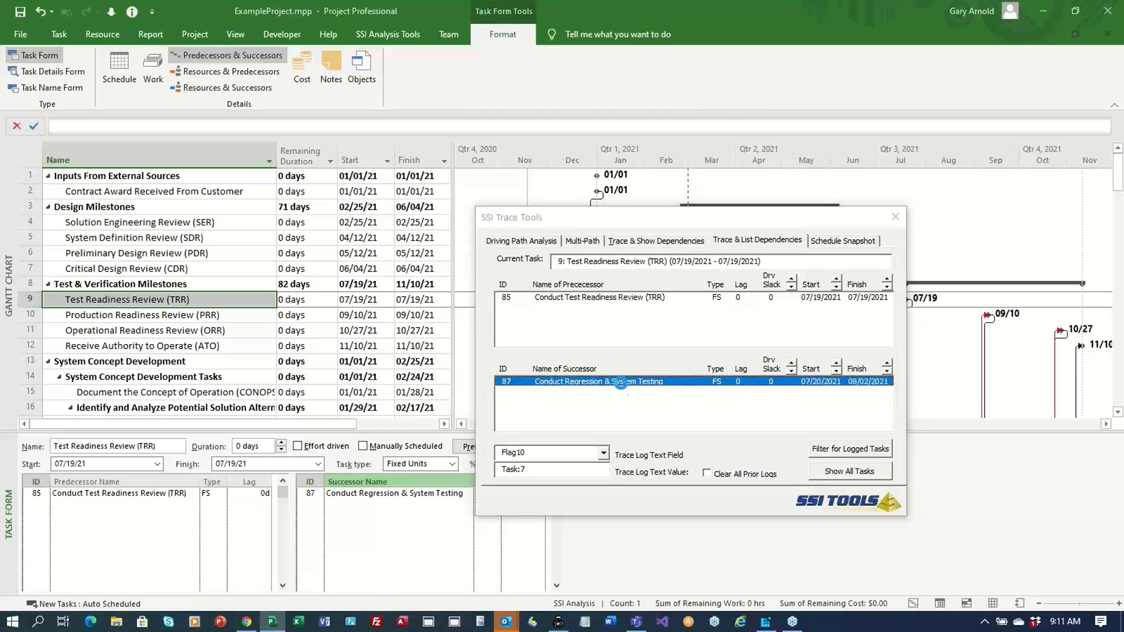
click(572, 297)
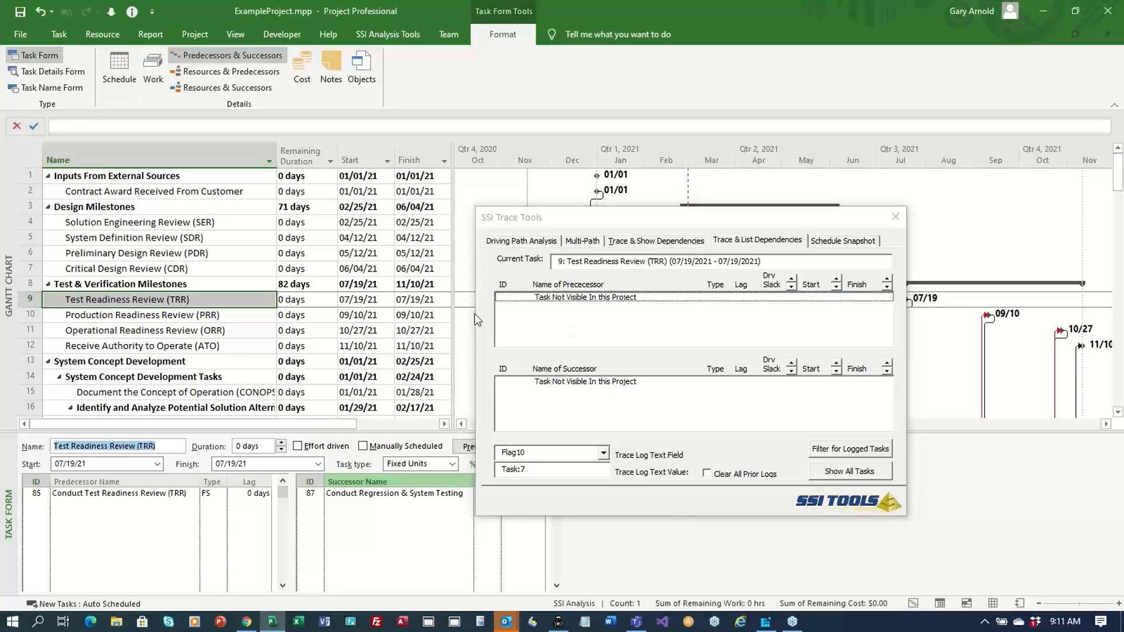
click(205, 347)
double_click(561, 298)
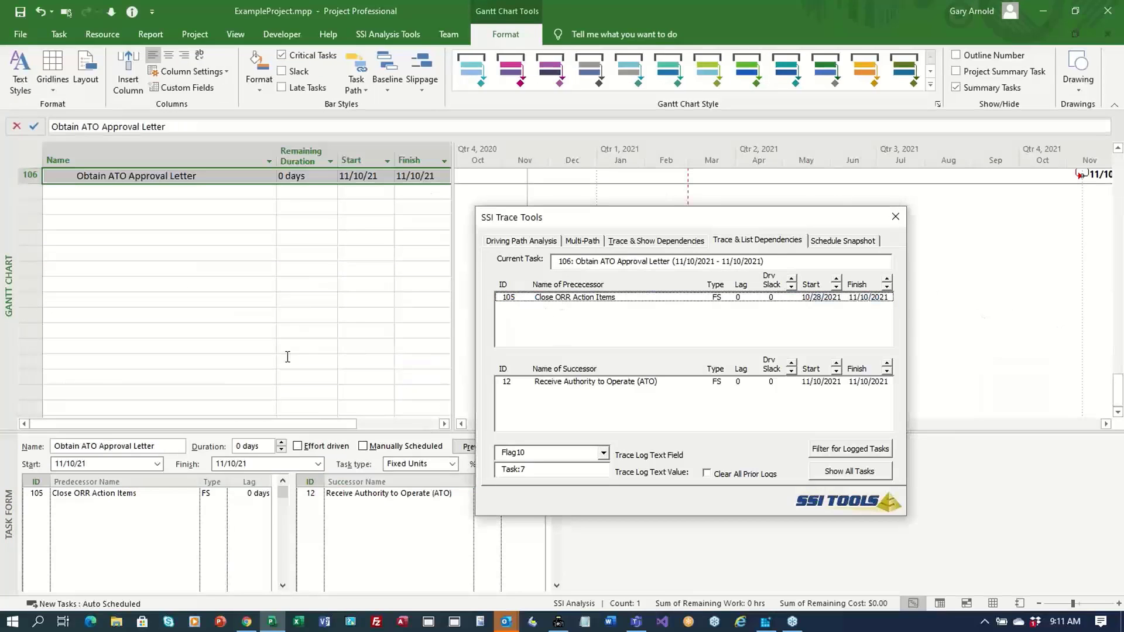
Step: Set the duration of the Obtain ATO Approval Letter task to 3 days in the task form
scroll(288, 357, up, 2)
double_click(248, 447)
text(3d)
key(Return)
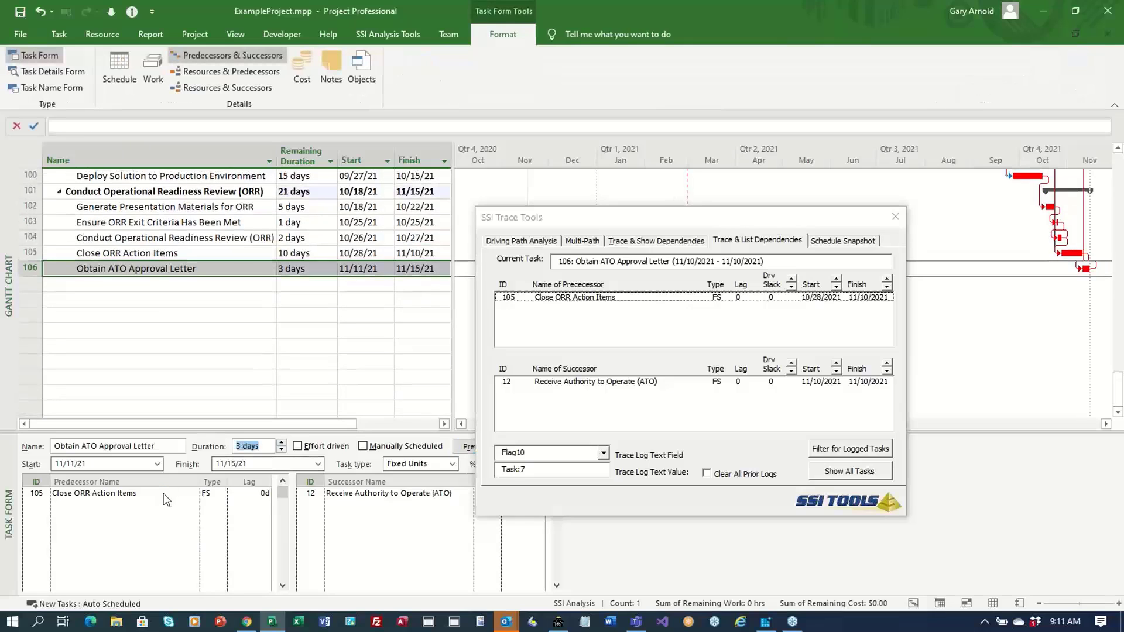
double_click(167, 499)
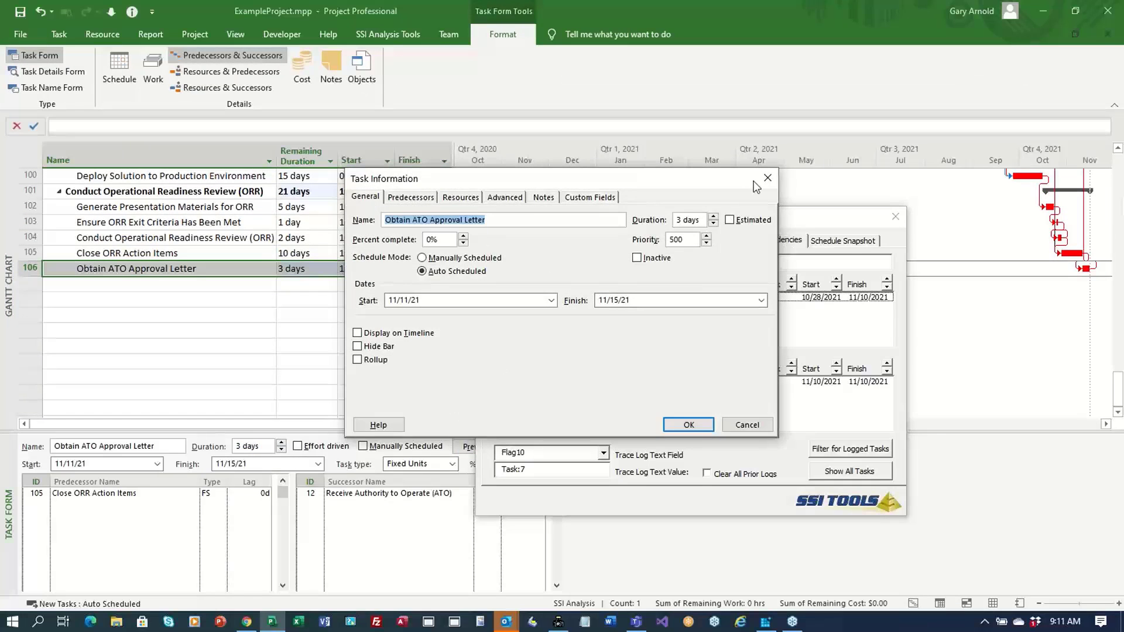
key(Escape)
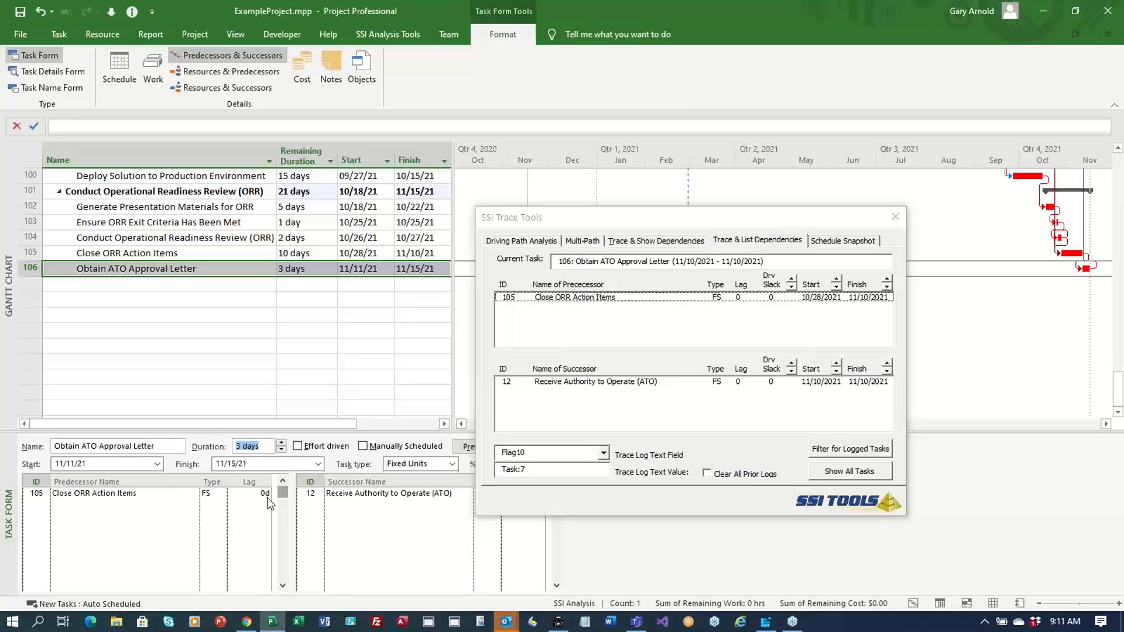
Step: Step upward through the tasks from Obtain ATO Approval Letter to Verify and Validate User Documentation, reviewing each one's dependencies
key(Up)
key(Up)
key(Up)
key(Up)
key(Up)
key(Up)
key(Up)
key(Up)
key(Up)
key(Up)
key(Up)
key(Up)
key(Up)
key(Up)
key(Up)
key(Up)
key(Up)
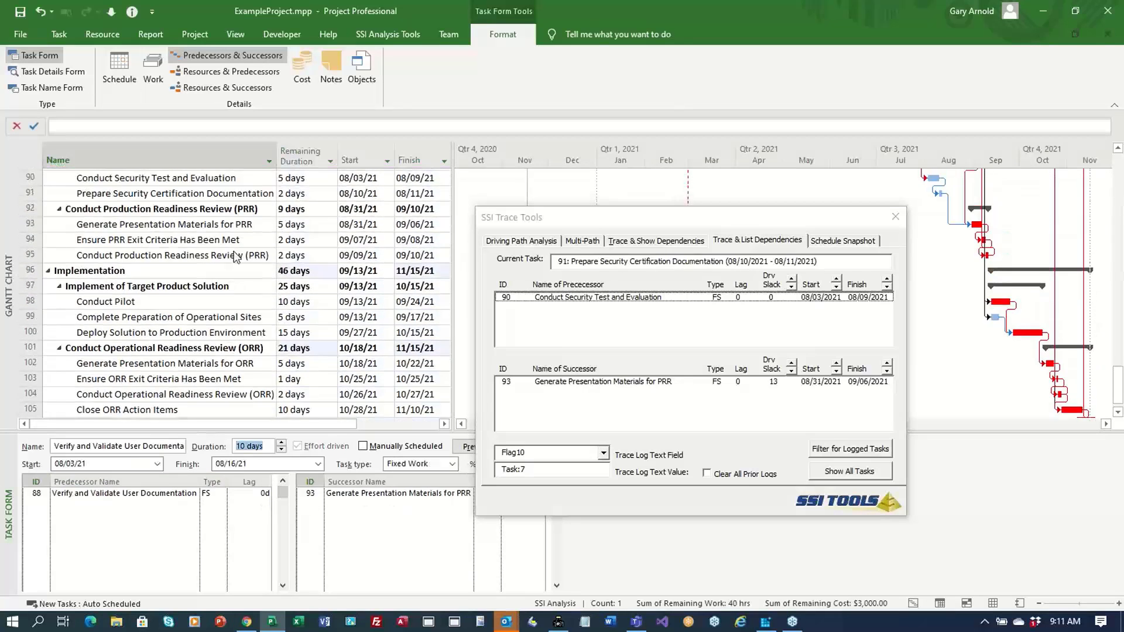
Step: Switch to Trace & Show Dependencies and step upward through the tasks to Develop Detailed Design Drawings & Documents, reviewing their dependencies
click(652, 242)
scroll(254, 285, up, 5)
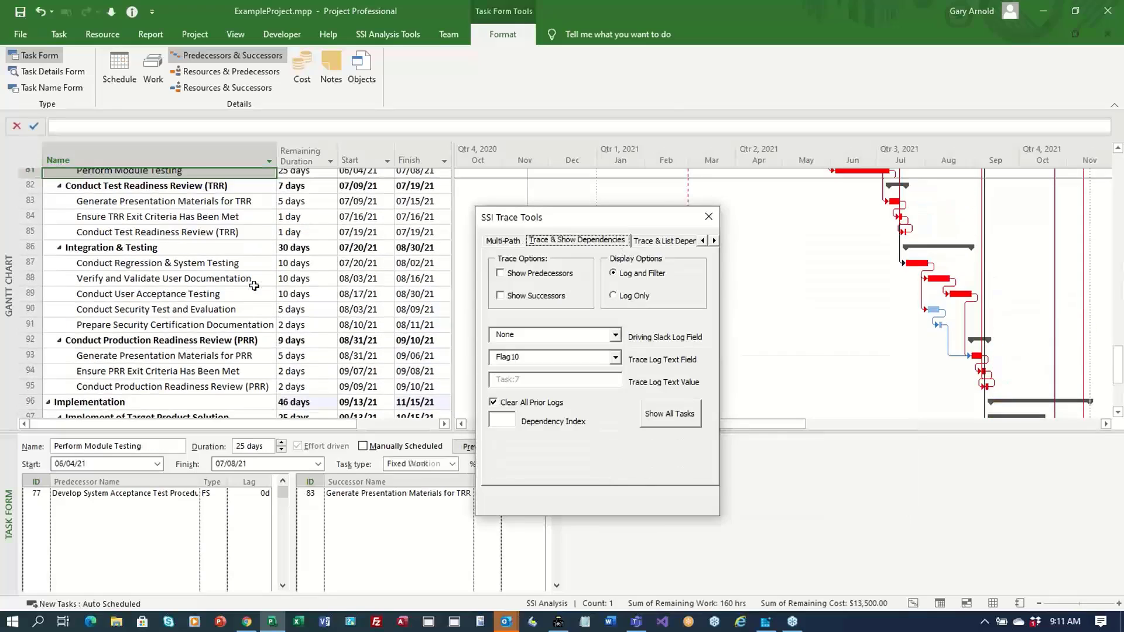
key(Up)
key(Up)
key(Up)
key(Up)
key(Up)
key(Up)
key(Up)
key(Up)
key(Up)
key(Up)
key(Up)
key(Up)
key(Up)
key(Up)
key(Up)
key(Up)
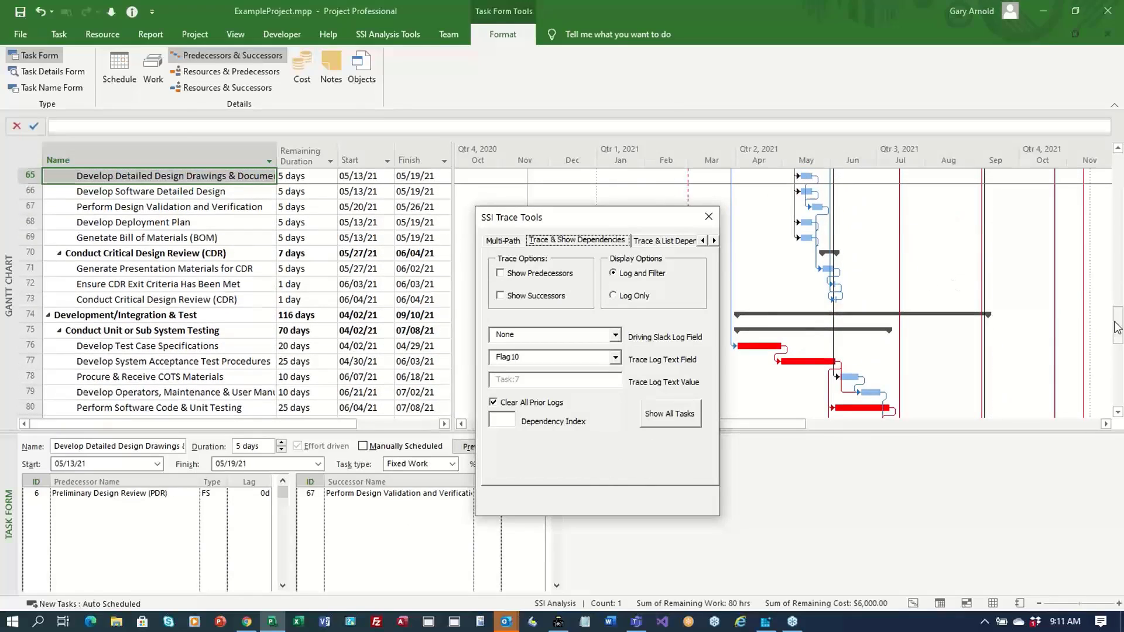
Step: Trace and show the predecessors of the Critical Design Review (CDR) milestone, continuing back through Generate Presentation Materials for CDR
drag(1117, 326, 1117, 176)
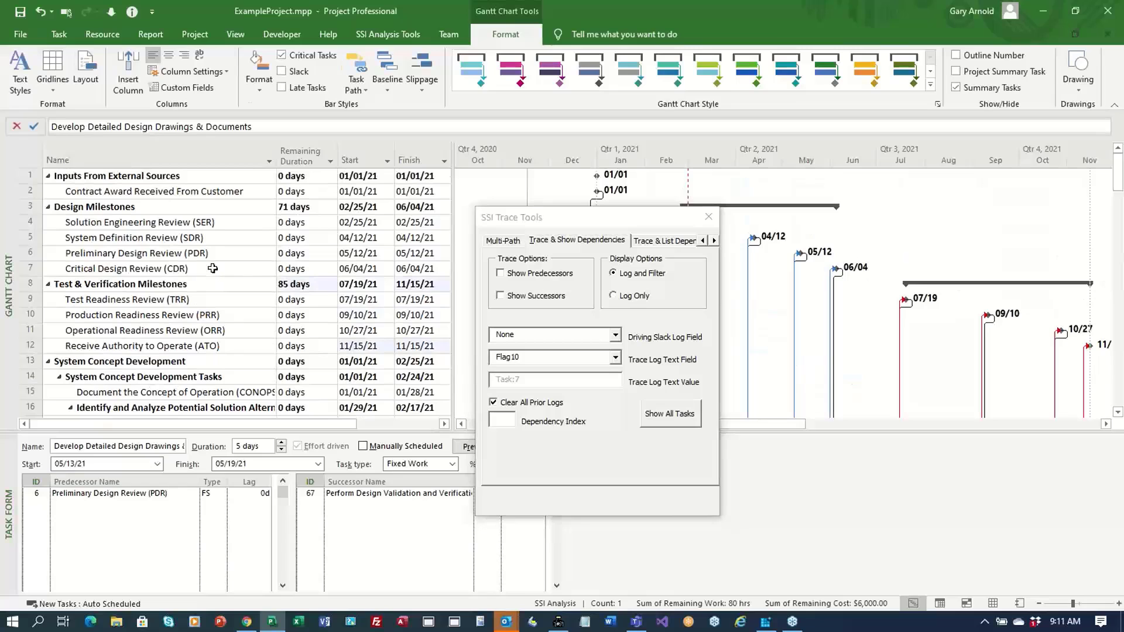
click(213, 268)
click(500, 273)
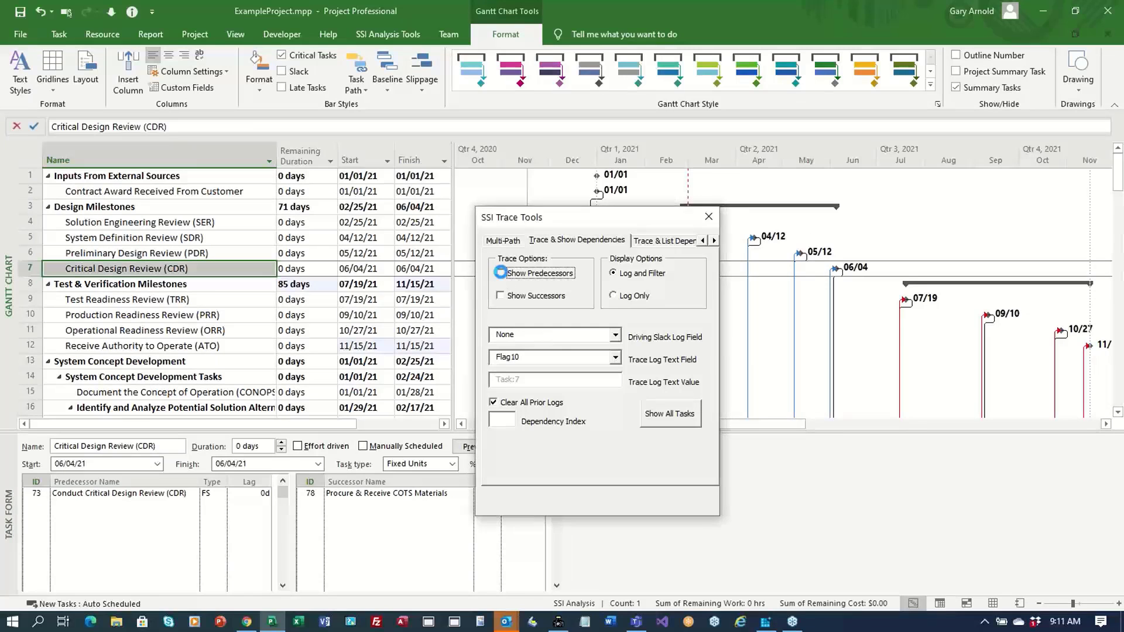
click(611, 375)
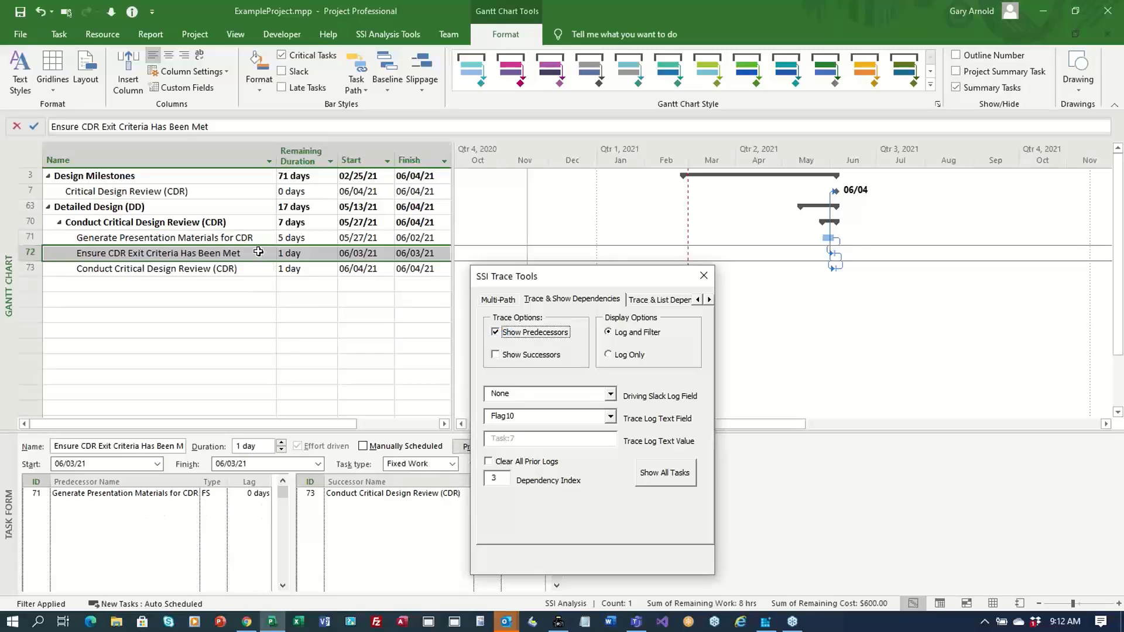
click(254, 238)
click(499, 334)
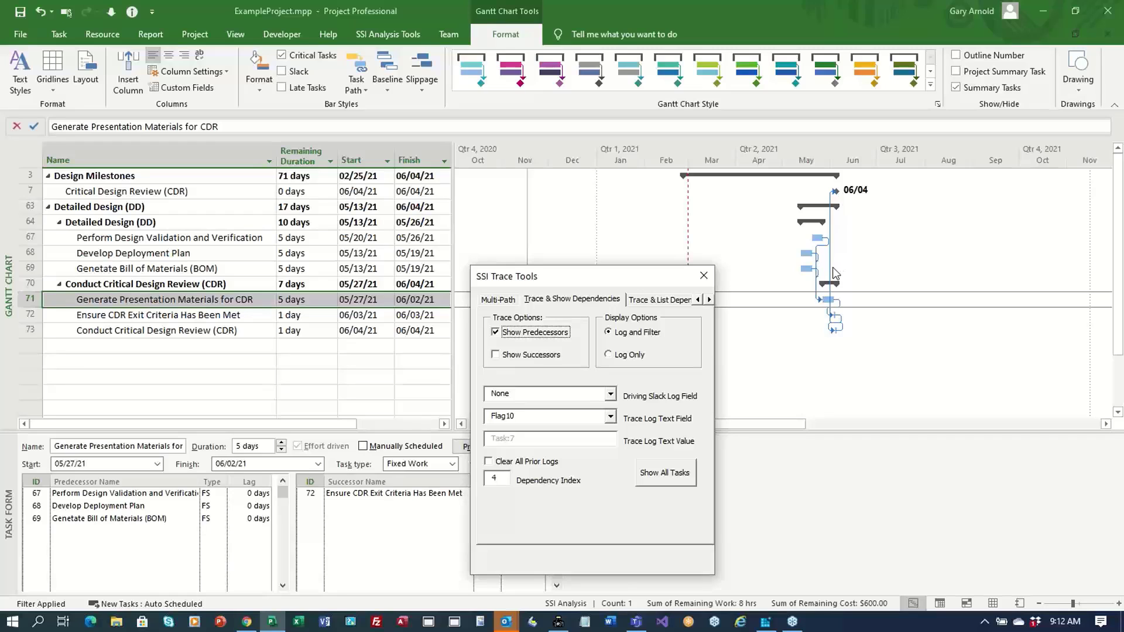
Step: Add the successors of Critical Design Review (CDR) and of Procure & Receive COTS Materials to the filtered dependency trace
click(217, 193)
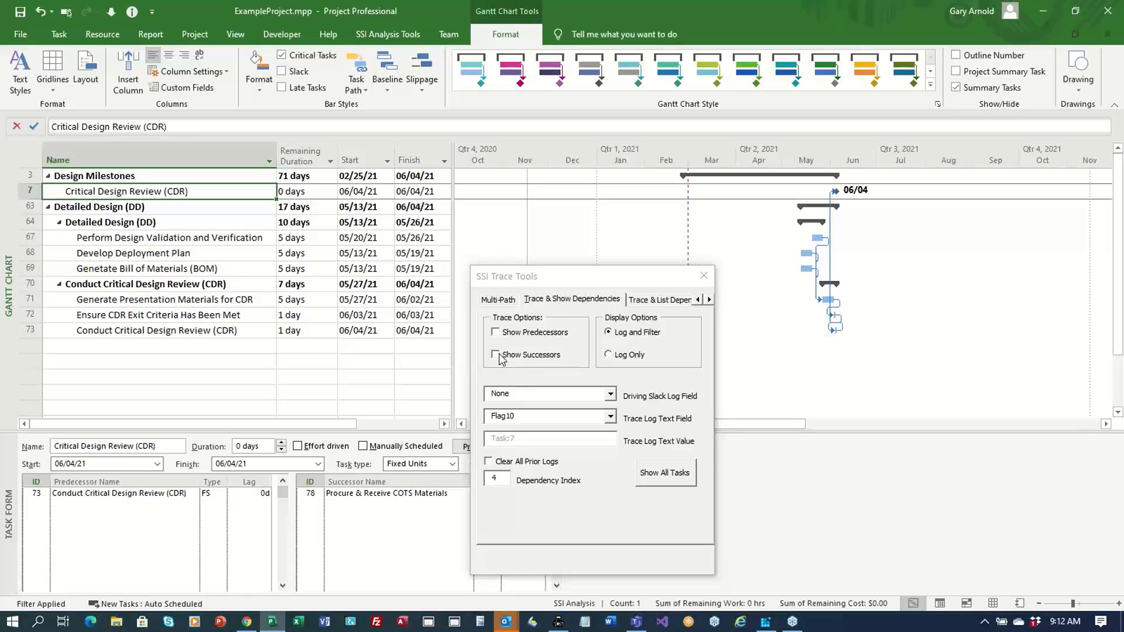
click(496, 355)
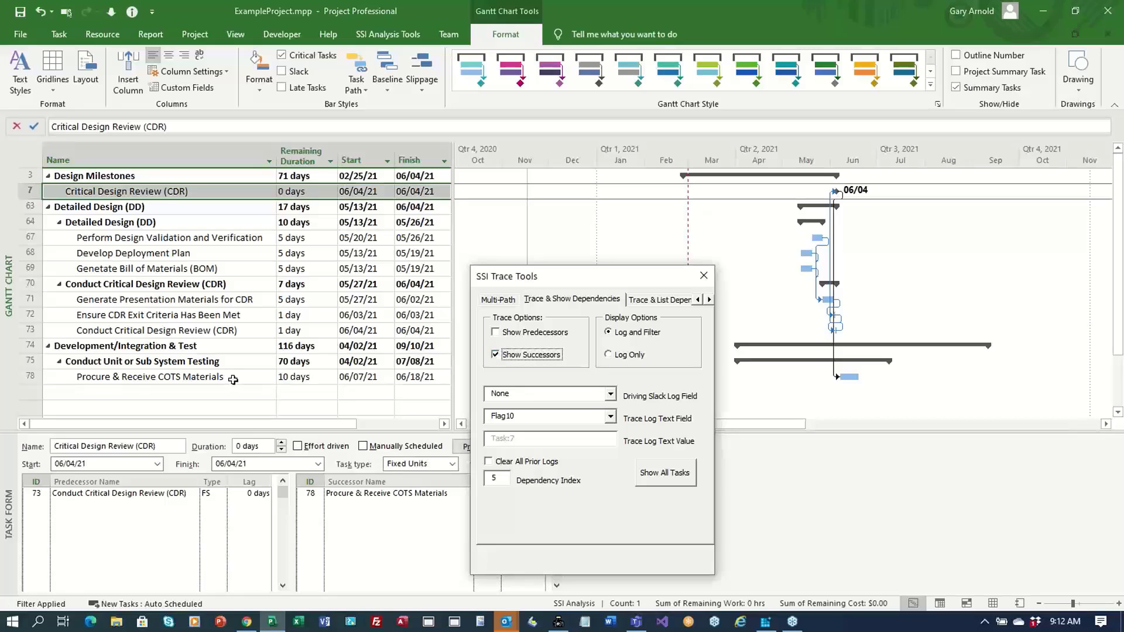
click(233, 380)
click(496, 355)
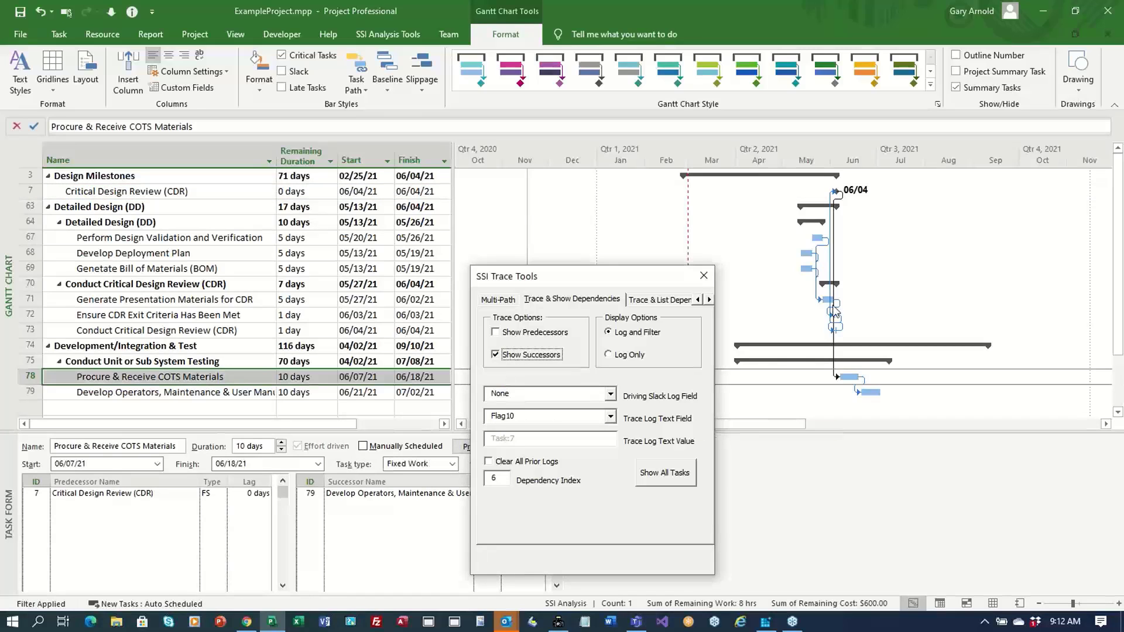
click(1118, 603)
click(1106, 425)
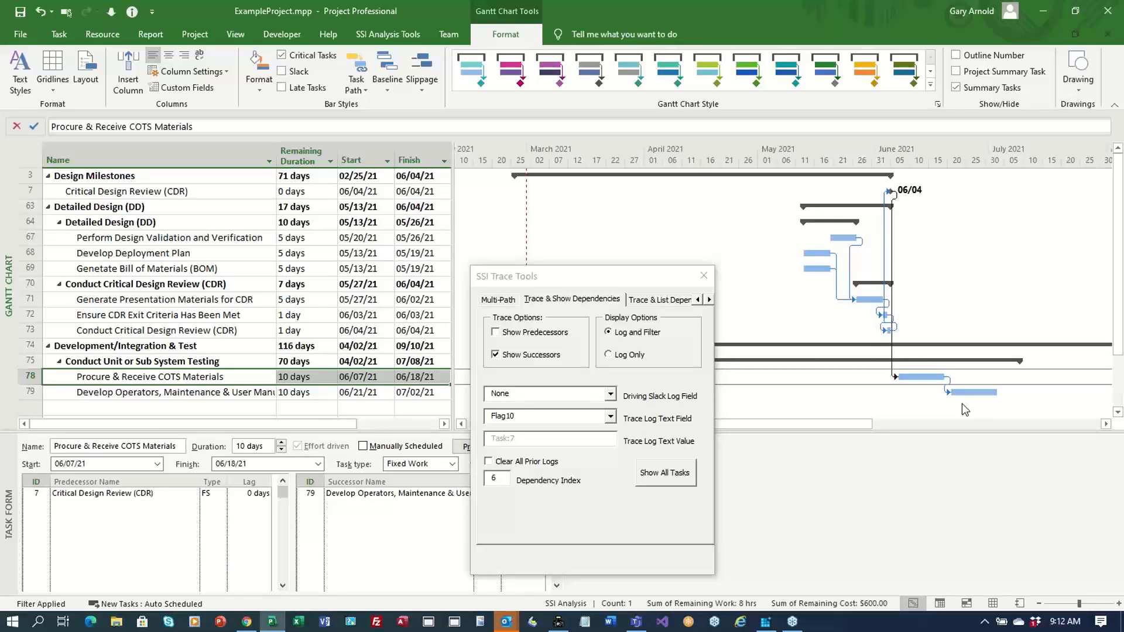
Step: Show all tasks again and run a Driving Path Analysis of the successors of Critical Design Review (CDR), displayed with summaries
click(223, 193)
click(388, 34)
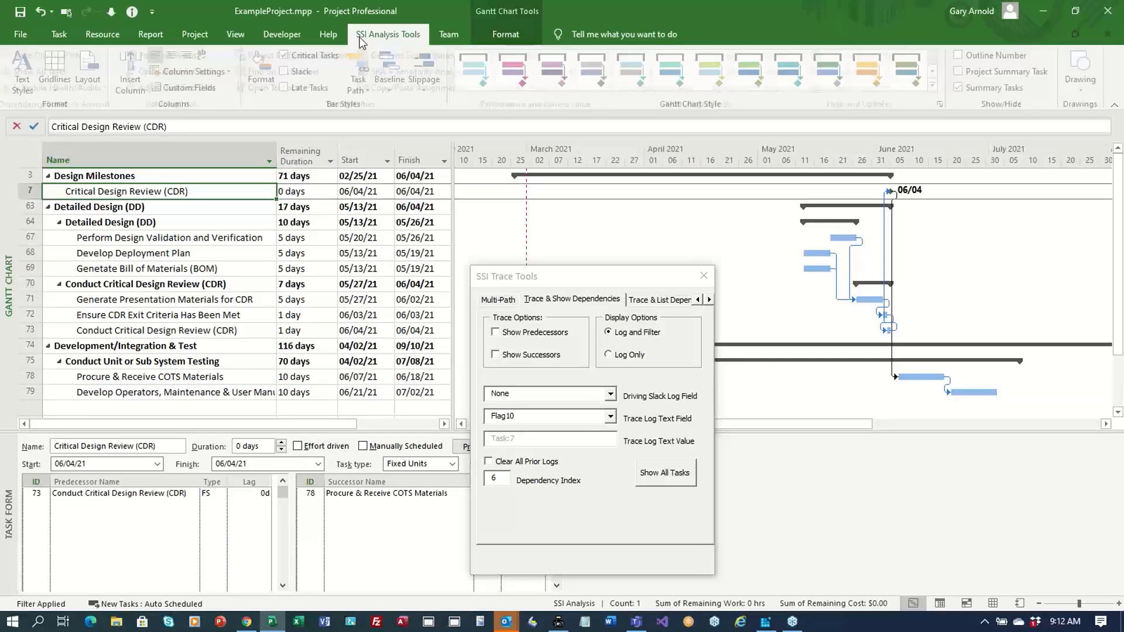
click(56, 74)
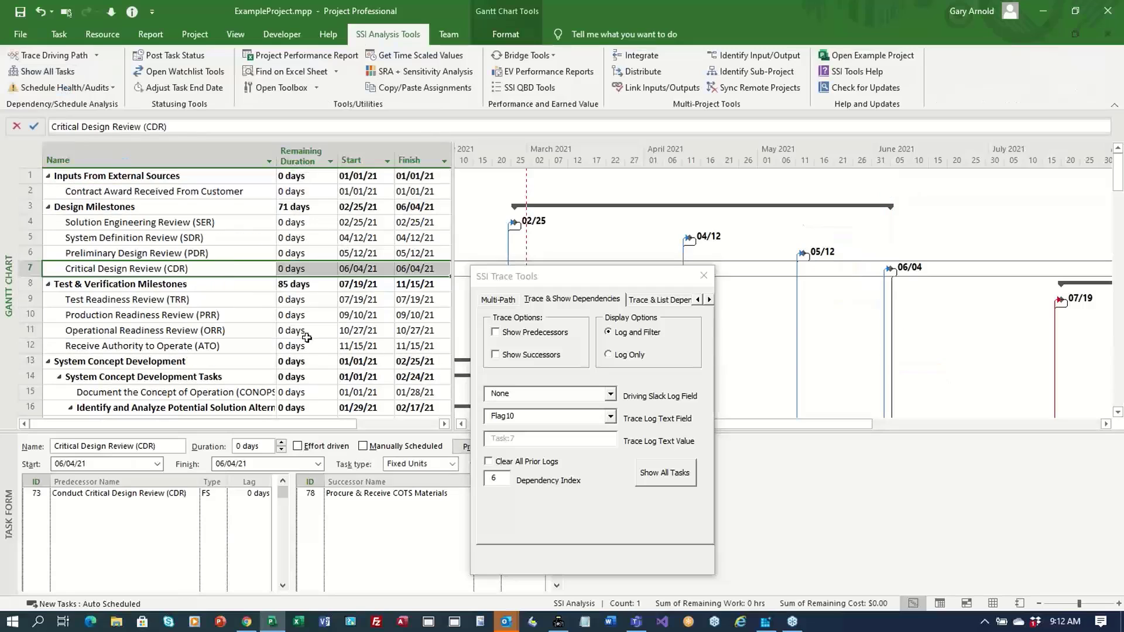
click(498, 299)
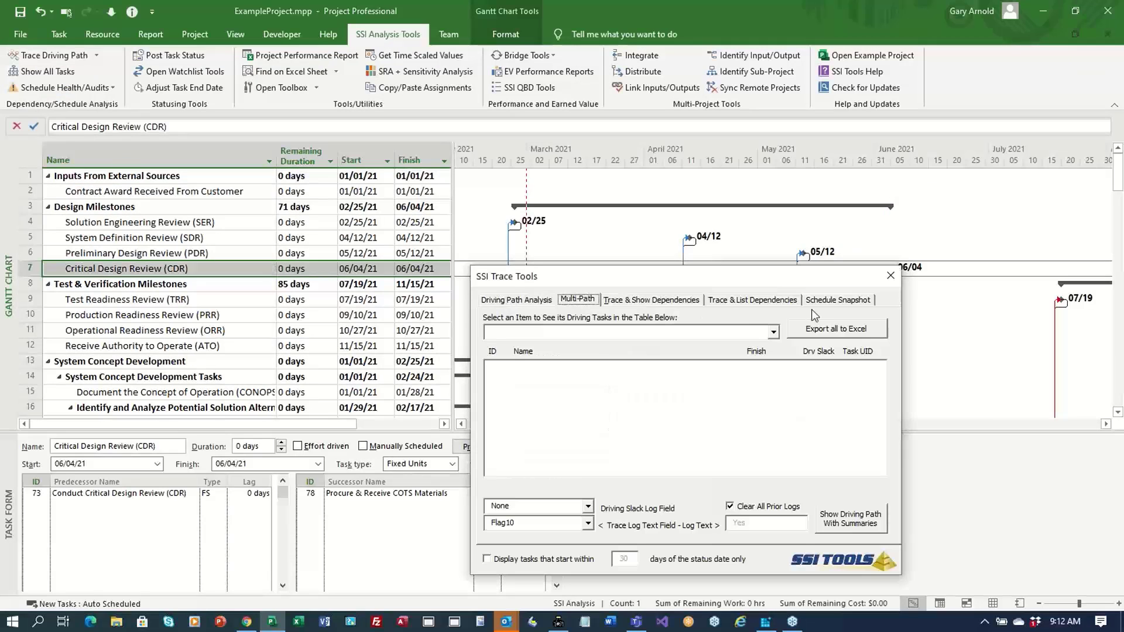
click(521, 301)
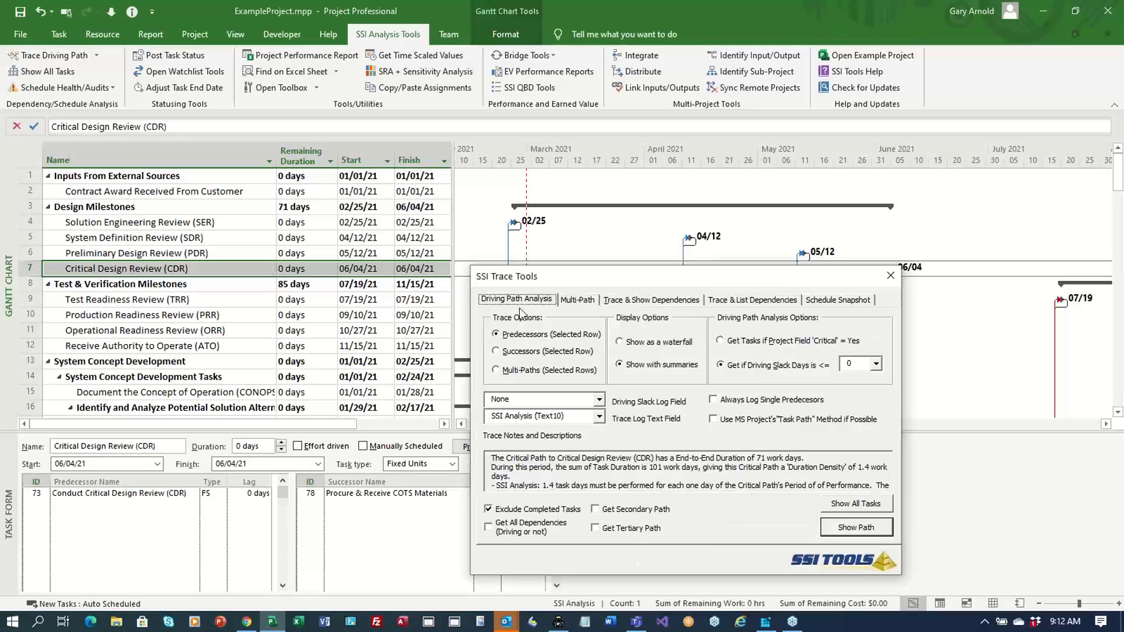
click(495, 351)
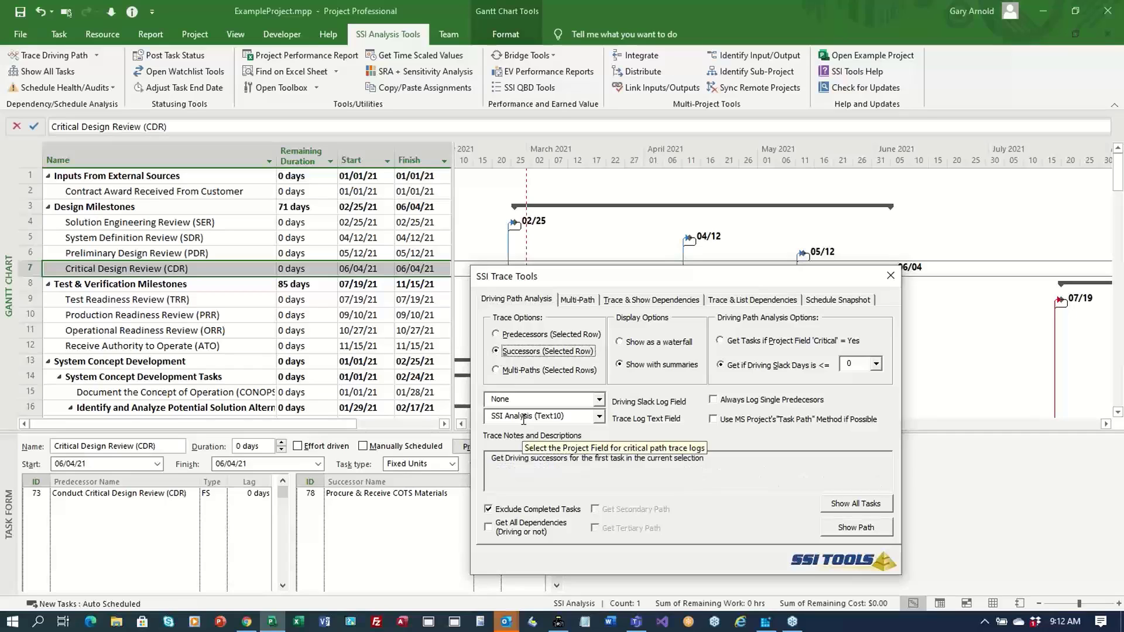
click(846, 529)
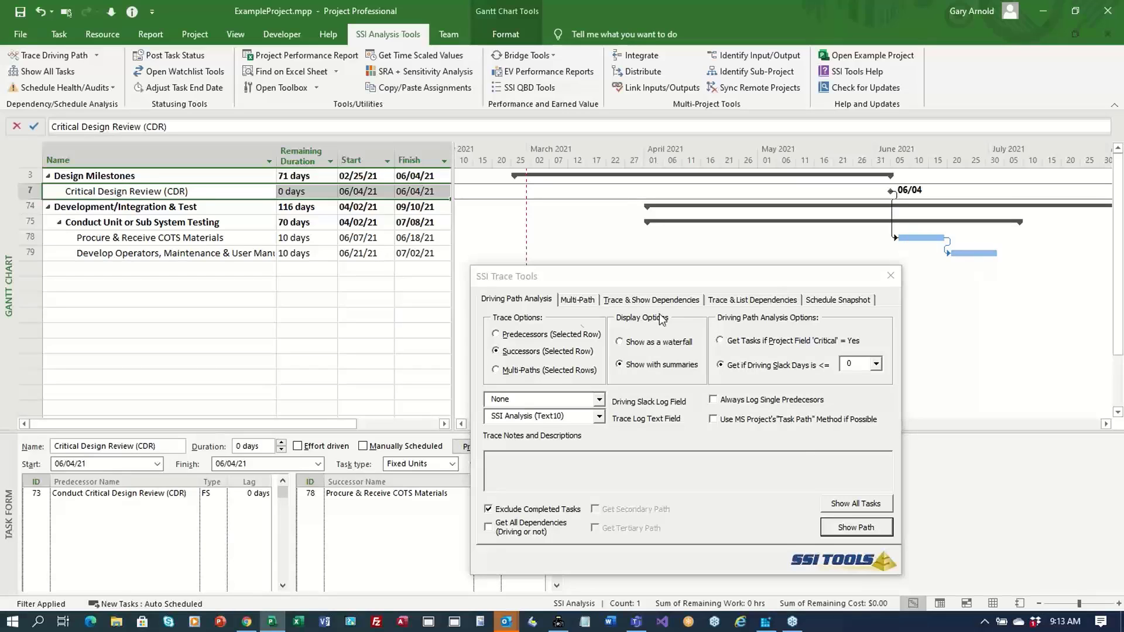
Step: Trace the driving predecessors of Critical Design Review (CDR) with summaries, and rerun as a waterfall including a secondary path at primary slack plus 5 days
click(535, 334)
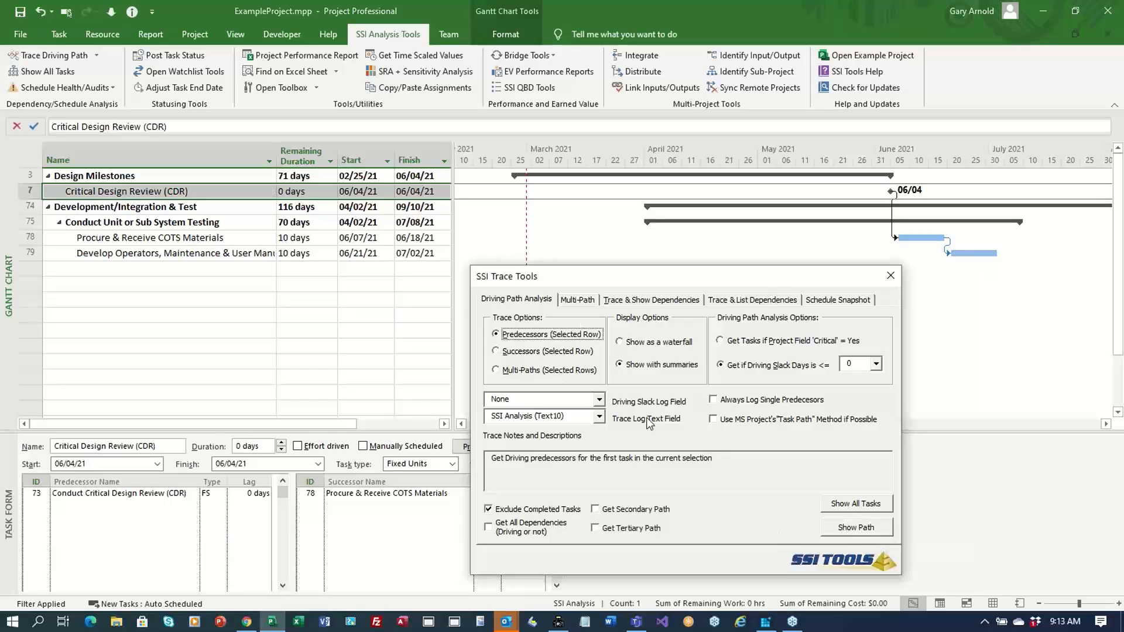
click(837, 525)
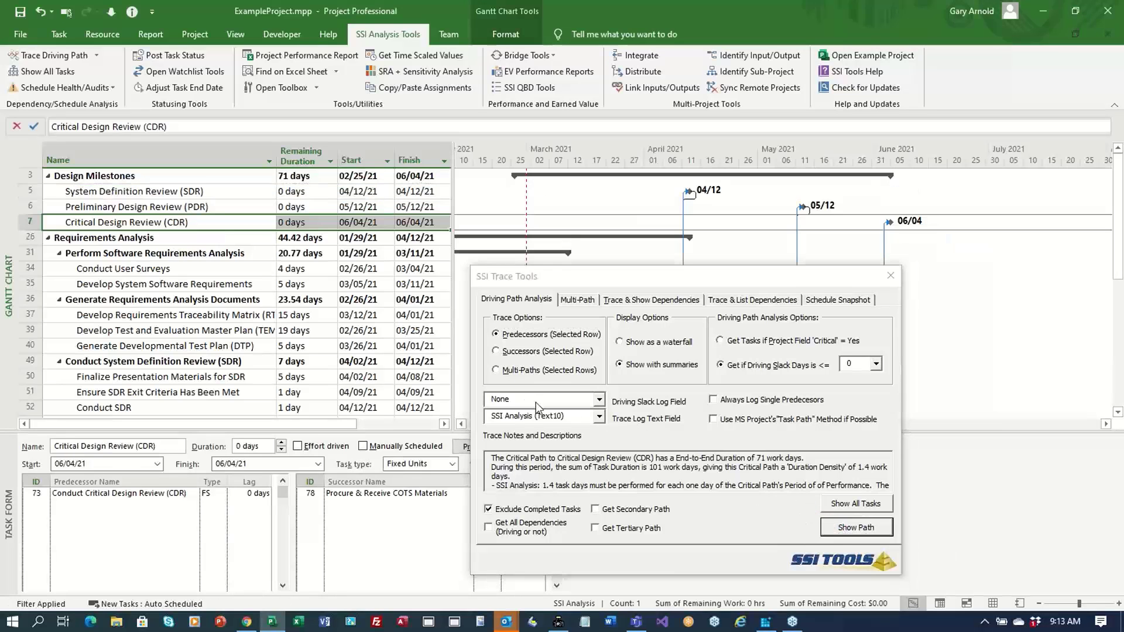
click(623, 344)
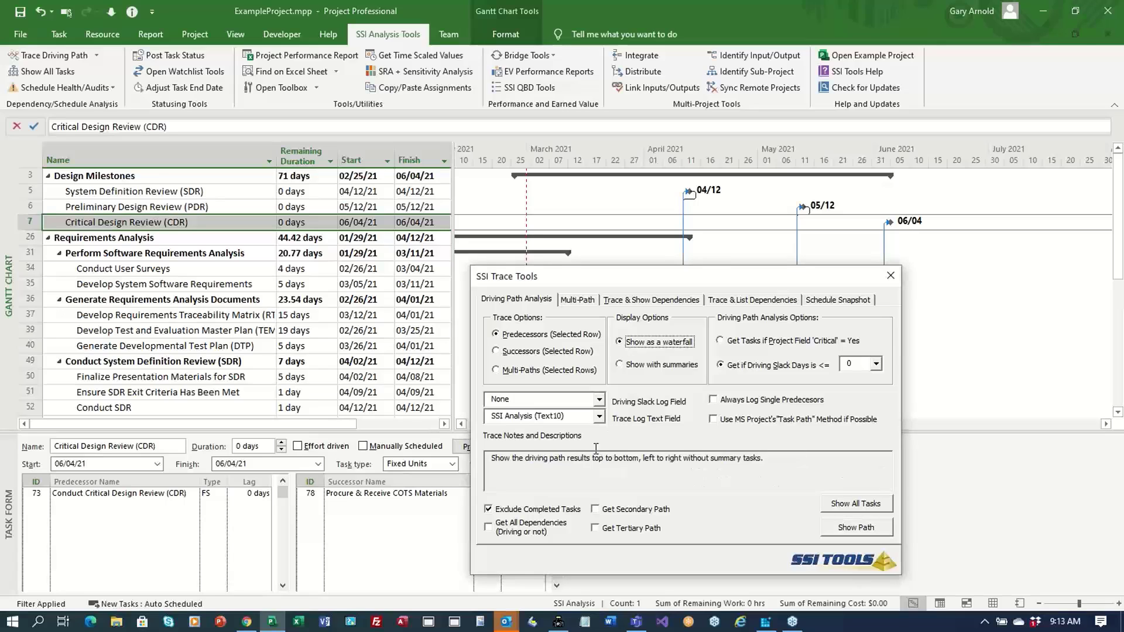
click(596, 510)
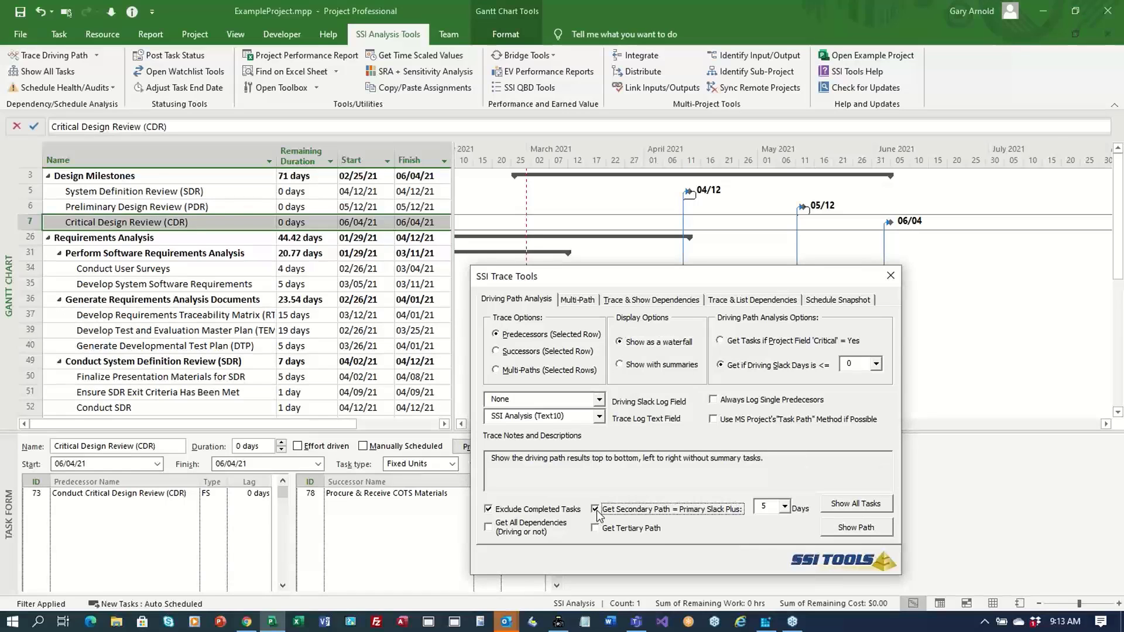
click(864, 530)
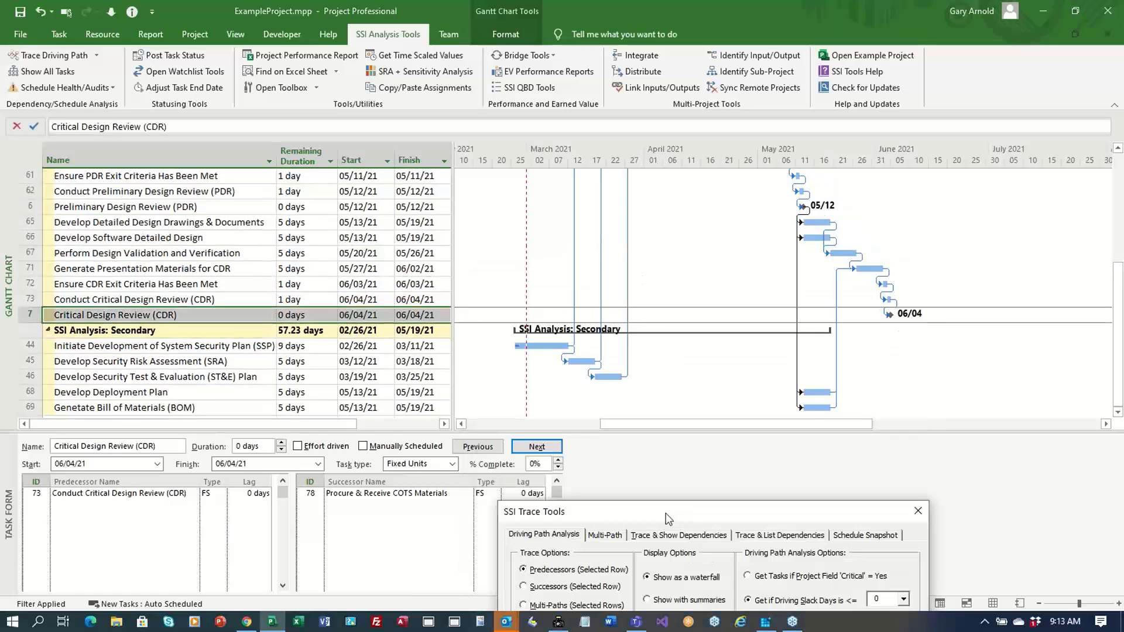
Step: Enlarge the Gantt Chart pane and review the primary and secondary driving paths to Critical Design Review (CDR)
drag(356, 432, 353, 506)
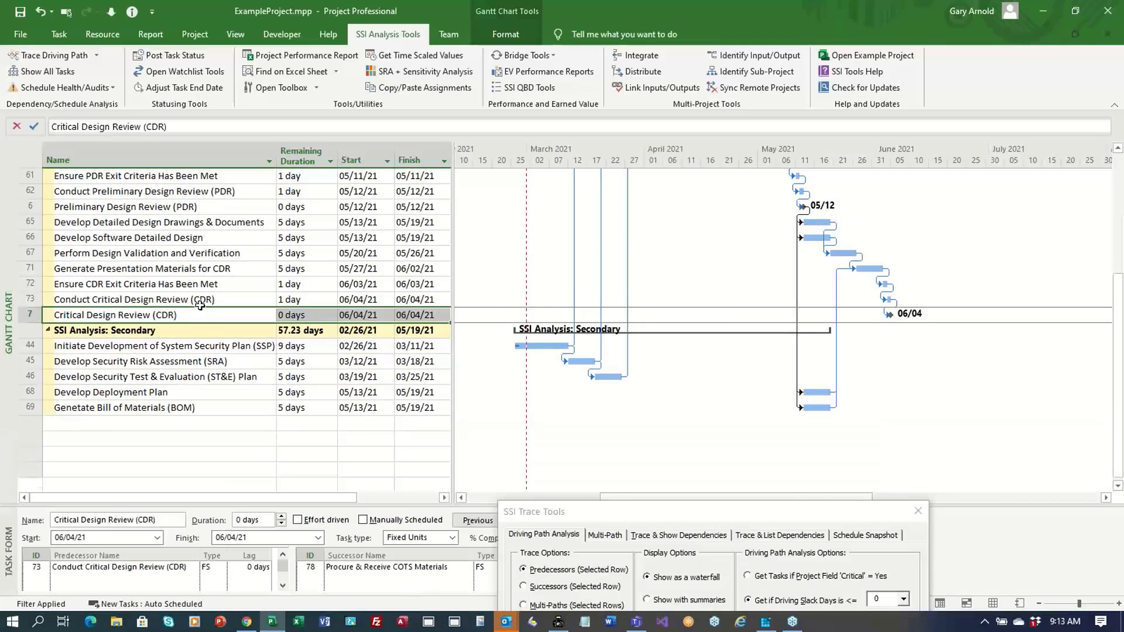
scroll(199, 282, up, 4)
scroll(220, 271, down, 4)
scroll(219, 380, up, 4)
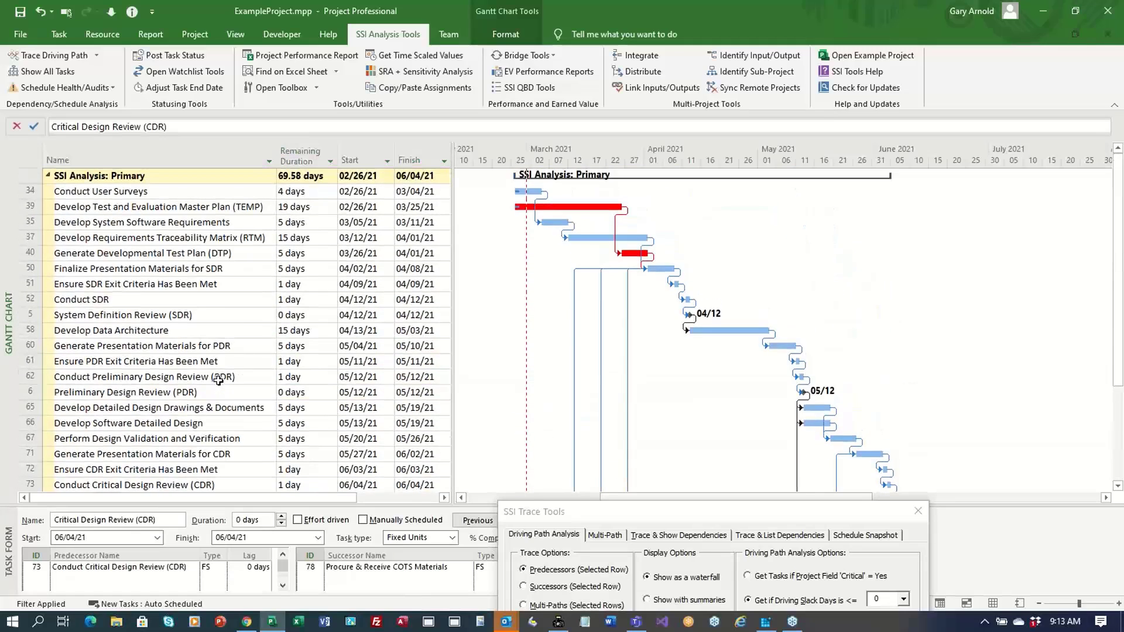
Step: Insert the Text10 (SSI Analysis) column before Remaining Duration and give the Gantt Chart more height
right_click(300, 154)
click(349, 252)
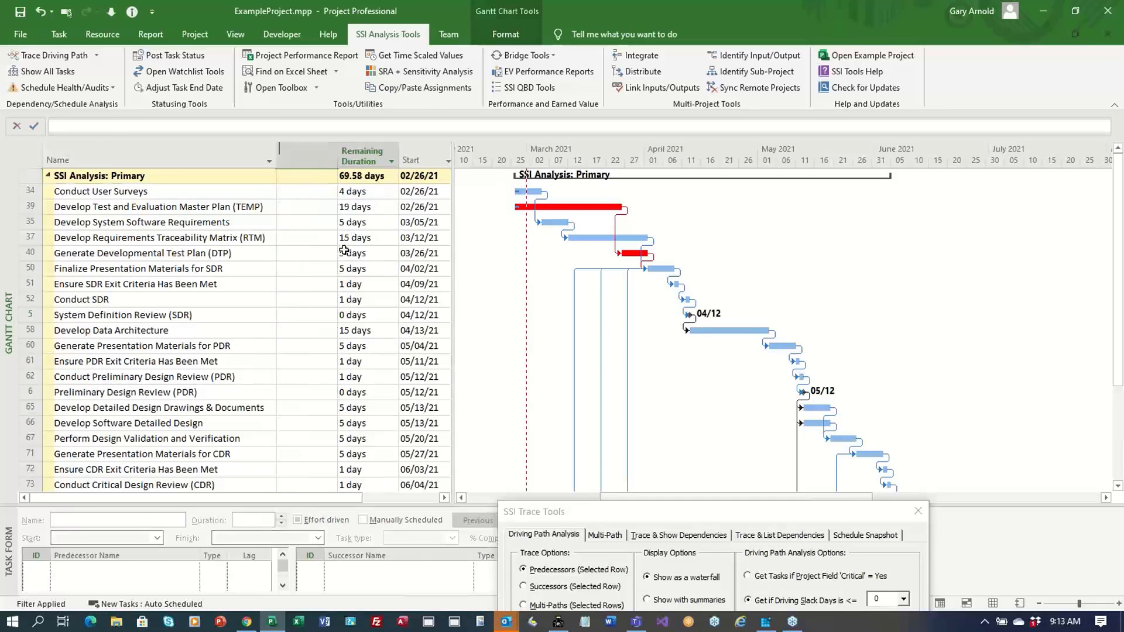
text(text1 ( WP ID)
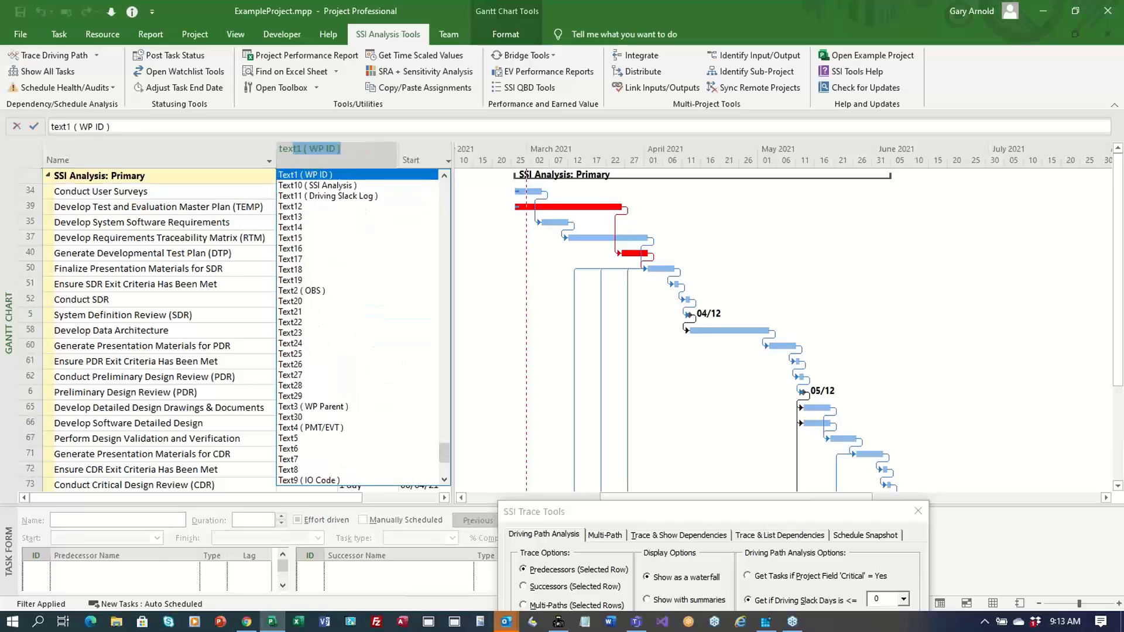
click(345, 186)
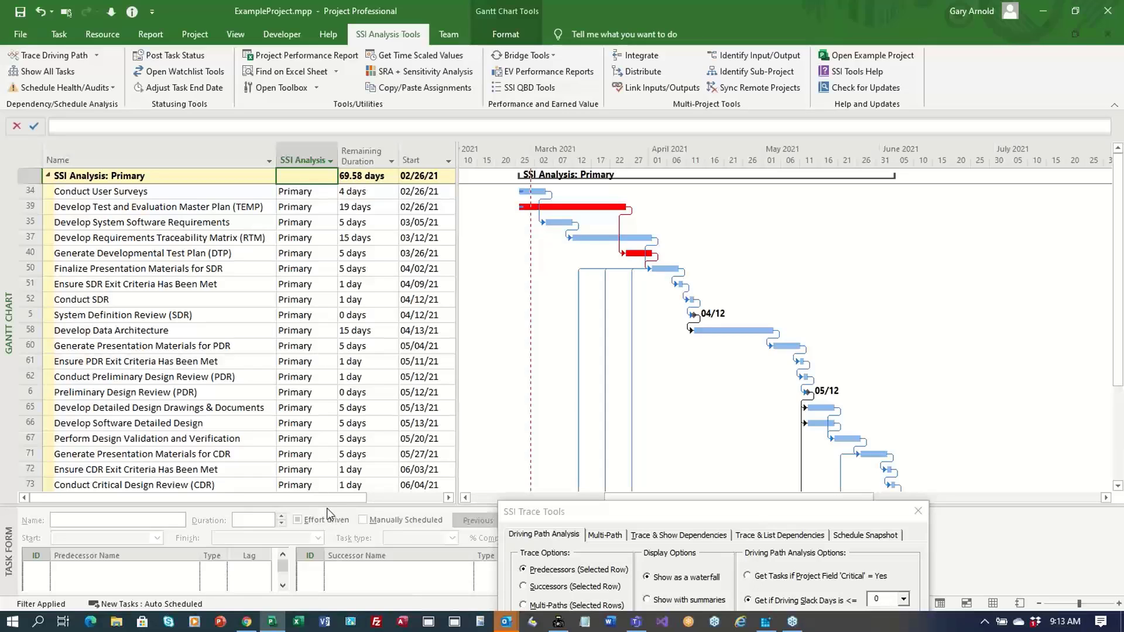
drag(331, 505, 321, 556)
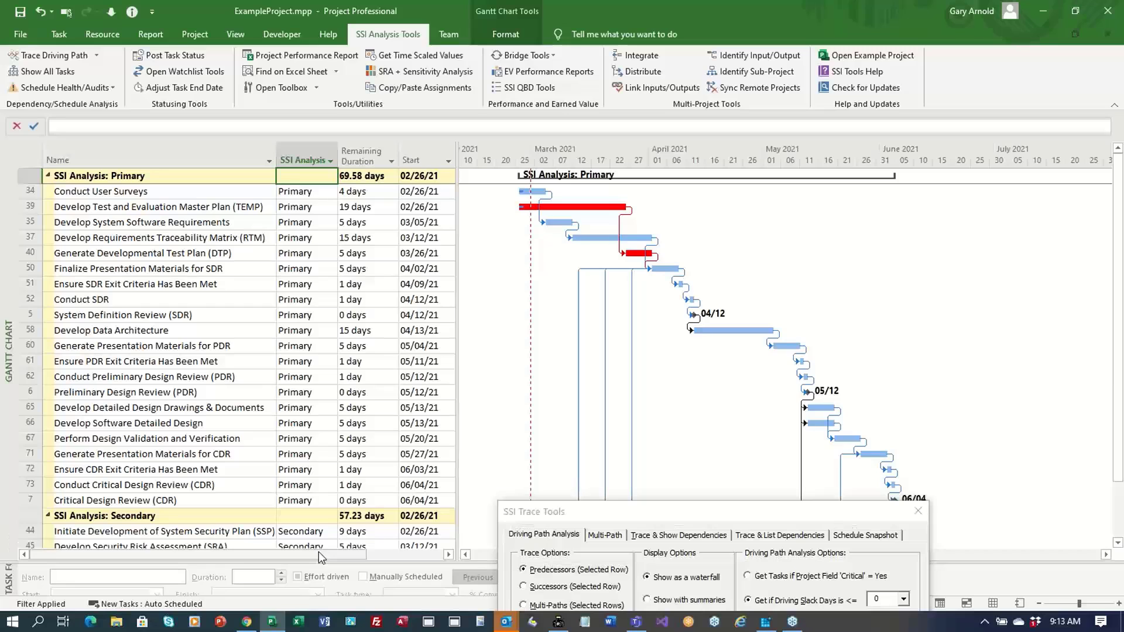
Step: Select the rows from SSI Analysis: Primary through Genetate Bill of Materials (BOM) and review both paths in the waterfall
click(211, 177)
scroll(226, 297, down, 1)
scroll(226, 298, down, 4)
shift+click(227, 408)
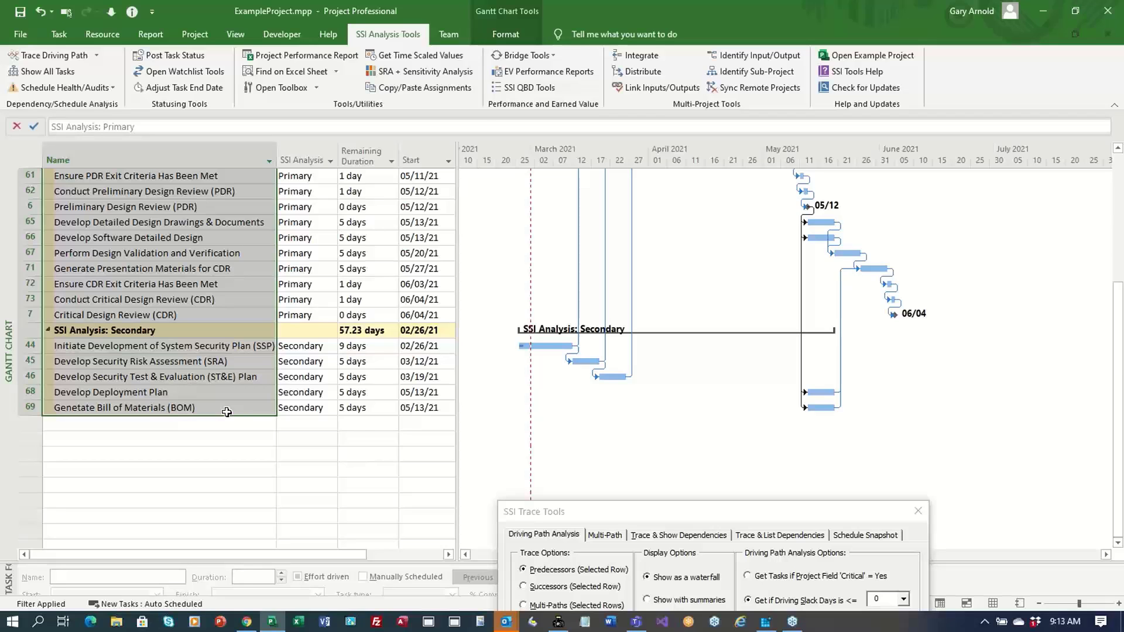
scroll(228, 412, up, 4)
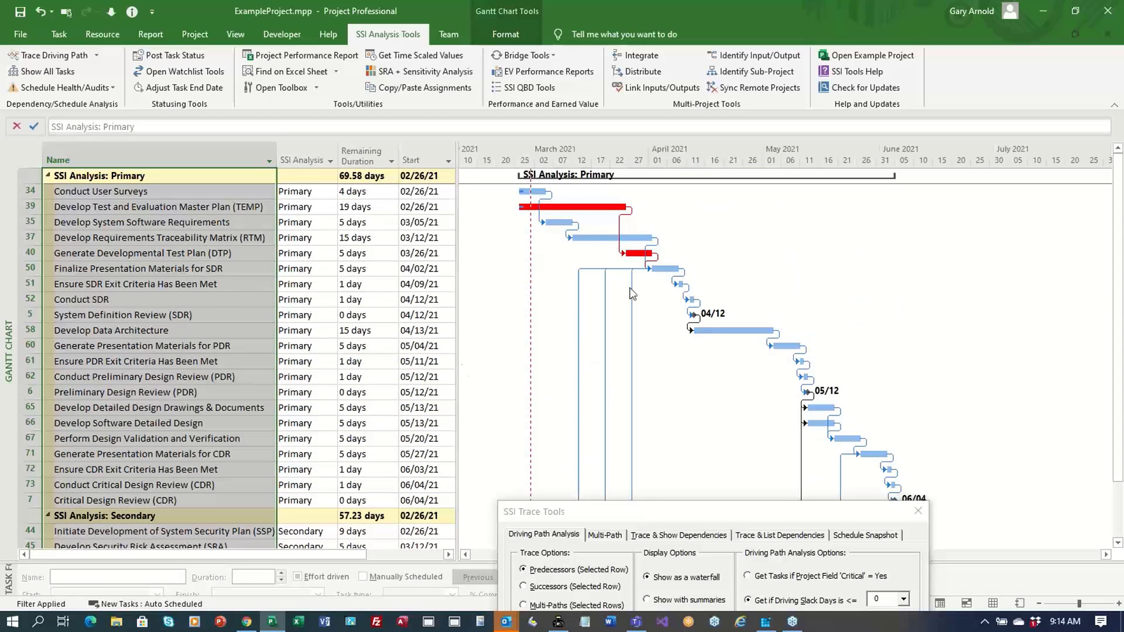
scroll(364, 433, down, 2)
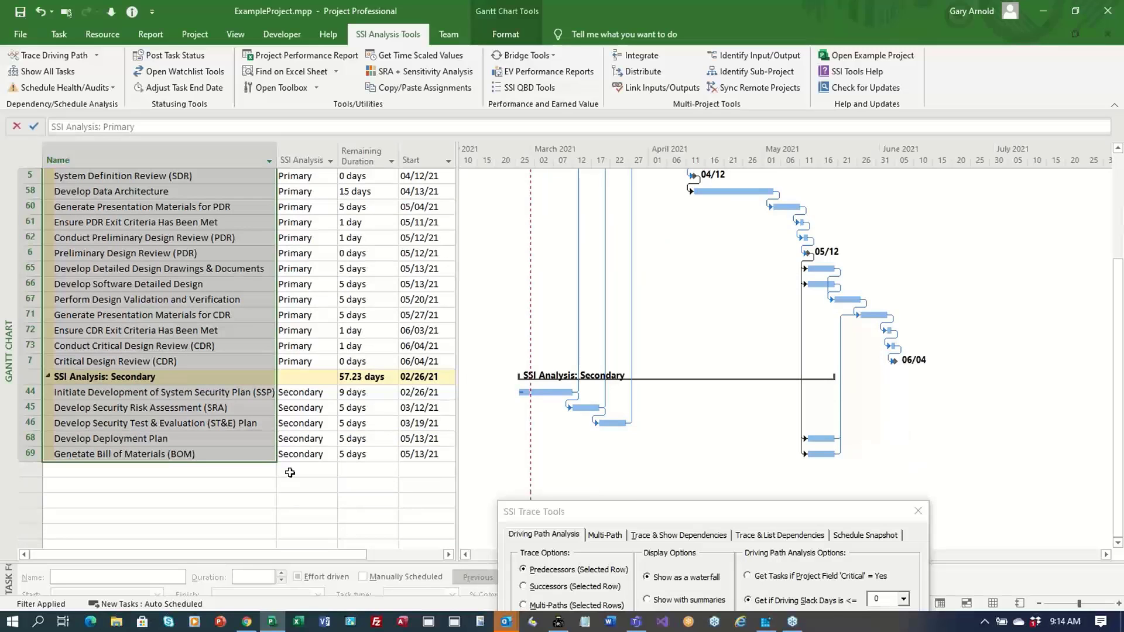
scroll(290, 472, up, 3)
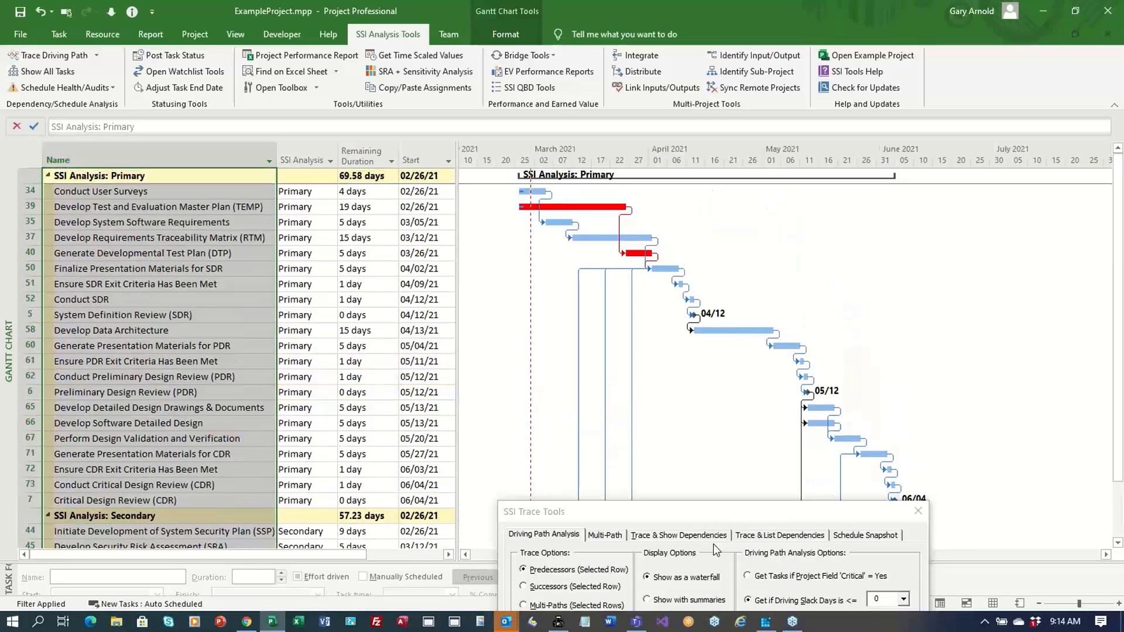
Step: Bring the whole trace dialog into view, choose SSI Analysis (Text10) as the Trace Log Text Field, and move the dialog aside
drag(706, 518, 667, 275)
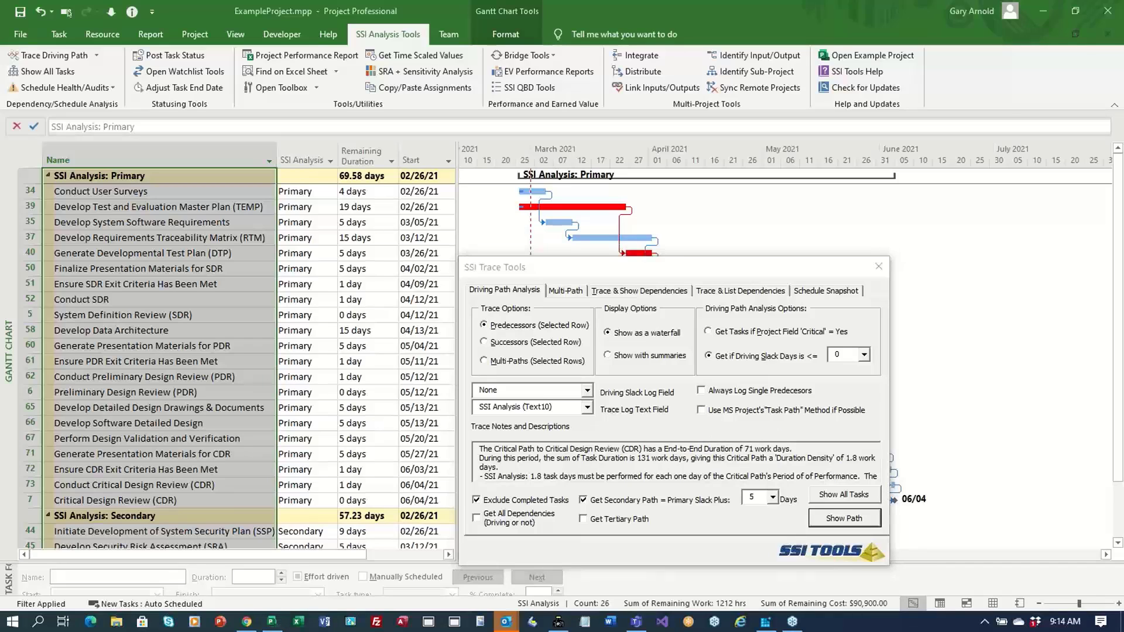
click(588, 407)
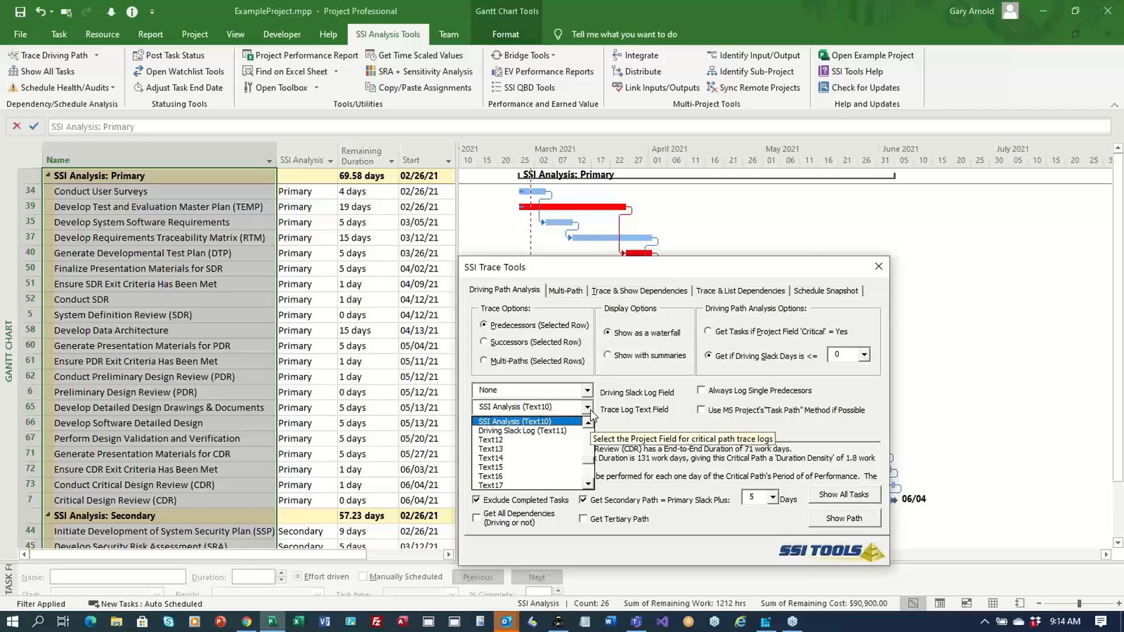
click(530, 421)
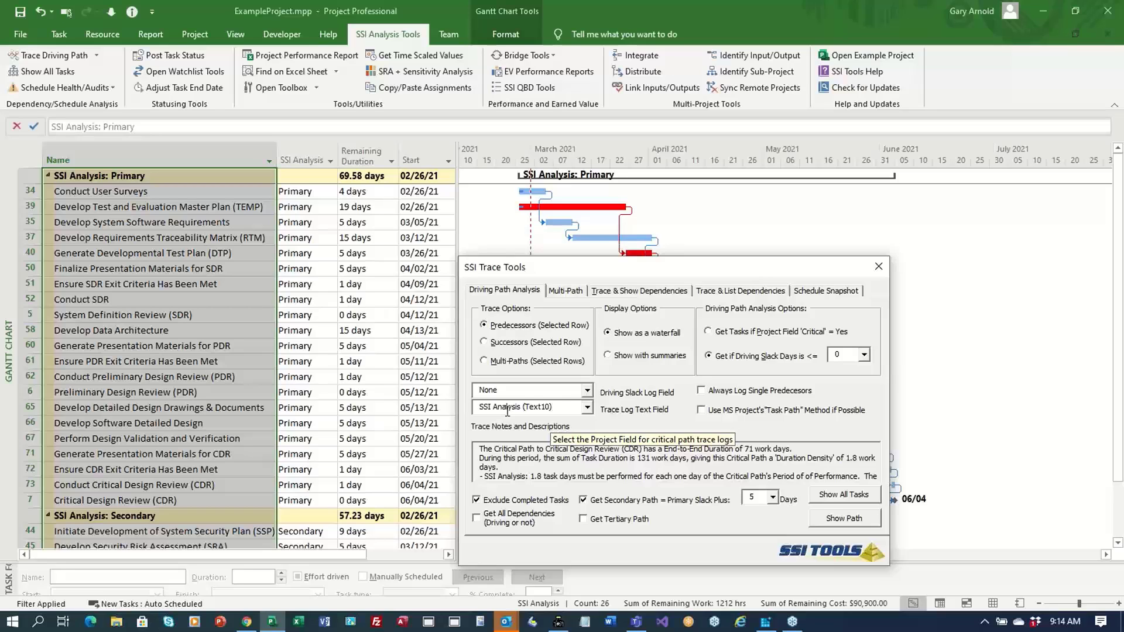
mouse_move(565, 267)
mouse_down()
mouse_move(821, 171)
mouse_move(766, 186)
mouse_up()
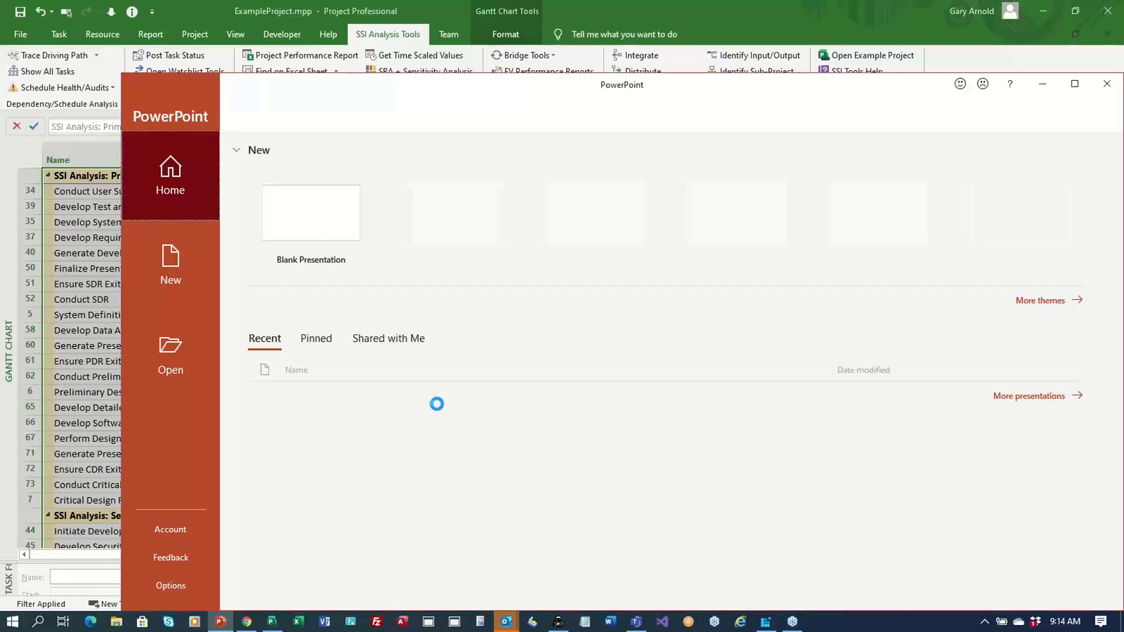
Step: Create a blank presentation in PowerPoint, maximize its window and start the SSI Presentation Pro shape import
click(304, 199)
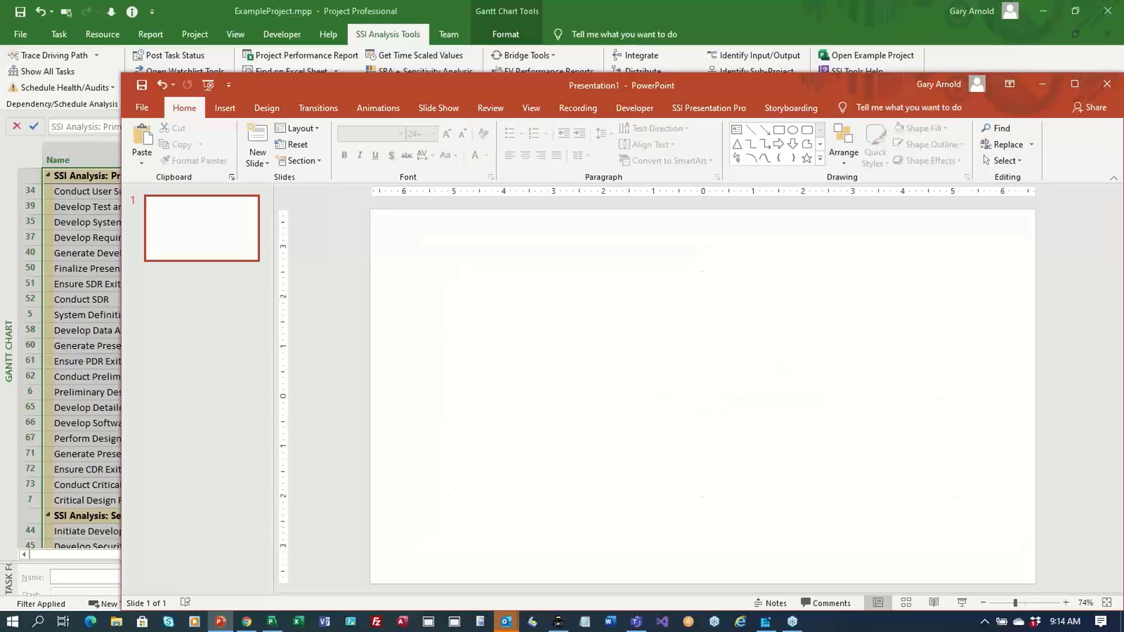
click(1074, 83)
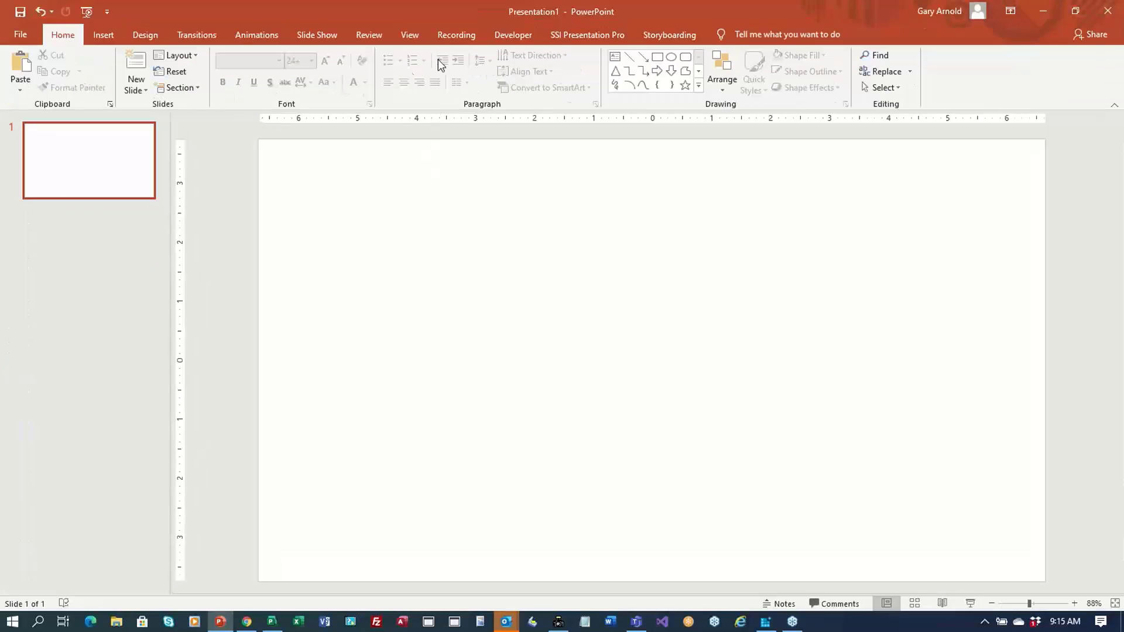
click(580, 37)
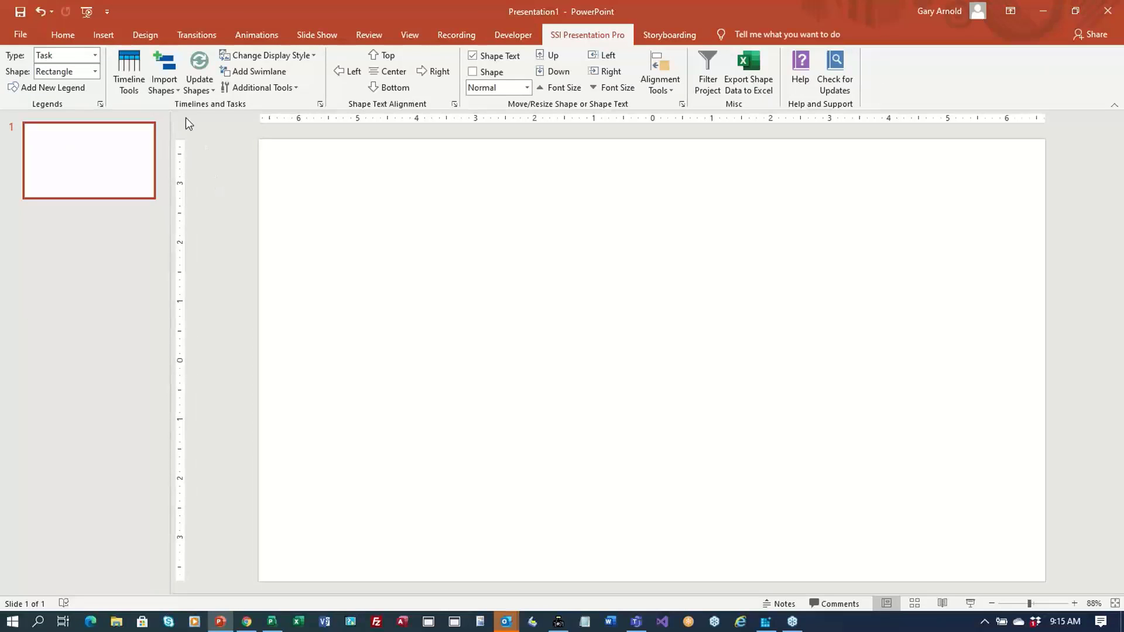
click(168, 66)
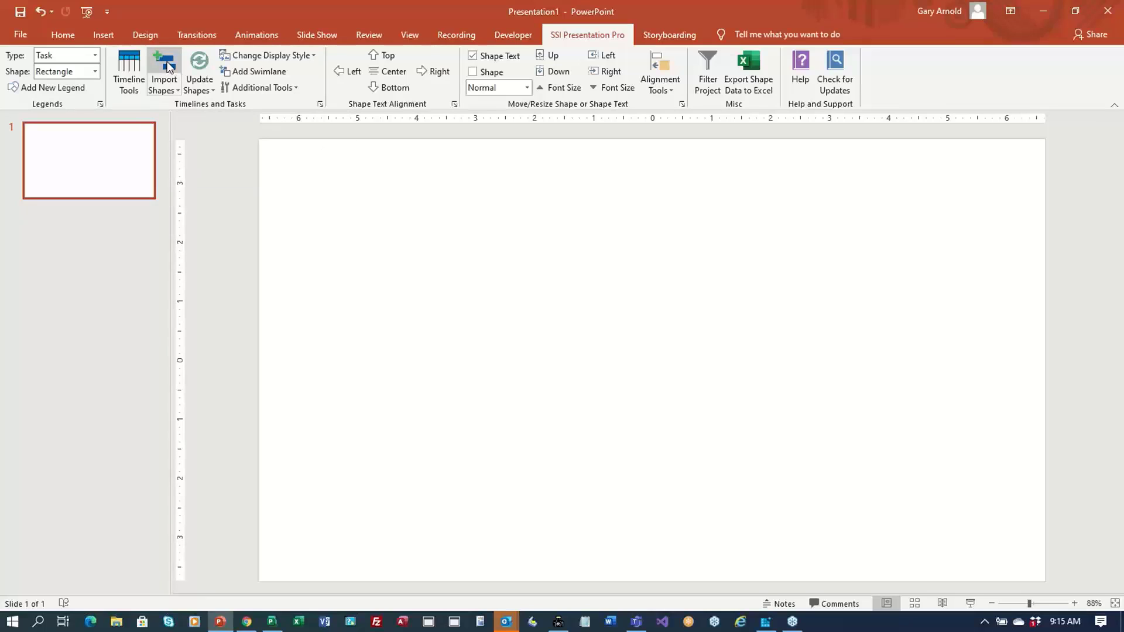
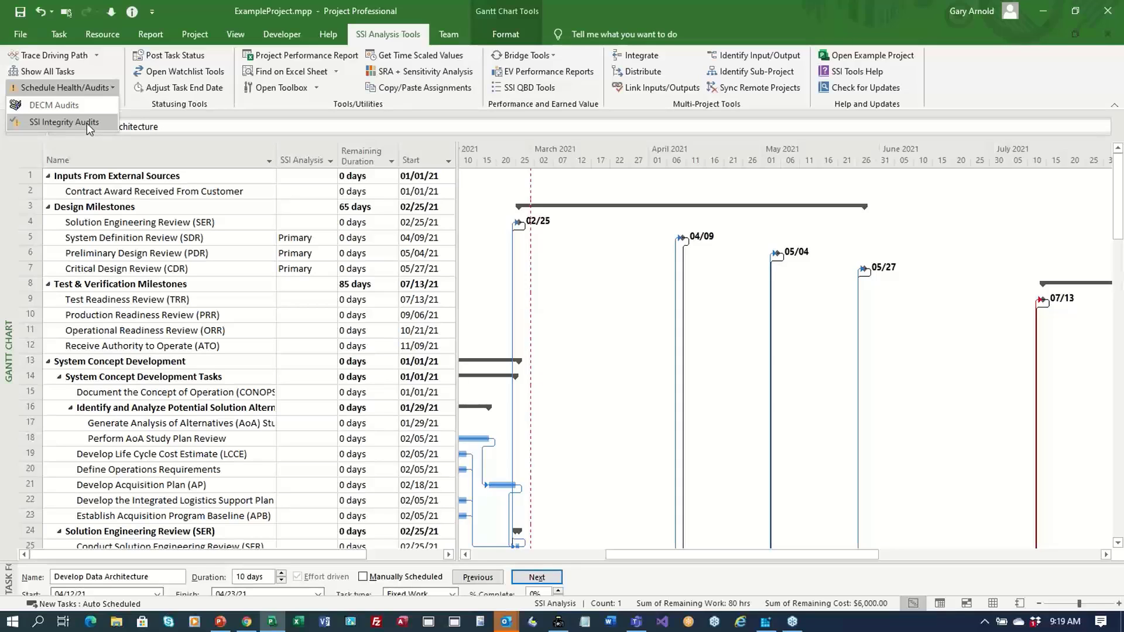
Step: Open SSI Integrity Audits in Microsoft Project, look through the available audit conditions and choose Invalid Status
click(86, 123)
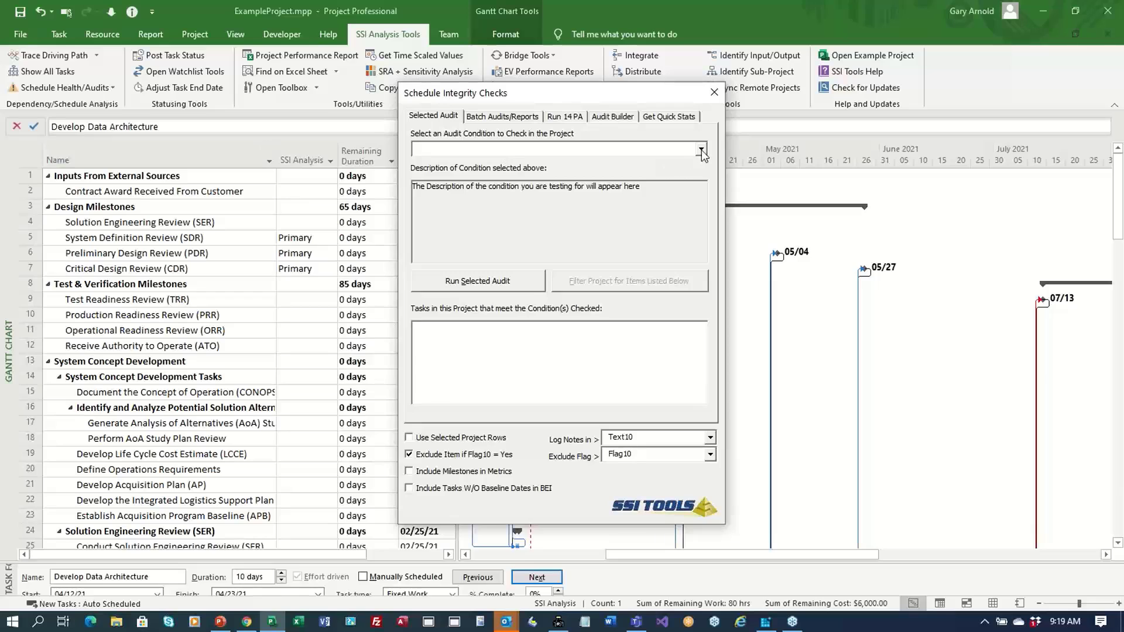
click(702, 151)
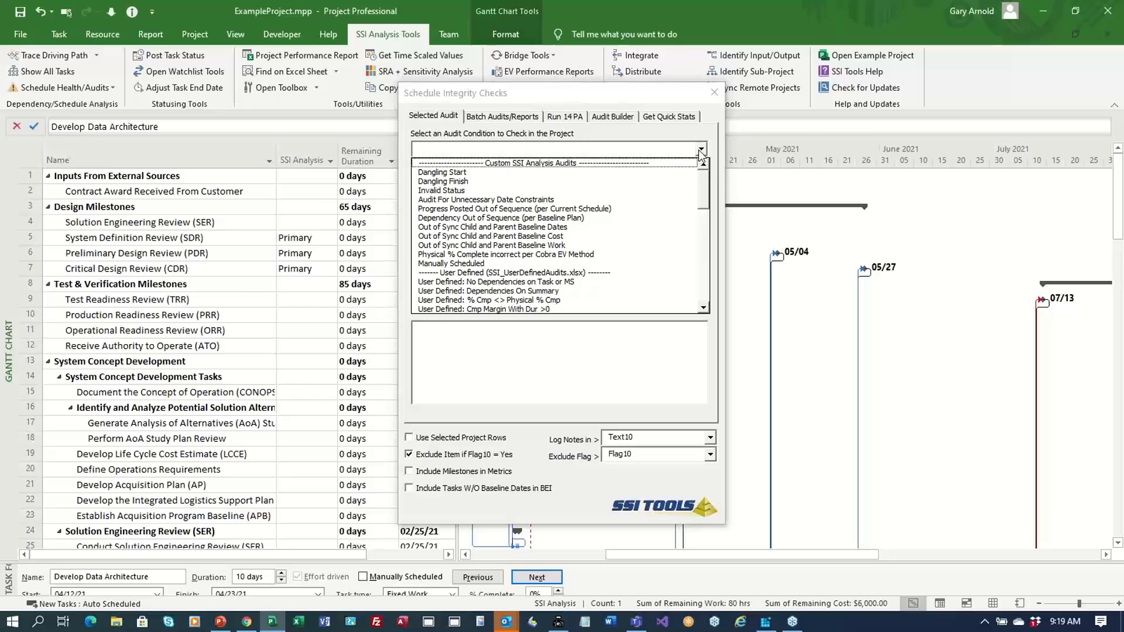
click(486, 190)
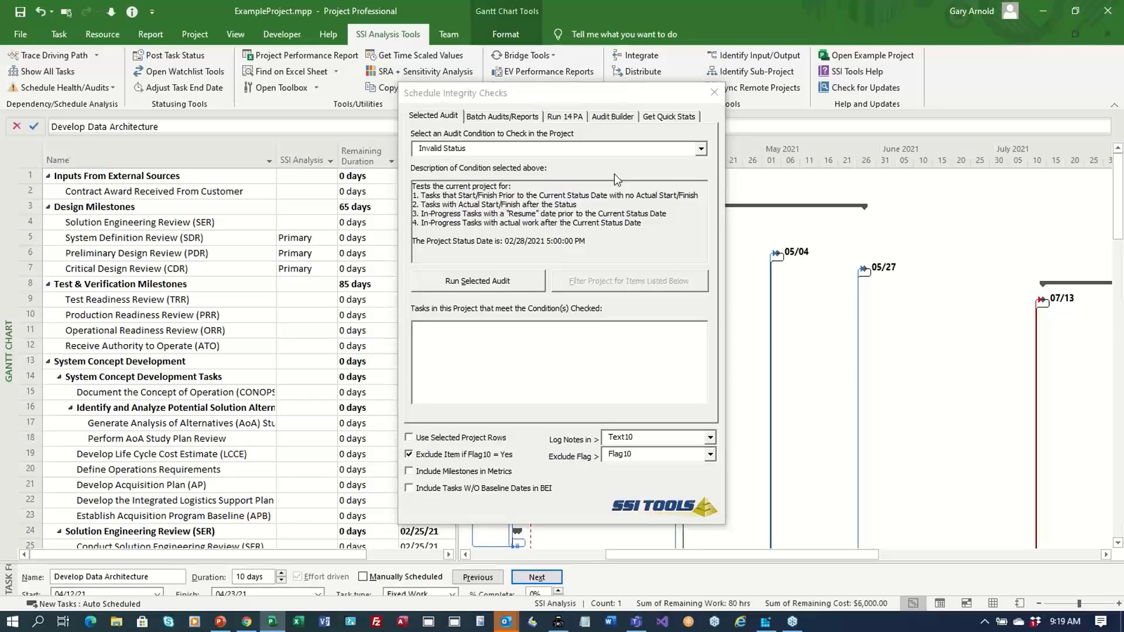
click(701, 148)
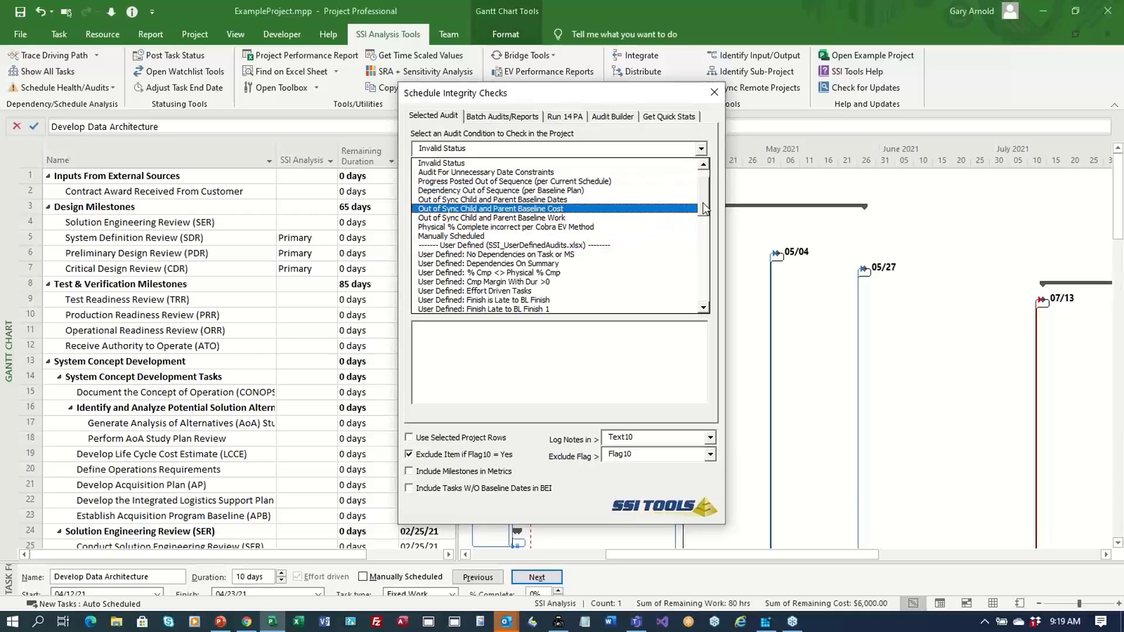
scroll(702, 202, up, 1)
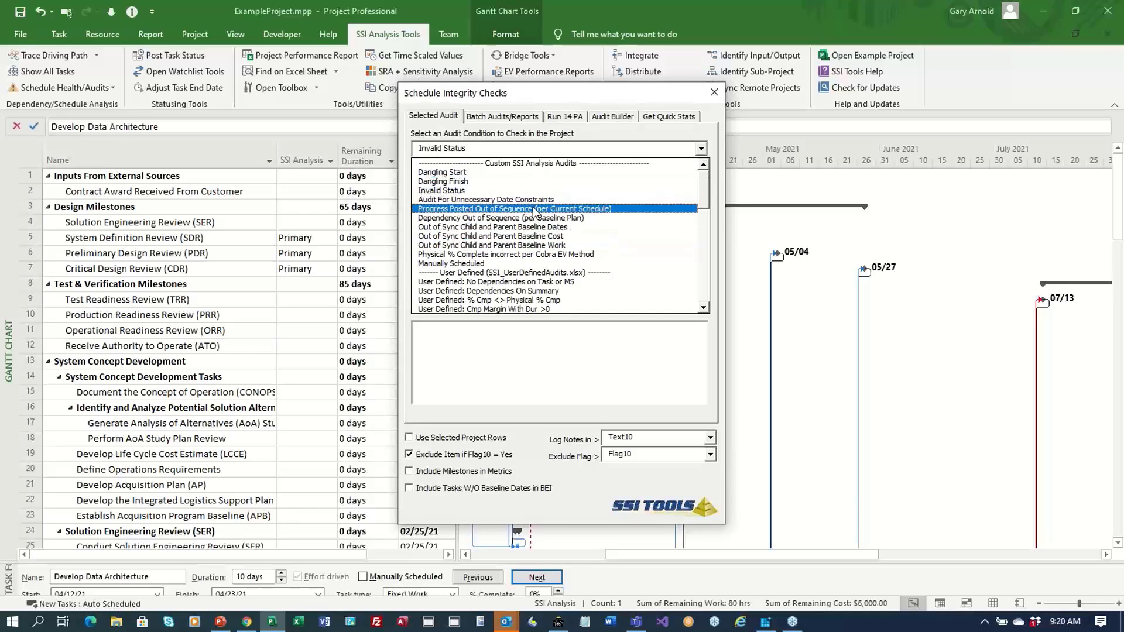
click(454, 193)
Step: Review the Batch Audits/Reports, Run 14 PA and Audit Builder options, and close the Schedule Integrity Checks dialog
click(489, 119)
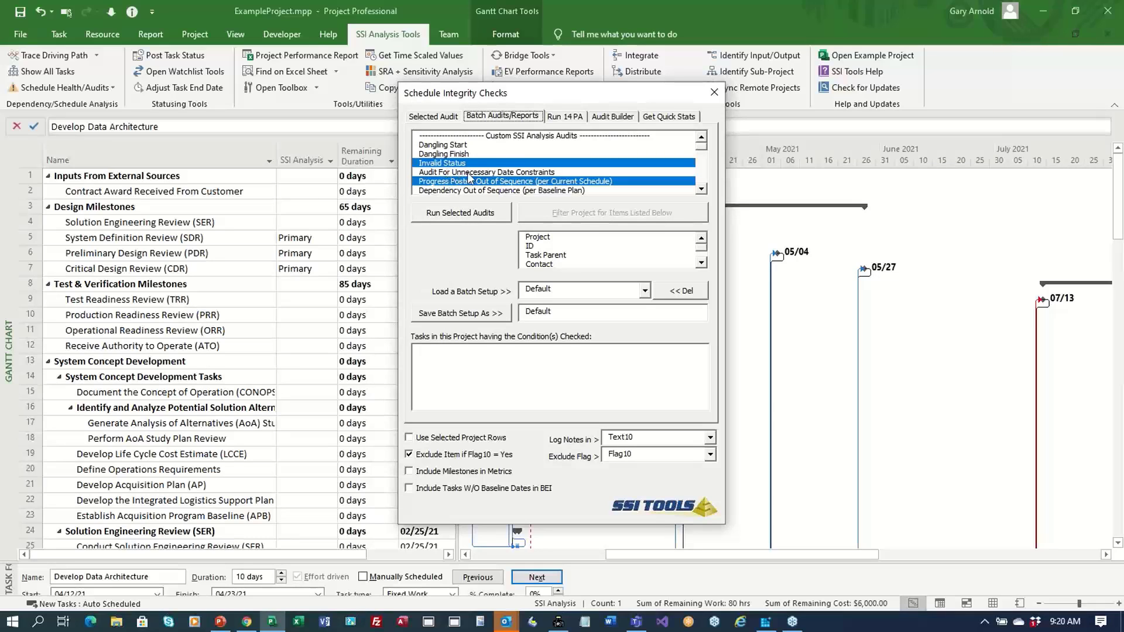
click(572, 117)
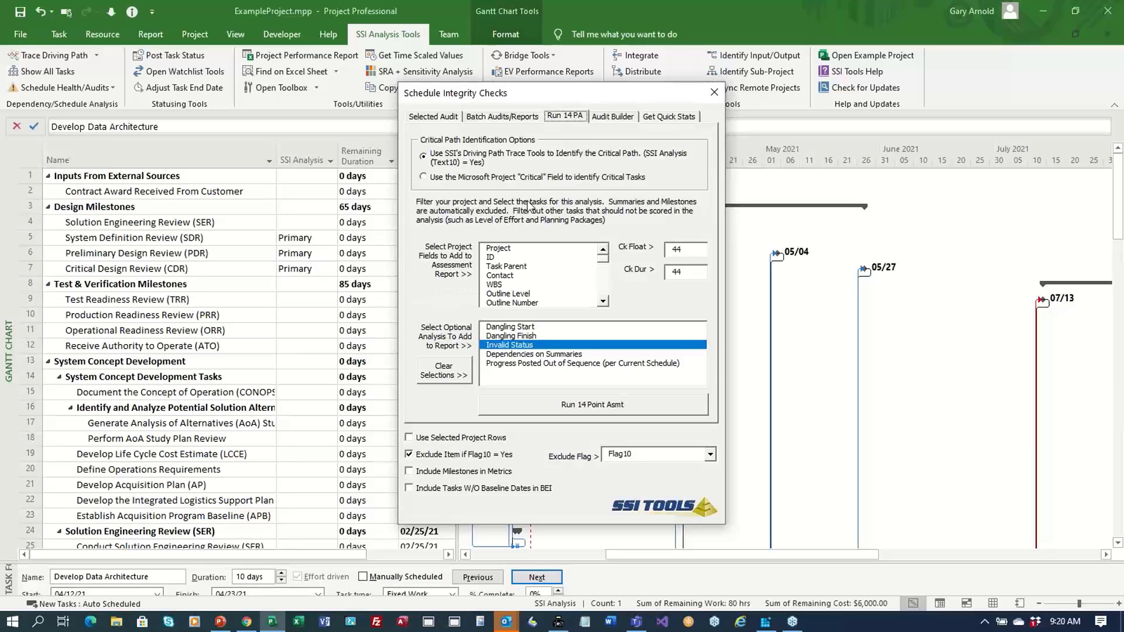
click(609, 117)
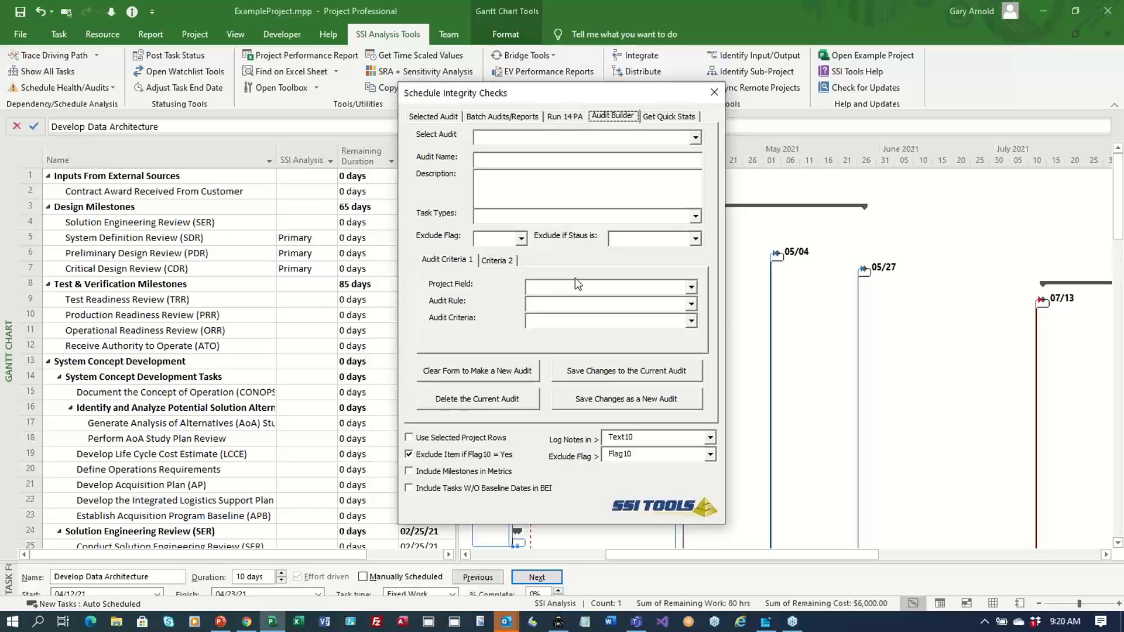
click(714, 93)
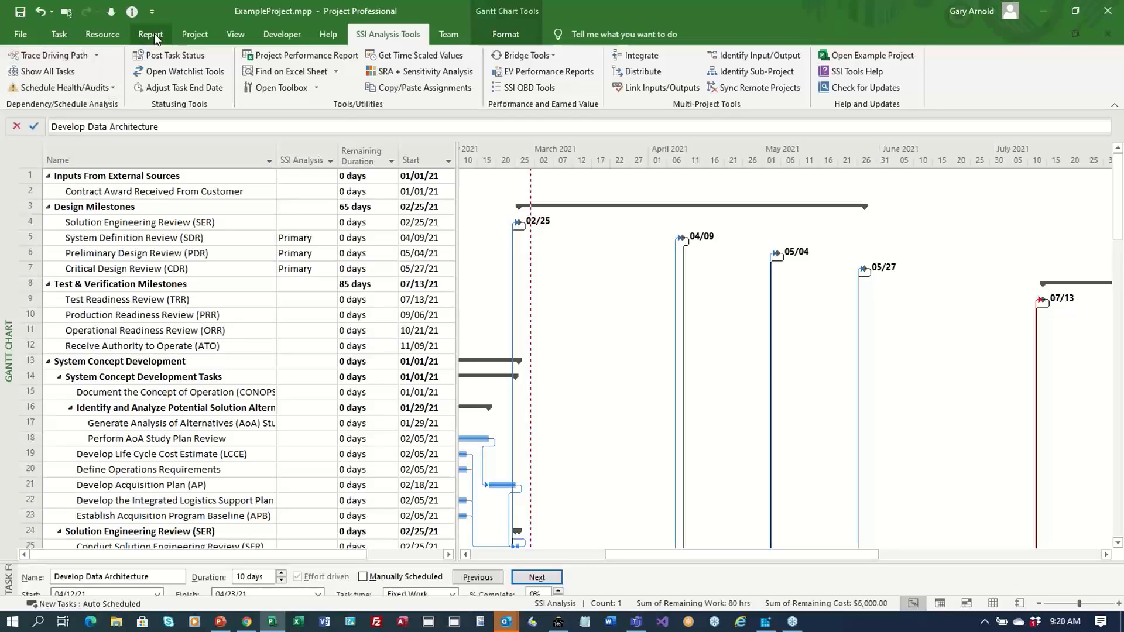
Step: Set the project's status date to 03/13/2021
click(88, 34)
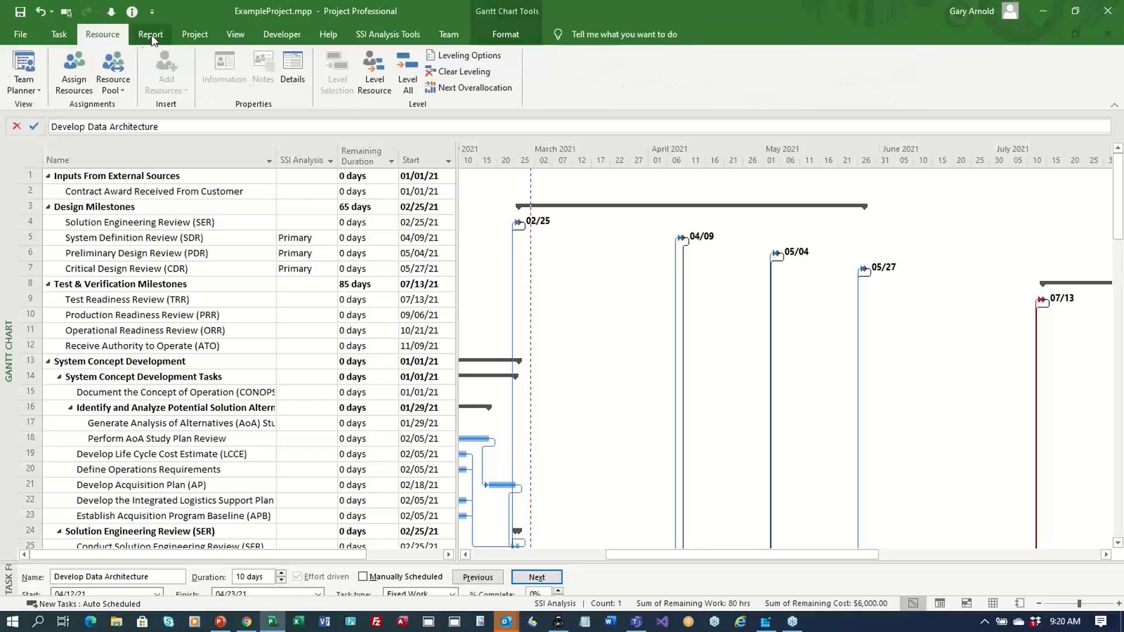
click(187, 40)
click(486, 55)
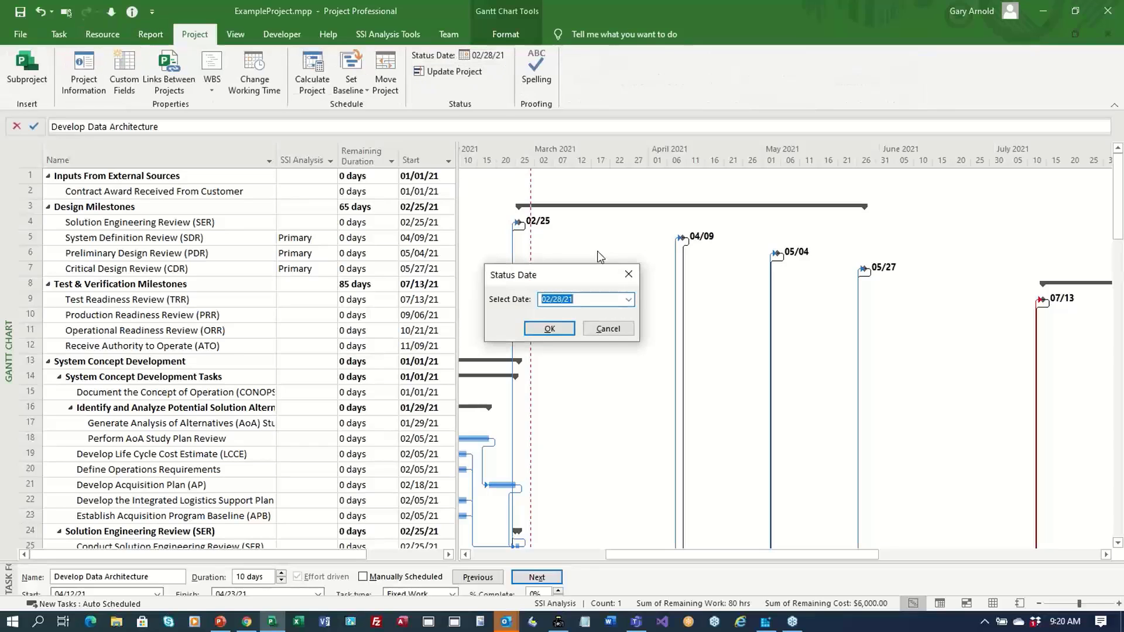
click(629, 300)
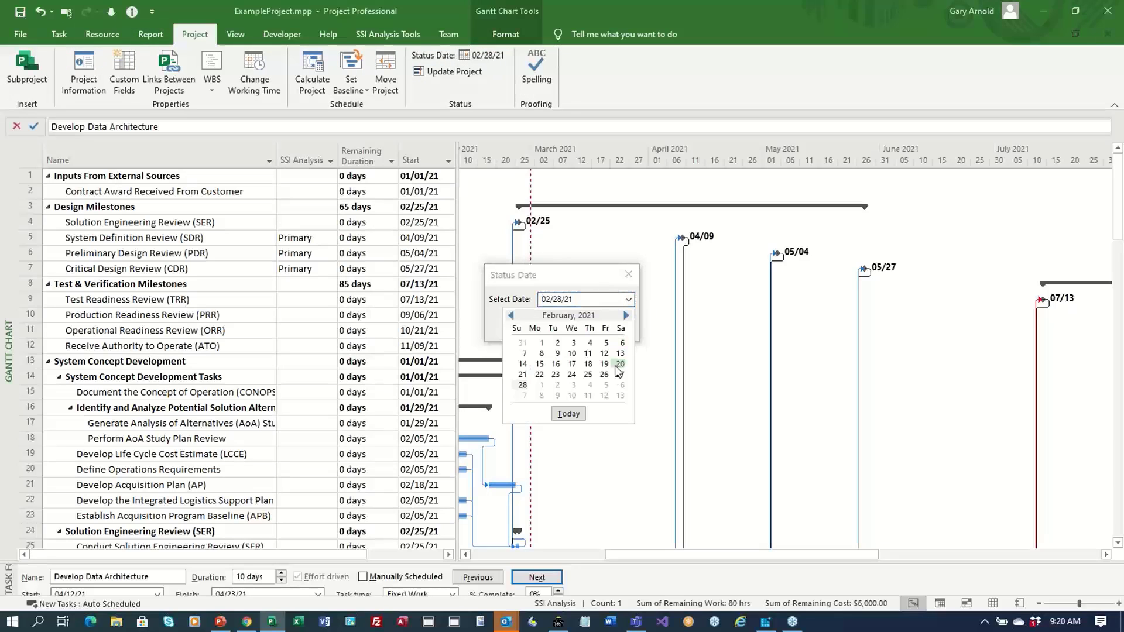
click(621, 396)
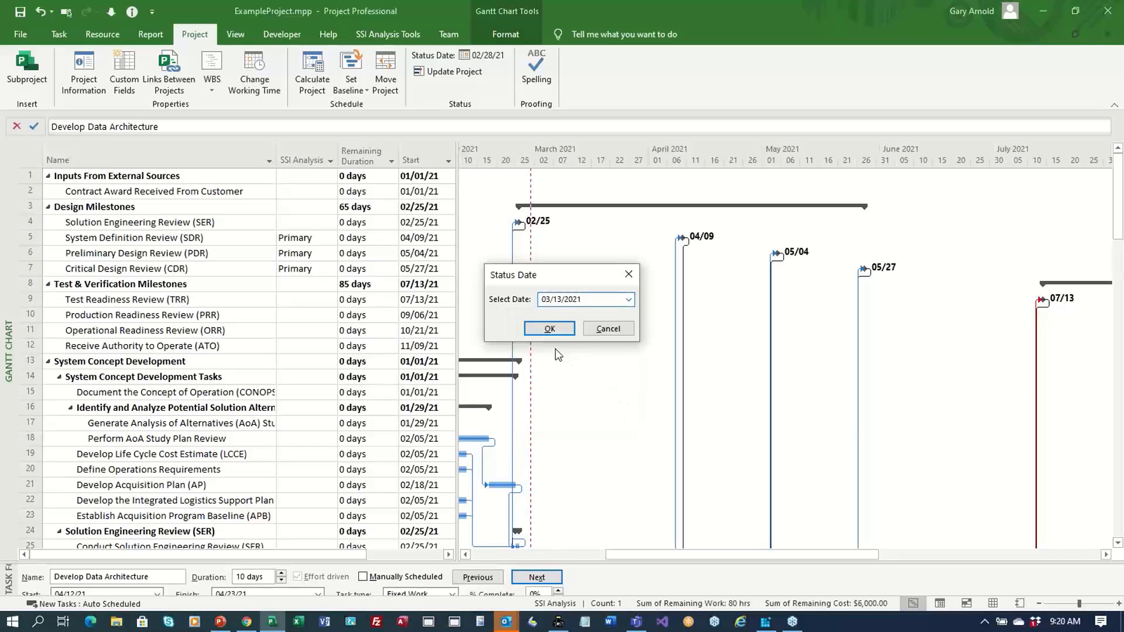
click(549, 328)
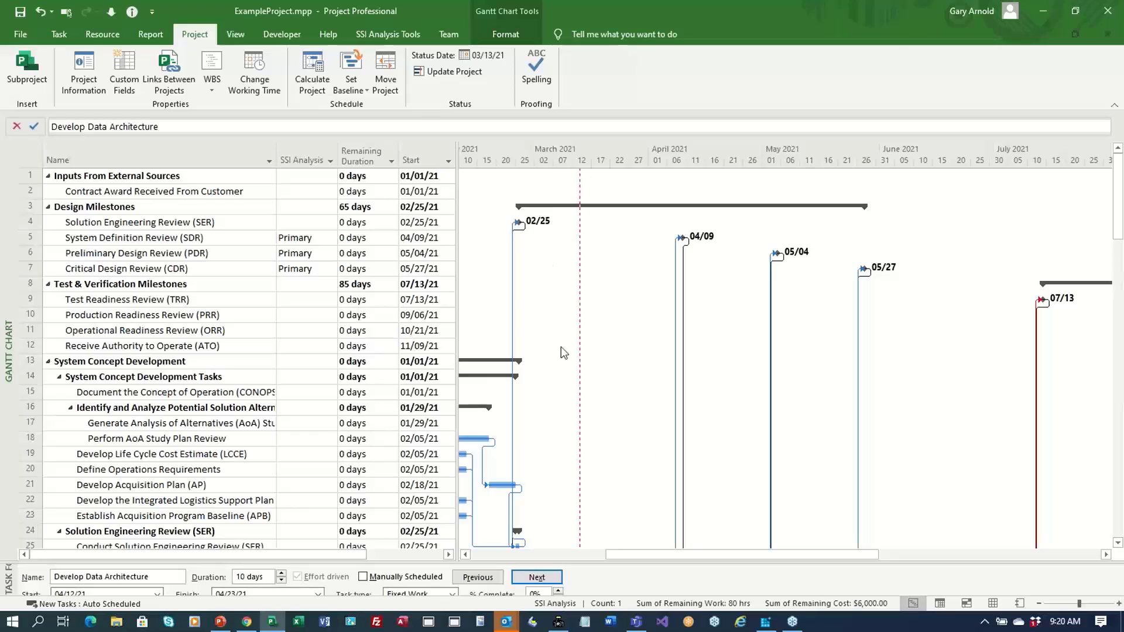
Step: Open Post Task Status for Conduct User Surveys and place the Task Tracking dialog below that task's row
scroll(582, 333, down, 8)
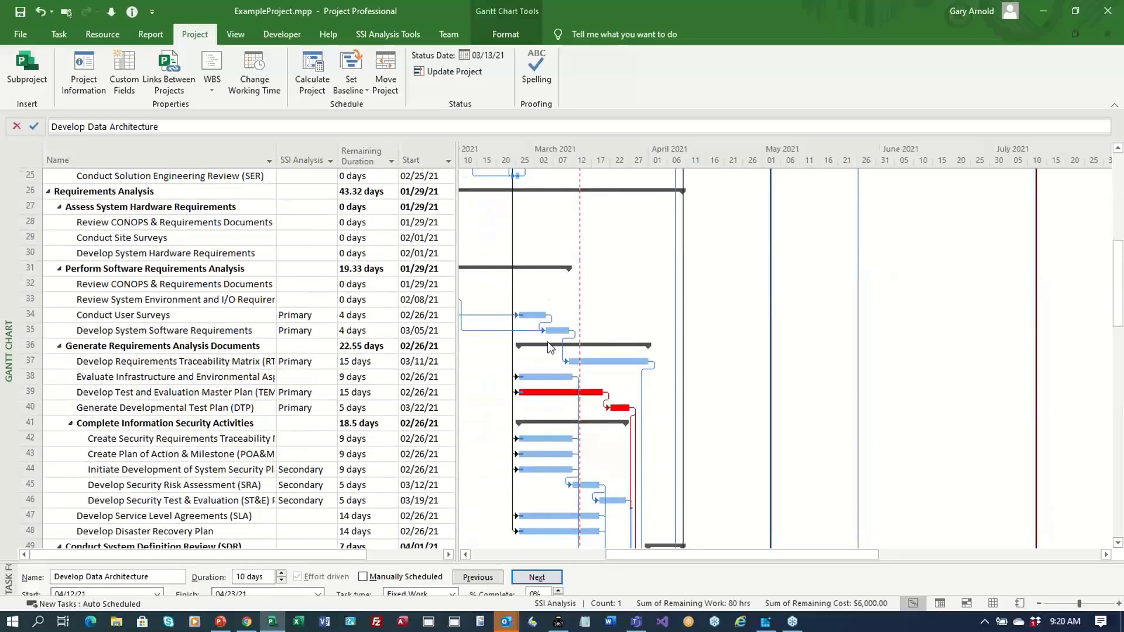
scroll(252, 234, up, 5)
scroll(237, 210, up, 1)
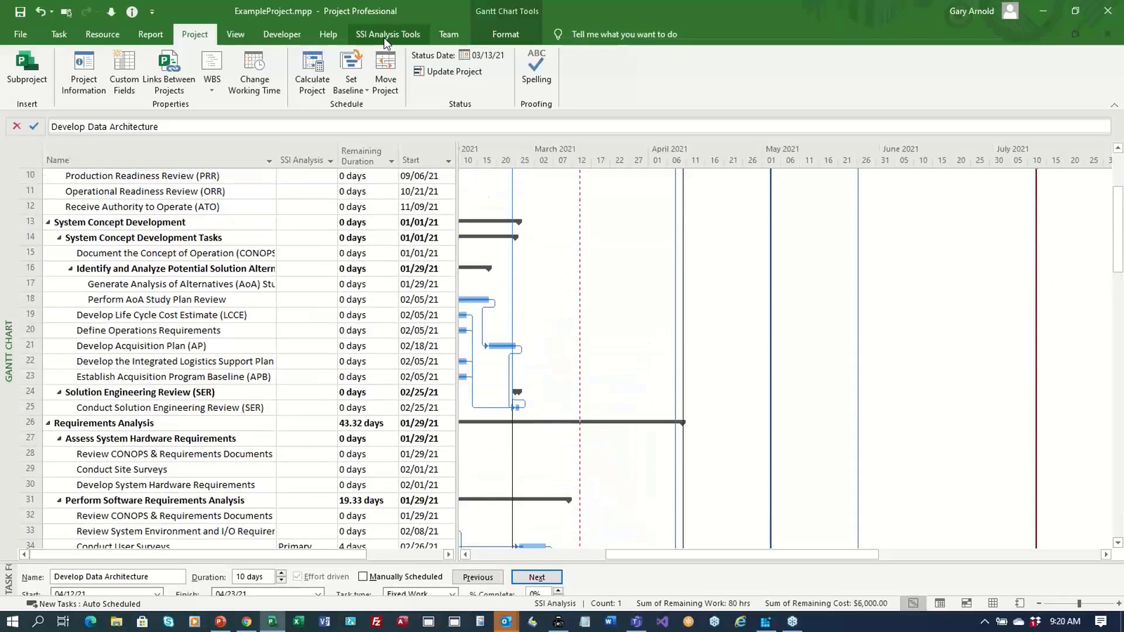
click(388, 34)
scroll(370, 318, down, 6)
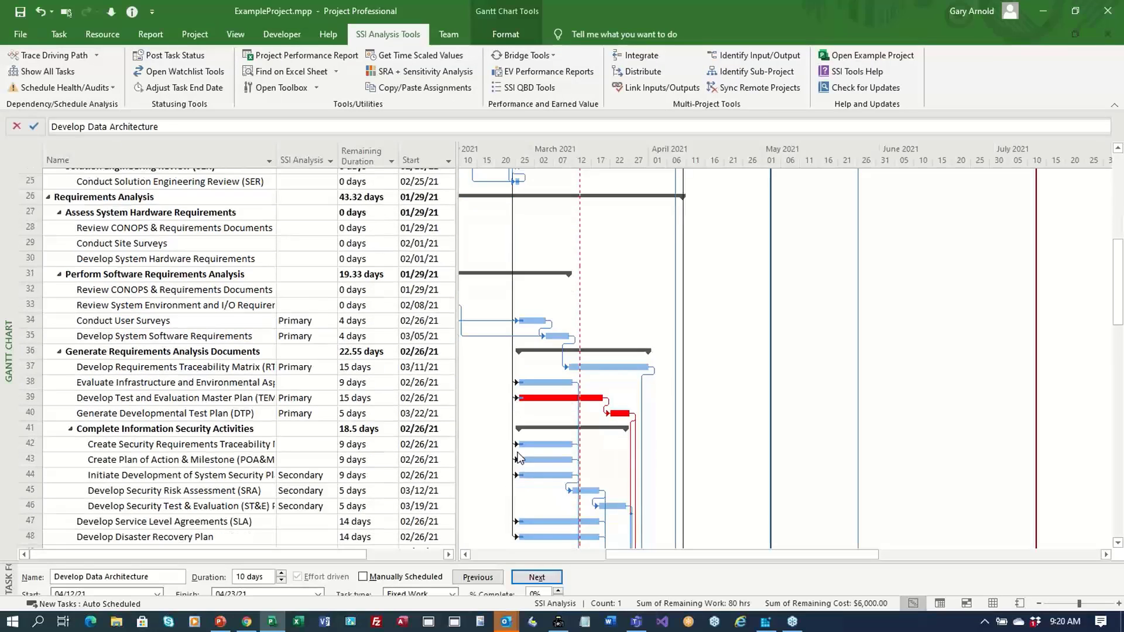
click(231, 268)
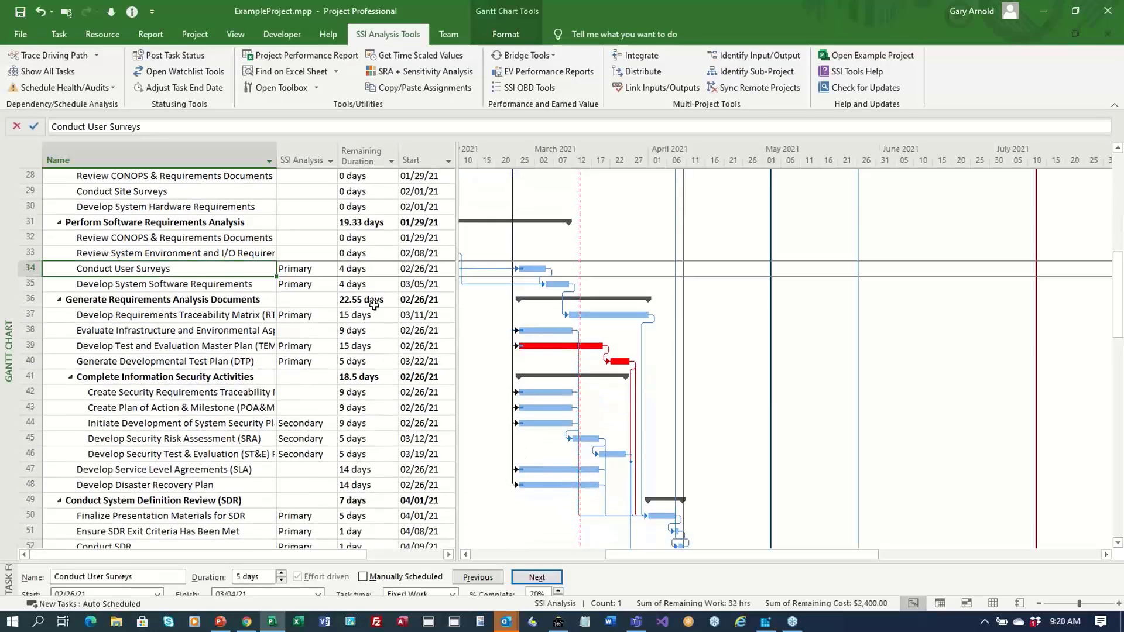
click(175, 56)
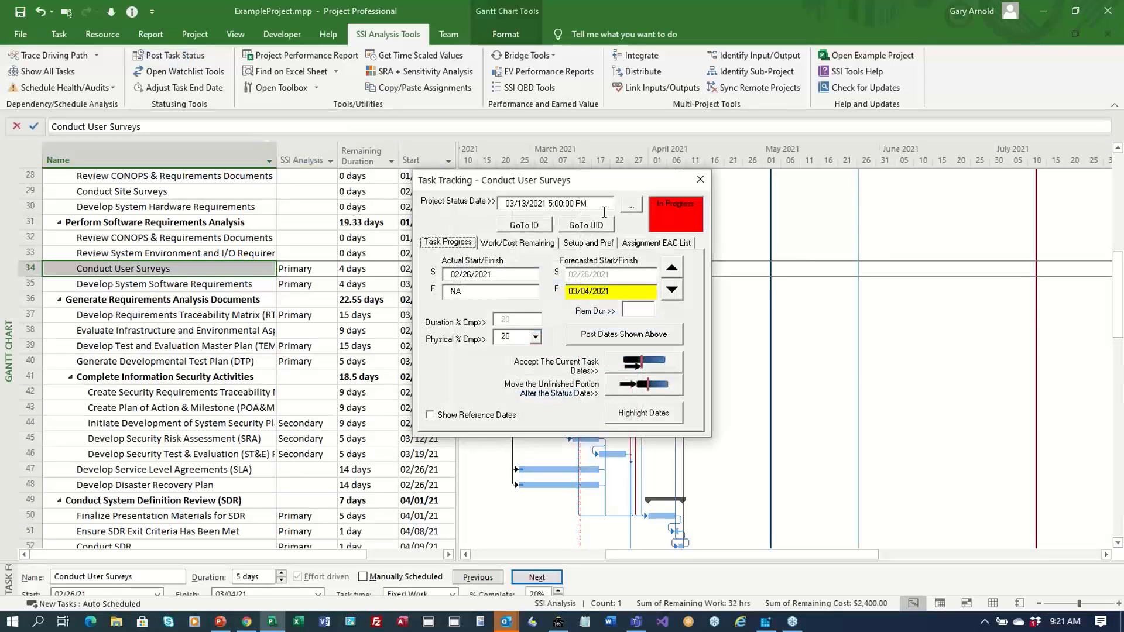
drag(504, 199, 284, 248)
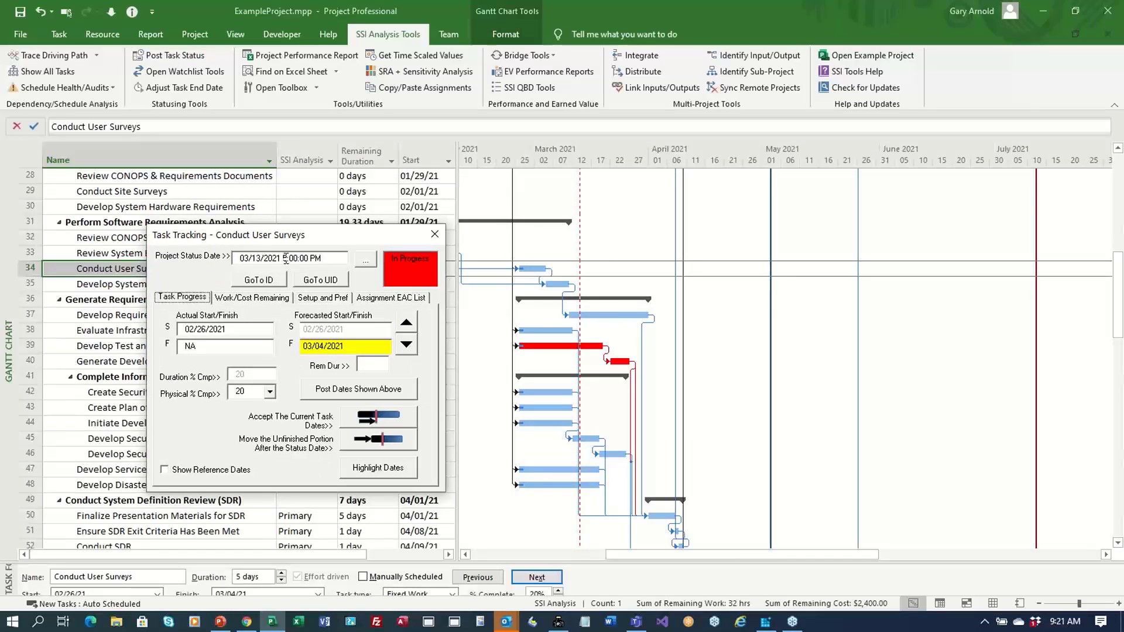
drag(340, 240, 335, 303)
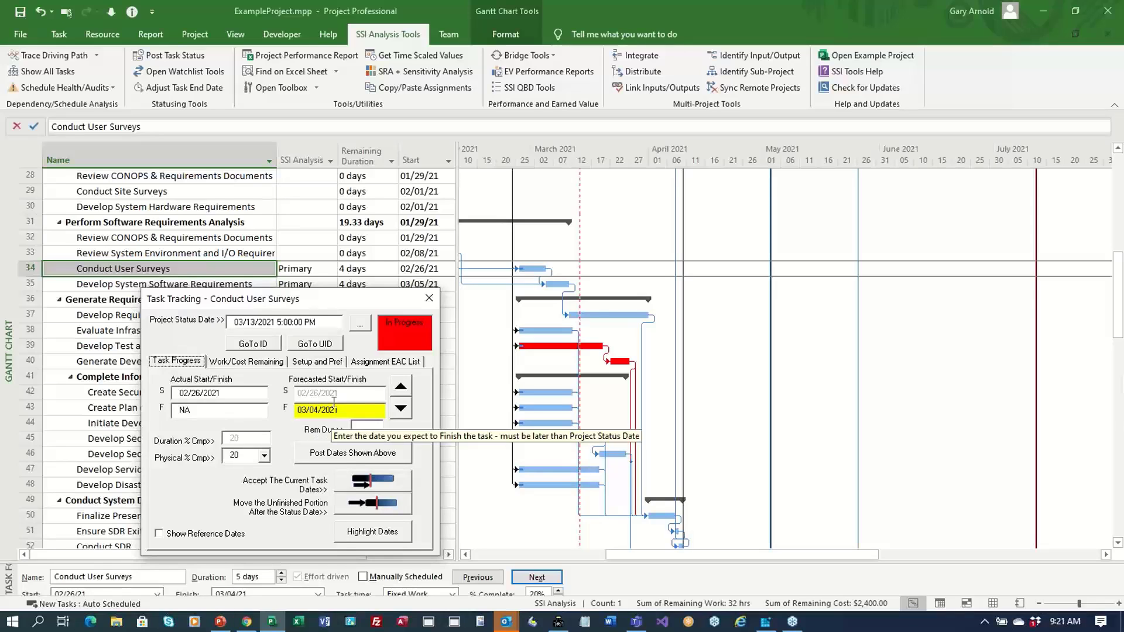
drag(350, 301, 368, 299)
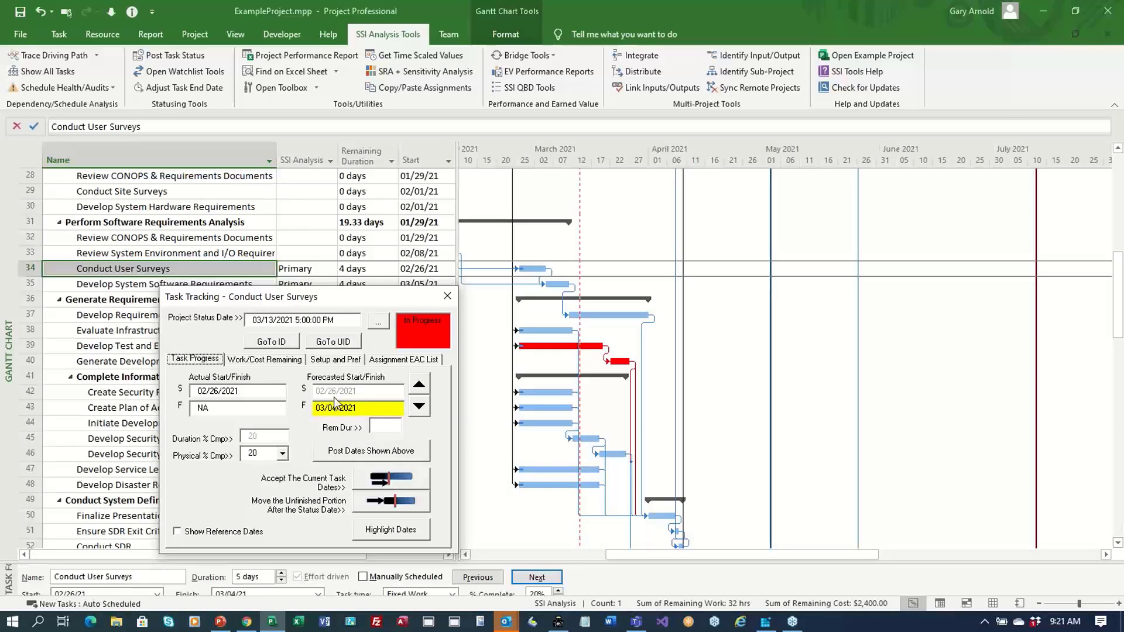
Step: Advance the task tracking to Develop Requirements Traceability Matrix (RTM) and move the dialog clear of the task table
click(417, 408)
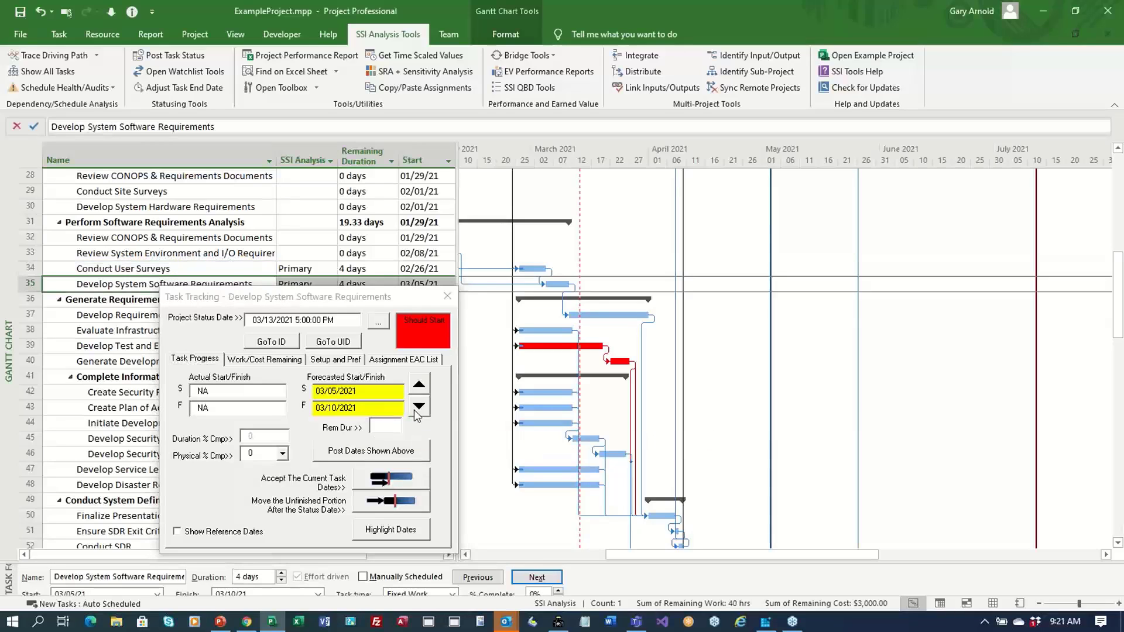
click(418, 407)
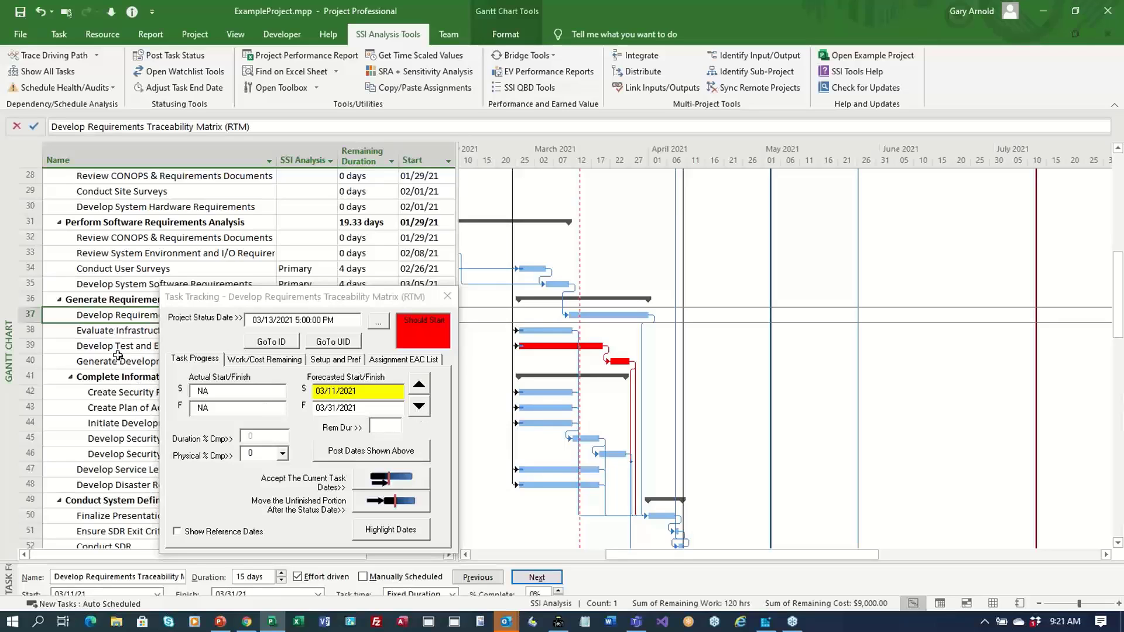
drag(267, 295, 795, 187)
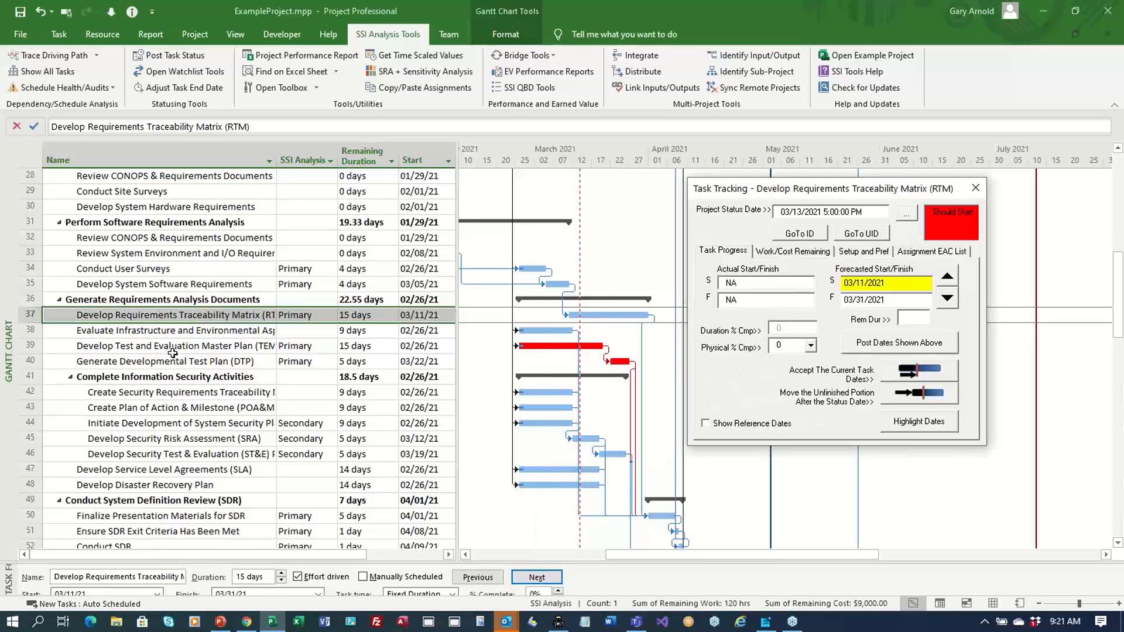
Step: Check the tracking dates of Develop Test and Evaluation Master Plan (TEMP), return to Develop Requirements Traceability Matrix (RTM), and close the dialog
click(205, 348)
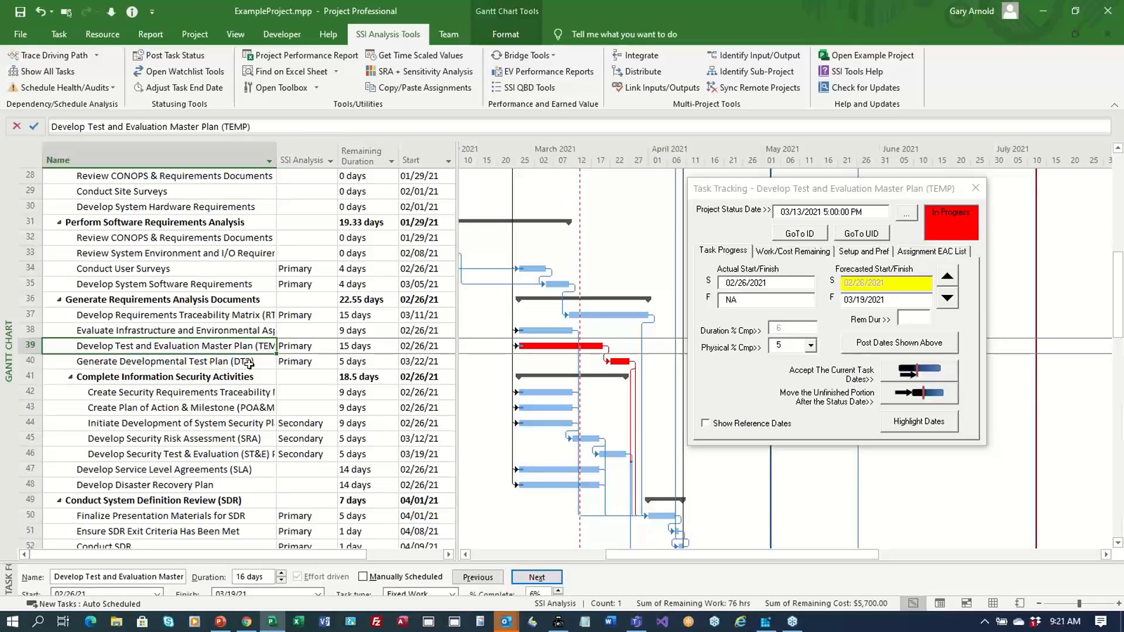
click(222, 332)
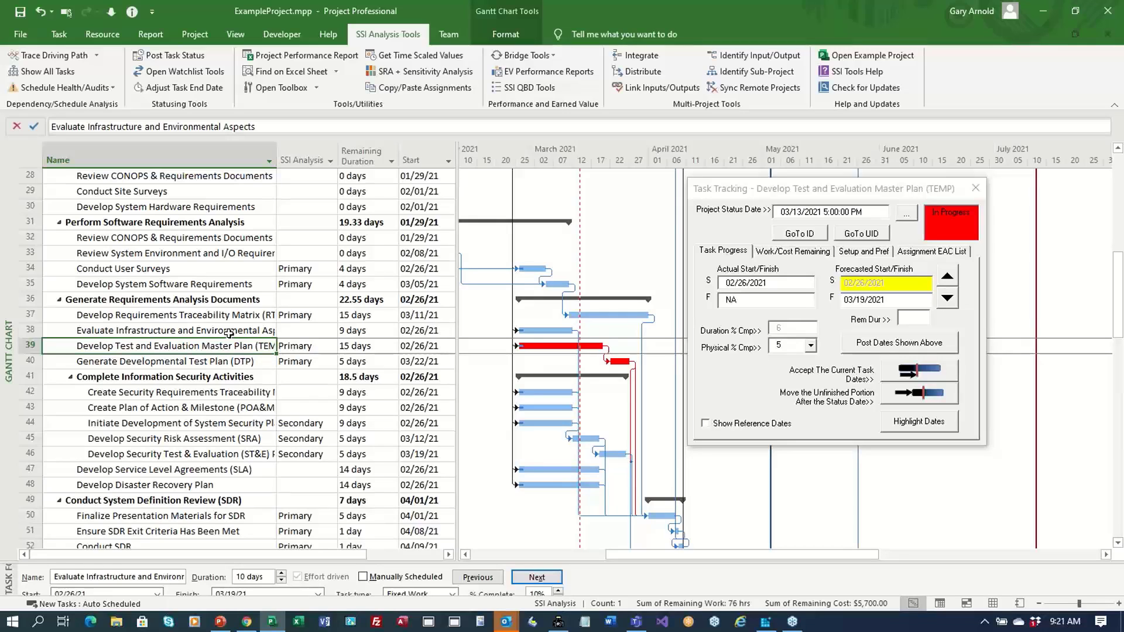
click(946, 299)
click(947, 277)
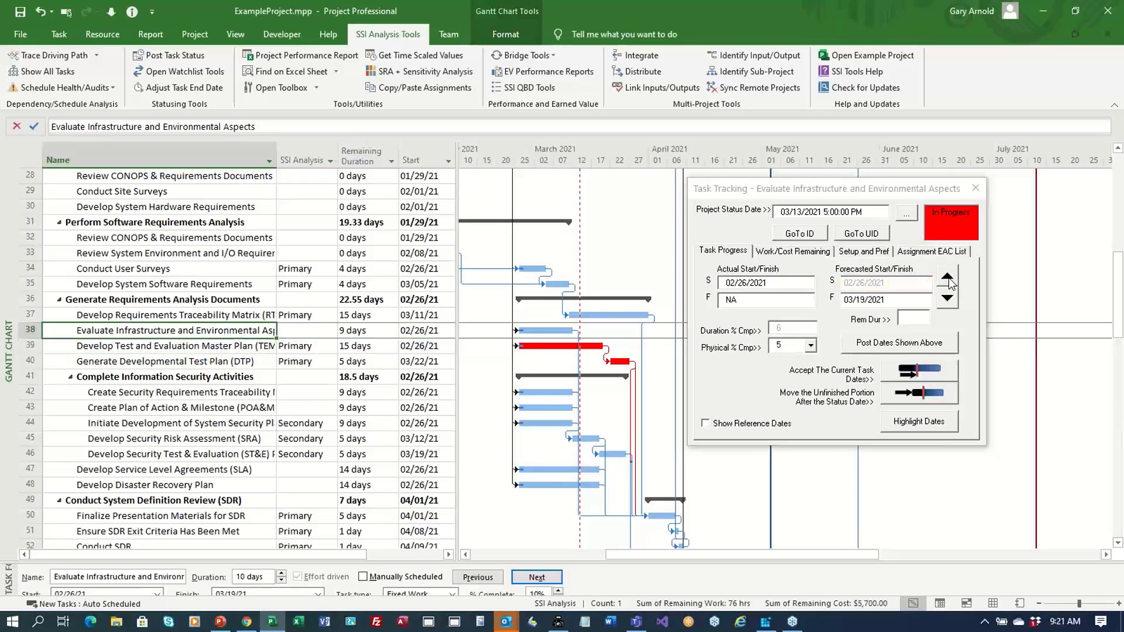
click(948, 278)
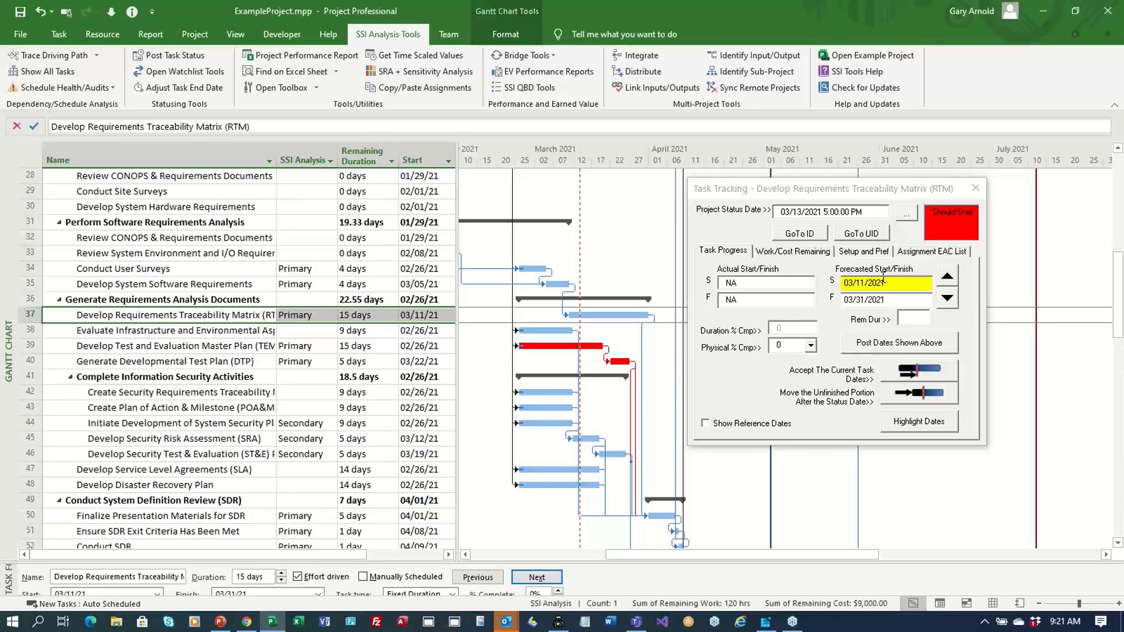
click(981, 188)
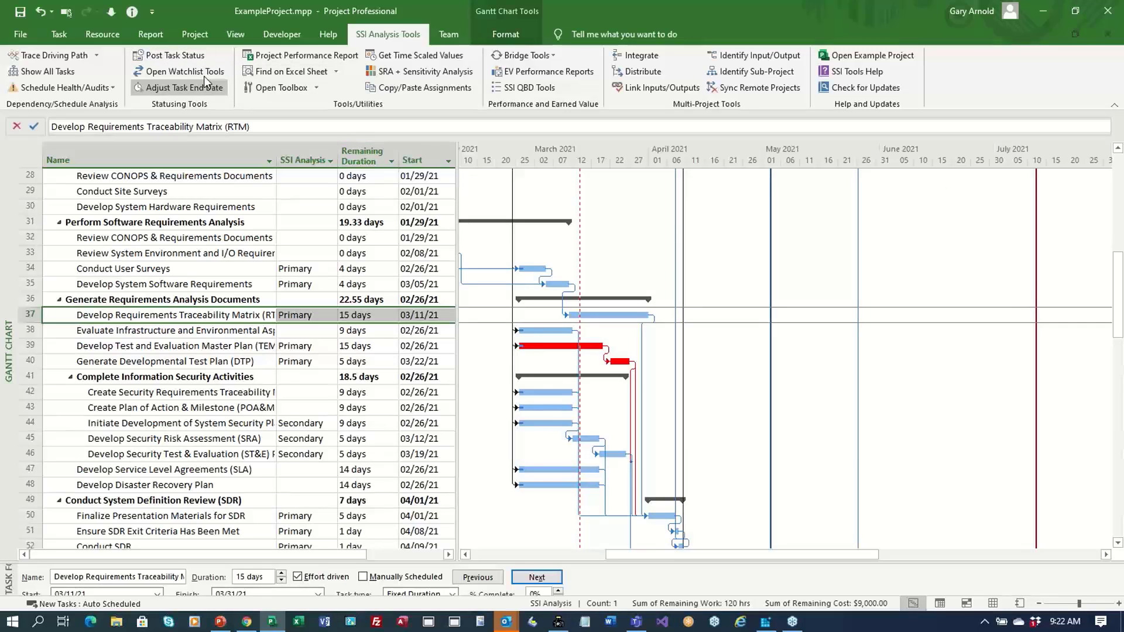
Step: Load the eight design and test review milestones, rows 4–7 and 9–12, into Watch List 1 and move the dialog clear of the task table
scroll(297, 319, up, 9)
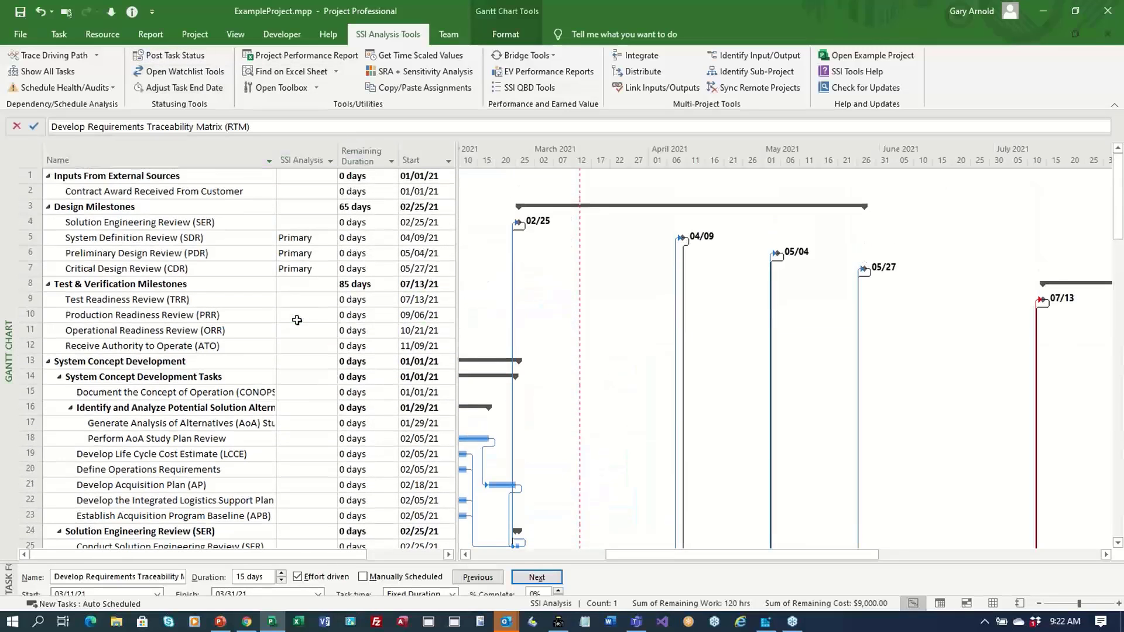
drag(250, 223, 229, 345)
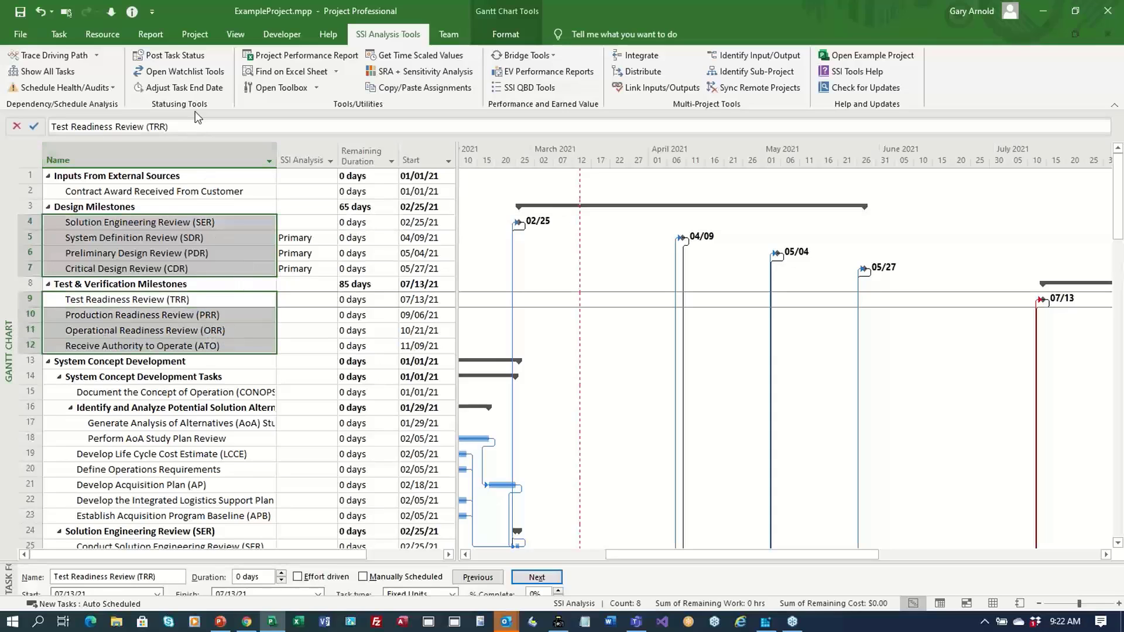
click(192, 75)
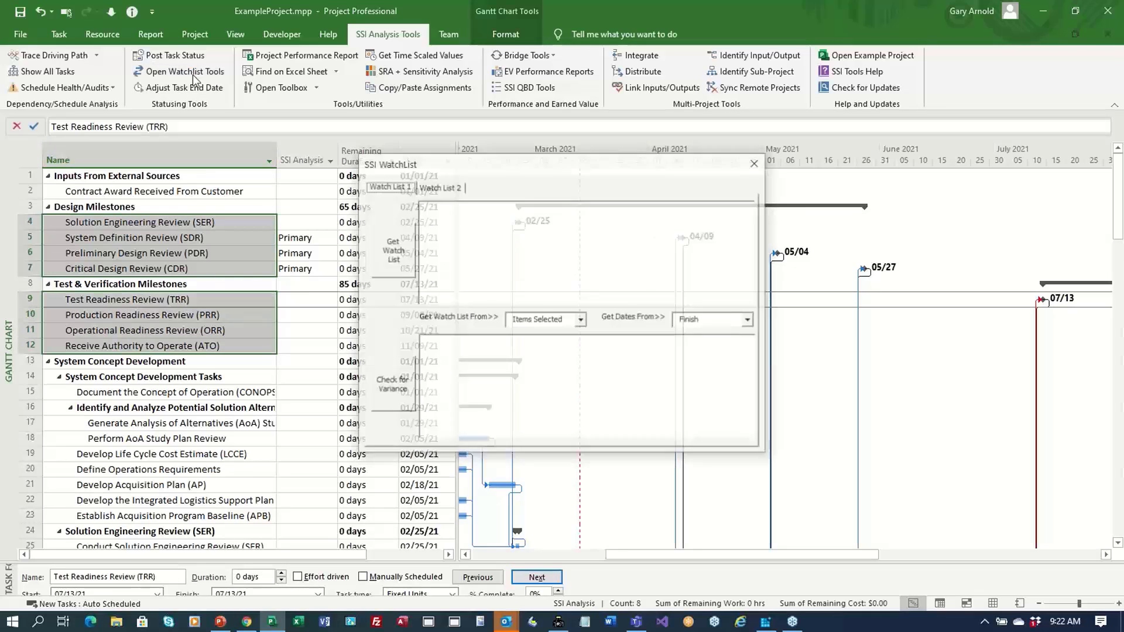
click(389, 256)
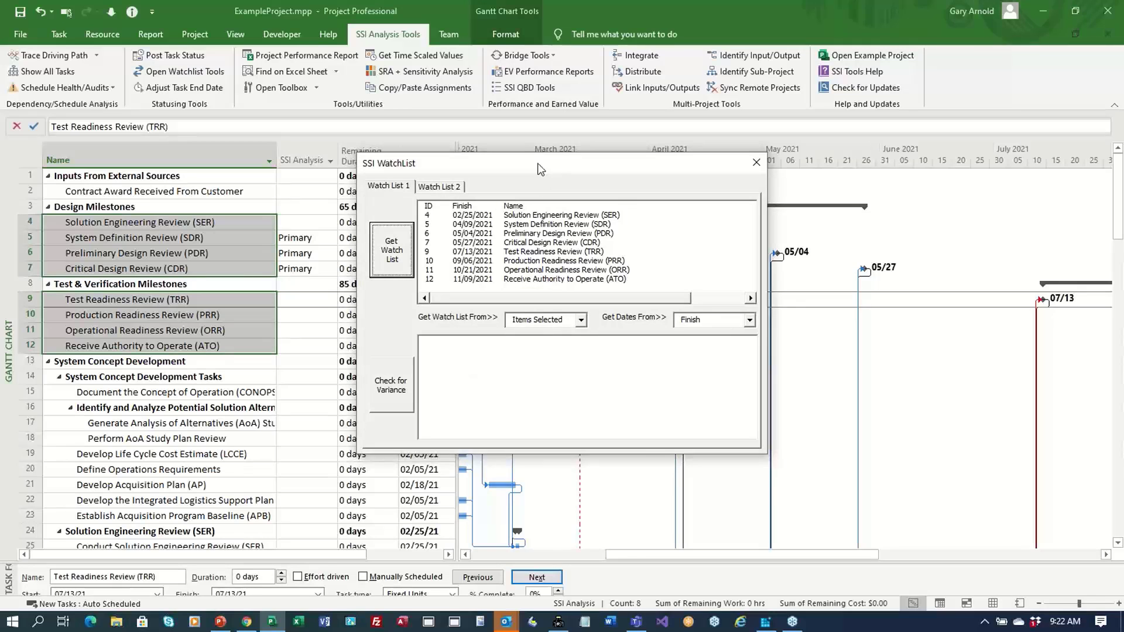
drag(536, 163, 803, 400)
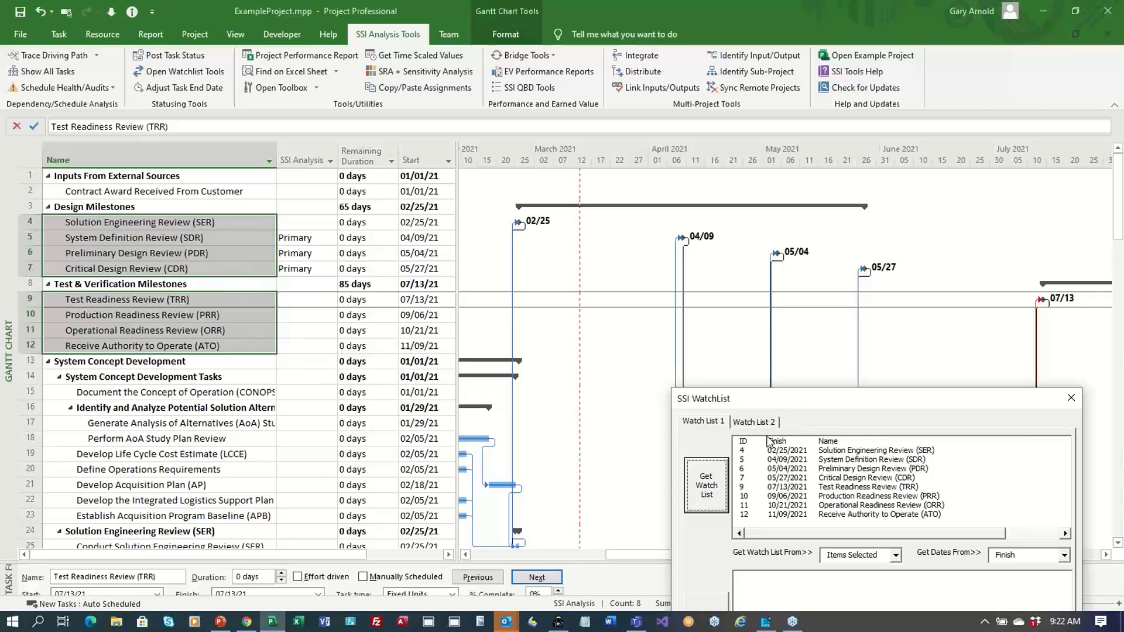
Step: Post a forecasted finish of 03/15/2021 for Conduct User Surveys through Post Task Status
click(197, 395)
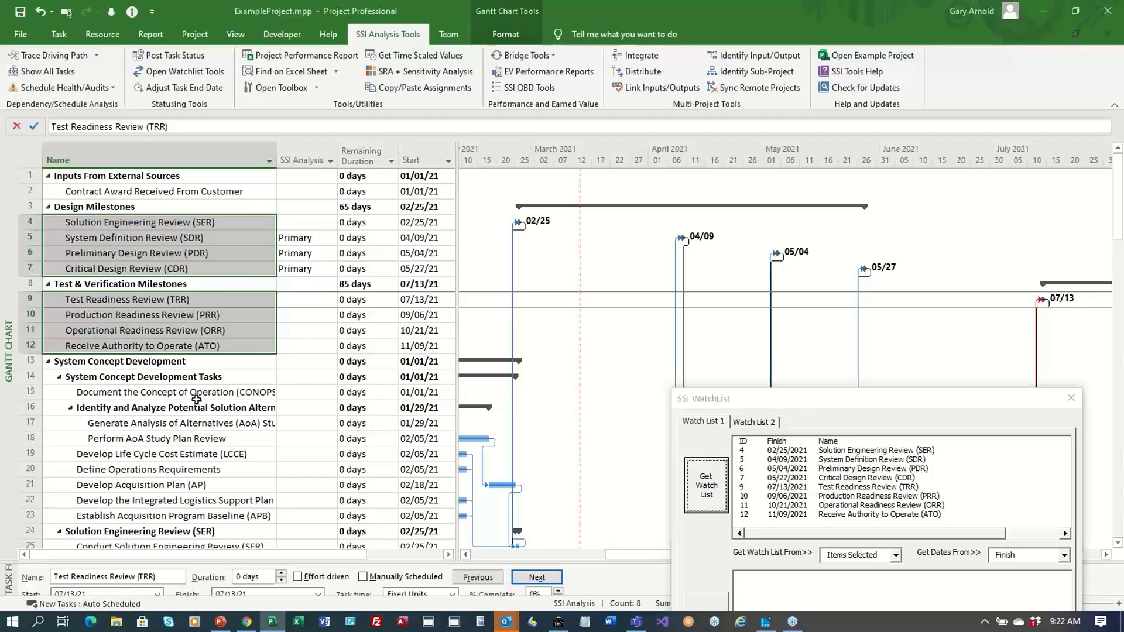
scroll(197, 400, down, 9)
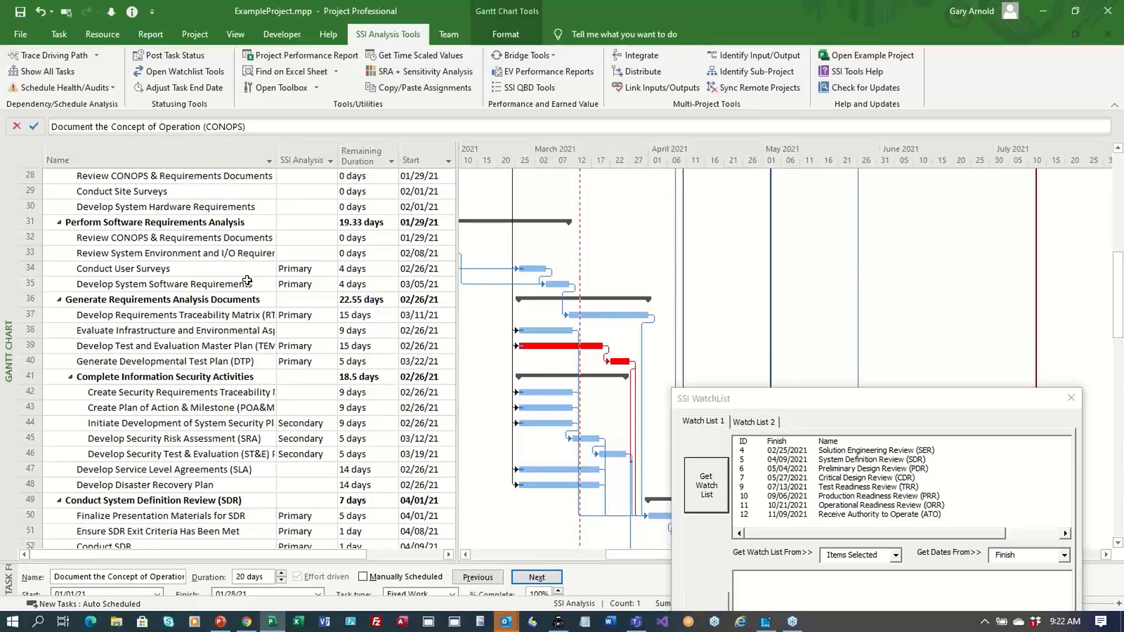
click(243, 271)
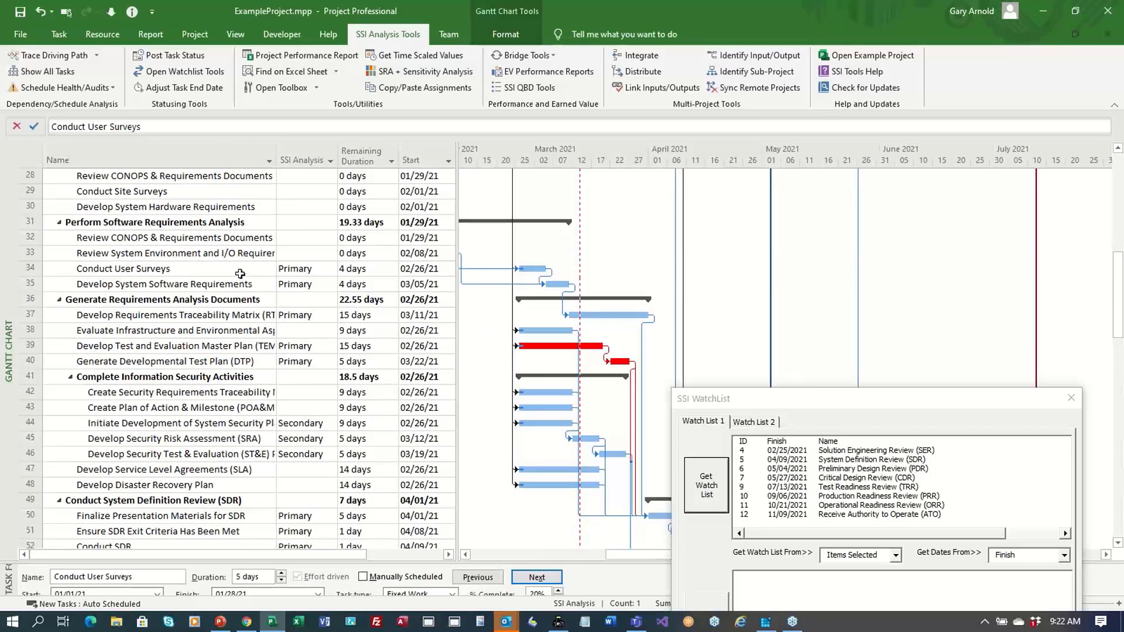
click(171, 55)
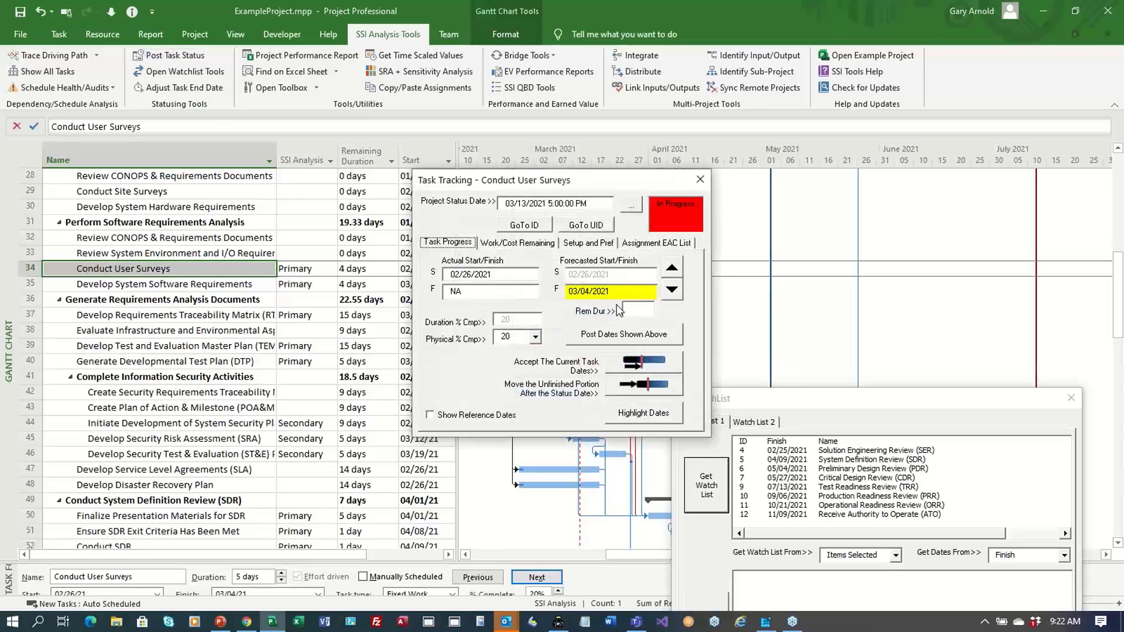
click(603, 293)
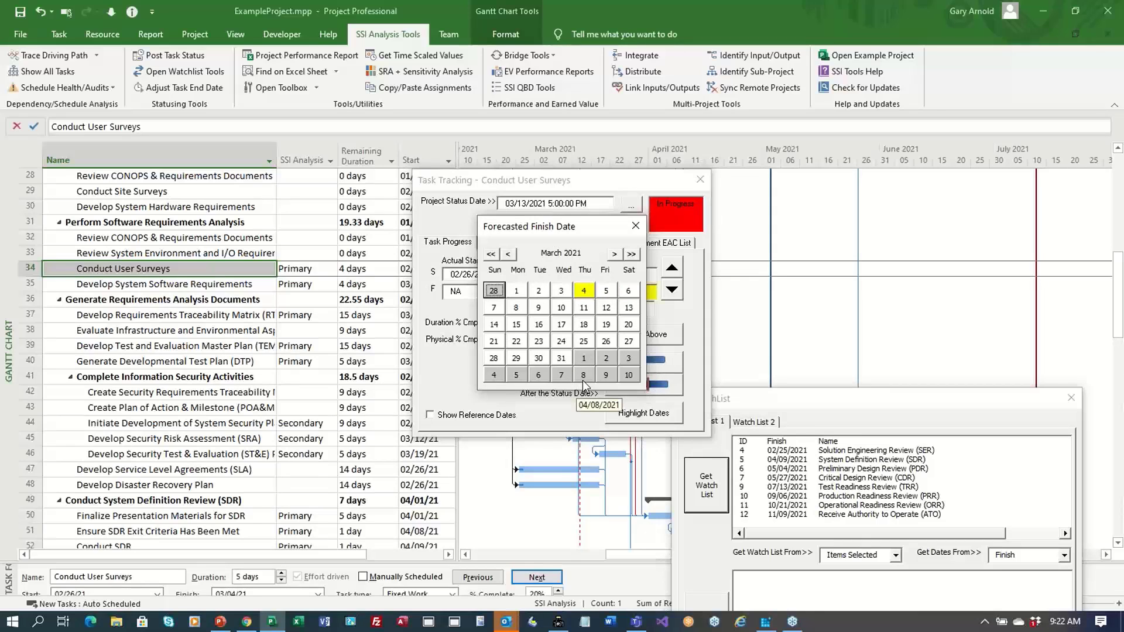
click(516, 325)
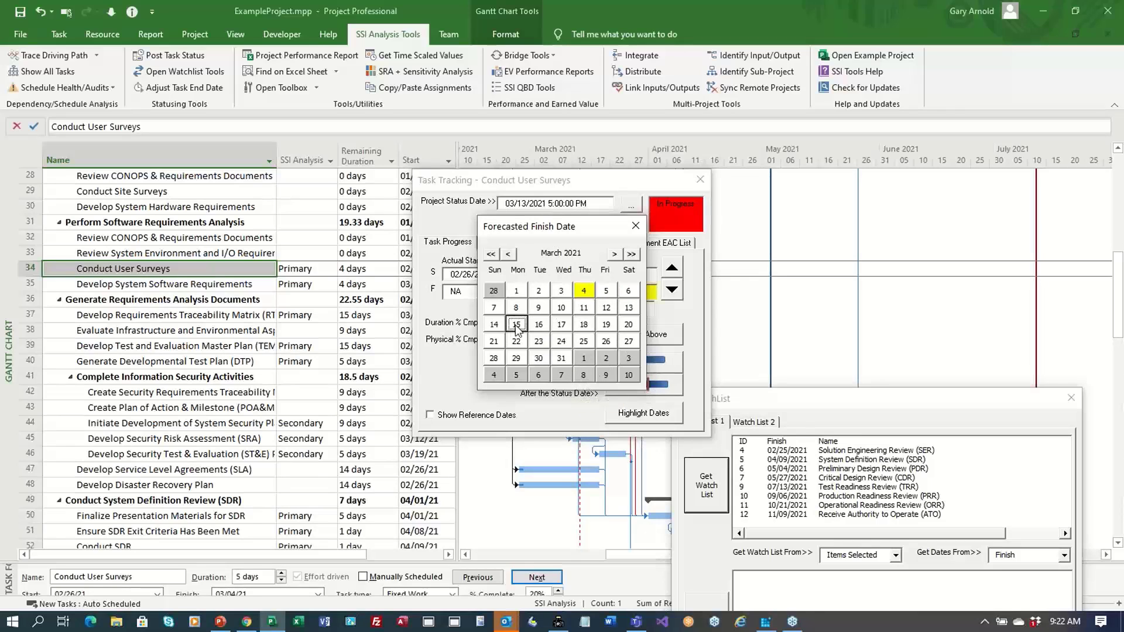
click(516, 326)
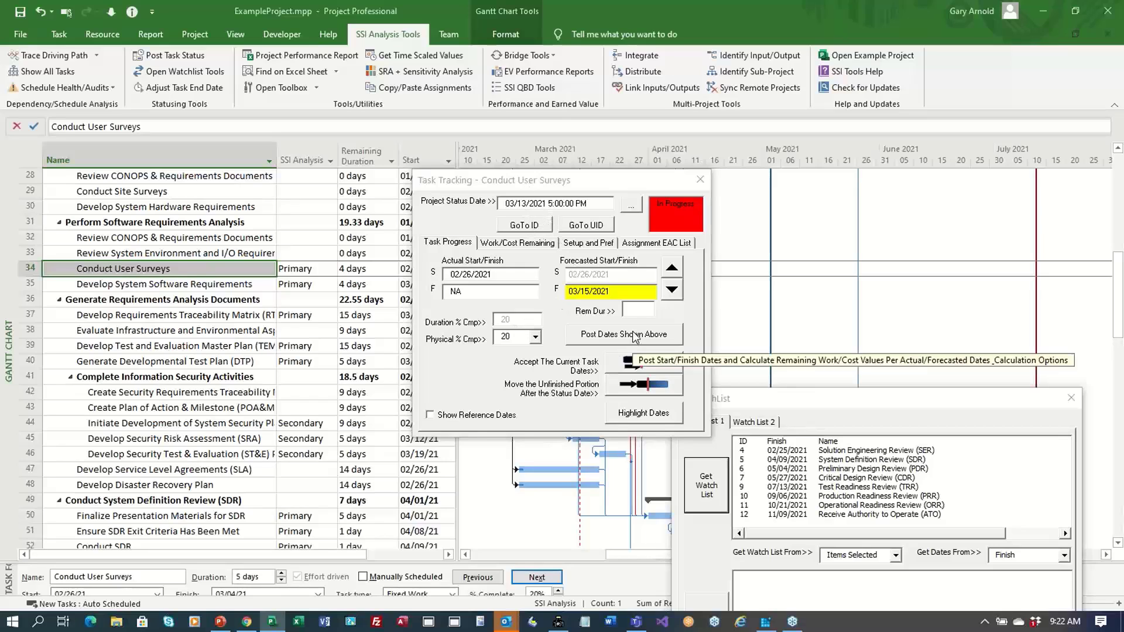
click(612, 334)
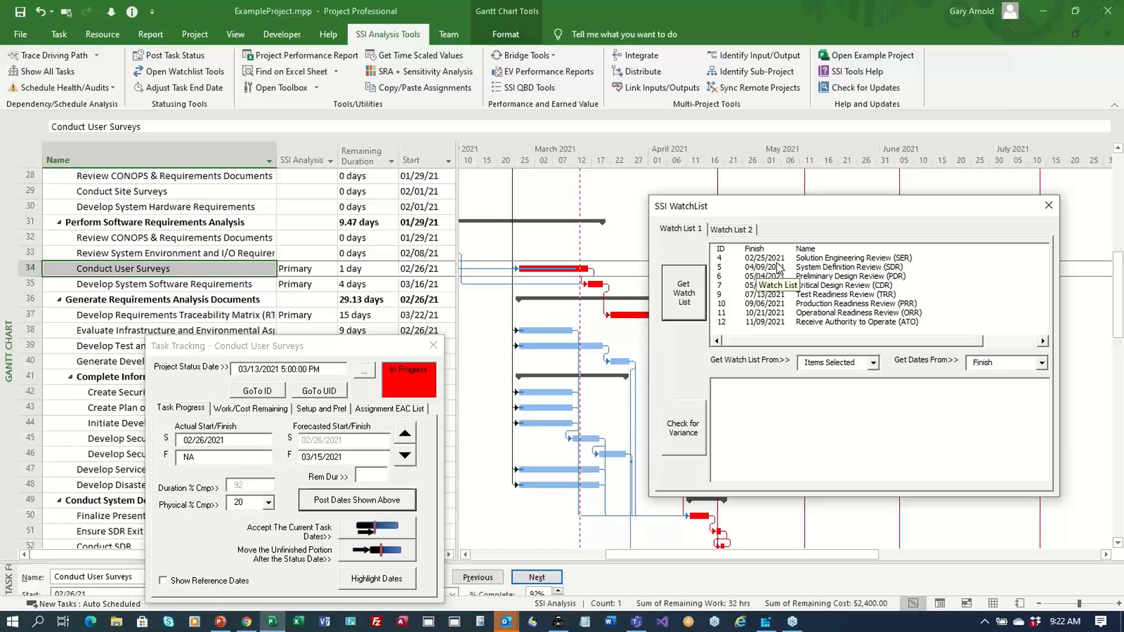
Step: Check Watch List 1 for variance, select System Definition Review (SDR) in the results, and move the dialog off the Gantt bars
click(694, 439)
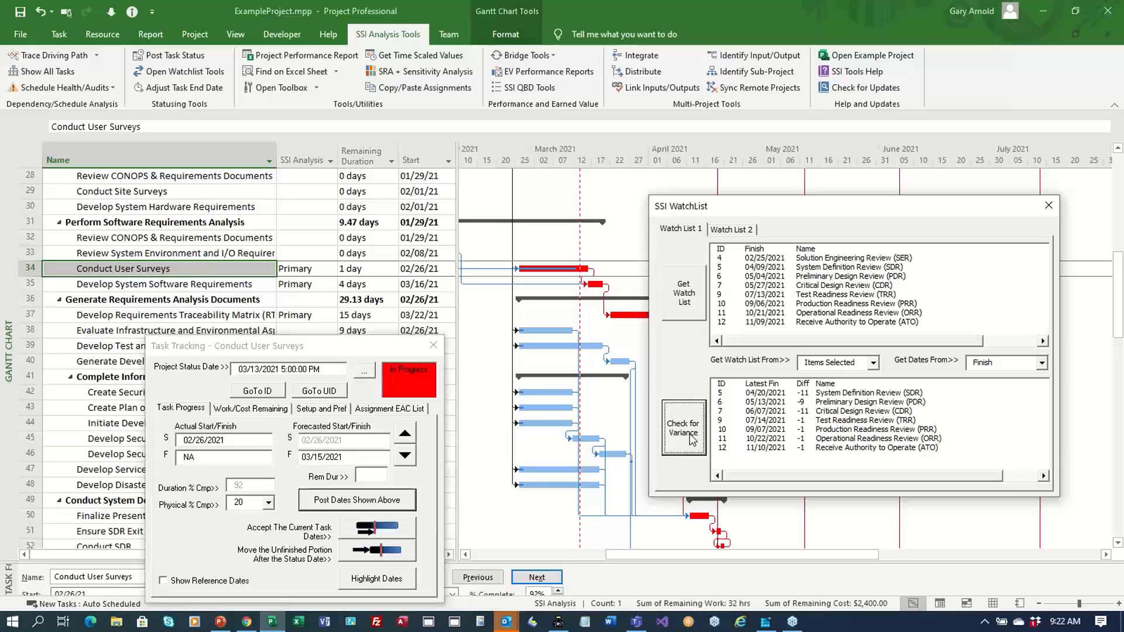
click(831, 396)
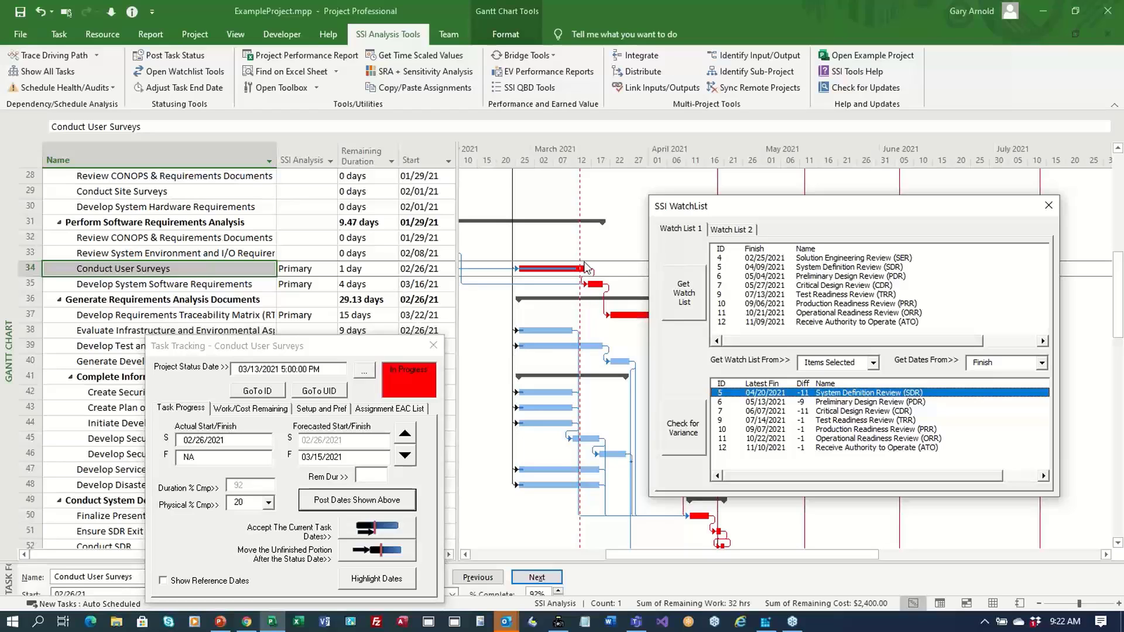
drag(800, 214, 872, 297)
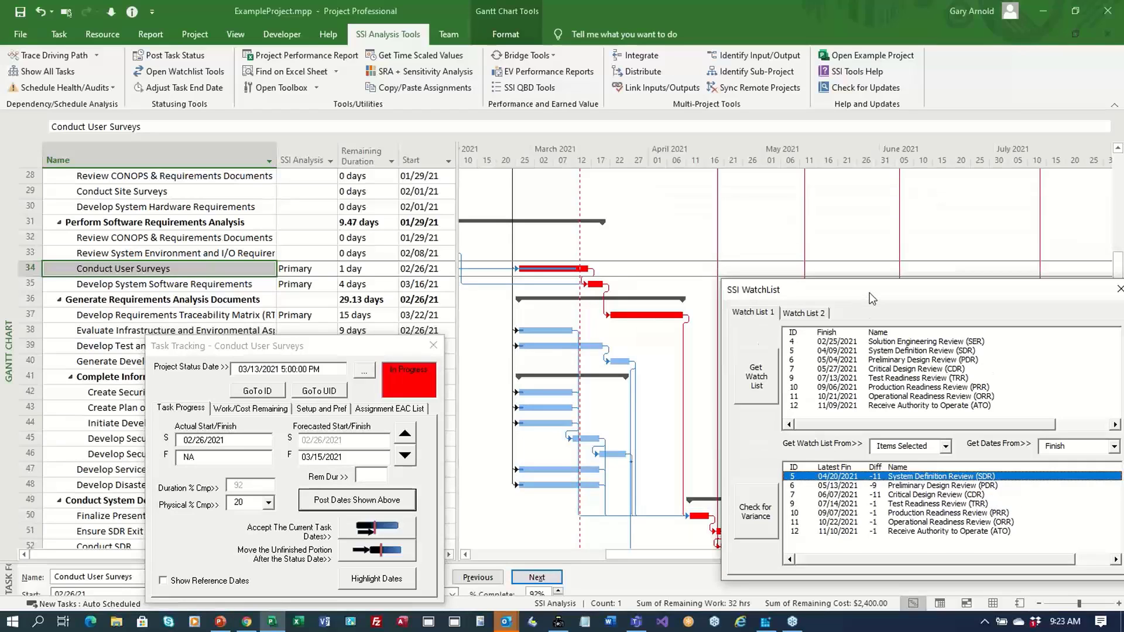
Step: Change the dependency from Conduct User Surveys to Develop System Software Requirements to Finish-to-Finish (FF) and recheck the watch list variance
double_click(596, 275)
click(602, 319)
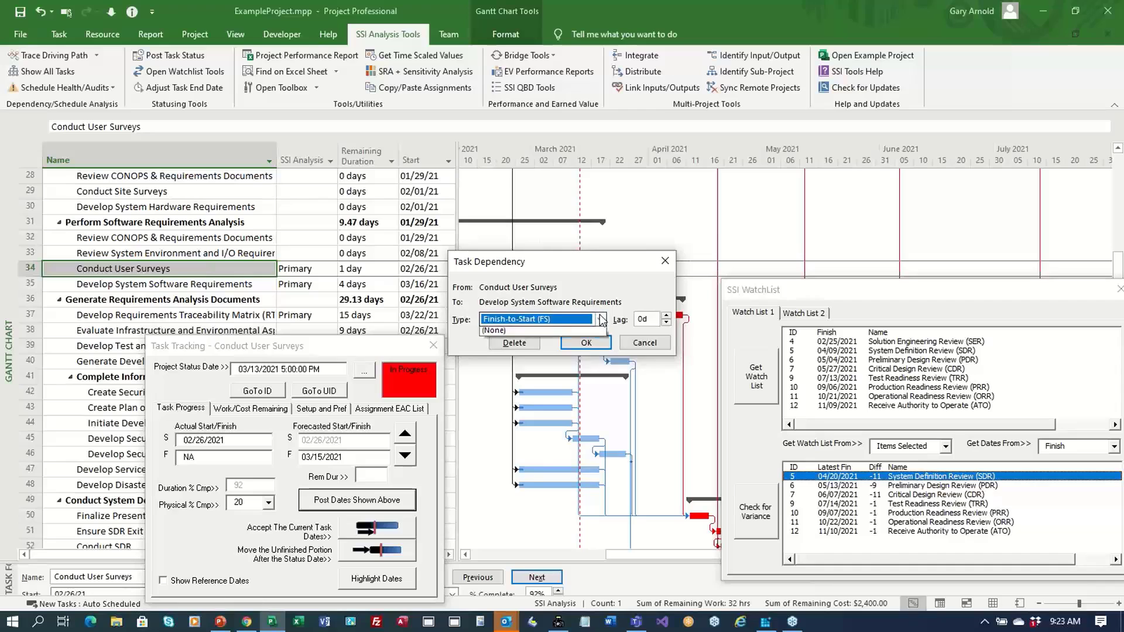
click(537, 349)
click(576, 346)
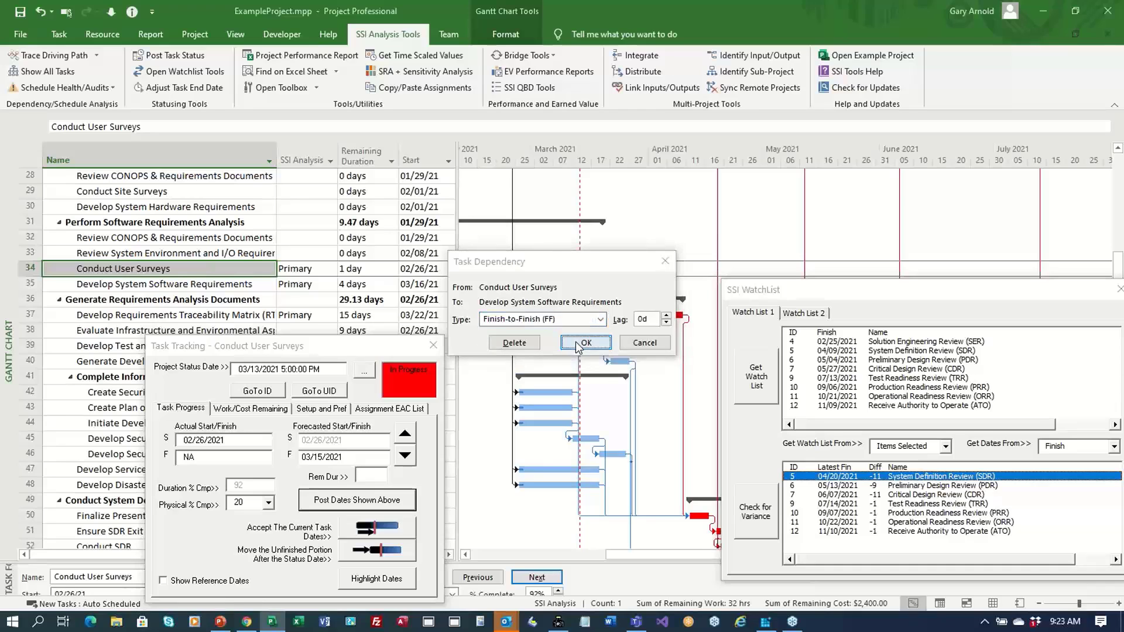
click(764, 515)
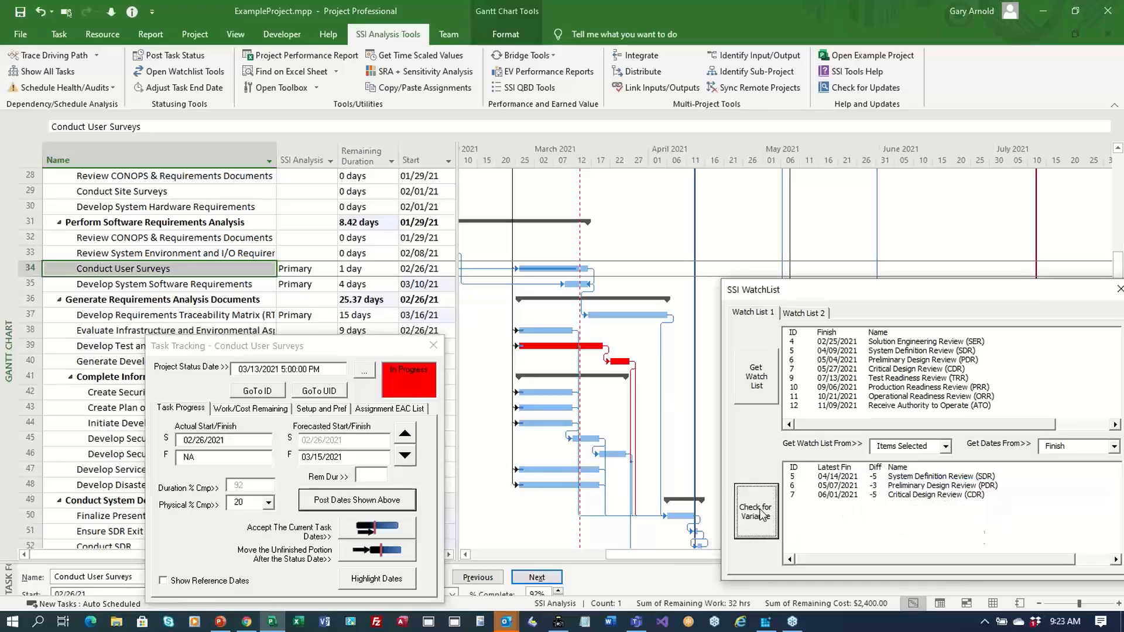
click(856, 477)
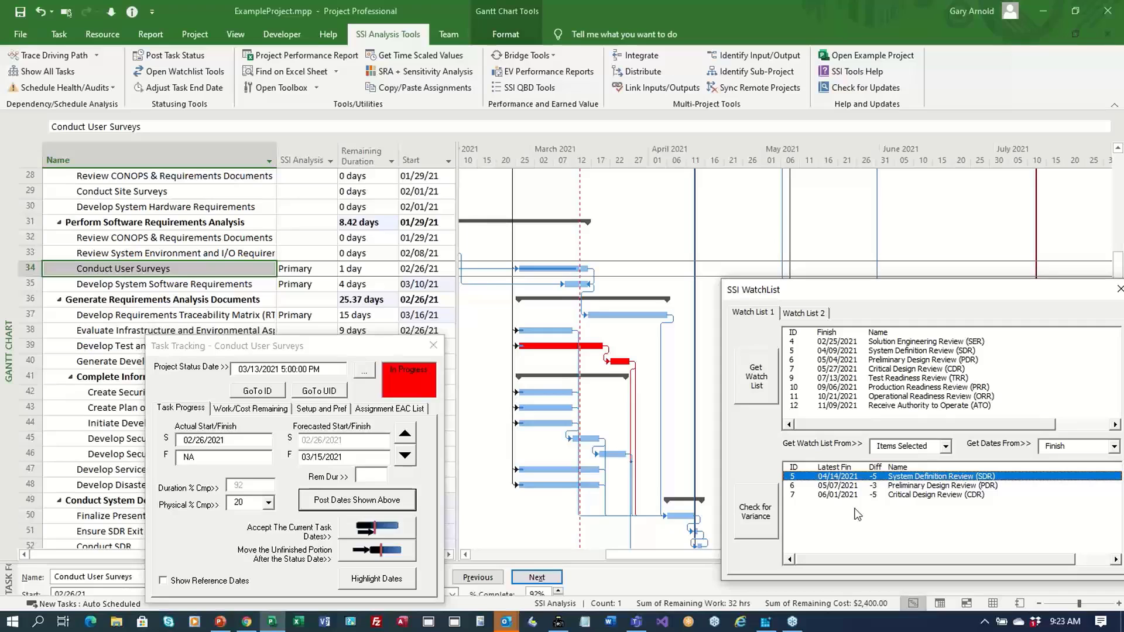
Step: Go to System Definition Review (SDR) from the variance list and show its driving predecessor path as a waterfall using the advanced trace tools
double_click(902, 478)
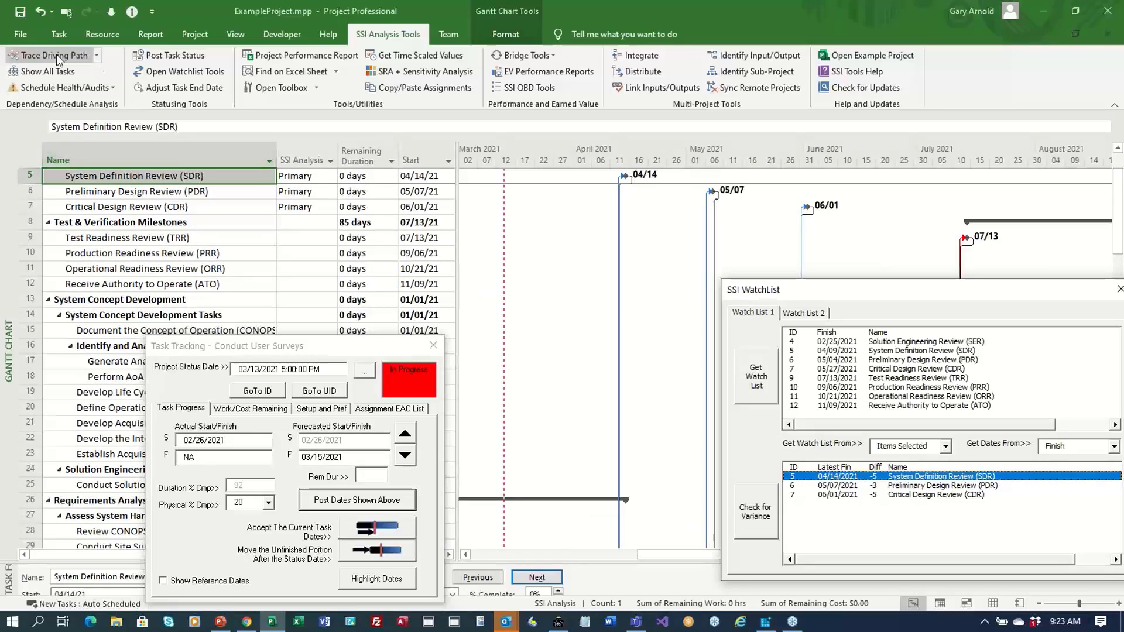
click(96, 55)
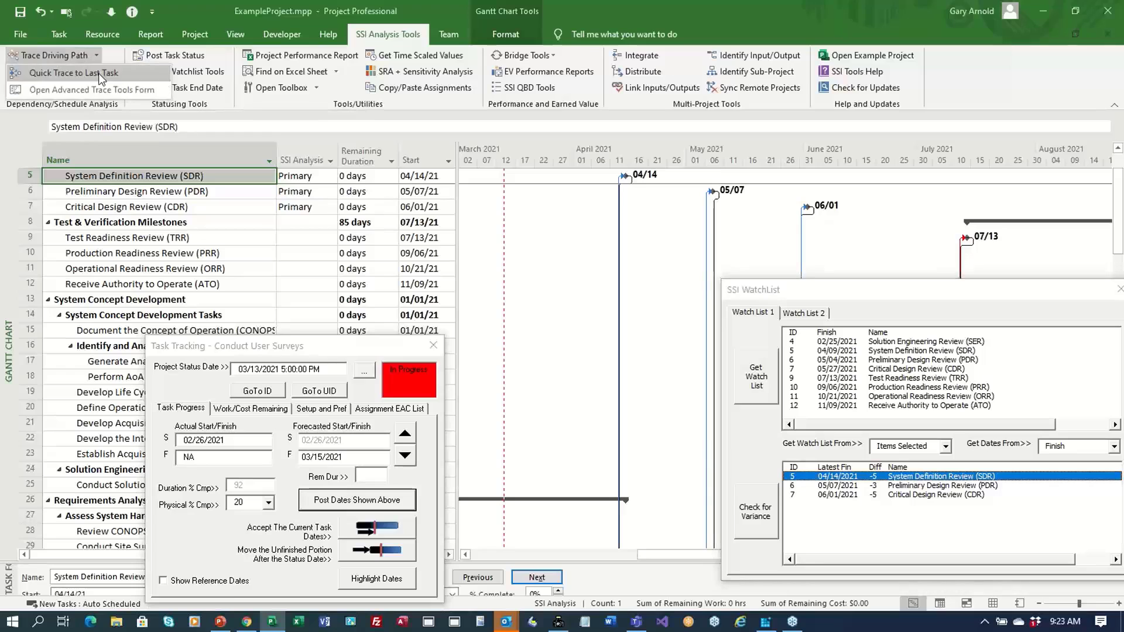
click(99, 89)
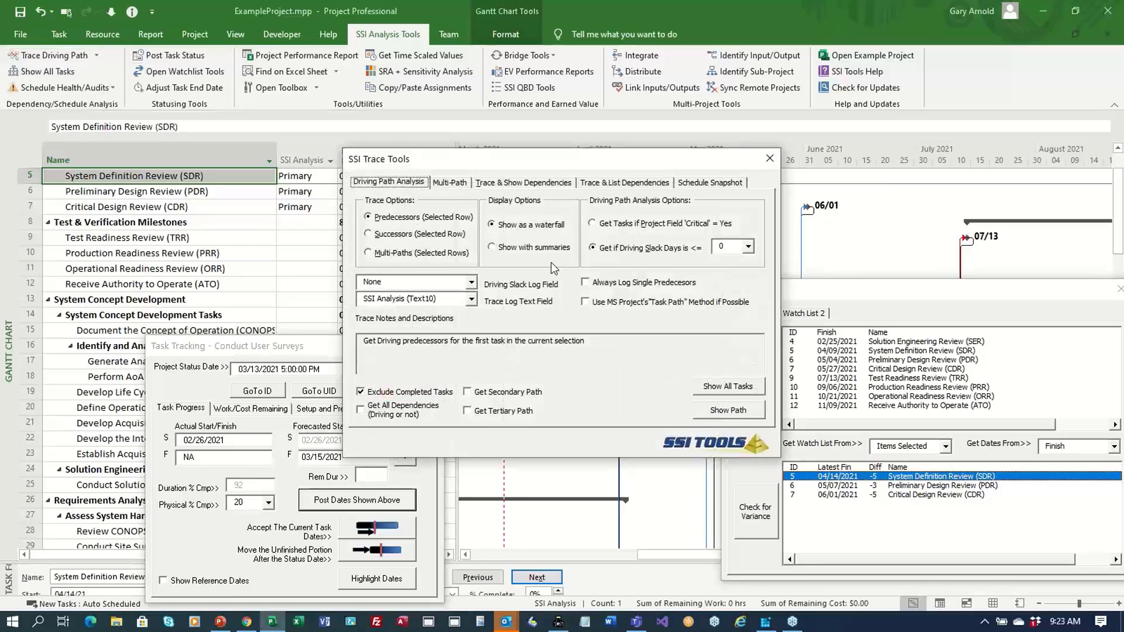
click(723, 411)
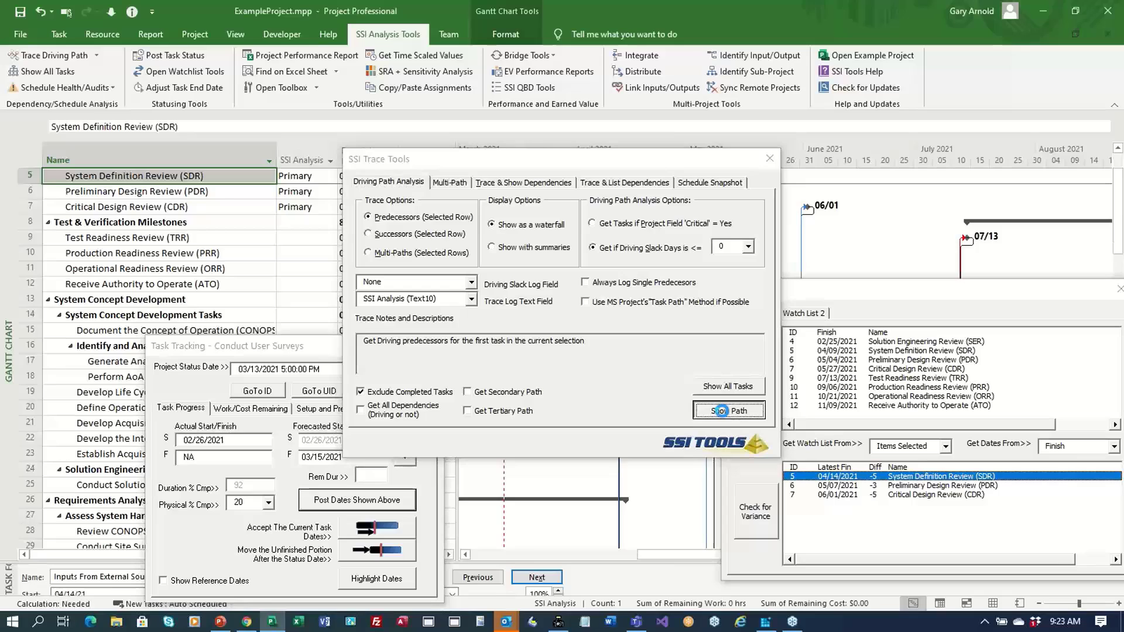
click(767, 159)
click(466, 554)
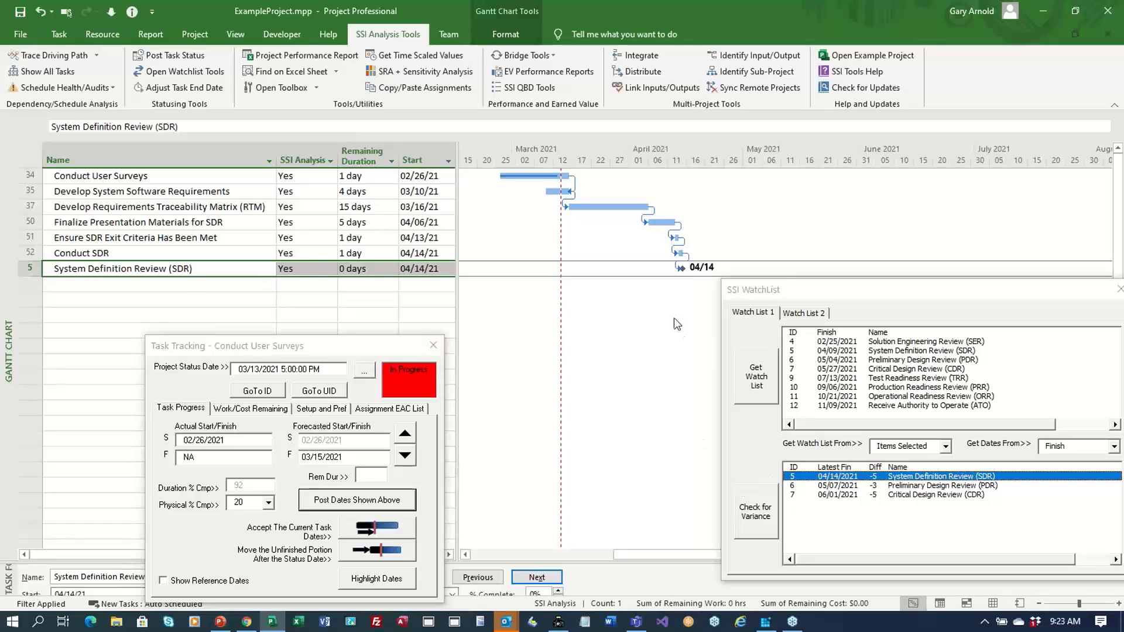
Step: Change the dependency from Develop Requirements Traceability Matrix (RTM) to Finalize Presentation Materials for SDR to Finish-to-Finish (FF) and recheck the variance
double_click(656, 218)
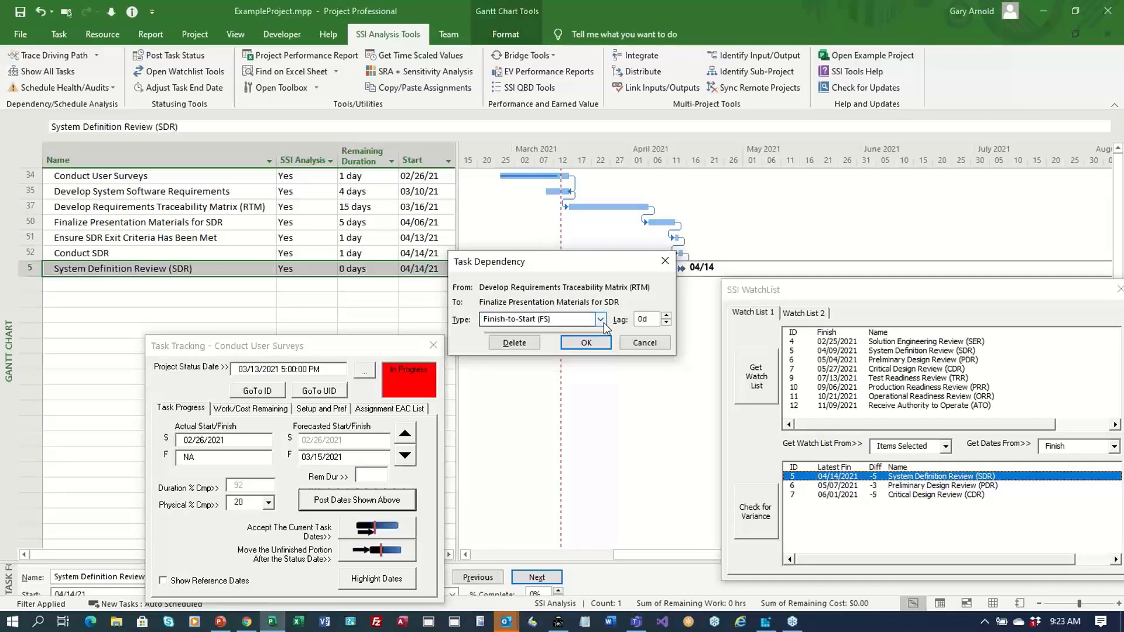
click(601, 319)
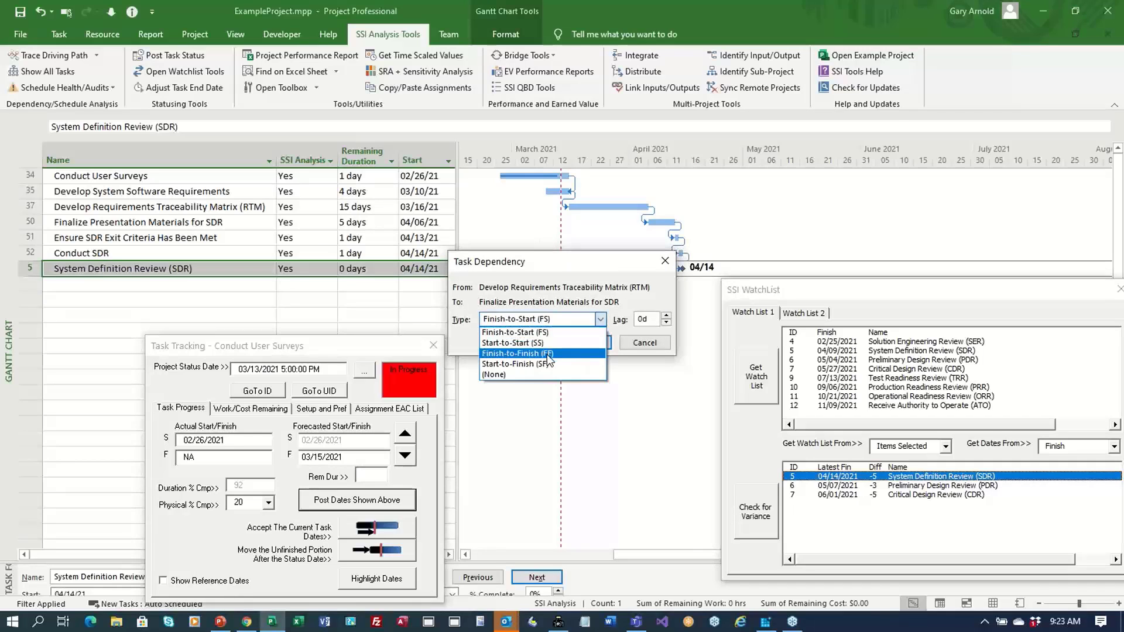
click(547, 354)
click(587, 344)
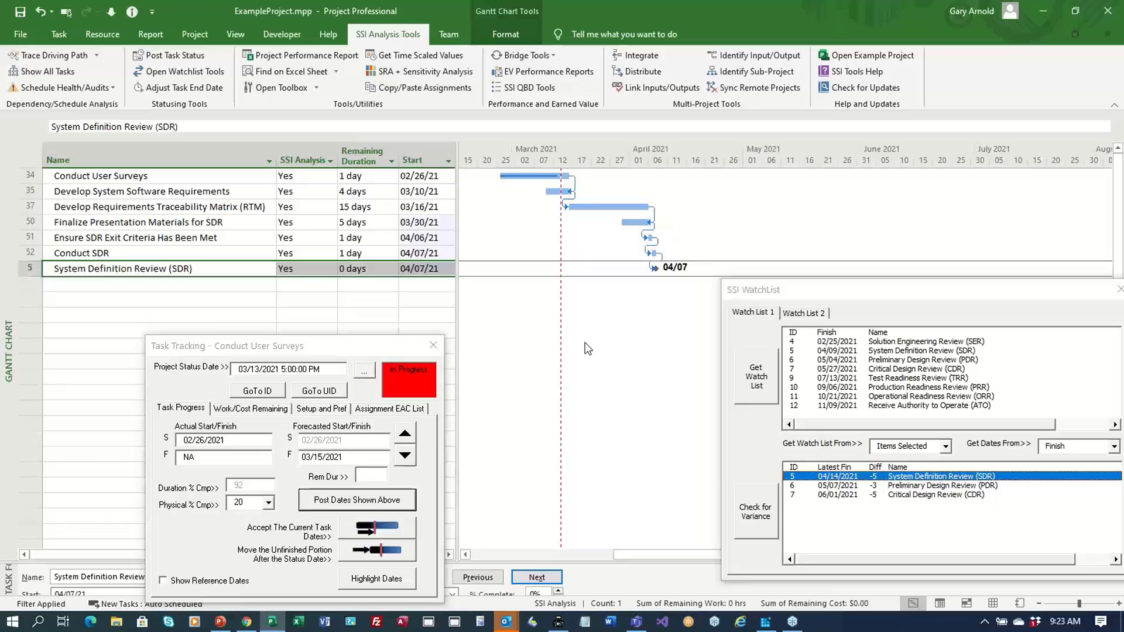
click(742, 508)
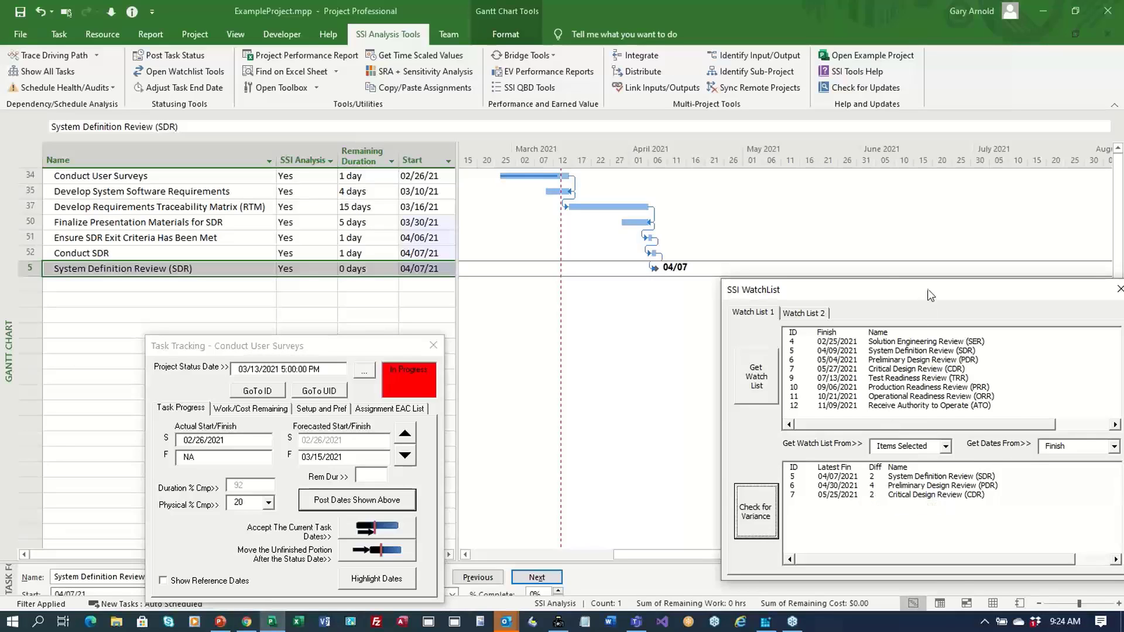
Step: Show all tasks and load the eight review milestones into Watch List 2 with dates taken from Baseline Finish
drag(928, 289, 694, 183)
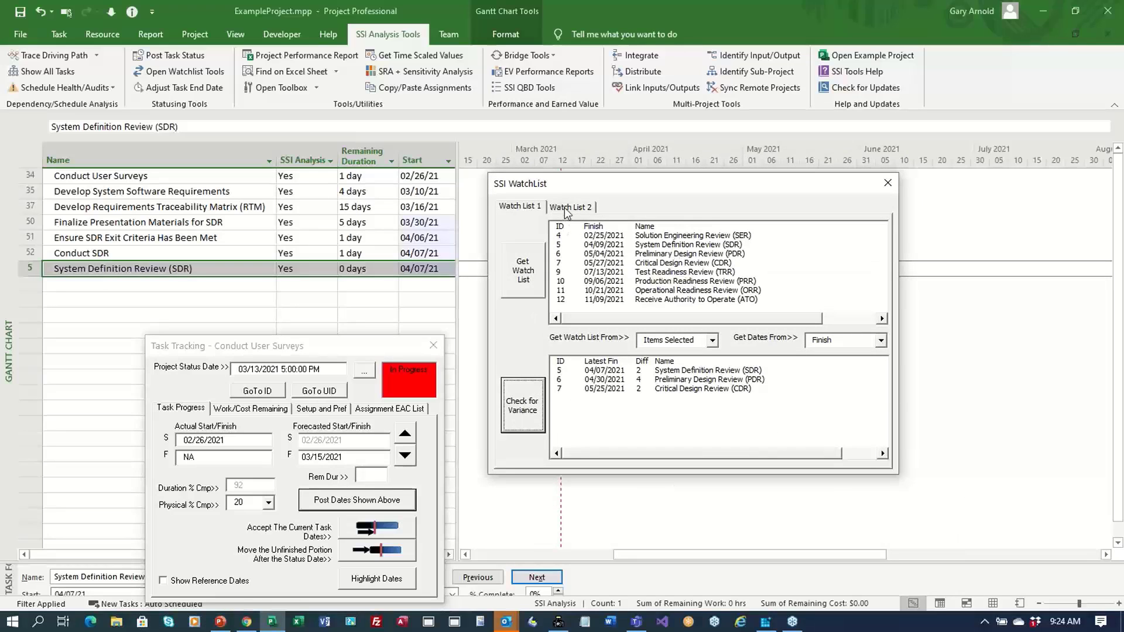
click(43, 71)
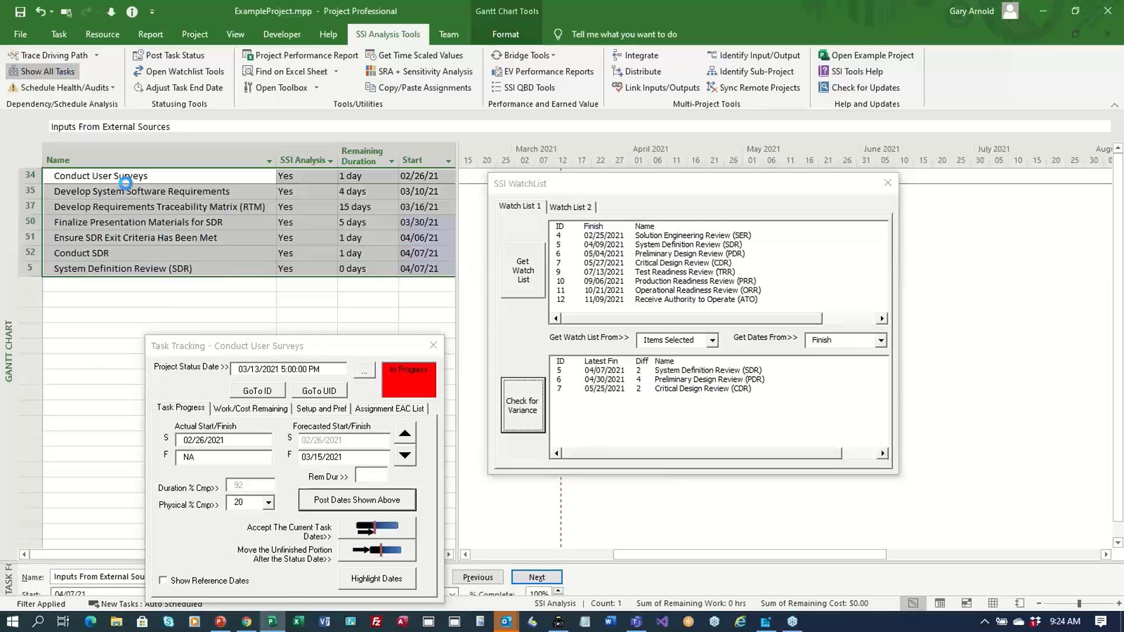
drag(238, 222, 228, 300)
scroll(233, 299, down, 1)
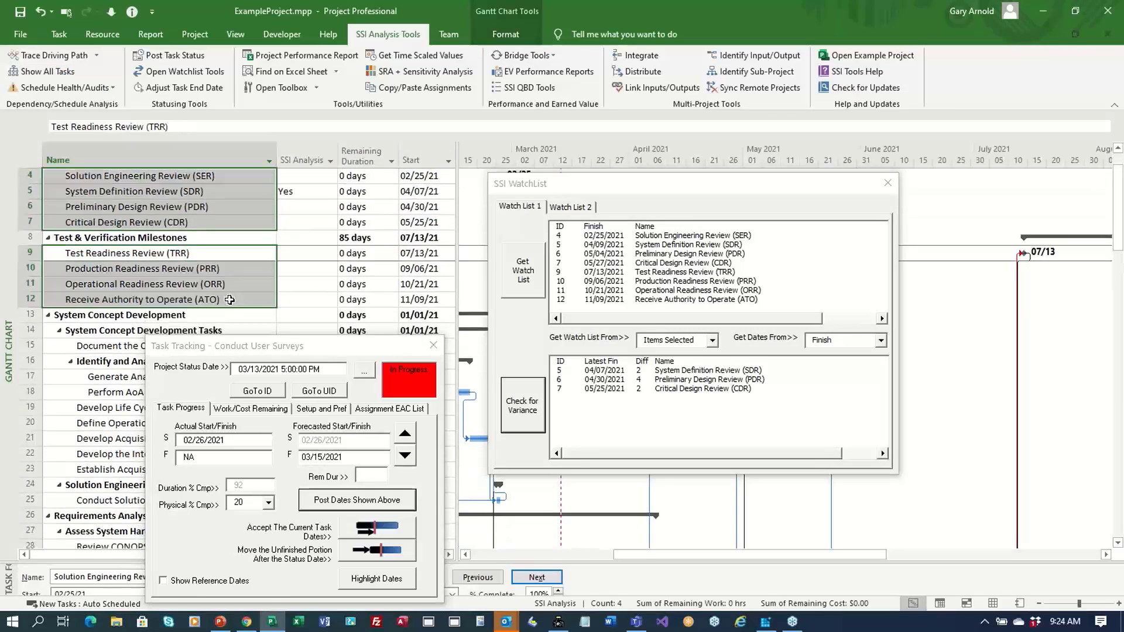
click(567, 208)
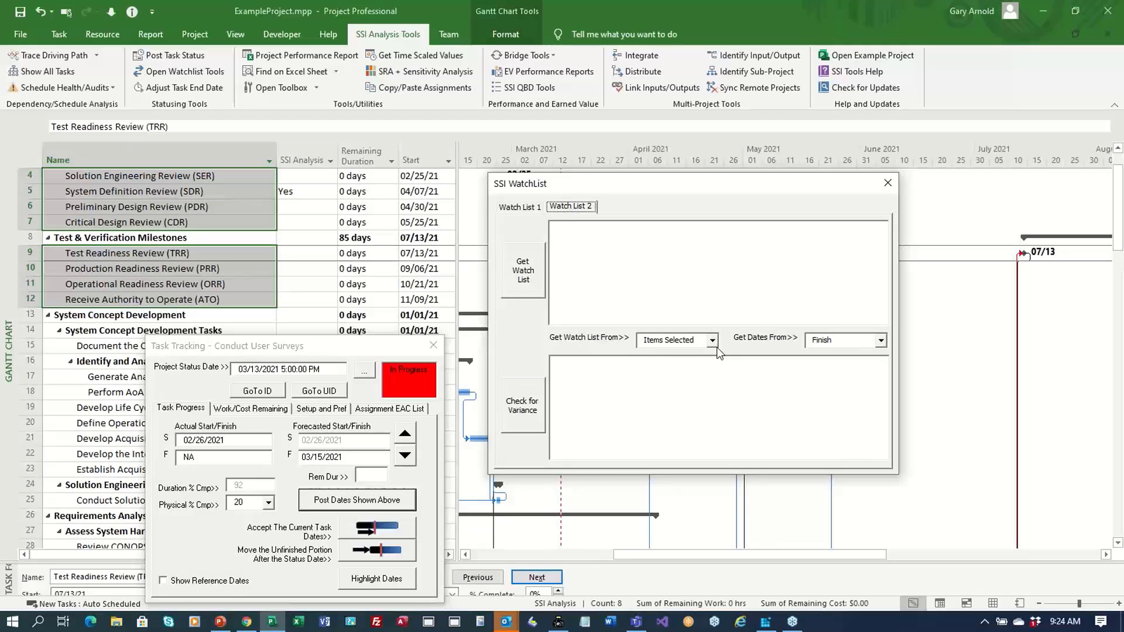
click(880, 340)
click(845, 375)
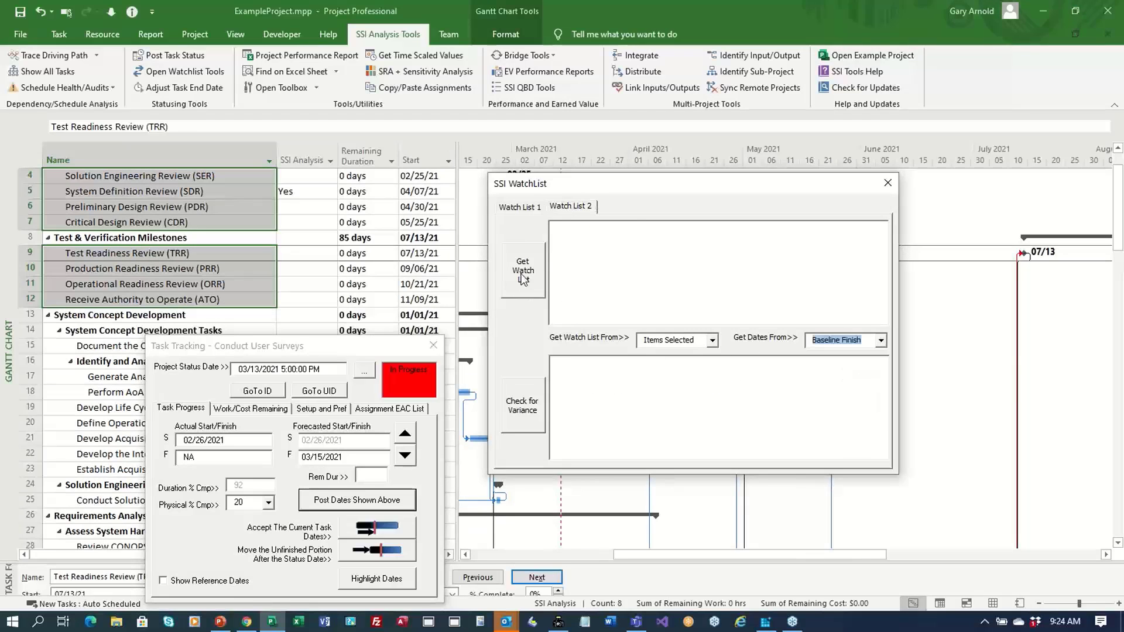
click(523, 273)
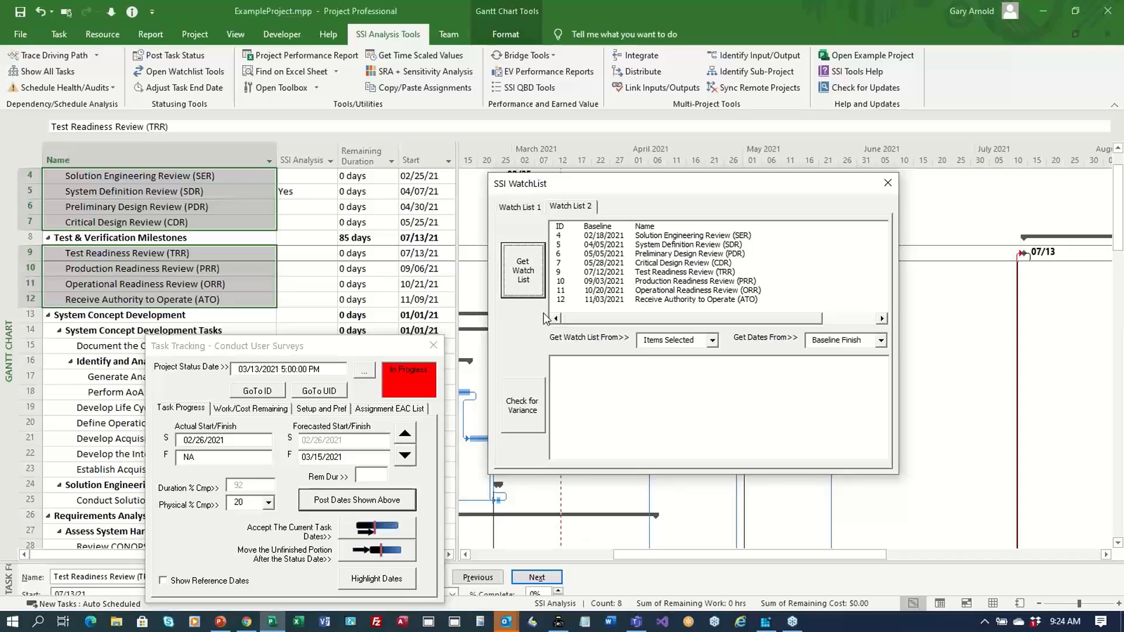
Step: Check Watch List 2 for variance against Baseline Finish and bring up Watch List 1 for comparison
click(534, 415)
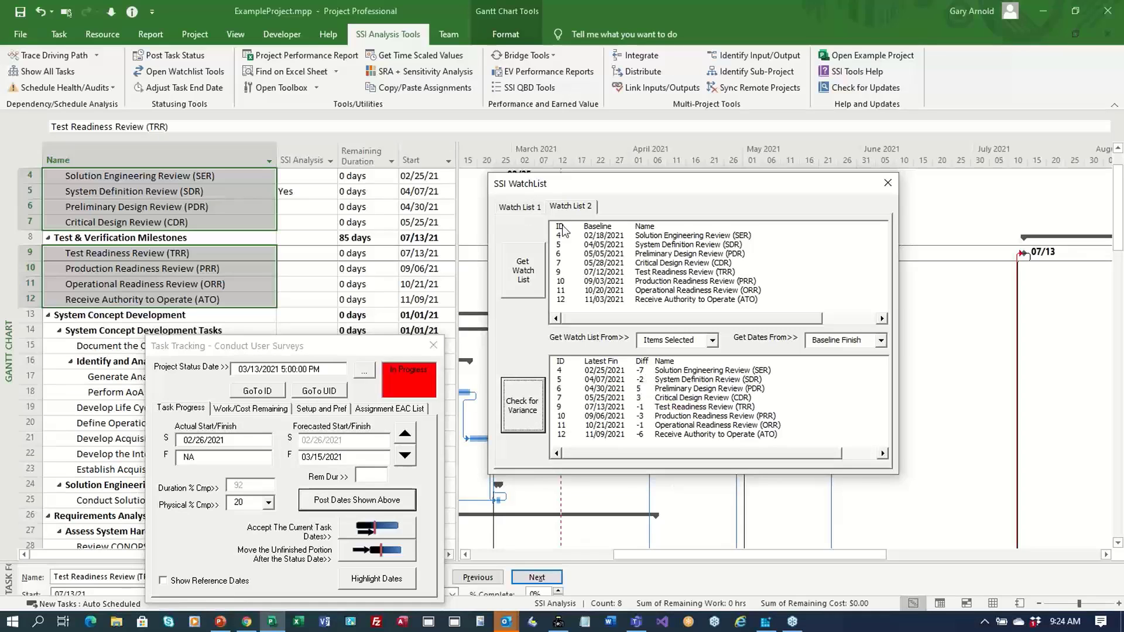
click(519, 207)
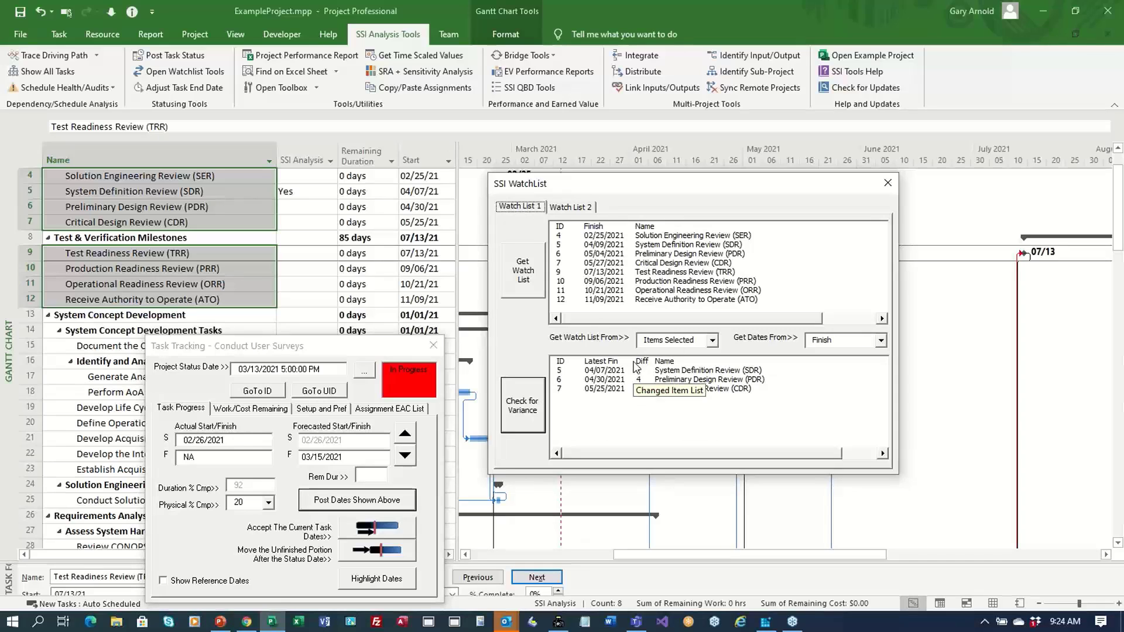
Step: Review the item source and date source options for Watch List 1, and close the watch list and task tracking windows
click(712, 340)
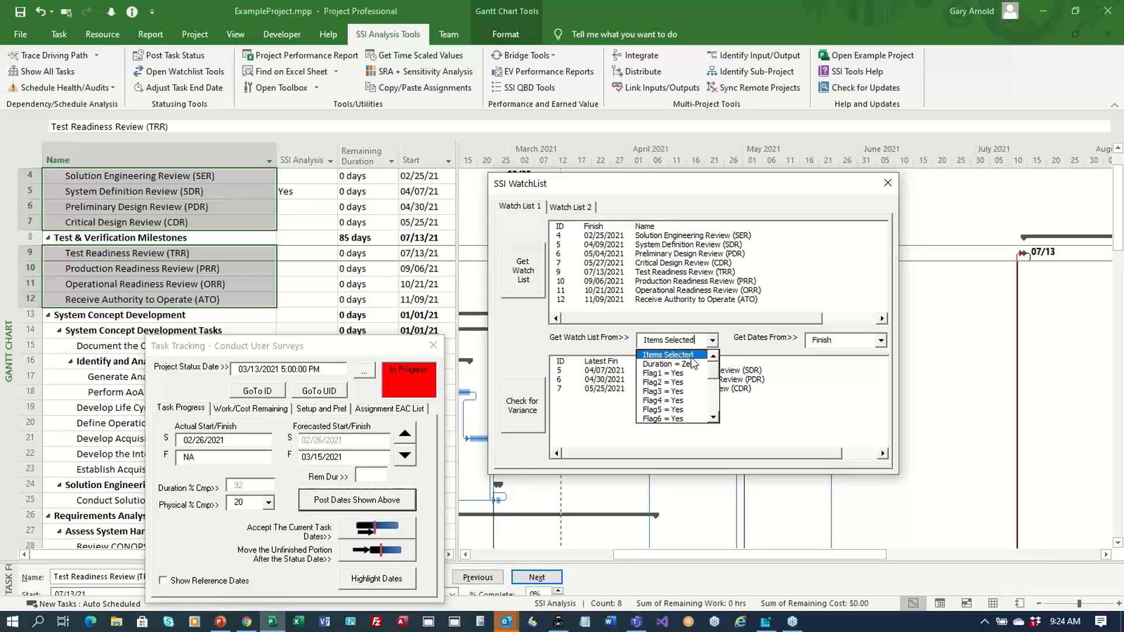
click(691, 357)
click(881, 341)
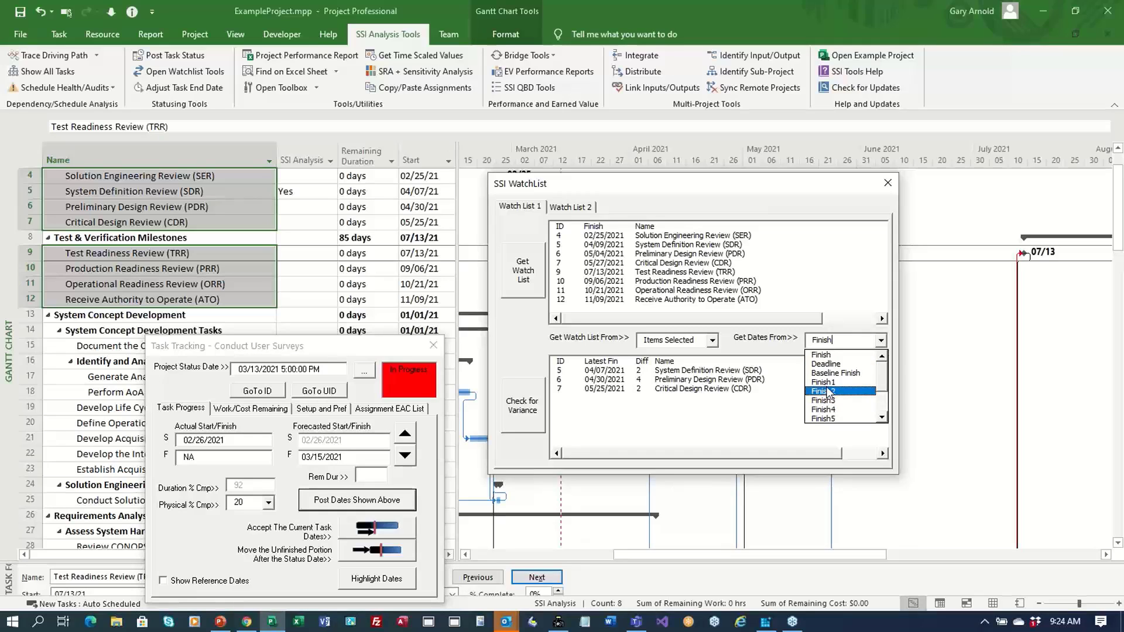
drag(883, 373, 891, 420)
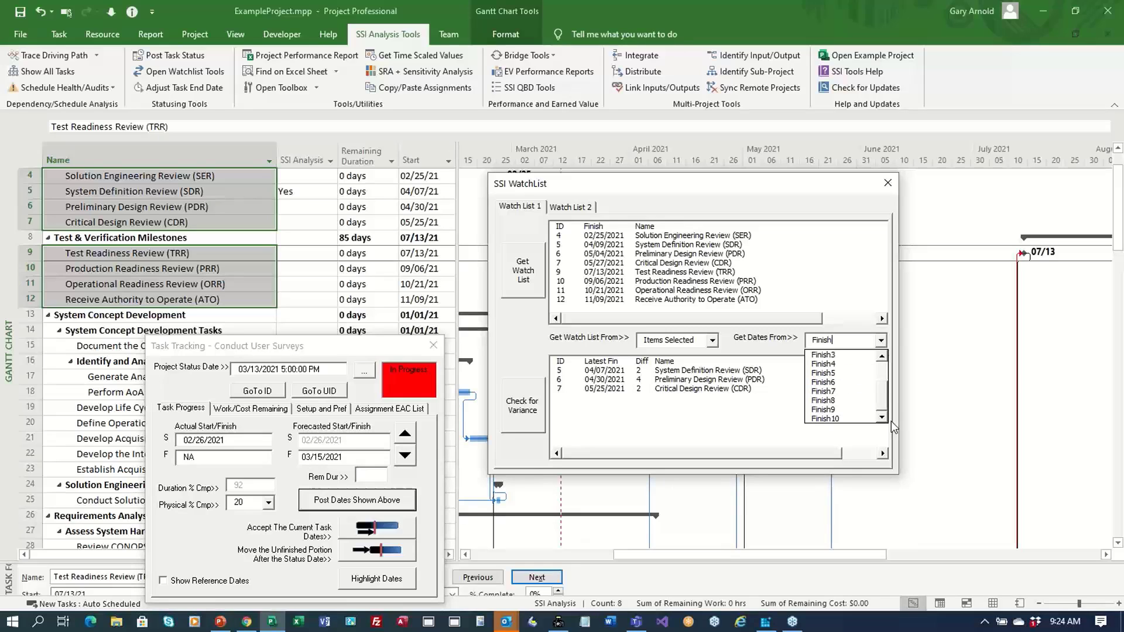
click(887, 183)
click(433, 346)
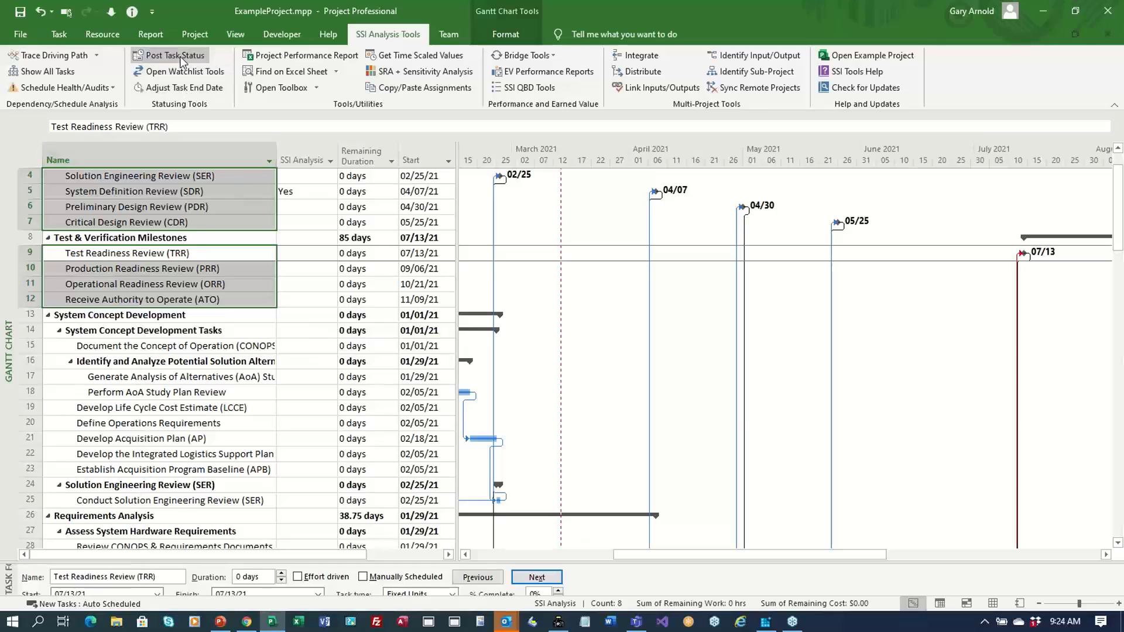
Step: Switch to Excel, create a blank workbook and open the SSI Status Turnaround Workbook tool
click(299, 621)
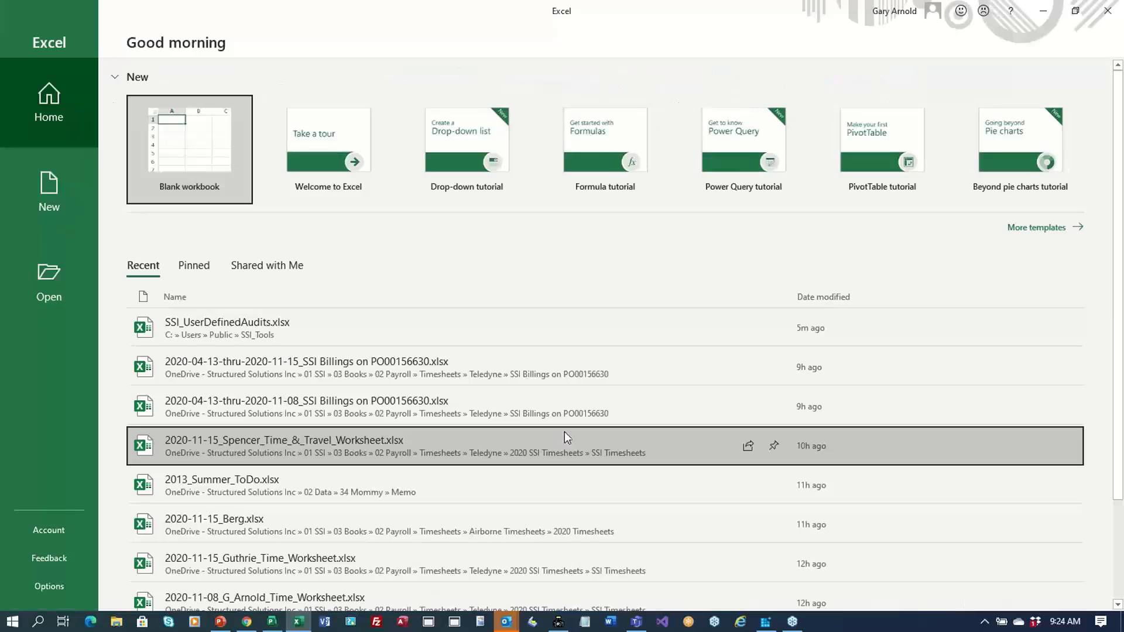
click(187, 155)
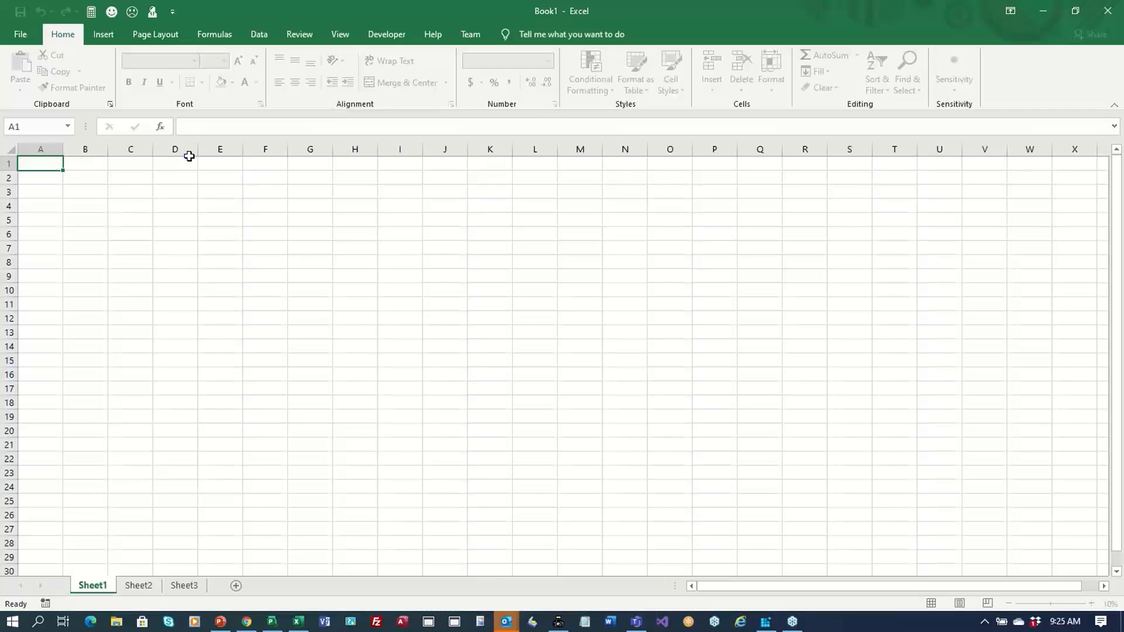
click(396, 36)
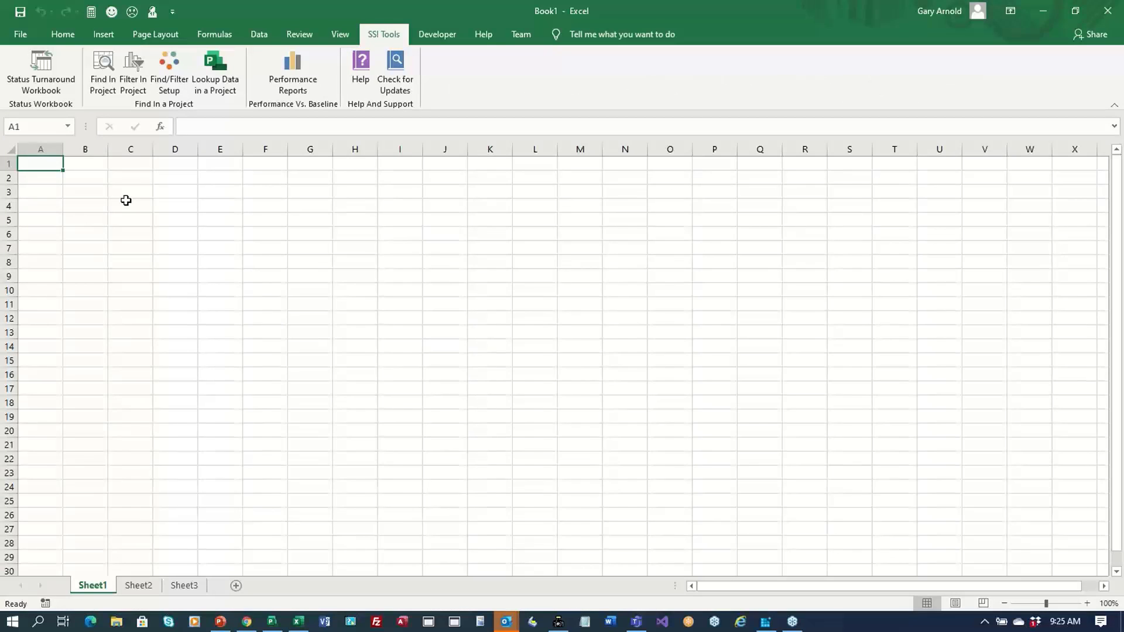
click(36, 71)
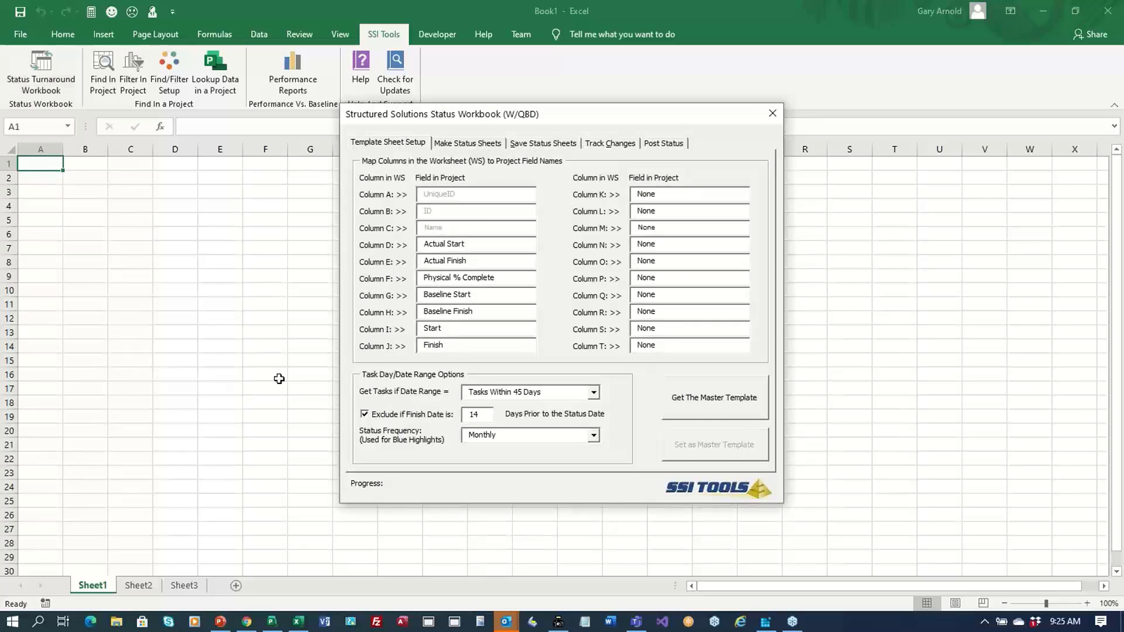
Step: Load the master status template into the workbook and move the tool window clear of the template headings
click(746, 408)
drag(601, 127, 850, 263)
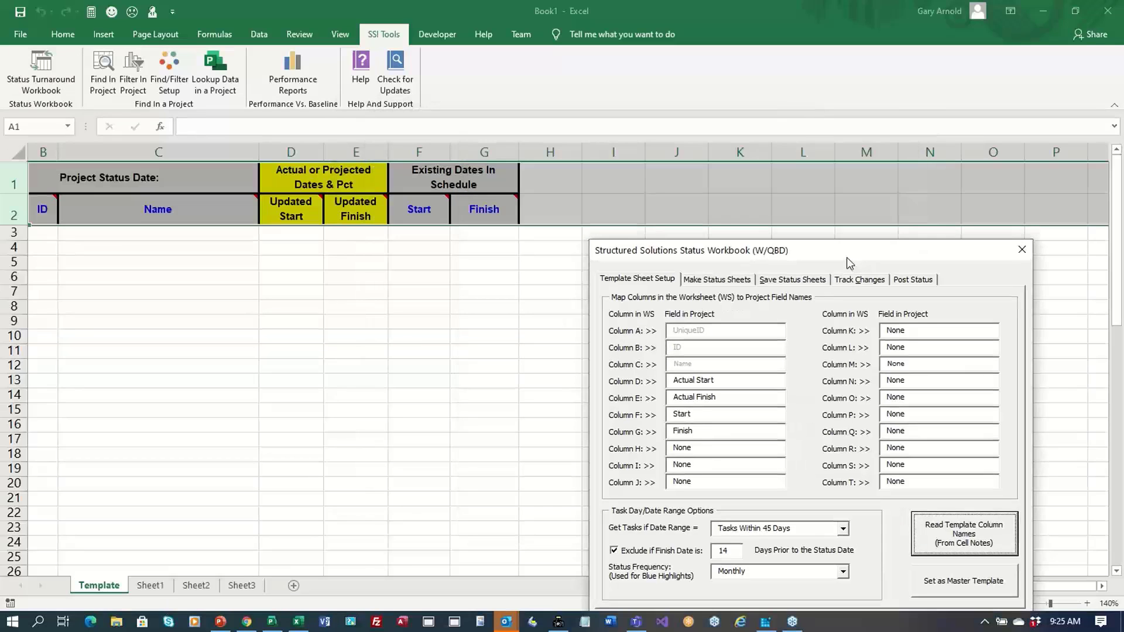
mouse_move(340, 223)
drag(749, 257, 672, 161)
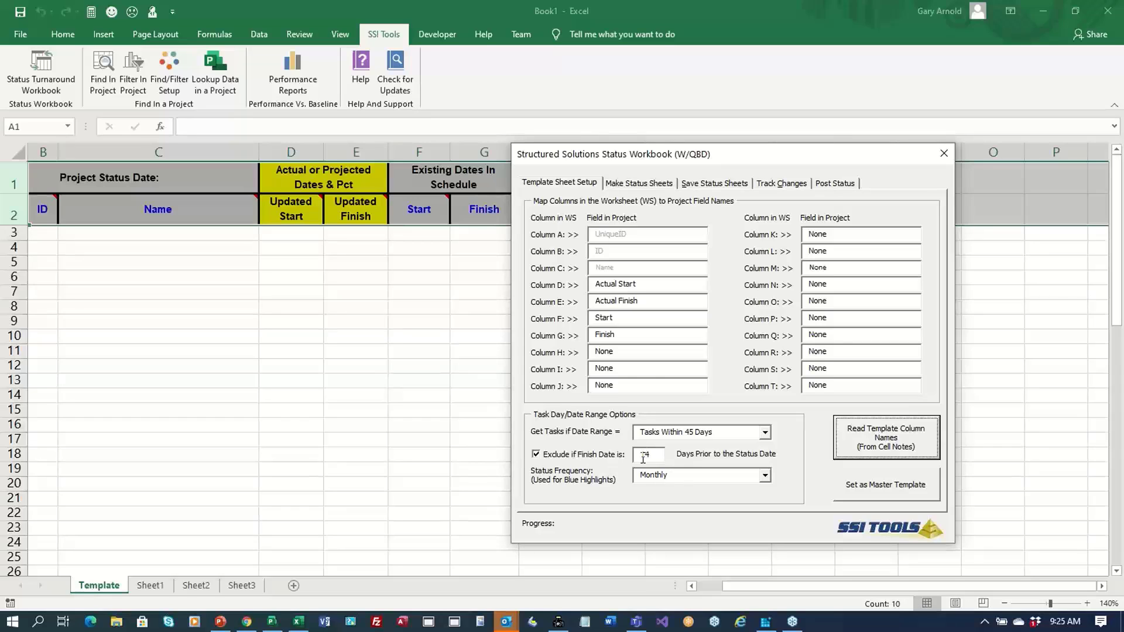
Step: Get the task owner names from the Text2 field of ExampleProject.mpp and make a sheet for each of the five owners
click(632, 183)
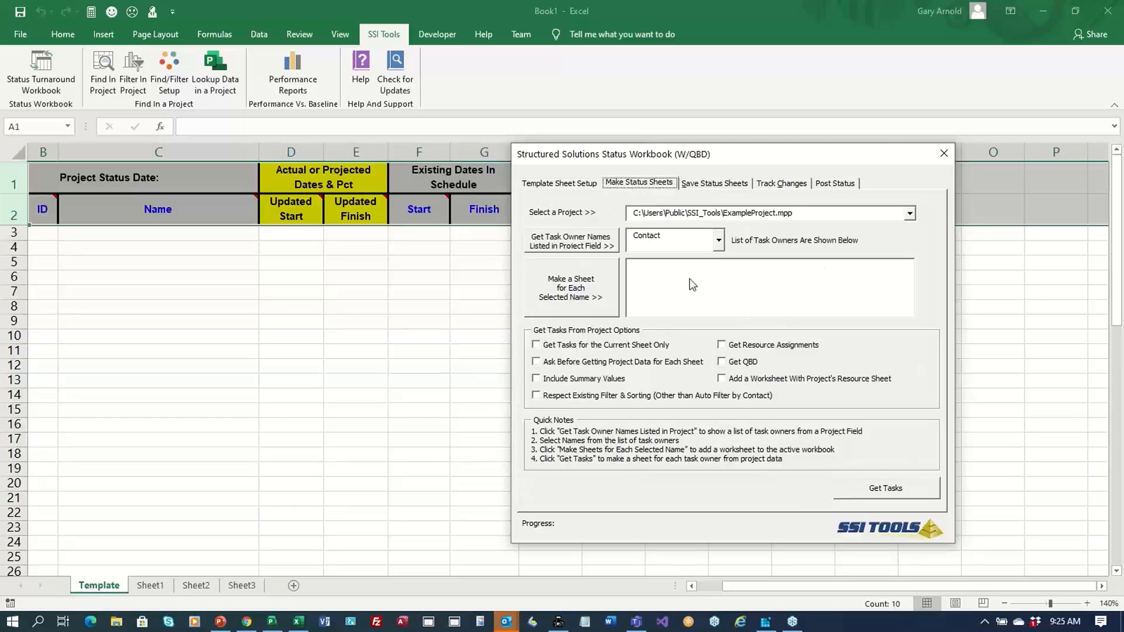
click(719, 240)
click(672, 277)
click(603, 247)
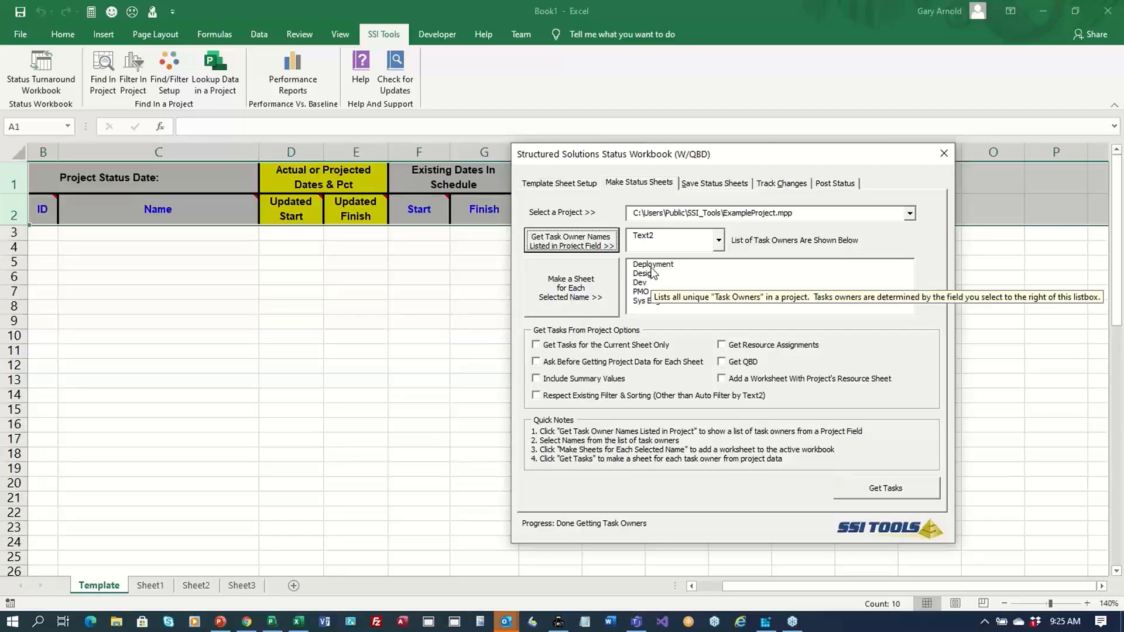
click(651, 265)
shift+click(650, 301)
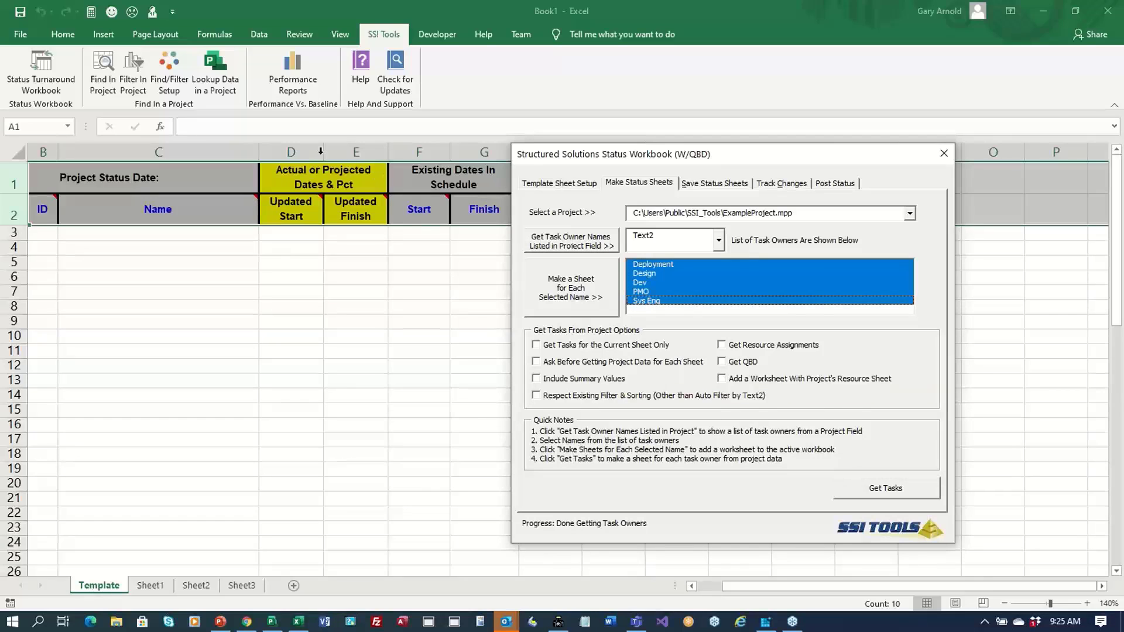
click(562, 302)
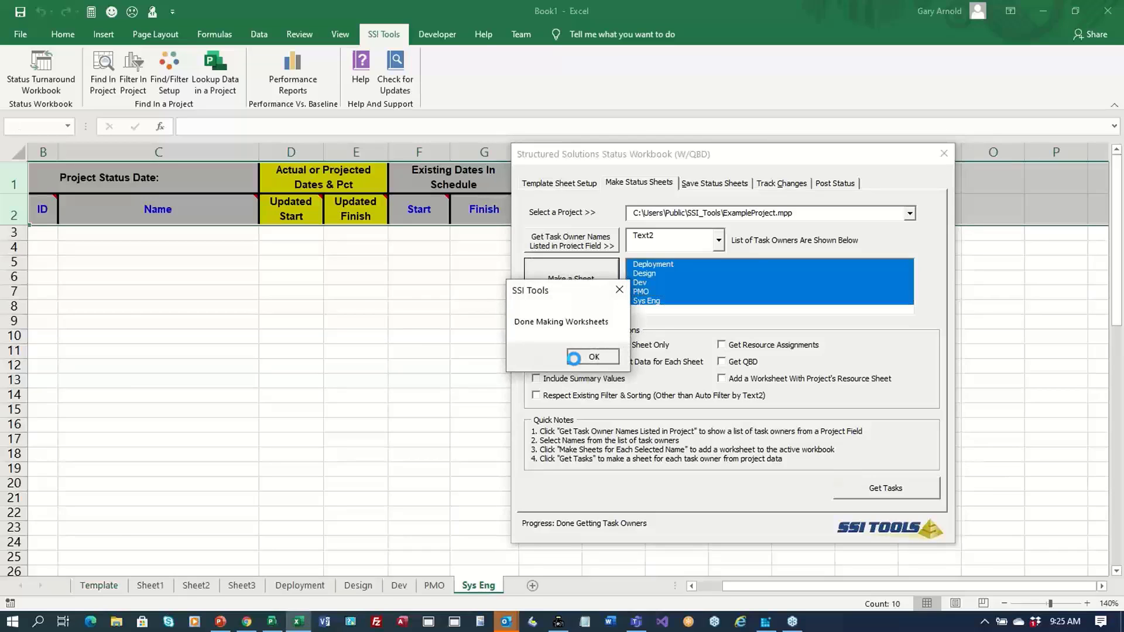
click(575, 359)
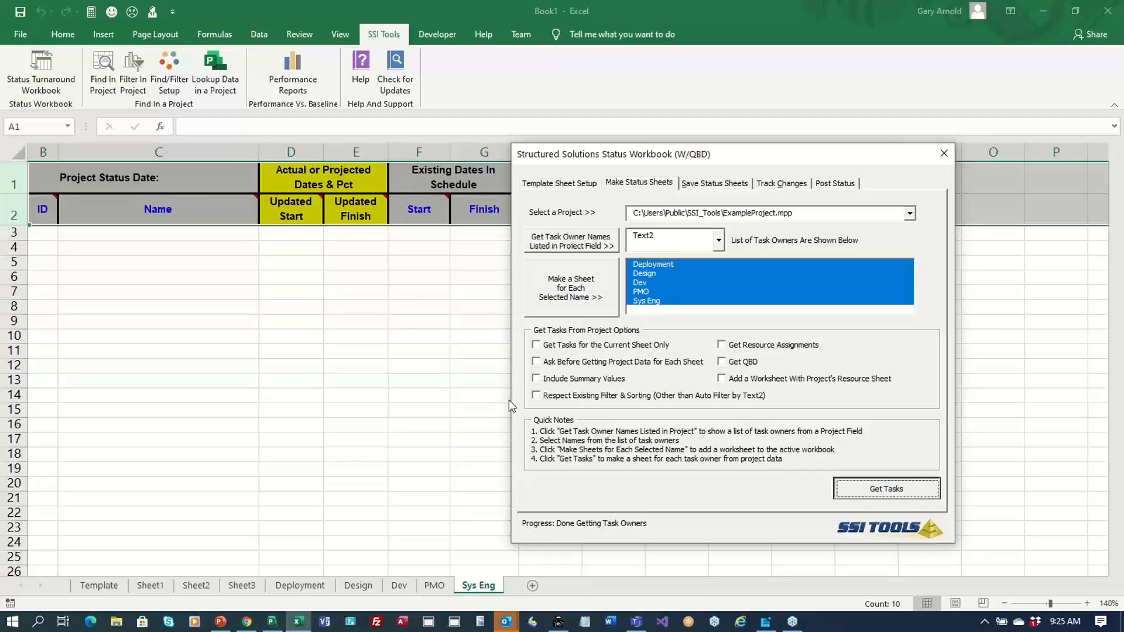
Step: Get the project tasks into the owner status sheets and uncover the Sys Eng sheet
key(Return)
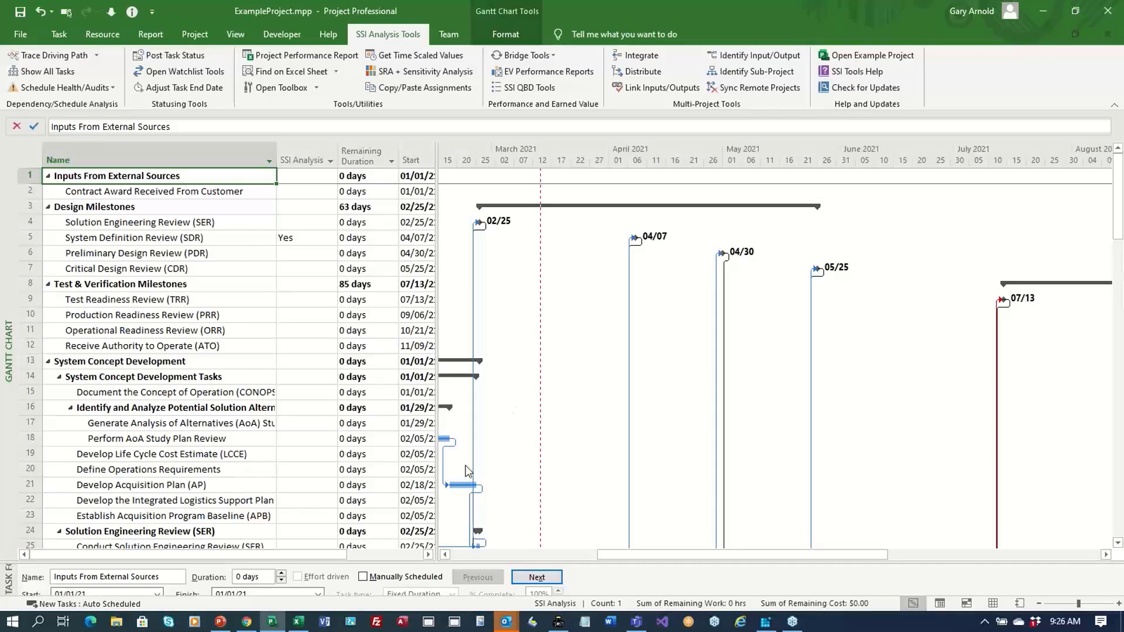
click(299, 621)
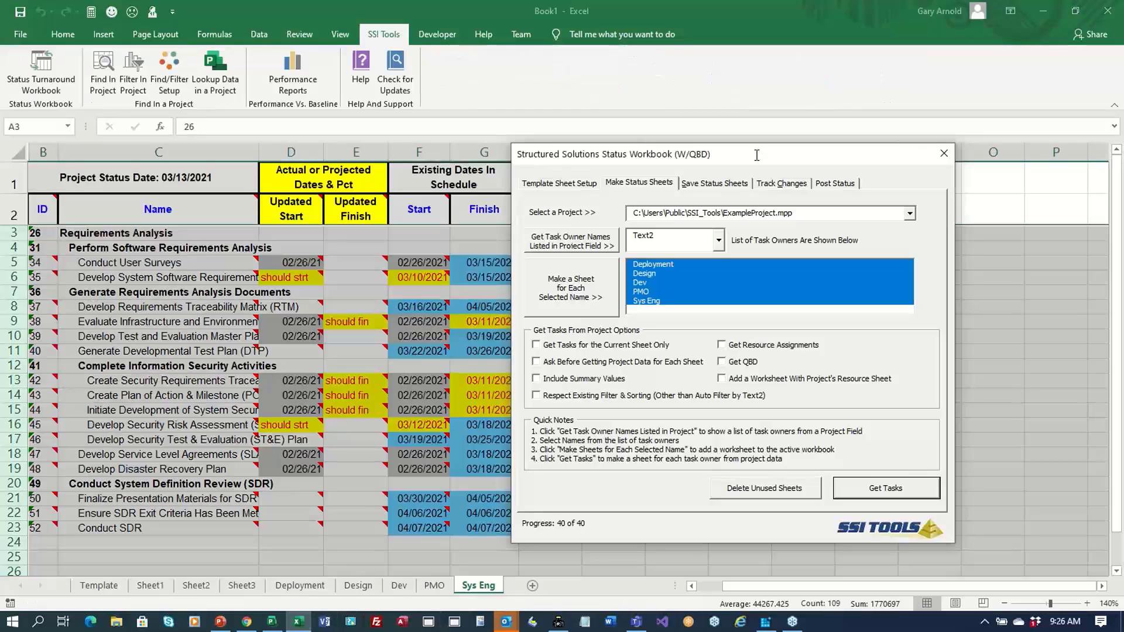
drag(756, 154, 869, 136)
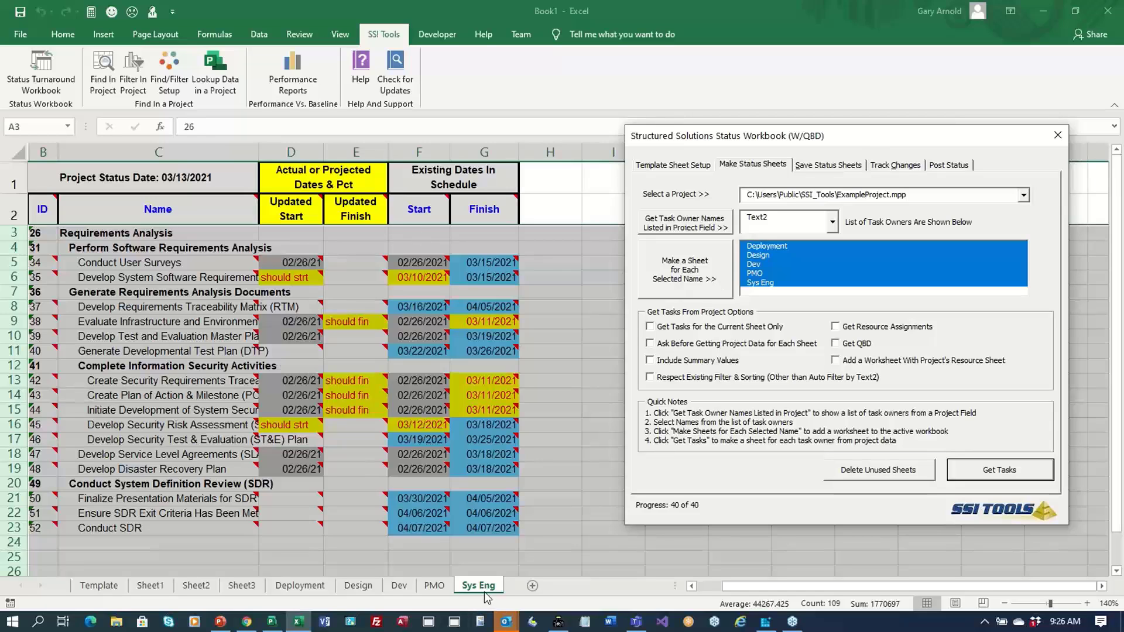
Step: Examine the "should strt" and "should fin" entries in the Updated Start and Updated Finish columns of the Sys Eng sheet
click(297, 279)
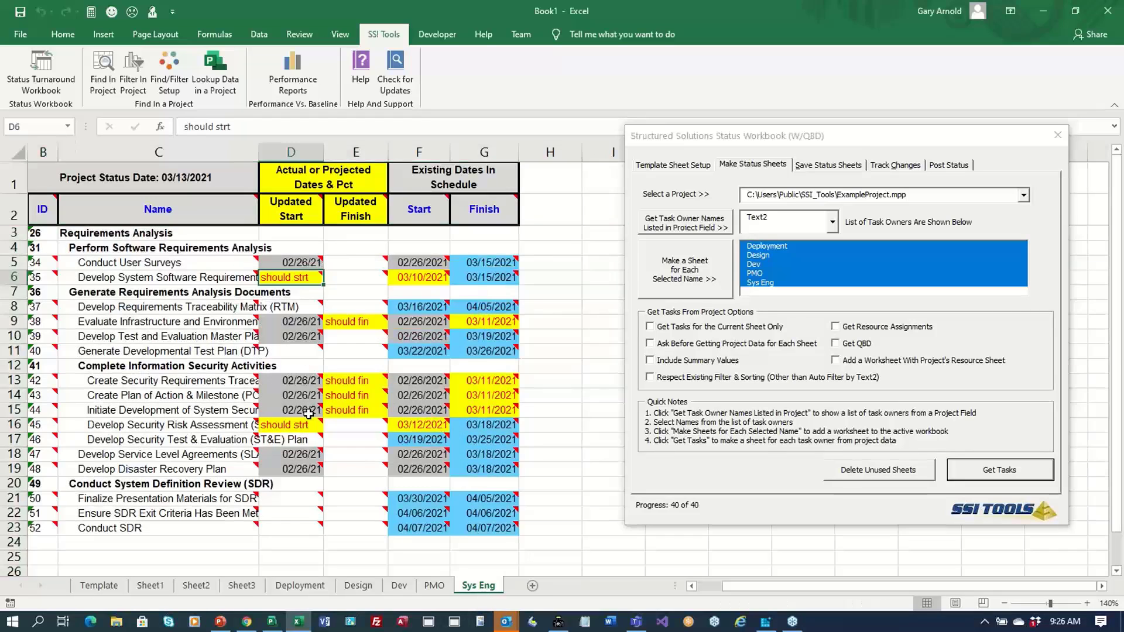
click(354, 322)
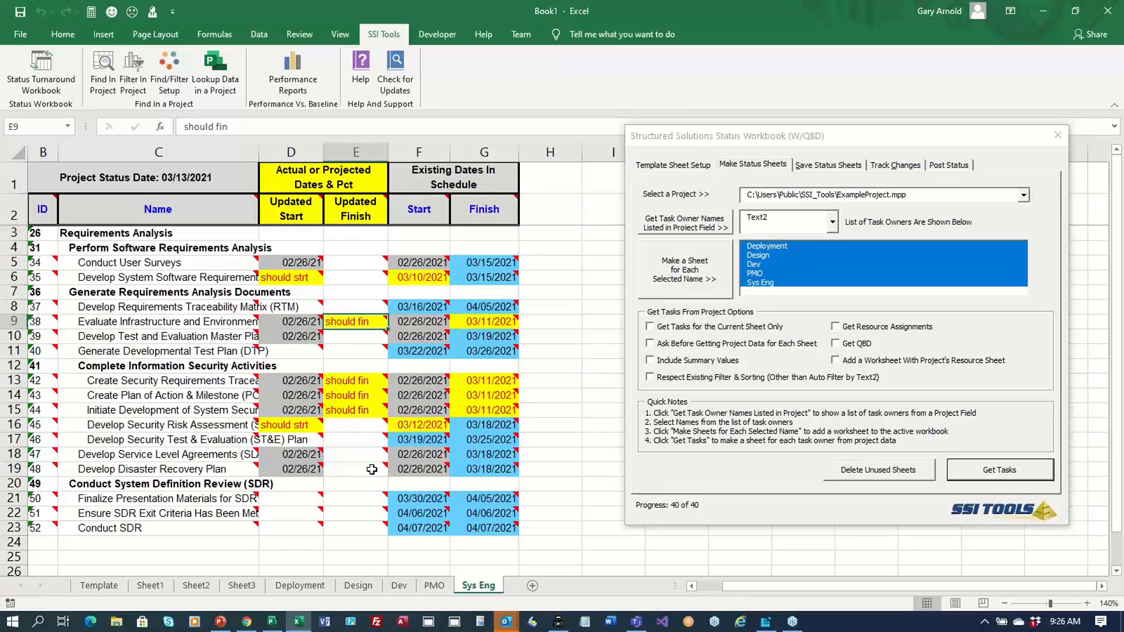
drag(351, 380, 351, 410)
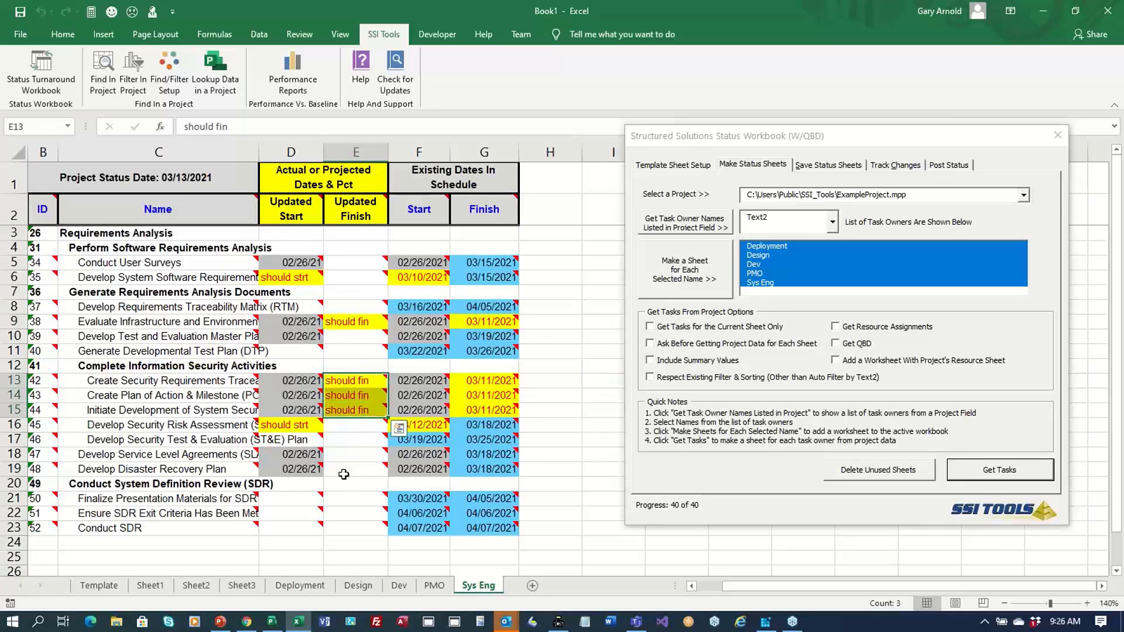
click(296, 425)
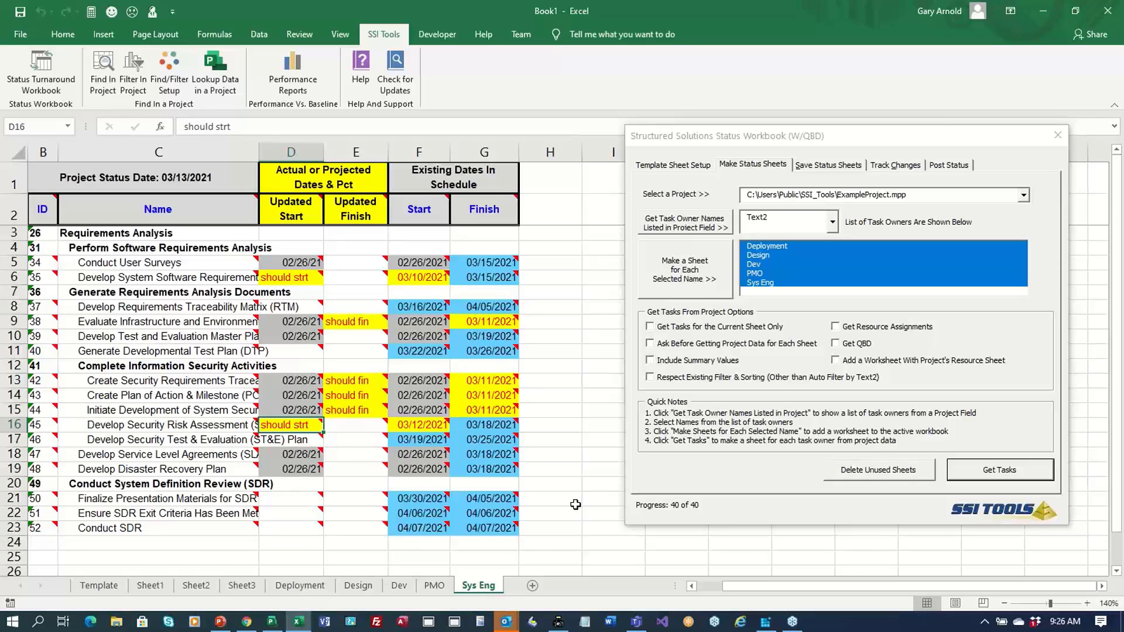
Step: Look at the source schedule in Project, return to Excel to review the Post Status options, and close the status workbook tool
click(272, 621)
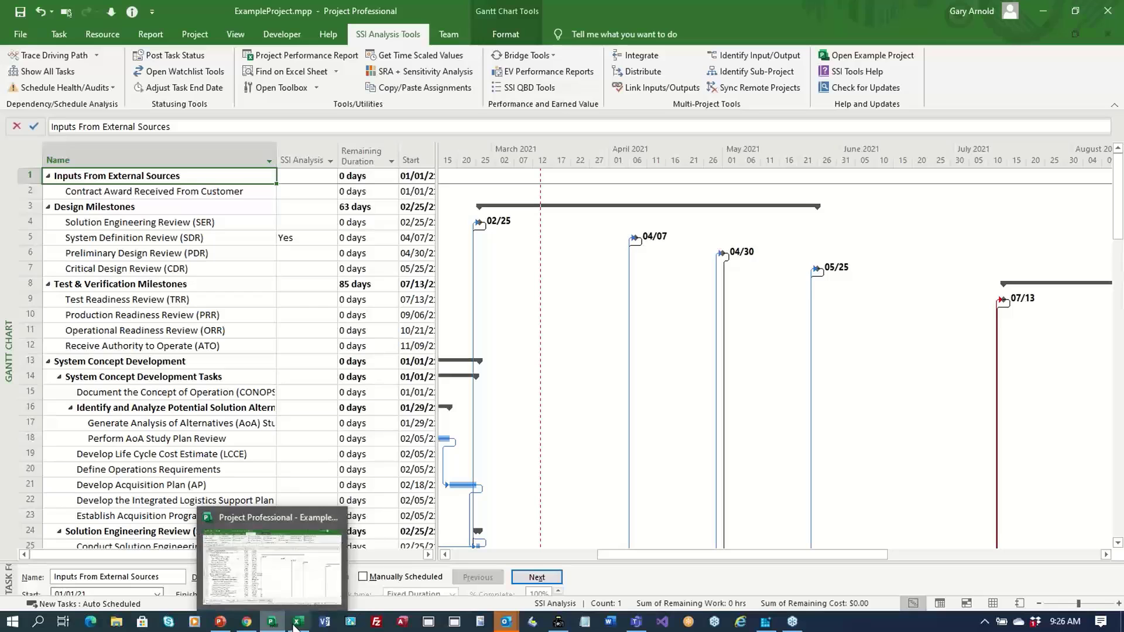
click(302, 582)
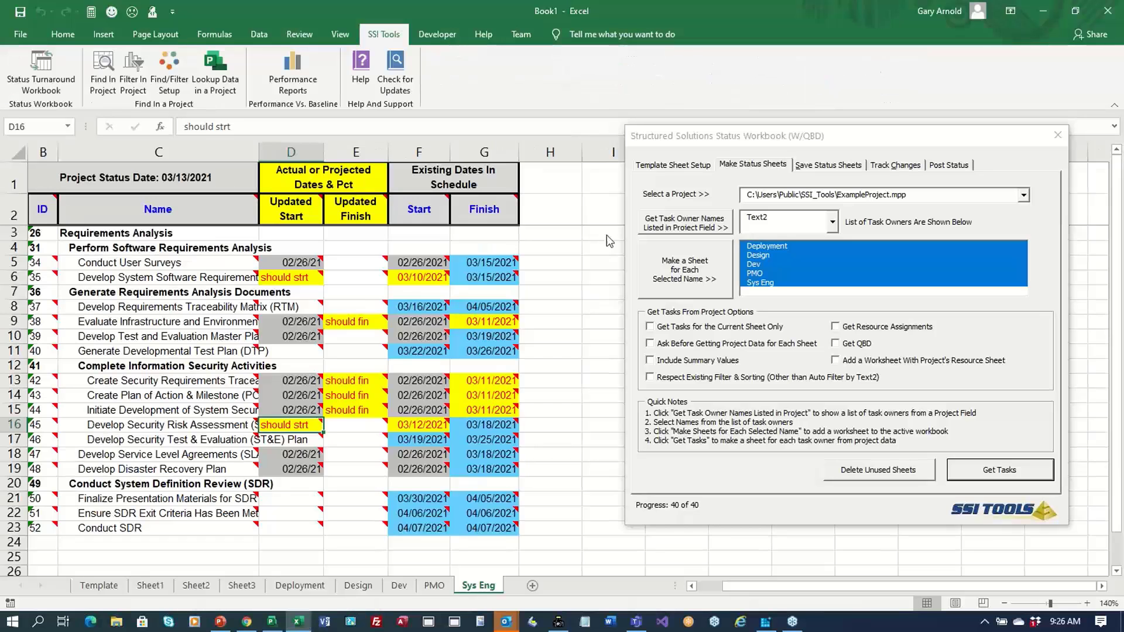
click(933, 166)
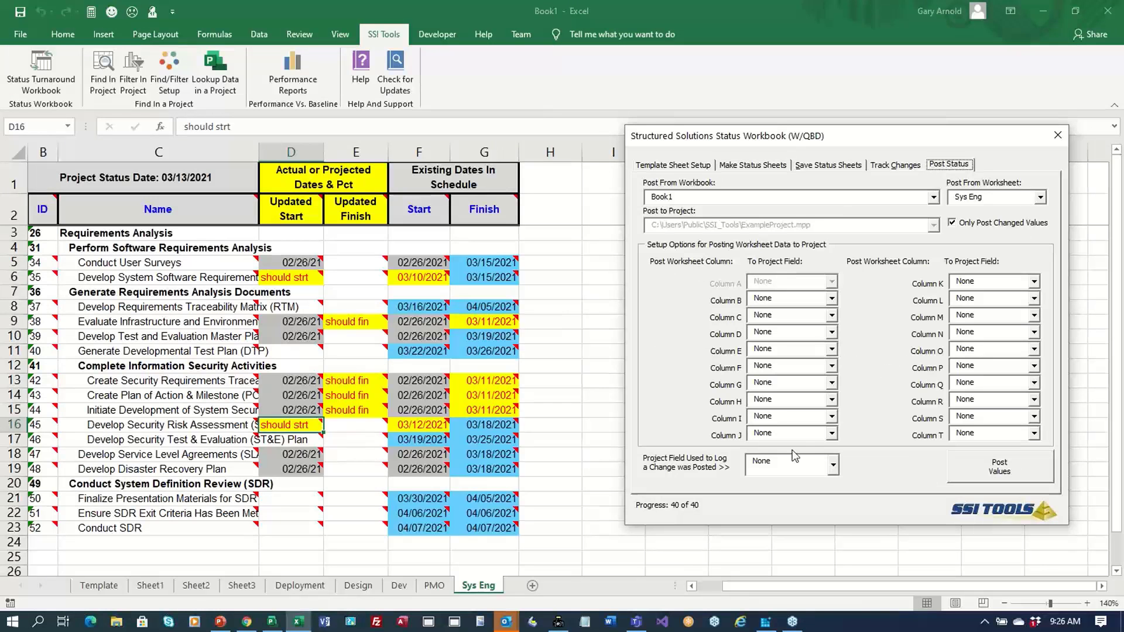
click(1047, 137)
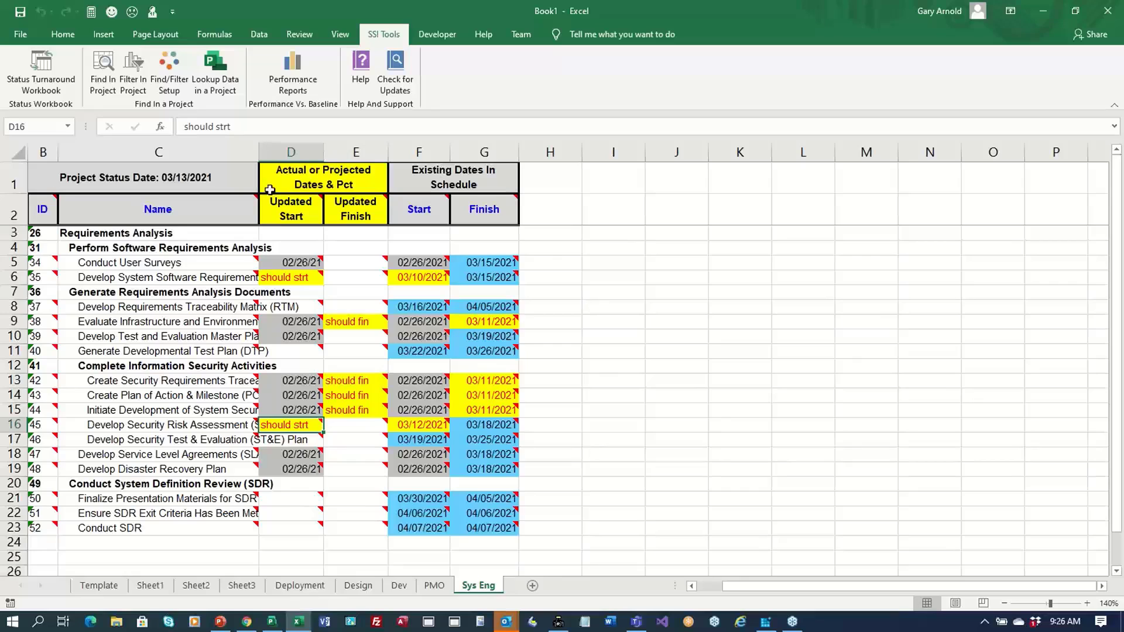
Step: Review the status sheets for Dev and Design and return to the Sys Eng sheet
mouse_move(204, 319)
mouse_move(217, 283)
click(400, 586)
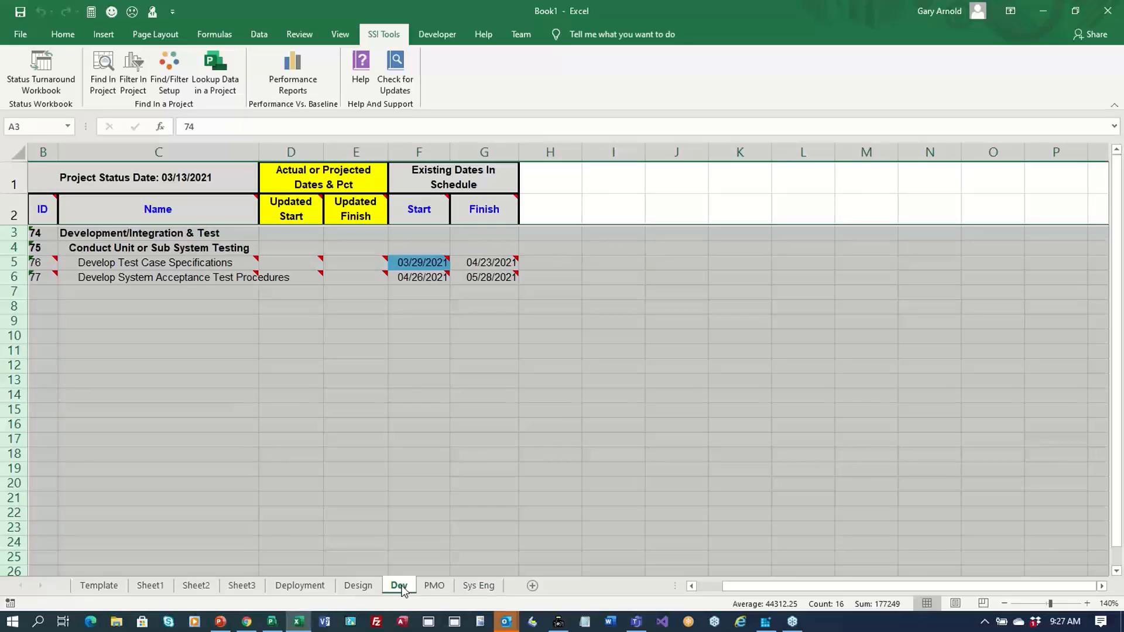
click(357, 587)
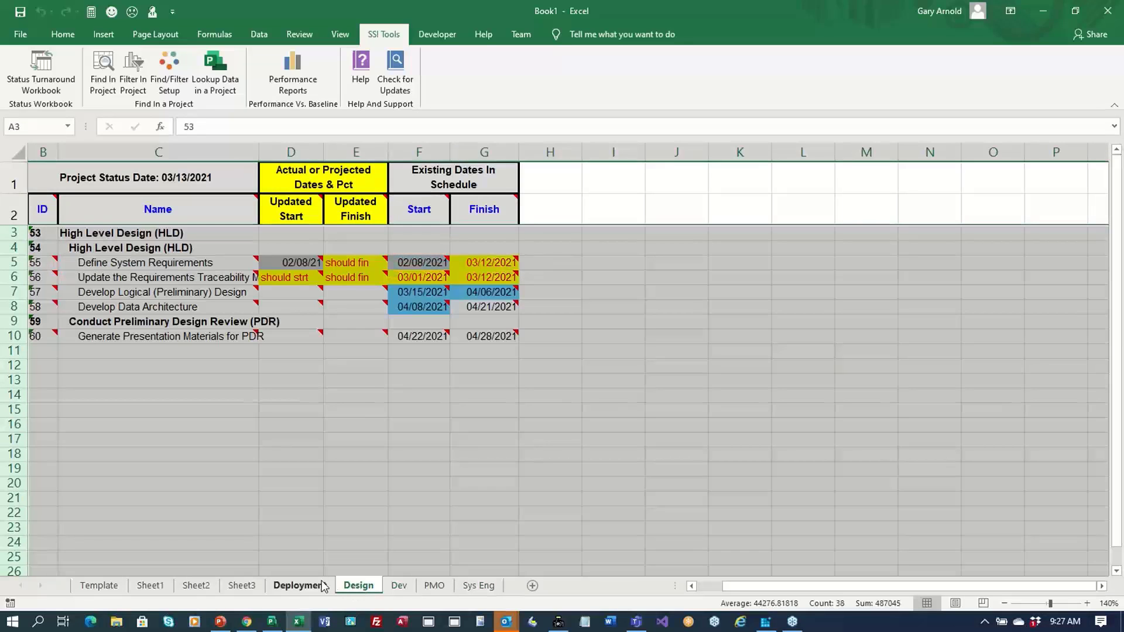
click(477, 586)
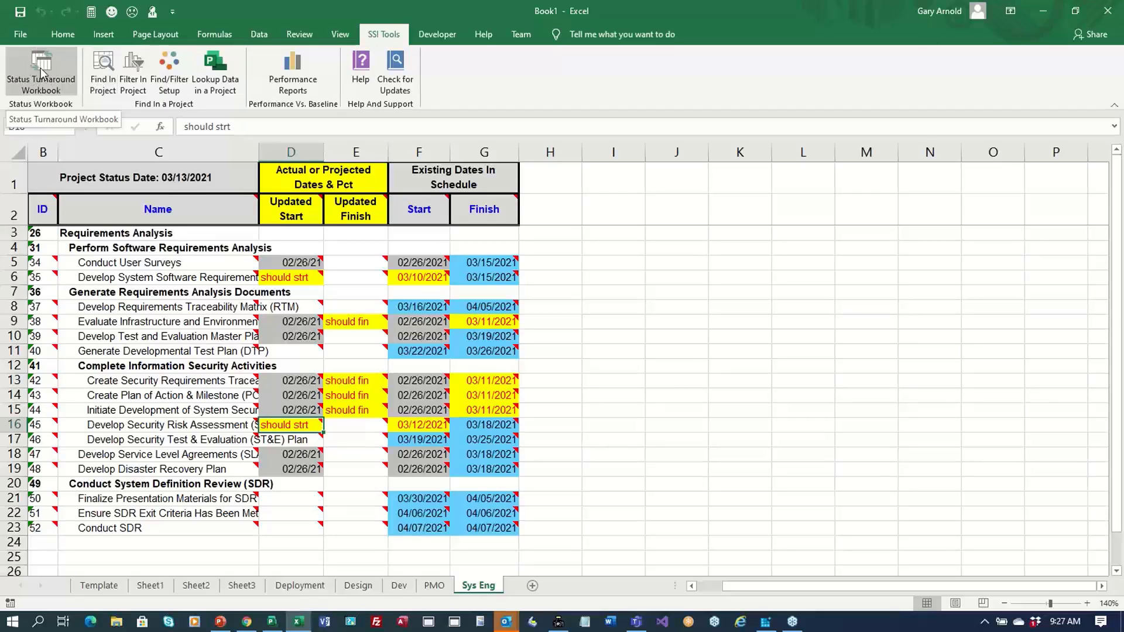
Step: Unhide column A on the Sys Eng sheet and copy the Unique ID heading and its IDs to column H, starting at H2
drag(168, 263, 160, 370)
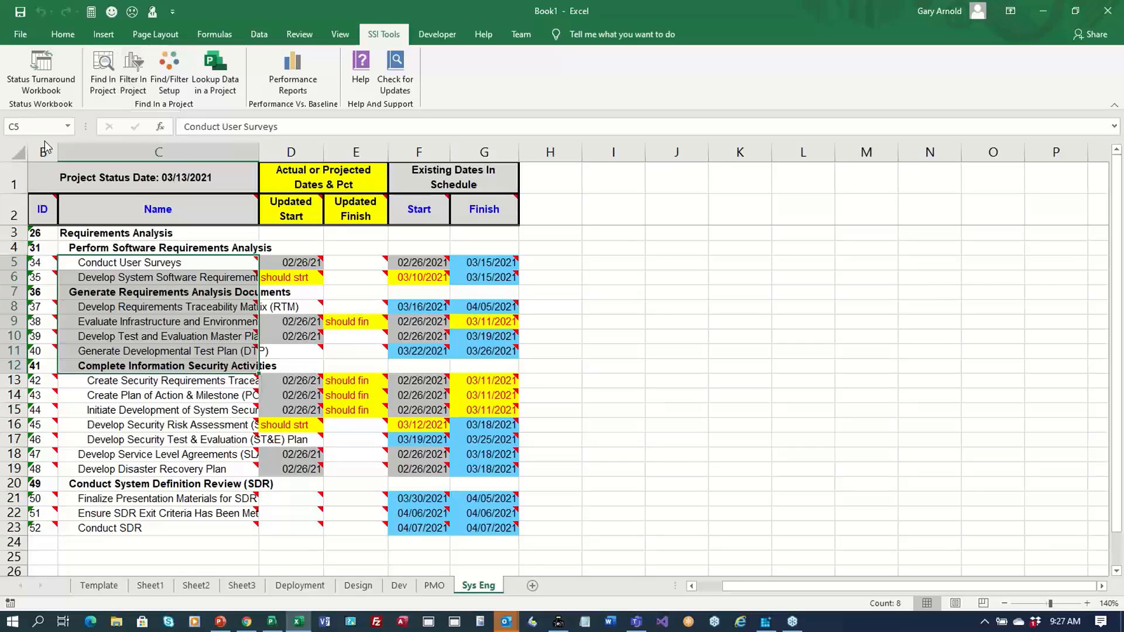
drag(29, 156, 71, 156)
drag(53, 213, 27, 526)
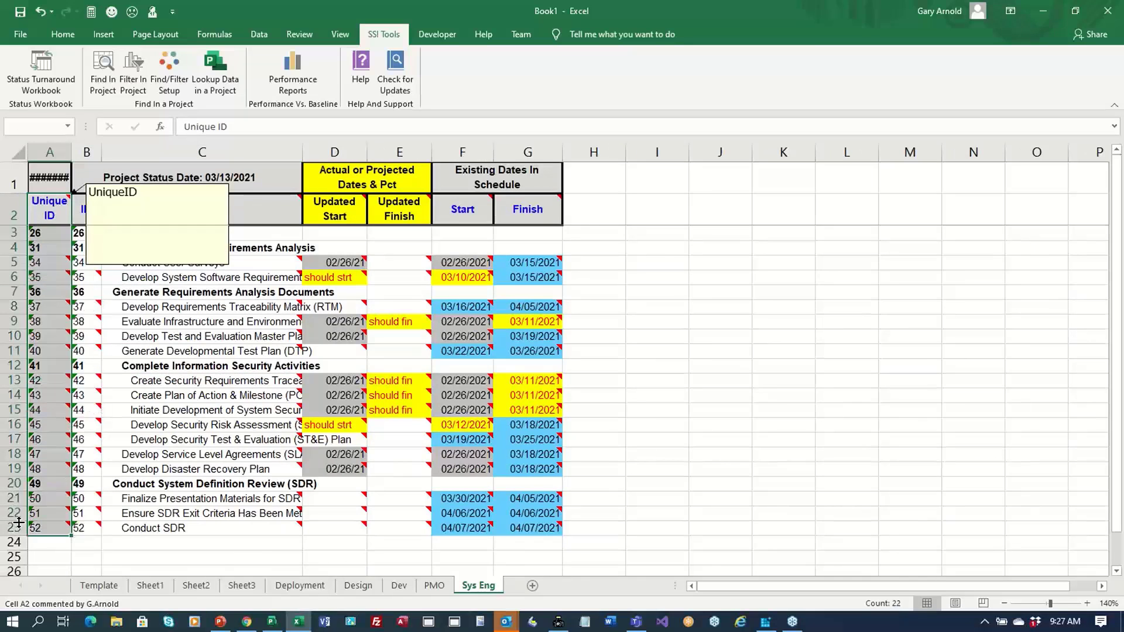
key(ctrl+c)
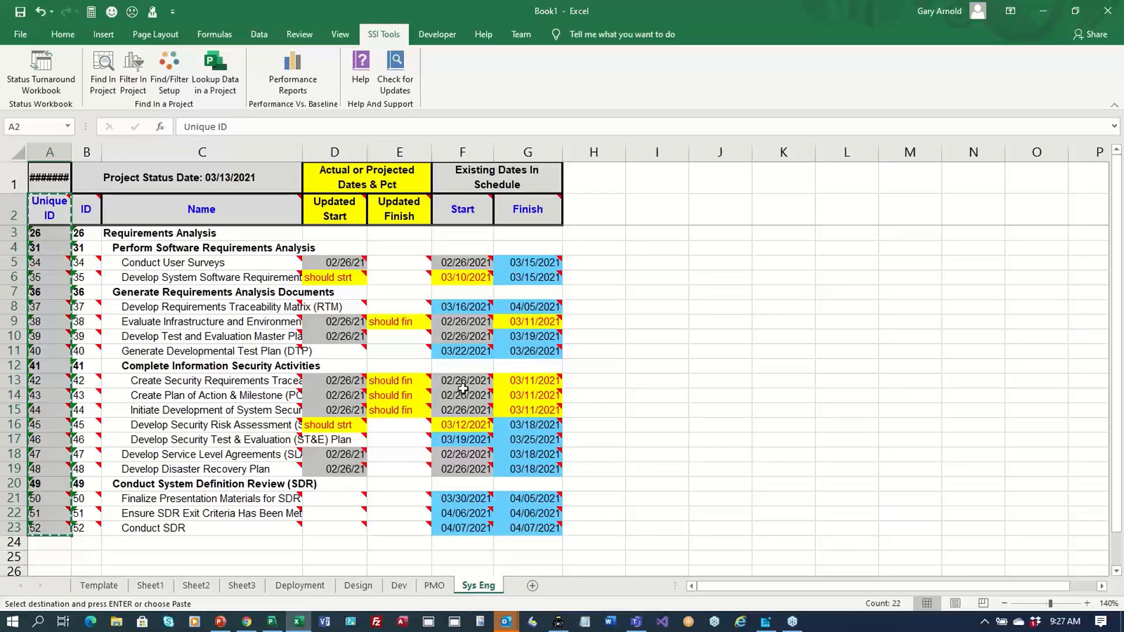
click(593, 204)
key(ctrl+v)
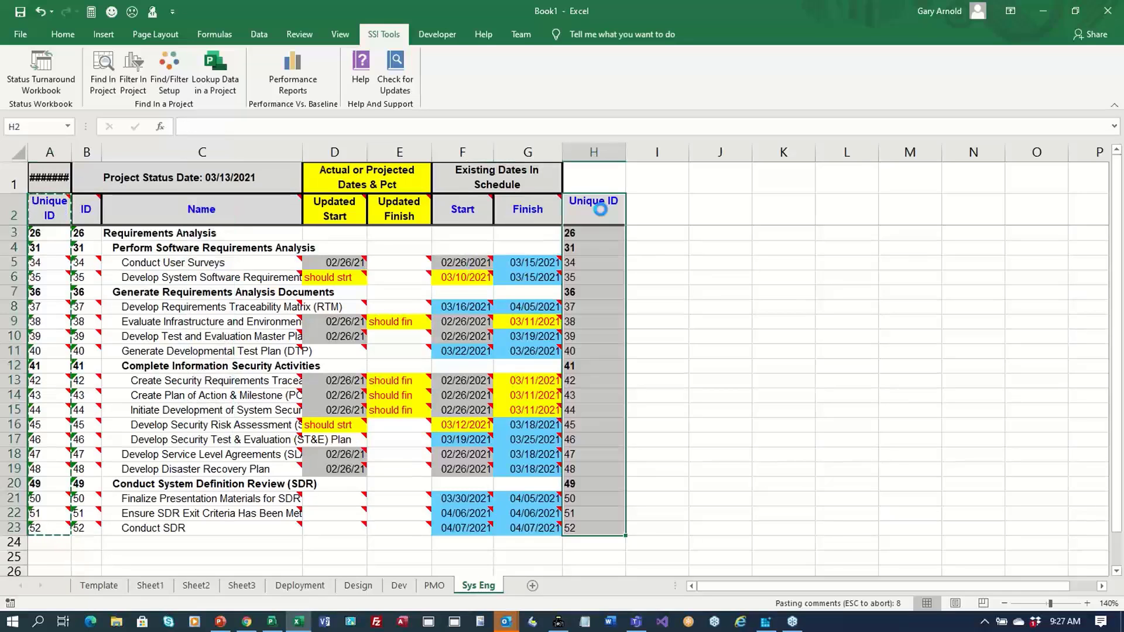
Step: Add an OBS heading in cell I2 beside the copied Unique ID column on the Sys Eng sheet
click(651, 216)
click(681, 205)
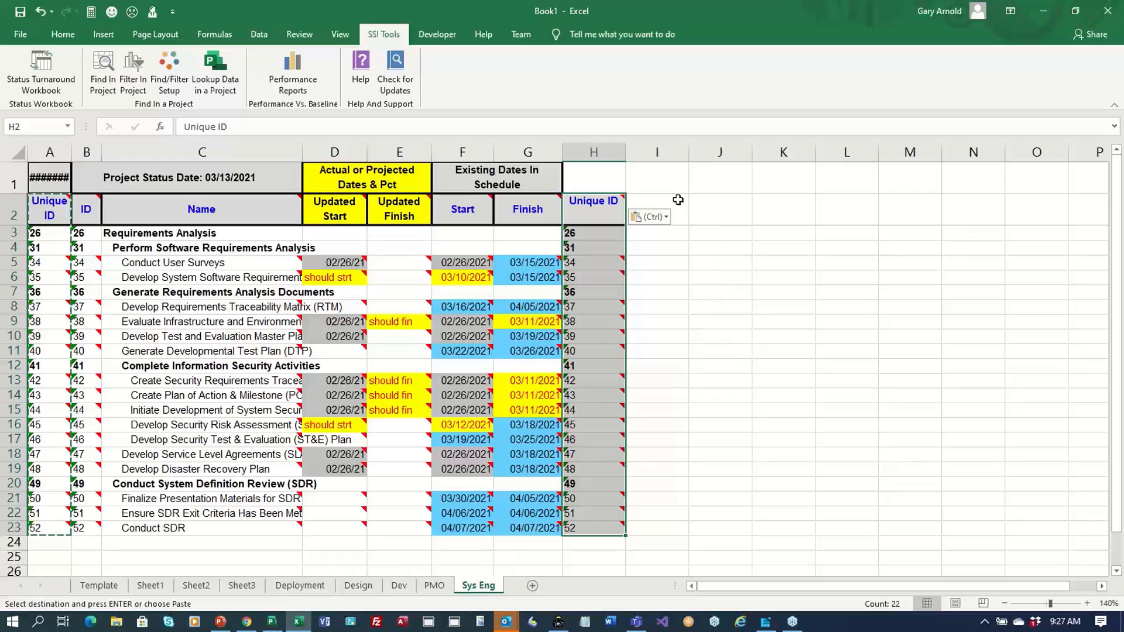
click(691, 204)
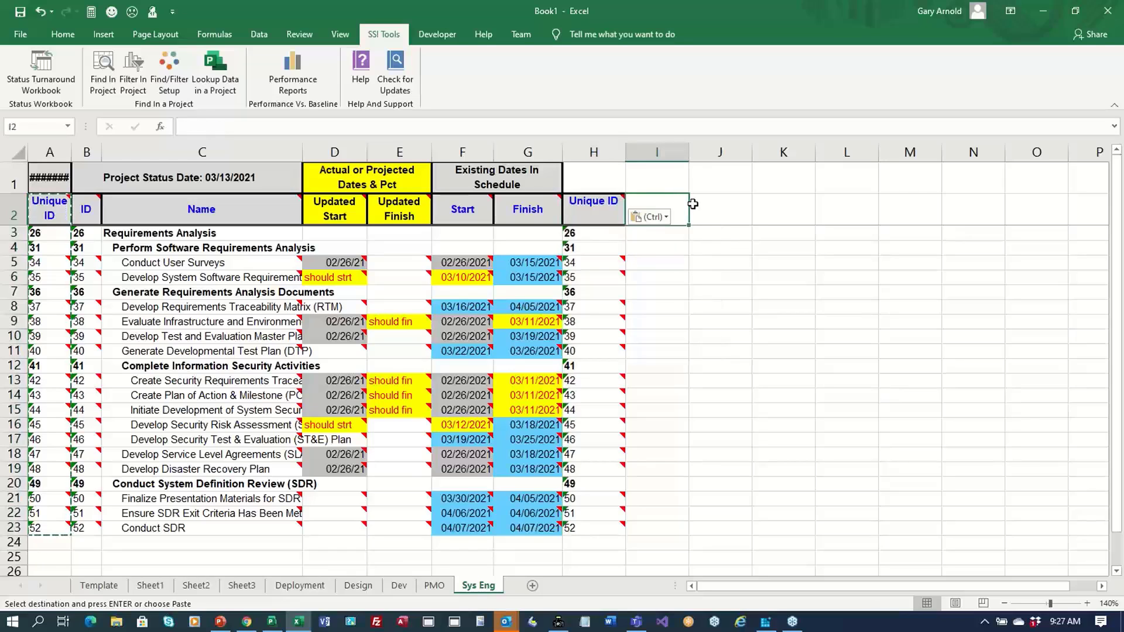
text(OBS)
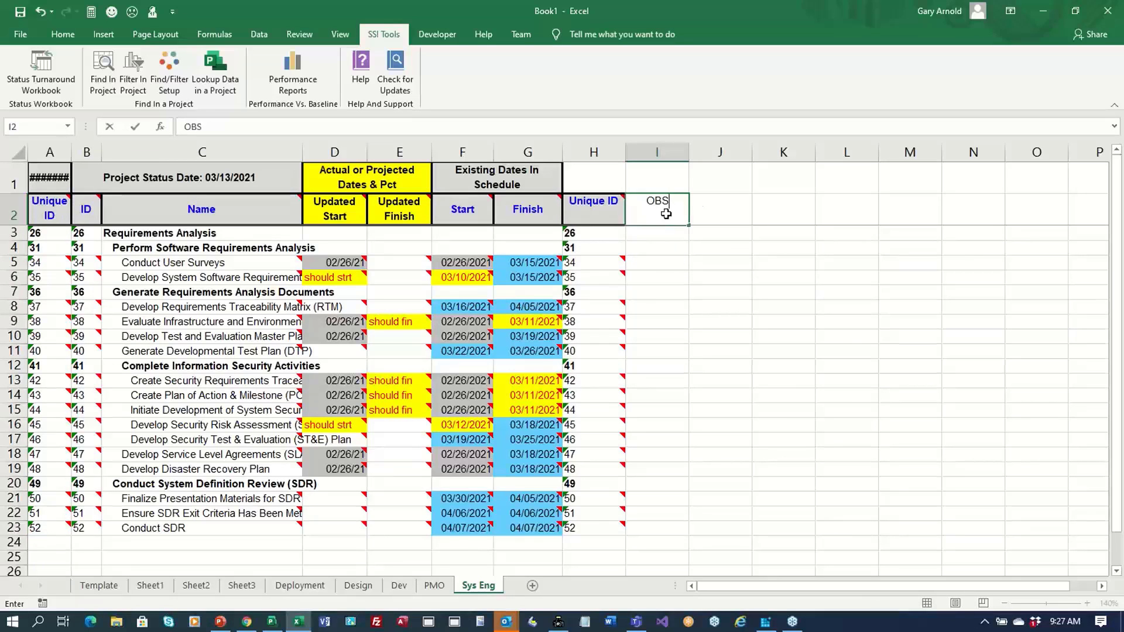
key(Return)
key(Return)
key(Return)
key(Return)
key(Return)
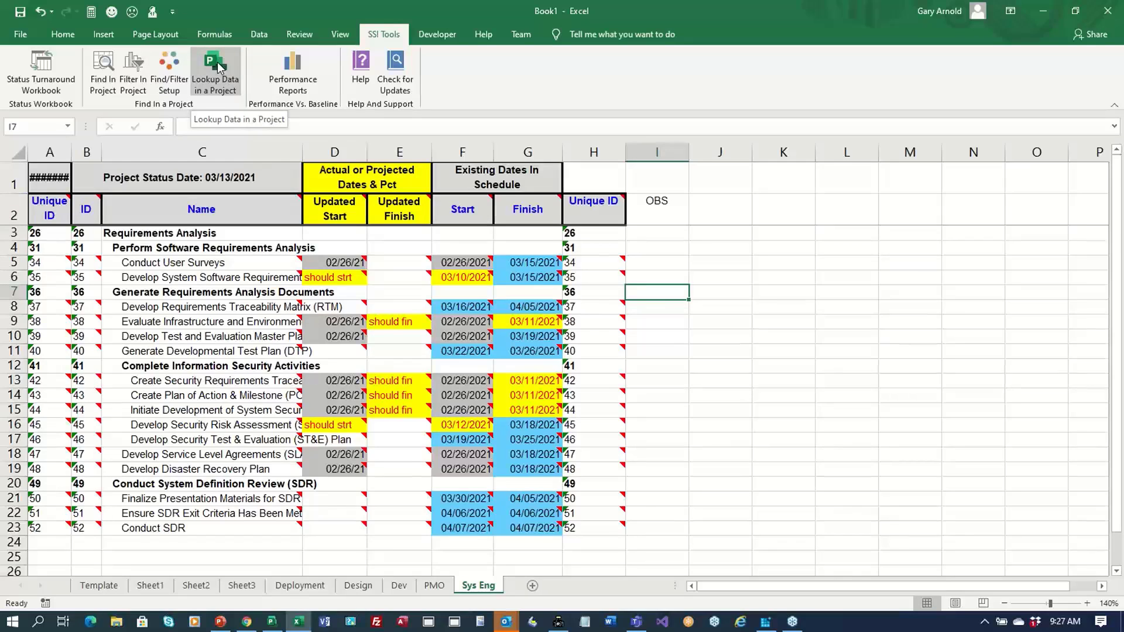
mouse_move(598, 204)
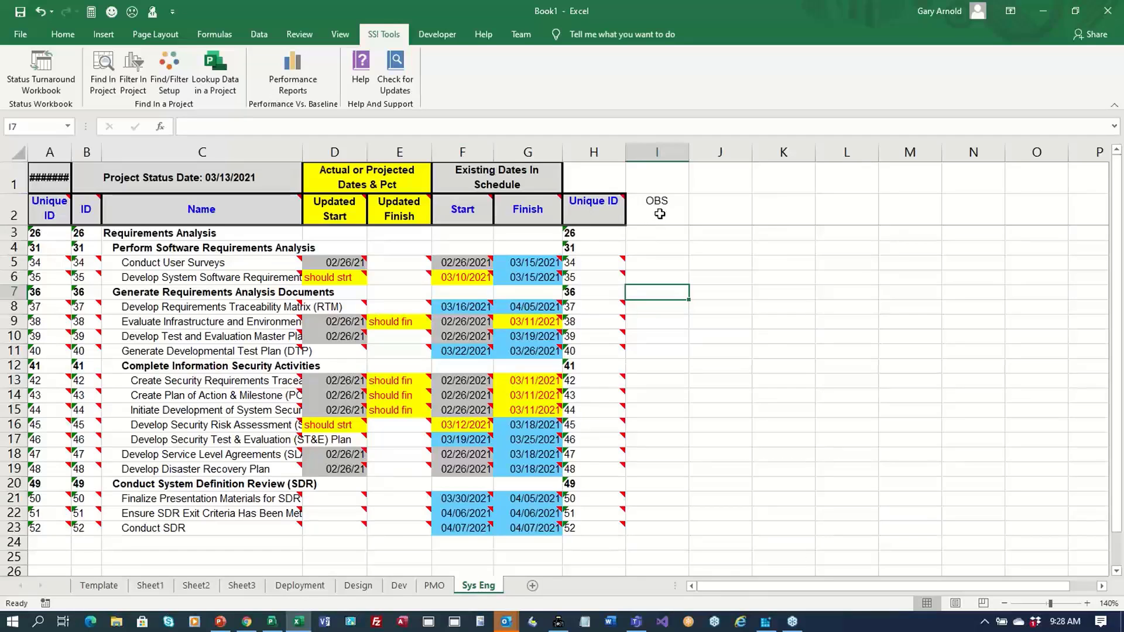
click(715, 211)
click(779, 210)
click(828, 211)
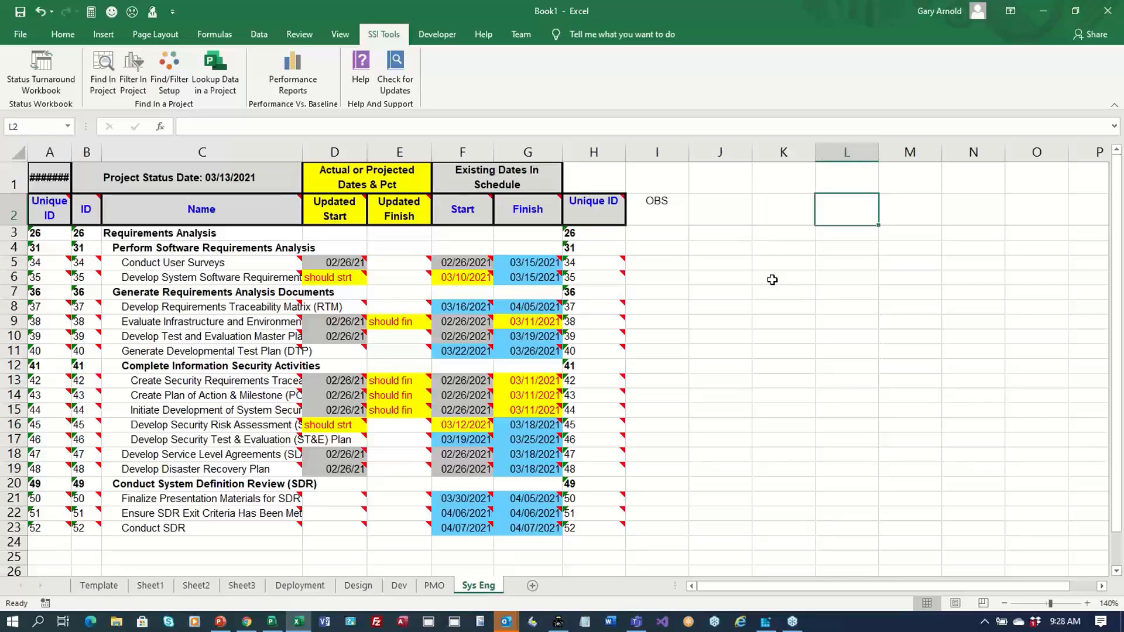
Step: Generate the monthly performance reports for all tasks in ExampleProject.mpp, cumulative through the current status date, and check BL Dur and Earn BL Dur
click(297, 81)
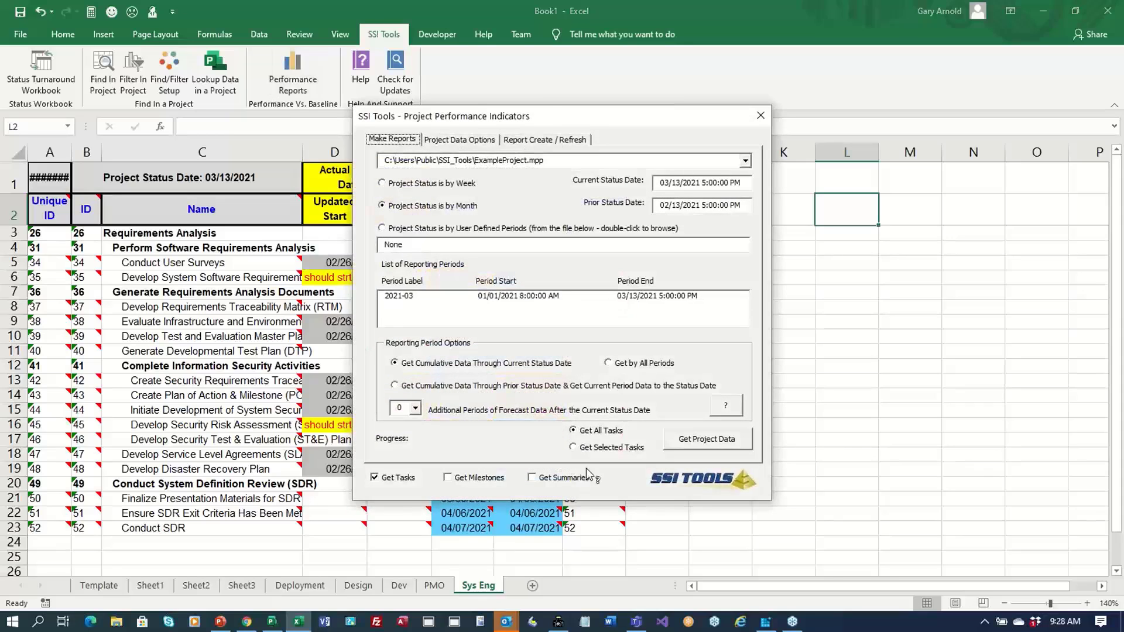
click(708, 442)
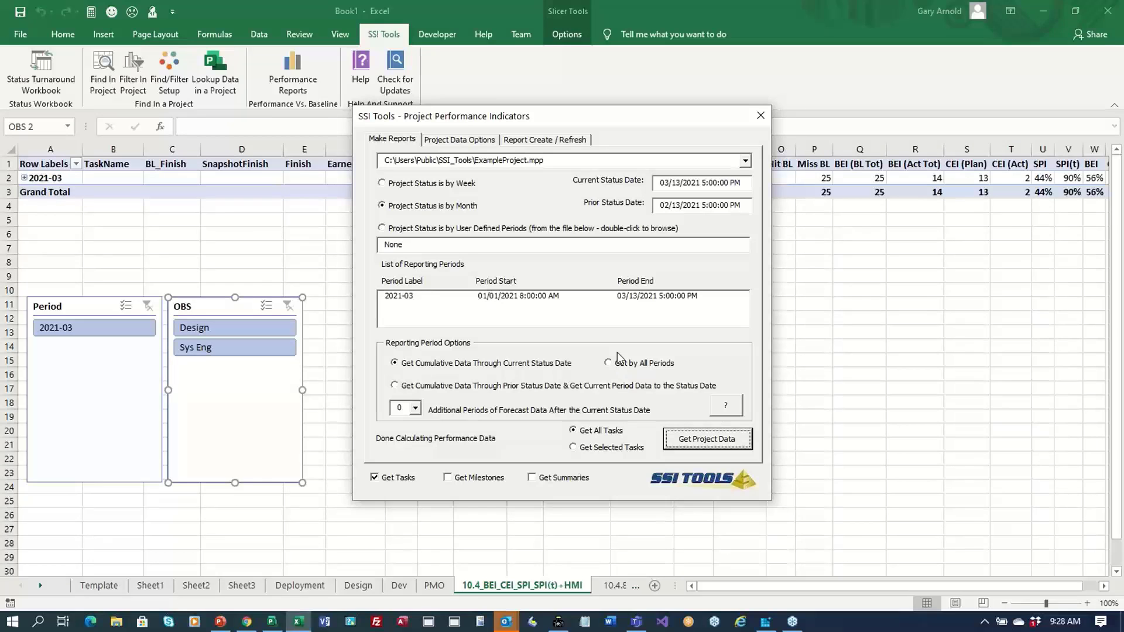
drag(615, 117, 736, 245)
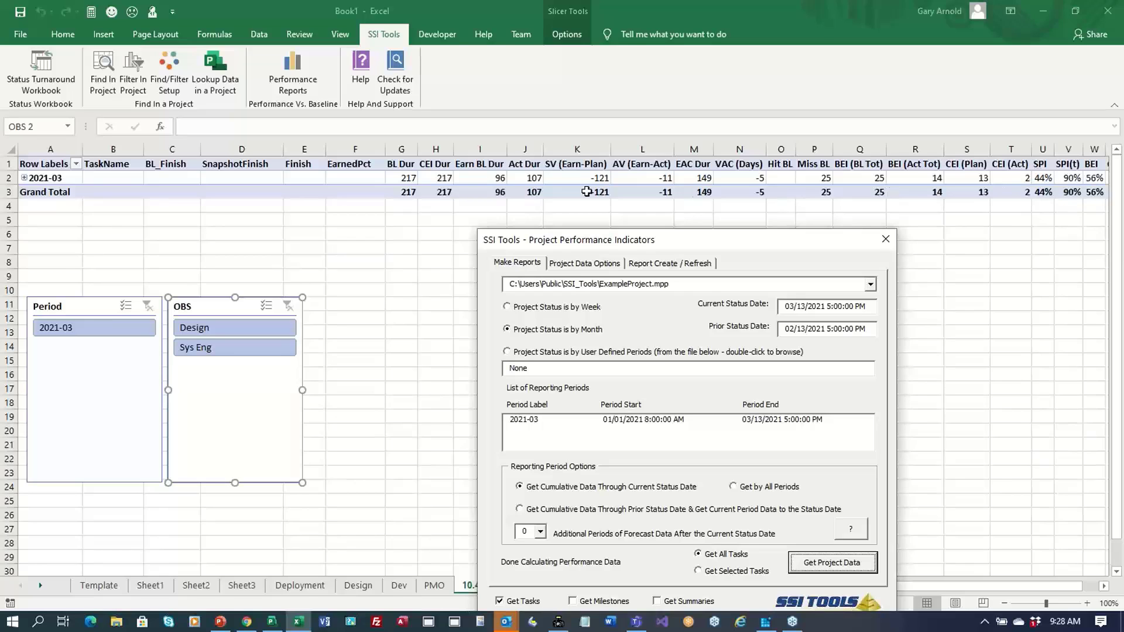
click(397, 175)
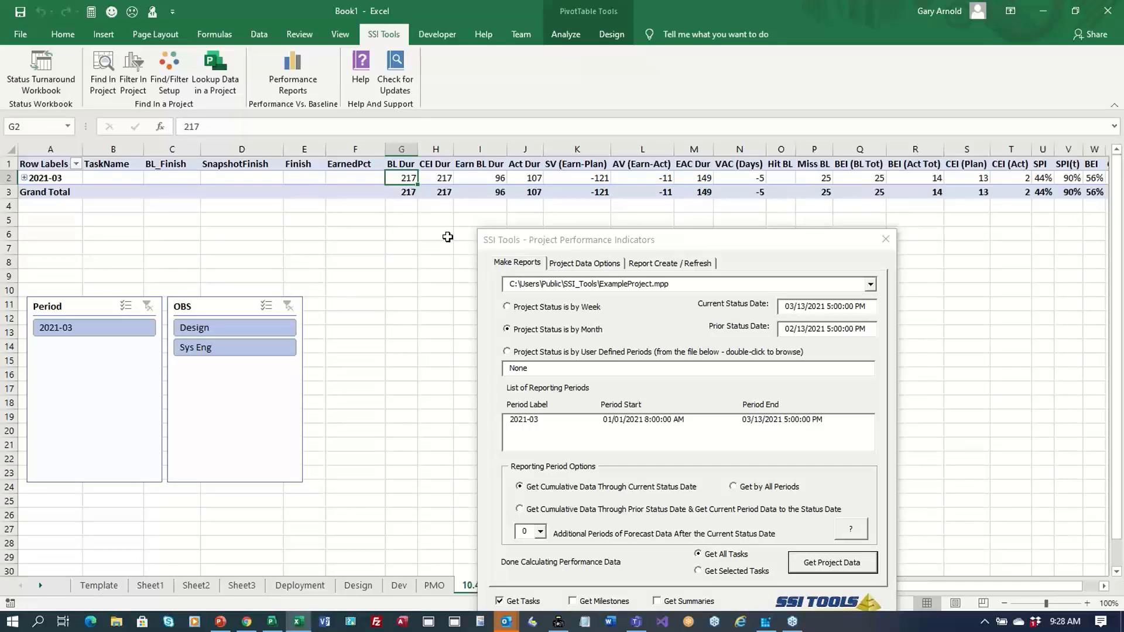
click(481, 179)
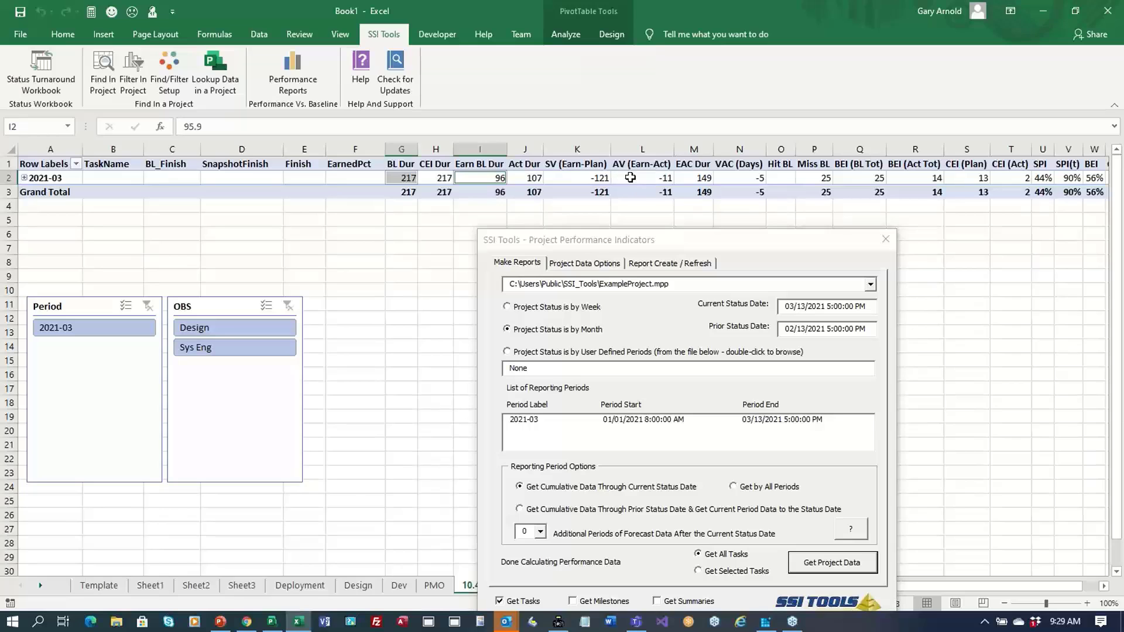
Step: Show the 10.4.8_ScheduleRateChartByDays sheet and move its chart clear of the pivot table
drag(740, 236, 1012, 206)
click(613, 585)
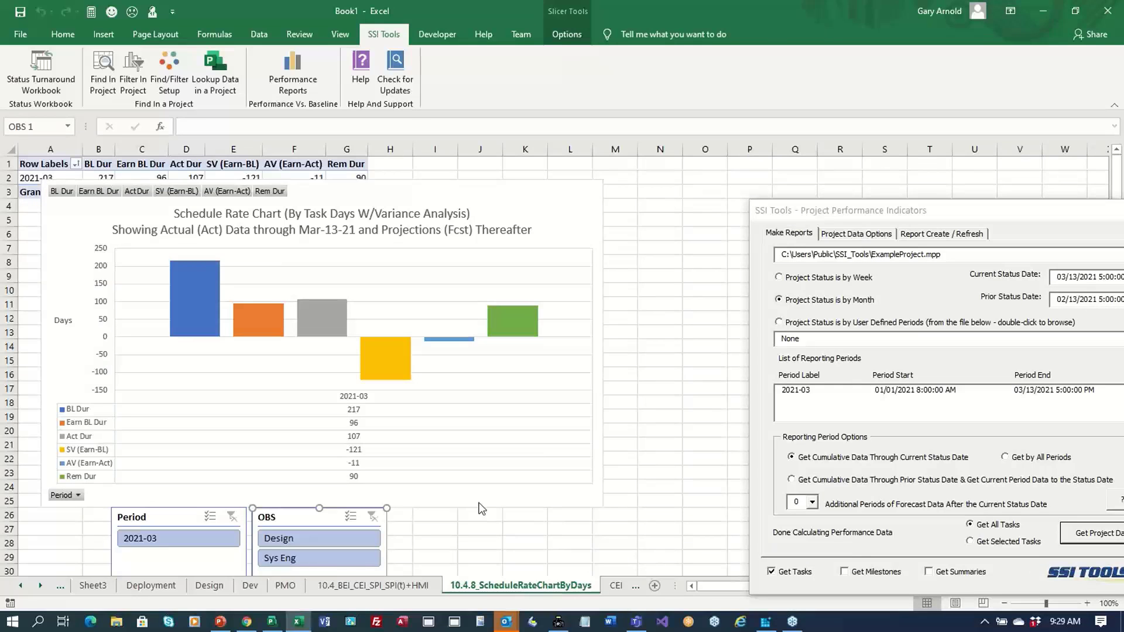
drag(398, 201, 450, 218)
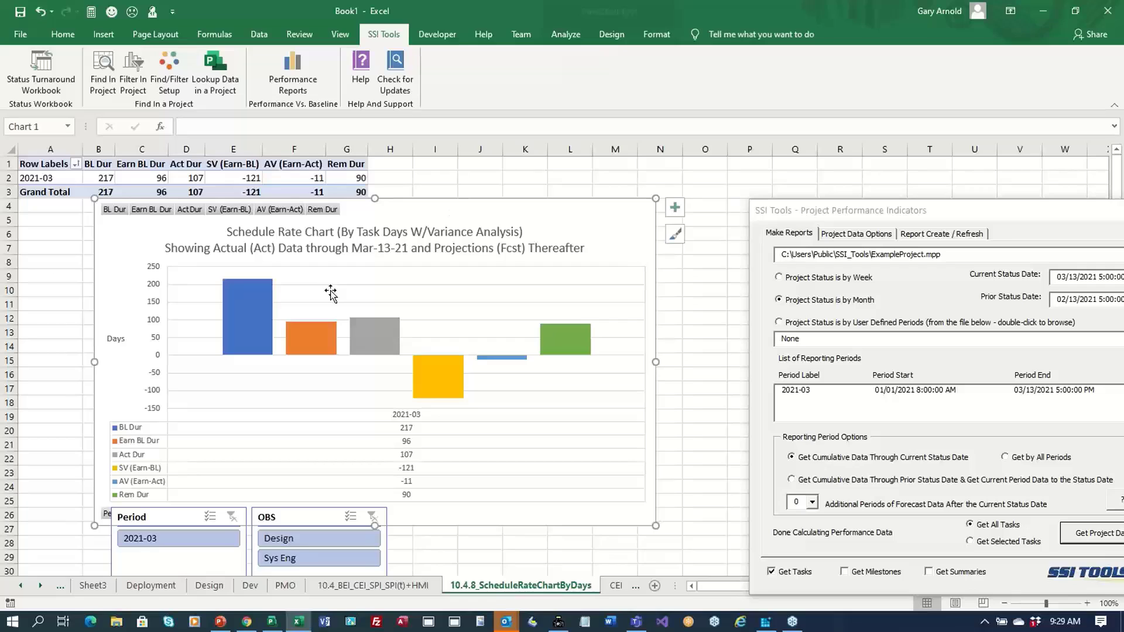
Step: Examine the BL Dur, Earn BL Dur, Act Dur, SV (Earn-BL) and Rem Dur bars in the schedule rate chart
click(248, 308)
click(311, 339)
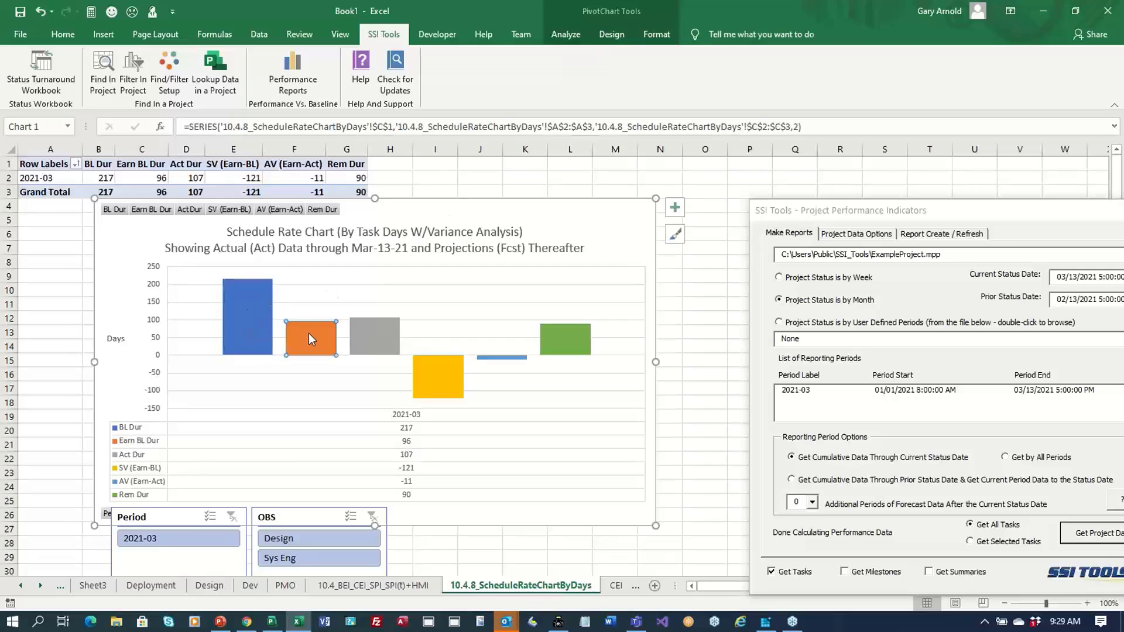
click(445, 391)
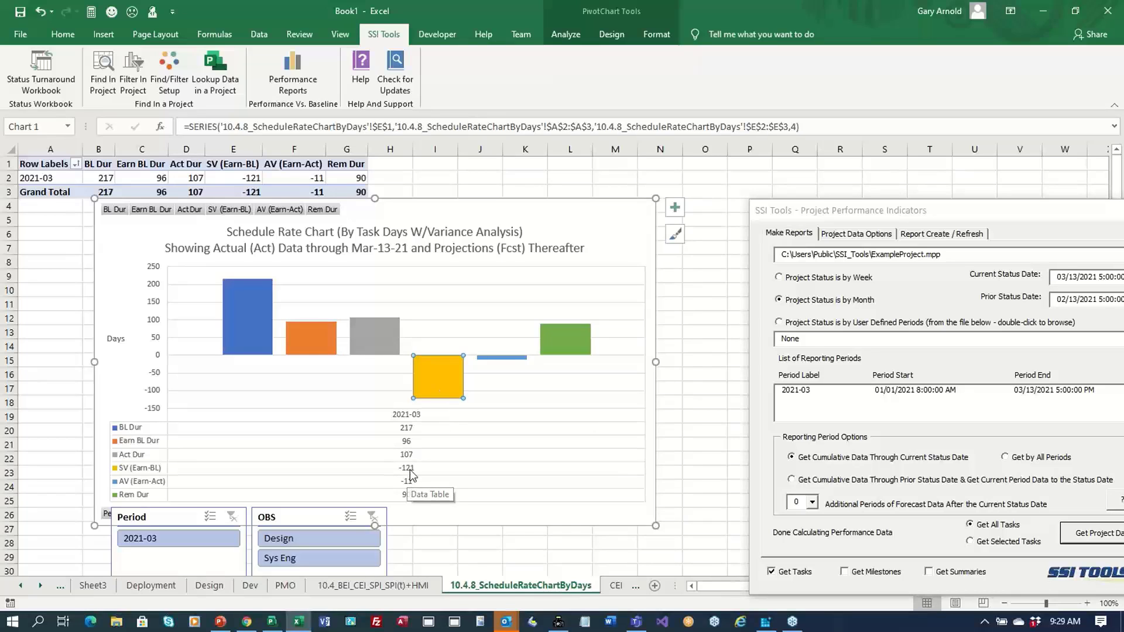
mouse_move(458, 401)
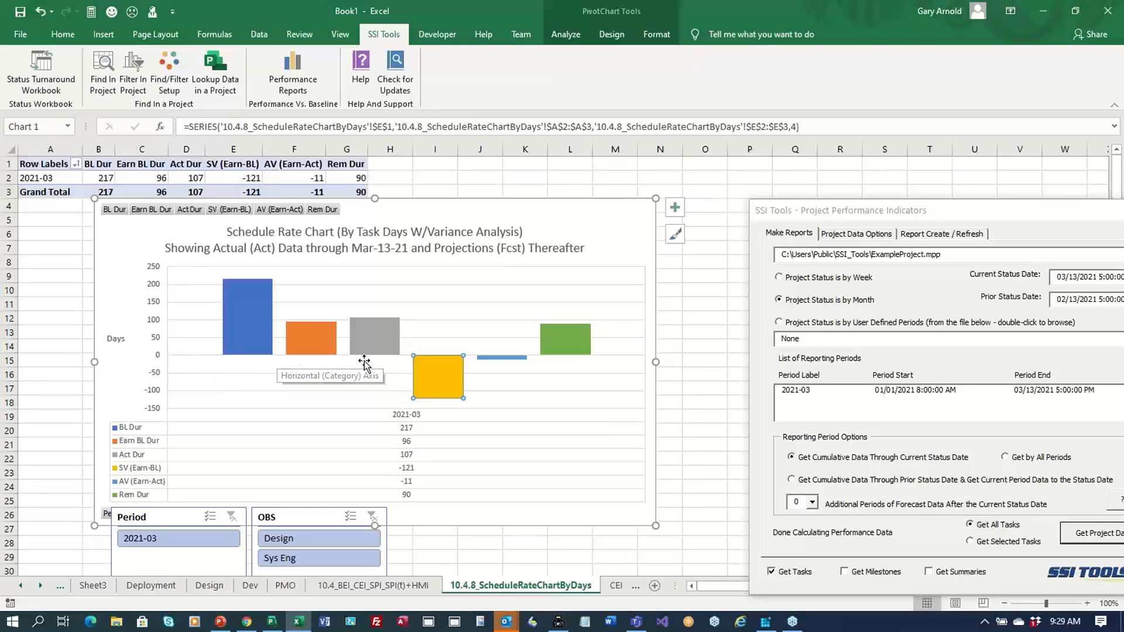
mouse_move(426, 388)
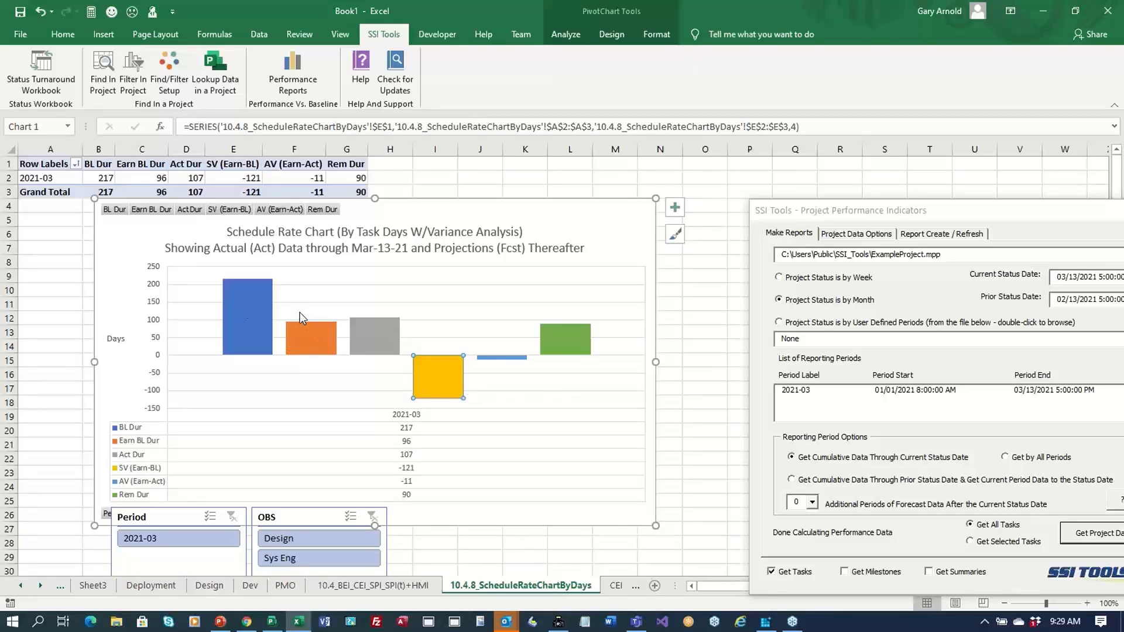
mouse_move(243, 310)
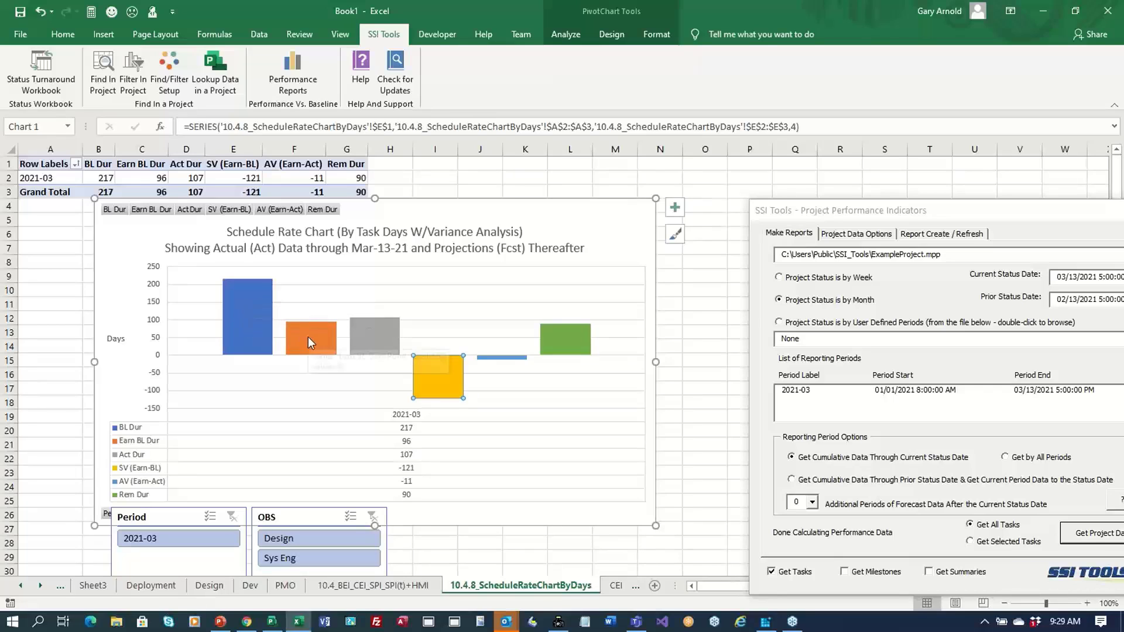
mouse_move(379, 332)
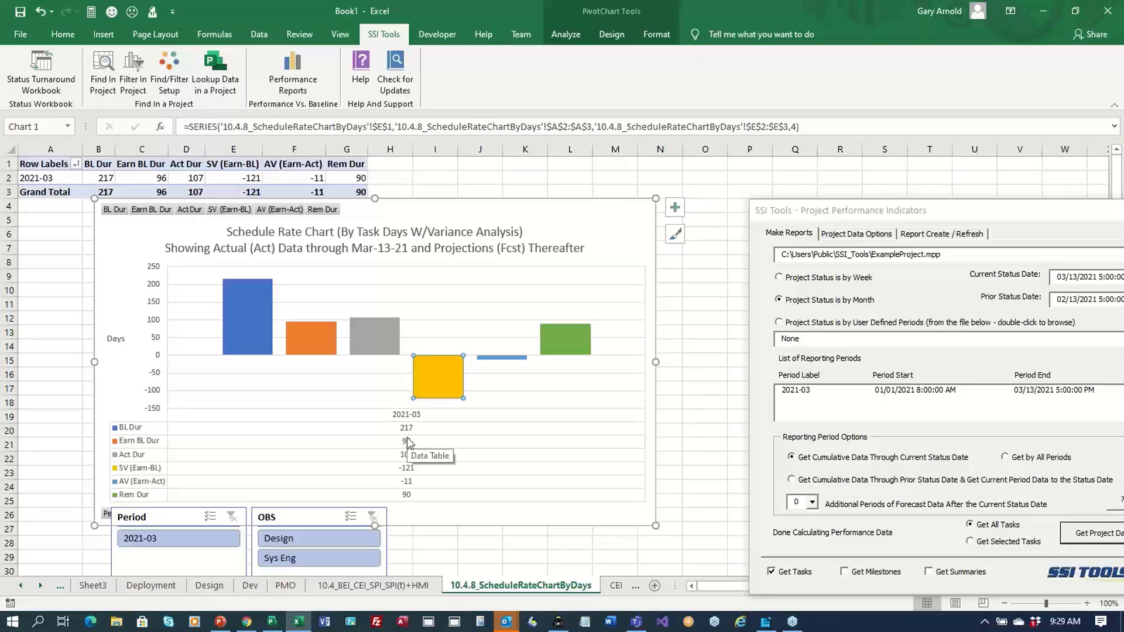
click(574, 338)
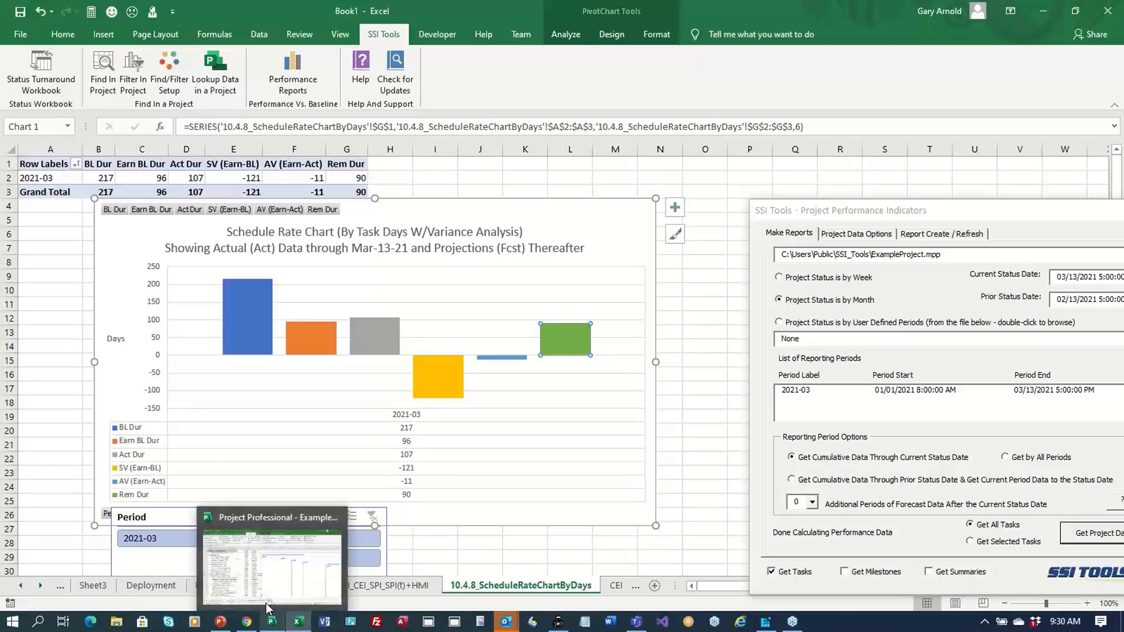
Step: Switch to ExampleProject.mpp in Project and review the schedule down to the Requirements Analysis tasks
click(268, 605)
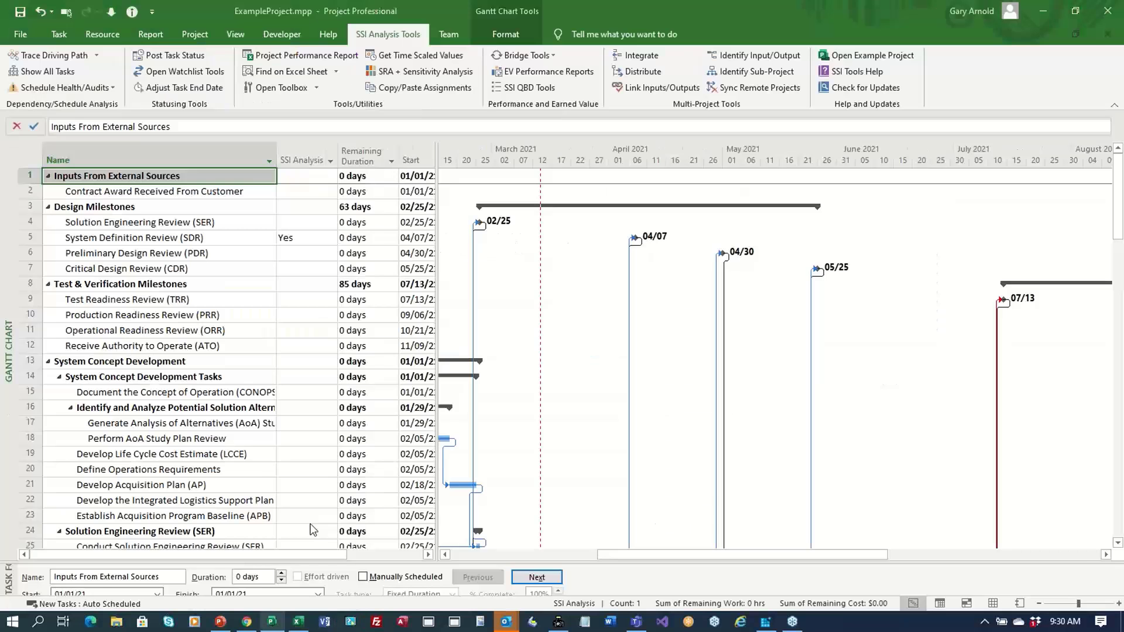
click(175, 154)
scroll(367, 356, down, 3)
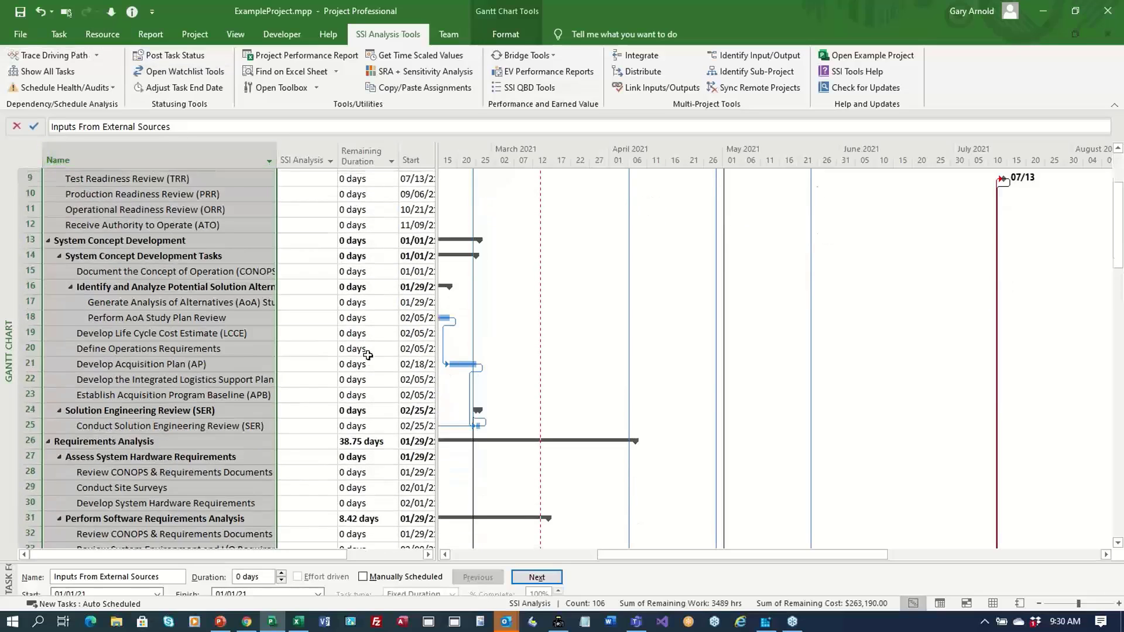
scroll(368, 355, down, 5)
scroll(551, 395, down, 2)
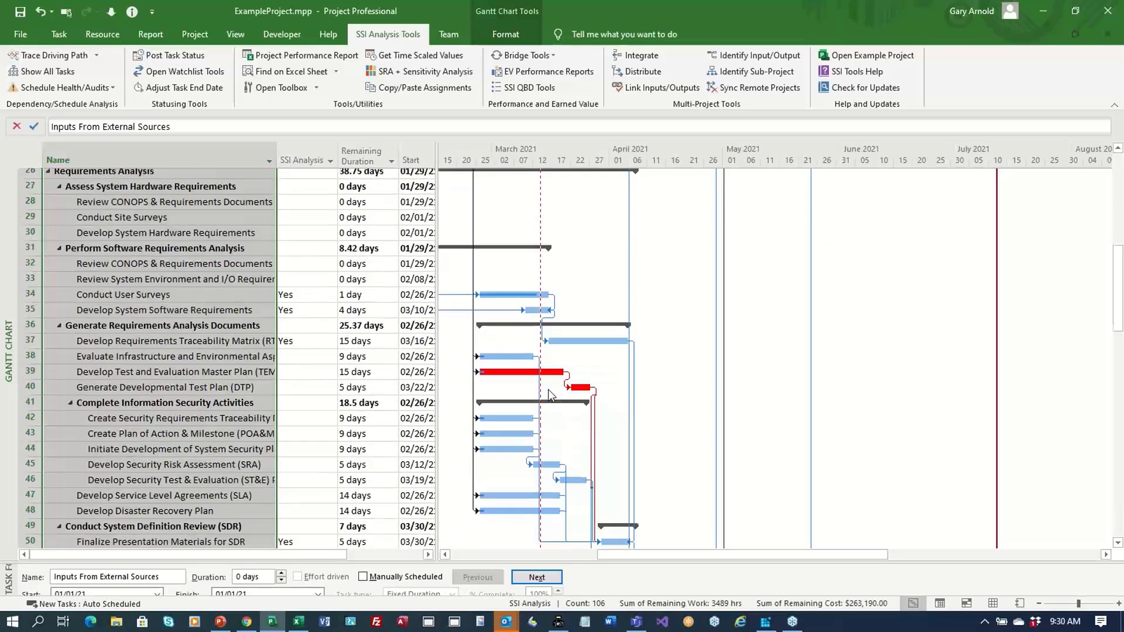
scroll(550, 395, down, 1)
scroll(537, 393, down, 1)
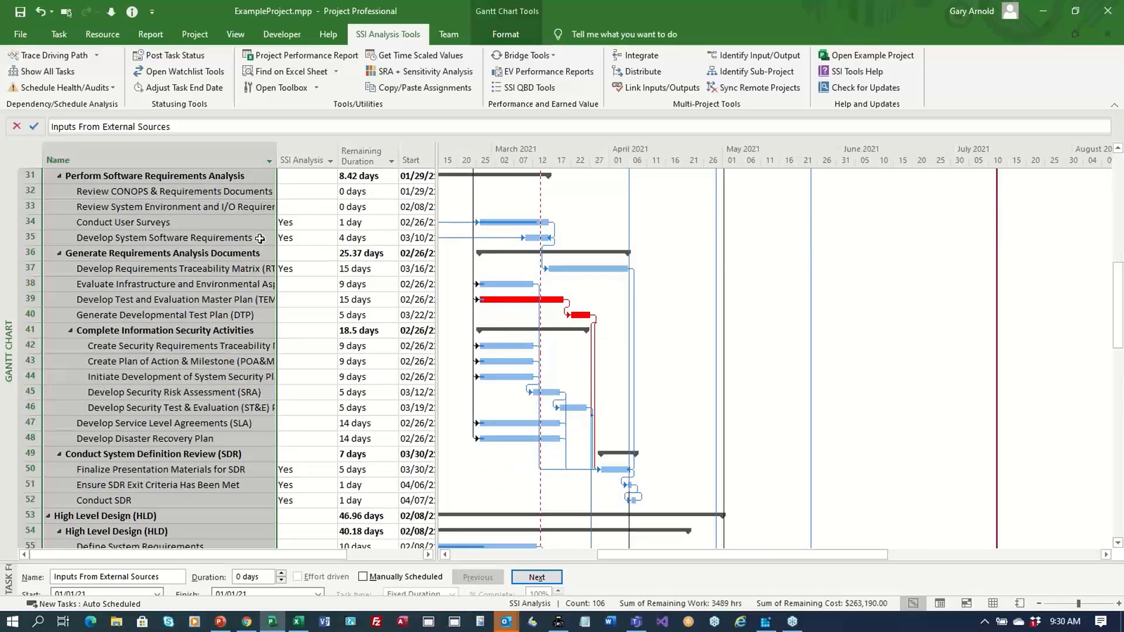
Step: Highlight tasks 34 to 48, select all task names, and pick the Develop Test and Evaluation Master Plan task
drag(244, 222, 237, 439)
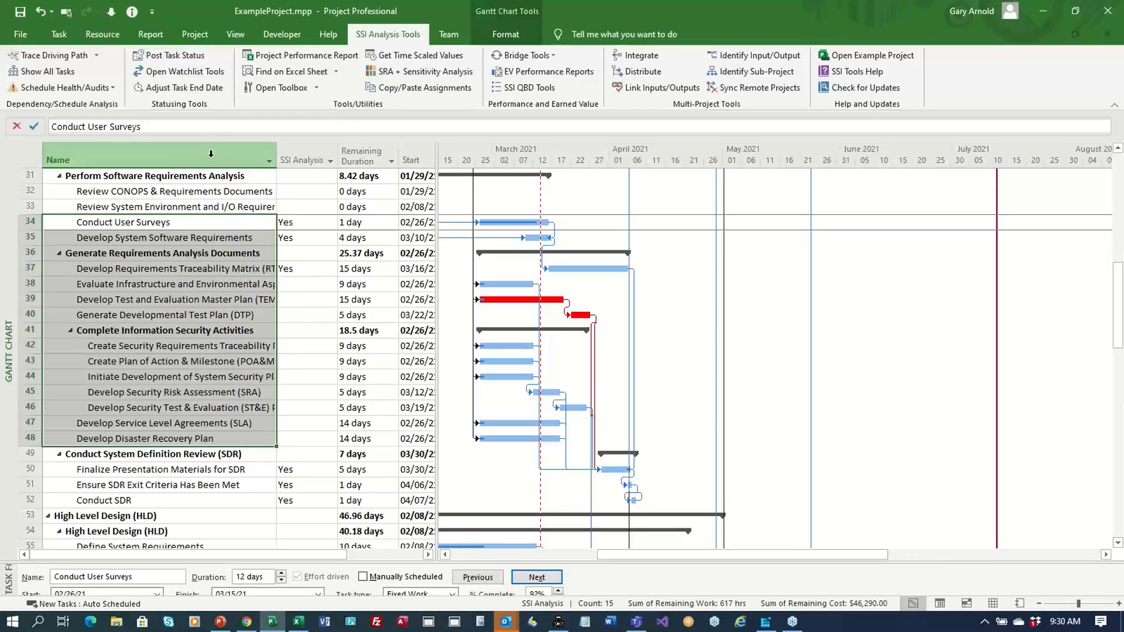
key(ctrl+a)
click(246, 299)
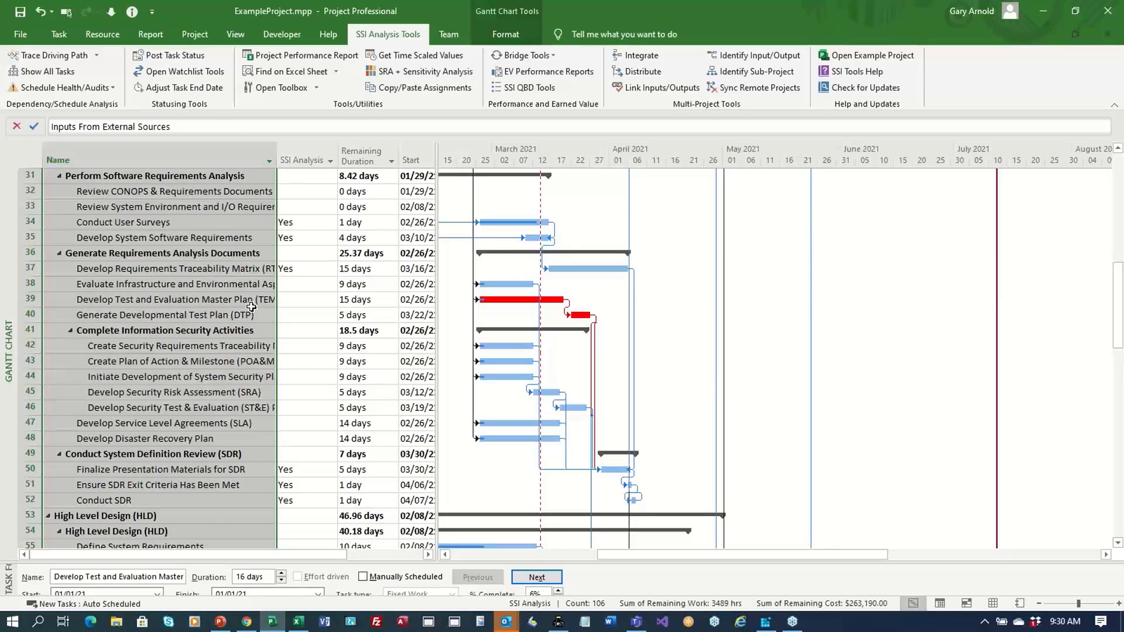
Step: Adjust the end date of the Conduct User Surveys task to March 19, 2021 with the SSI end-date tool
click(244, 222)
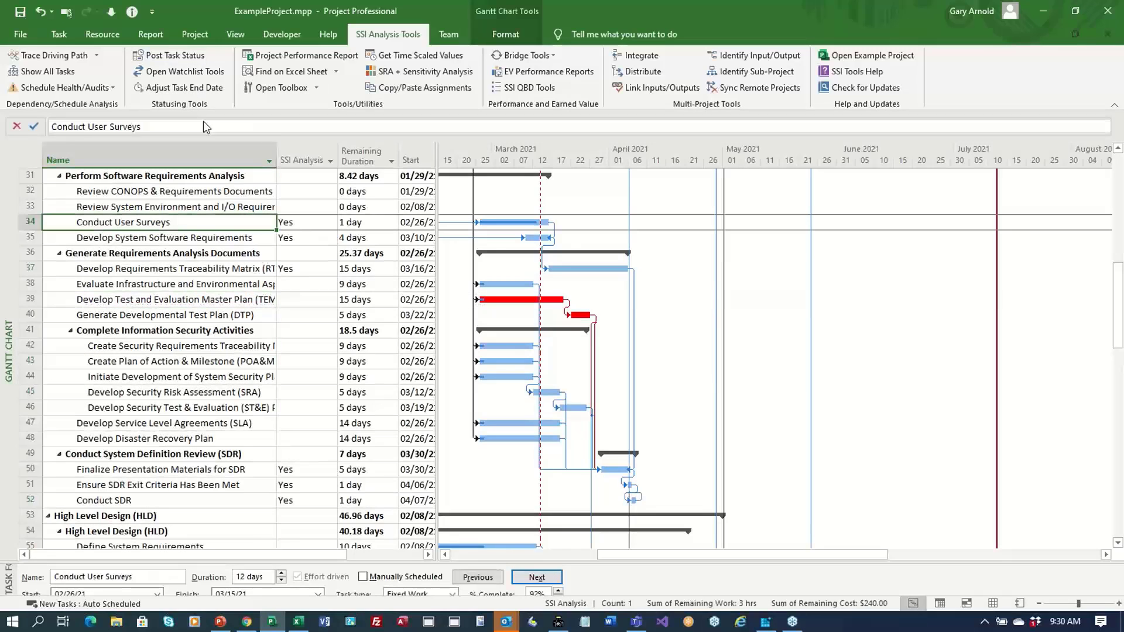
click(204, 87)
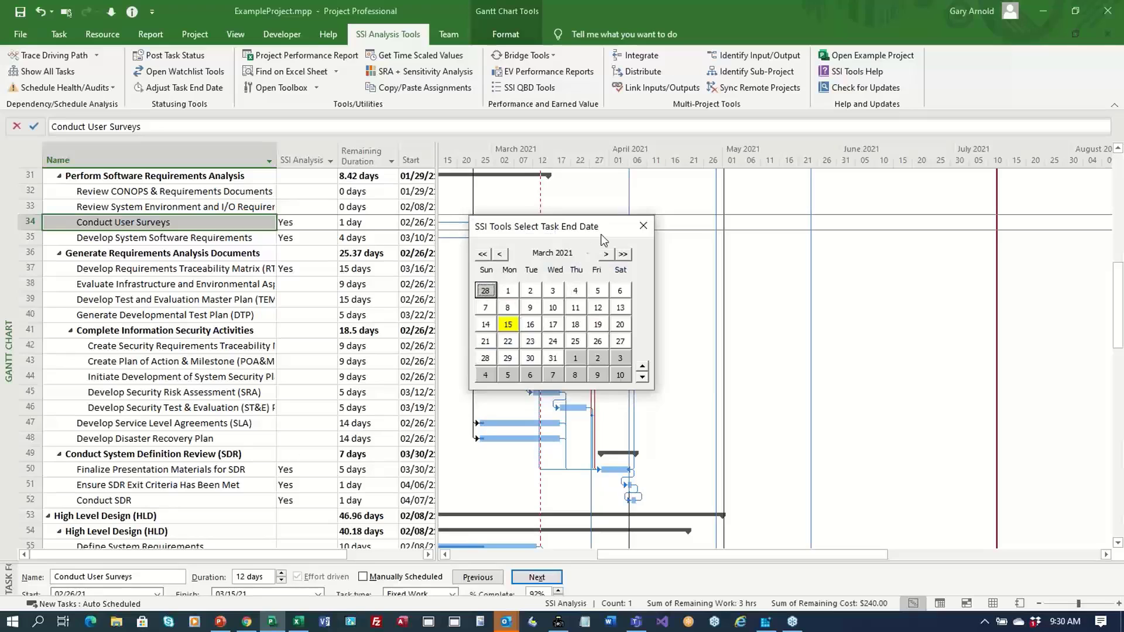
drag(603, 230, 506, 306)
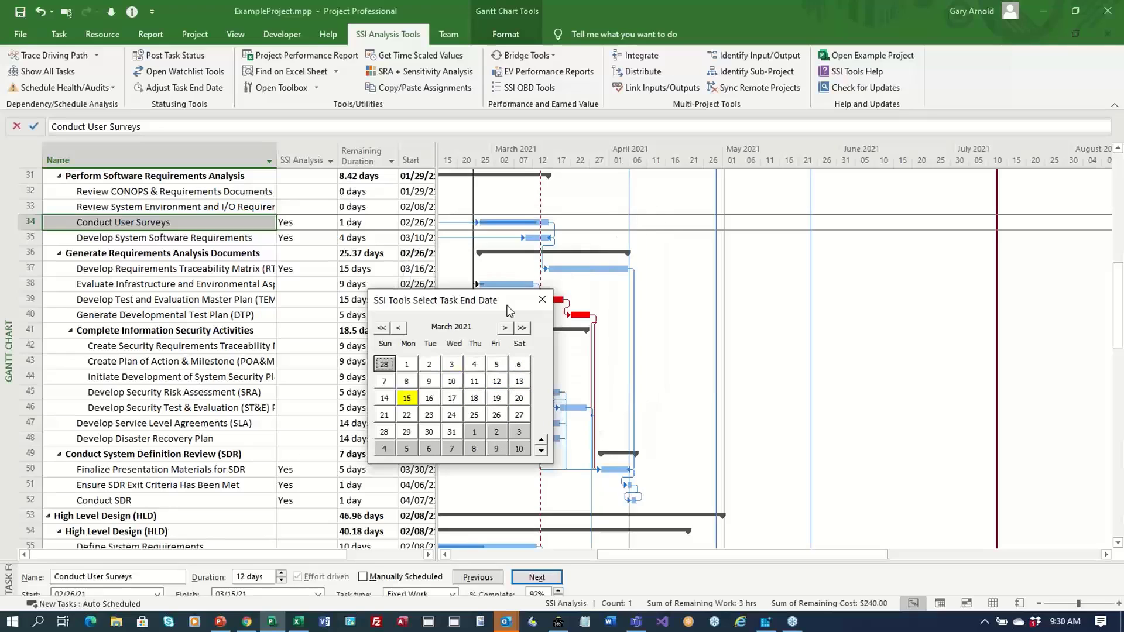
click(498, 400)
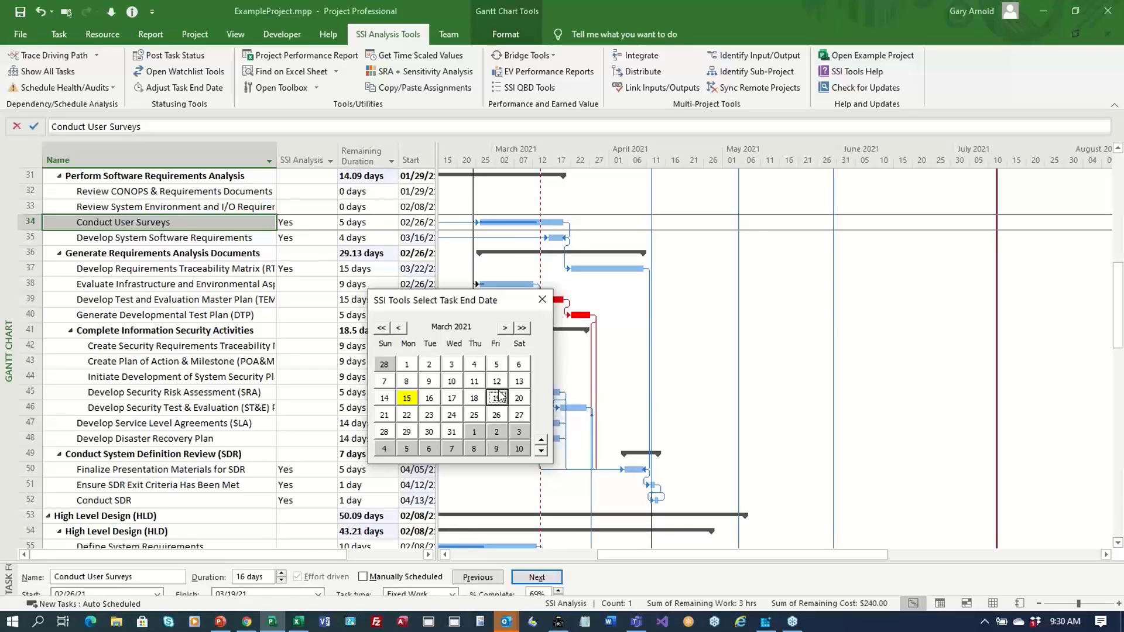
click(543, 299)
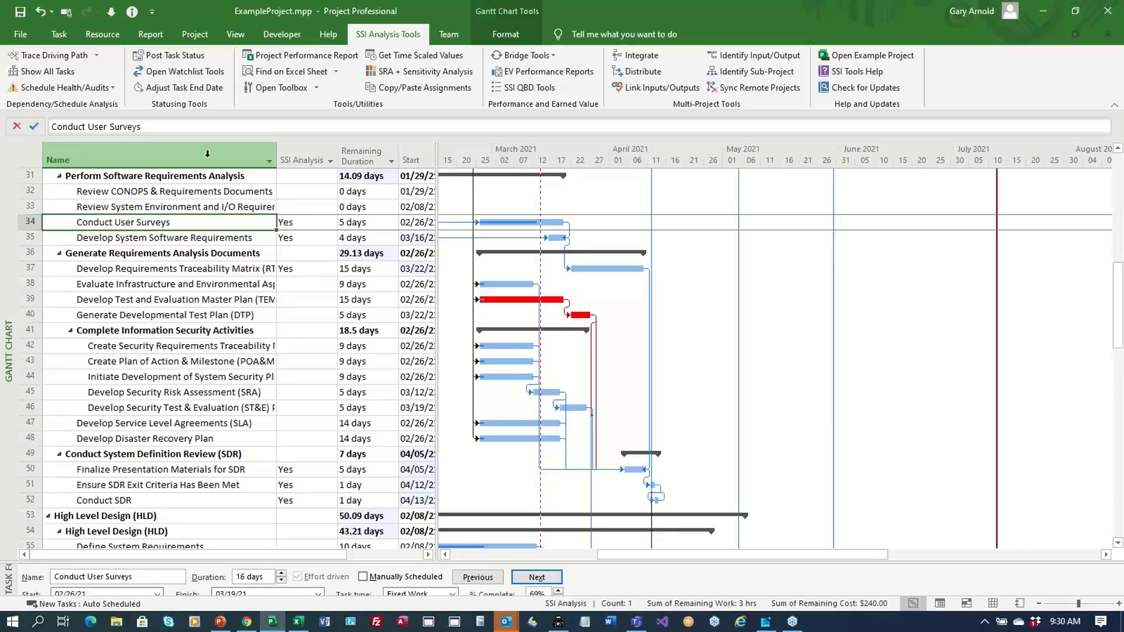
Step: Select all tasks in the schedule and check the project's status date without changing it
click(175, 159)
click(59, 33)
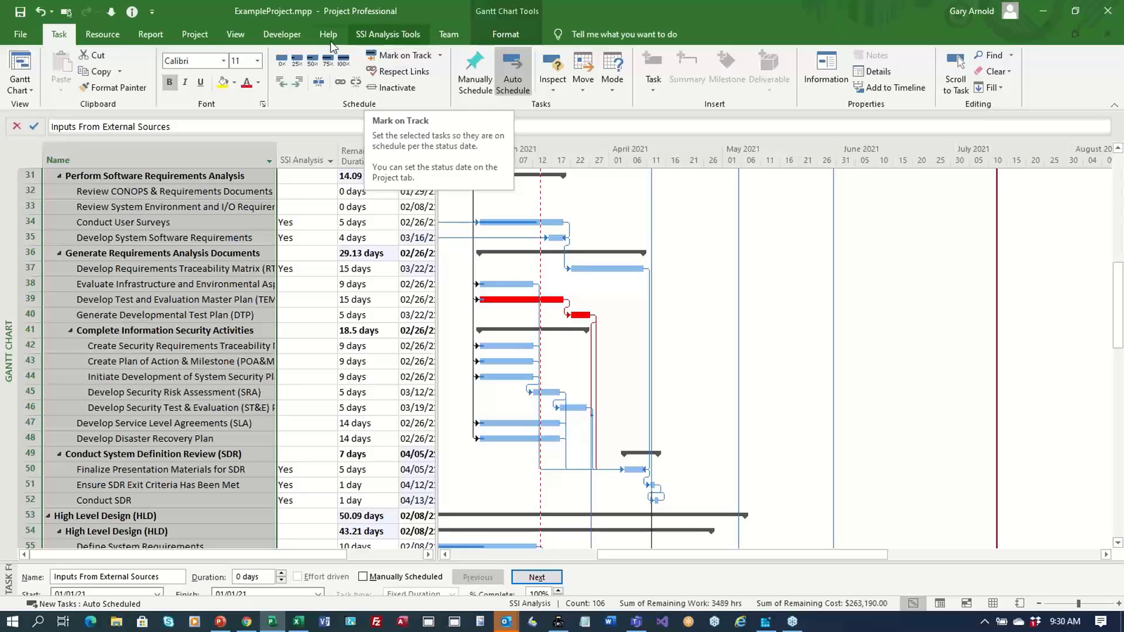
click(195, 34)
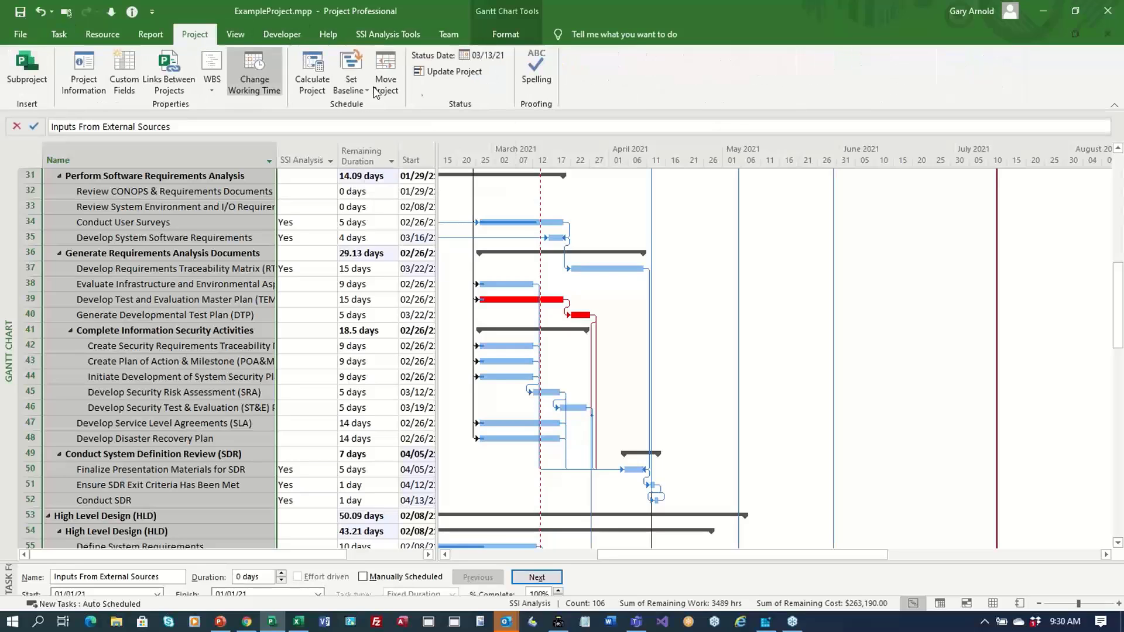
click(486, 55)
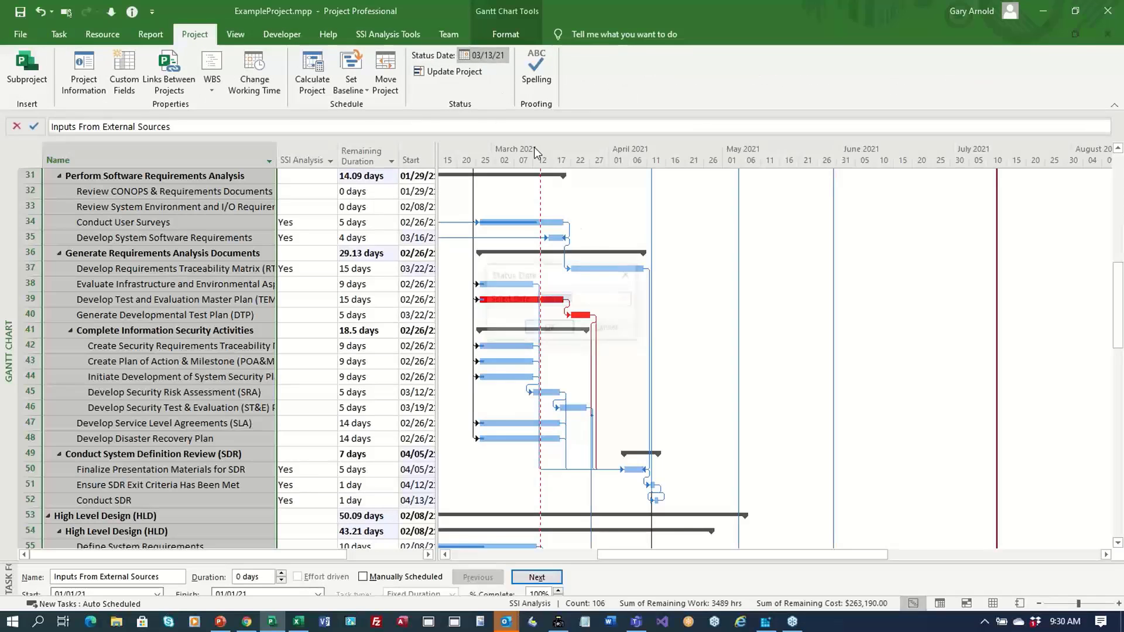
click(606, 329)
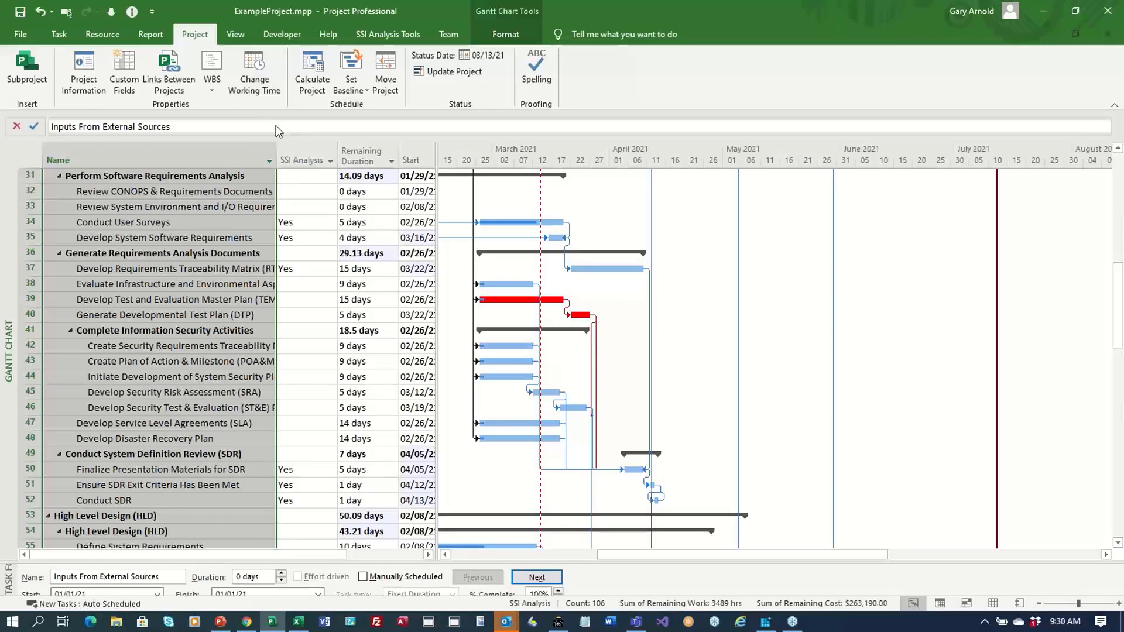
click(388, 34)
click(332, 60)
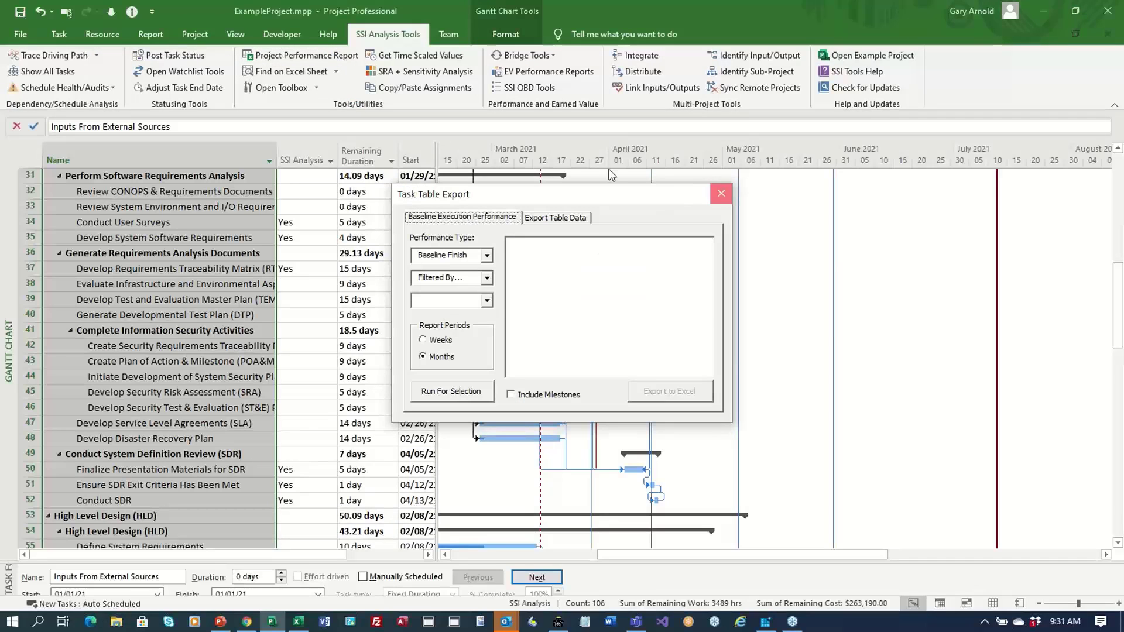
click(721, 193)
Step: Mark all selected tasks as on track per the status date
click(59, 34)
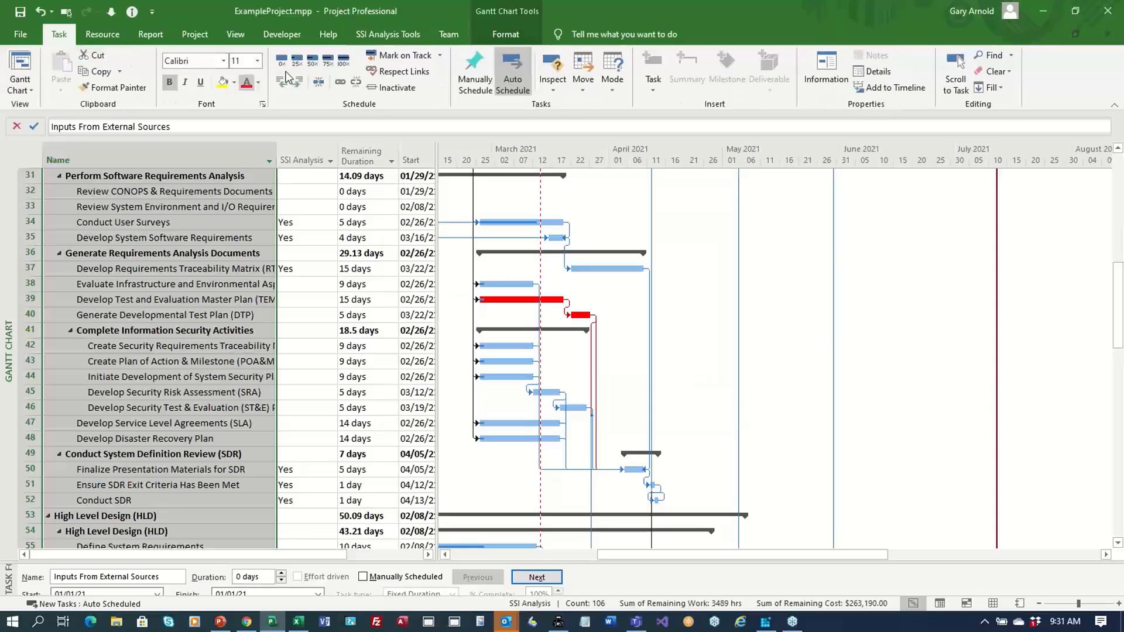
click(398, 55)
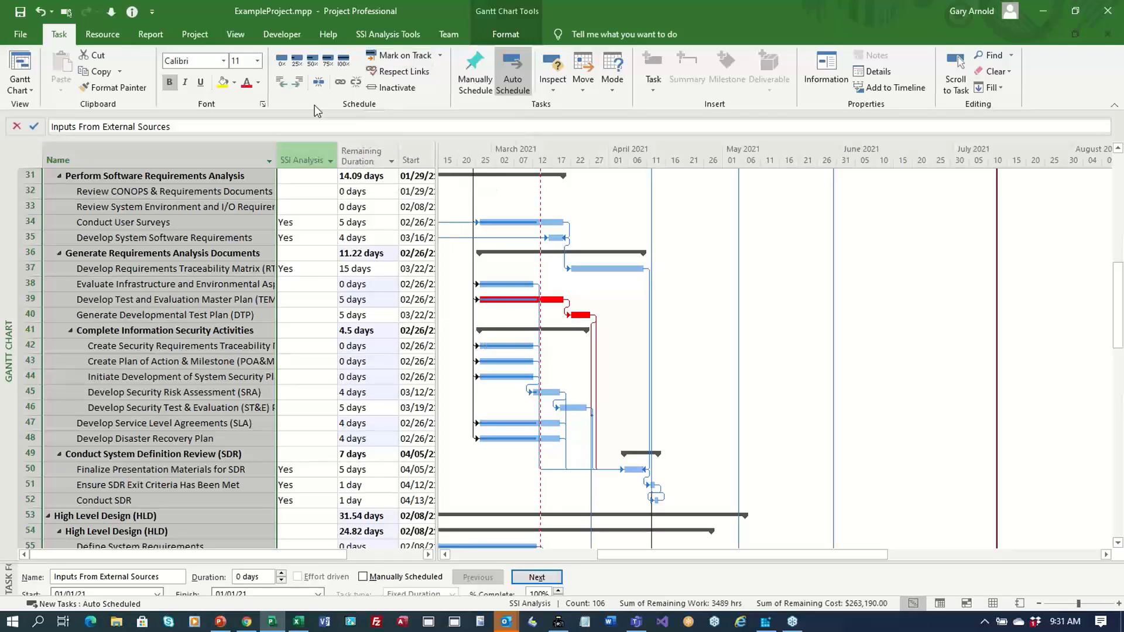
Step: Run the Project Performance Report on Baseline Finish for the selected tasks with weekly periods and export it to Excel
click(374, 40)
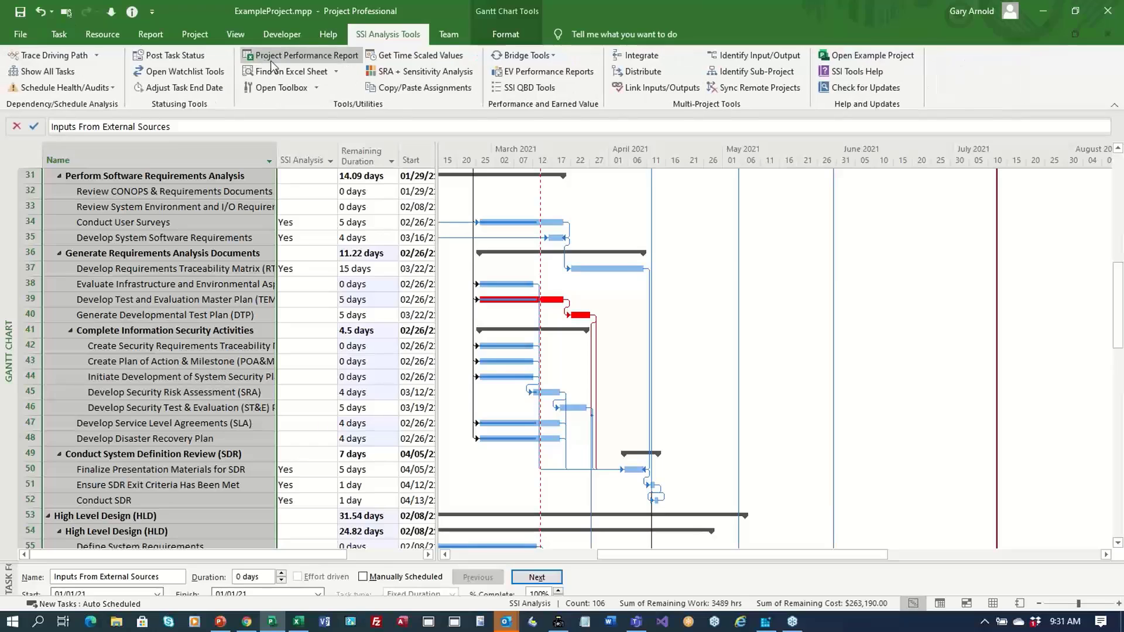
click(295, 56)
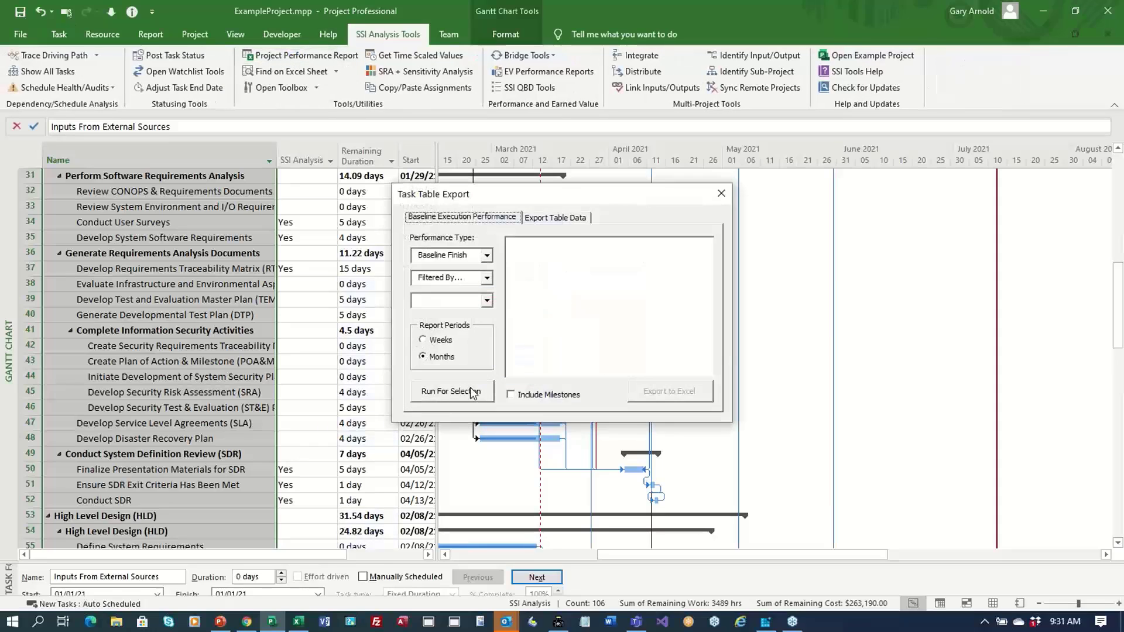
click(436, 341)
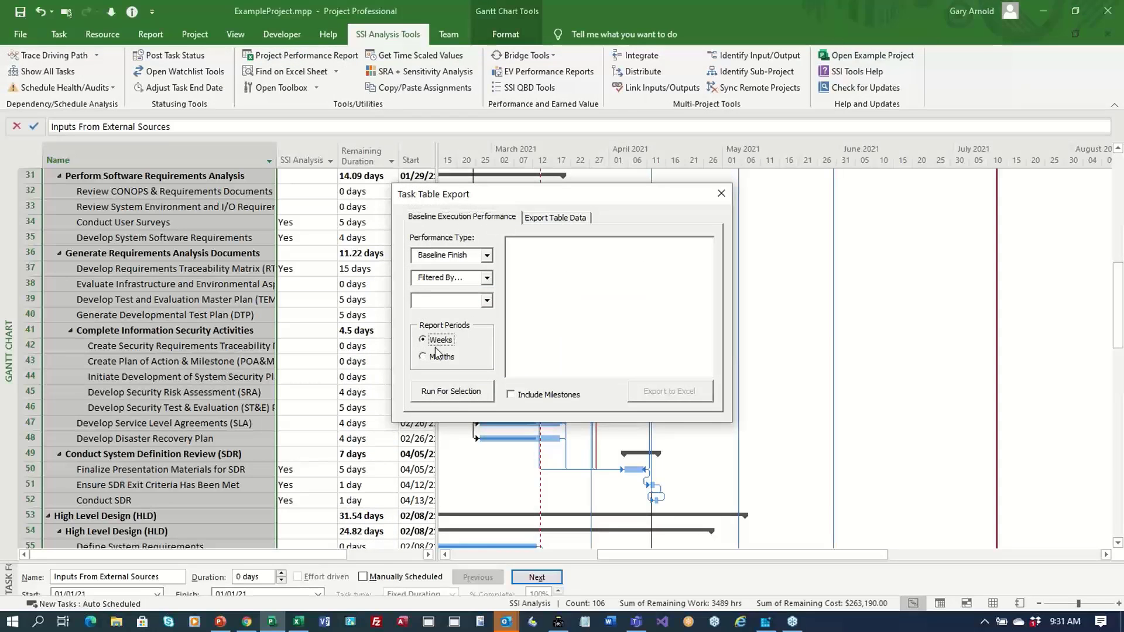
click(455, 391)
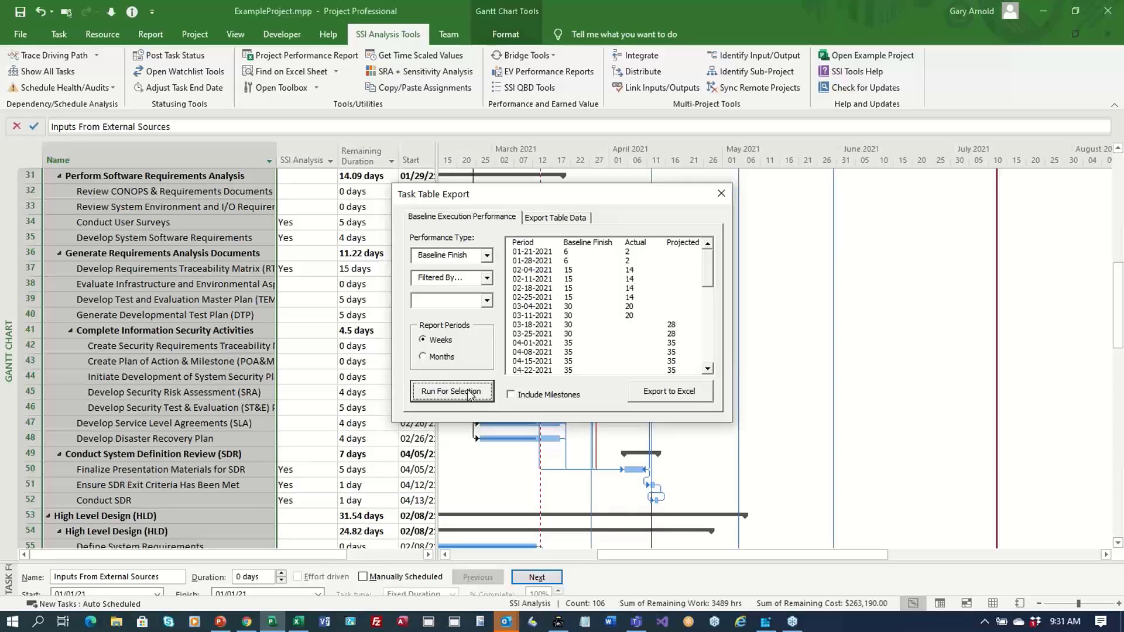
click(655, 392)
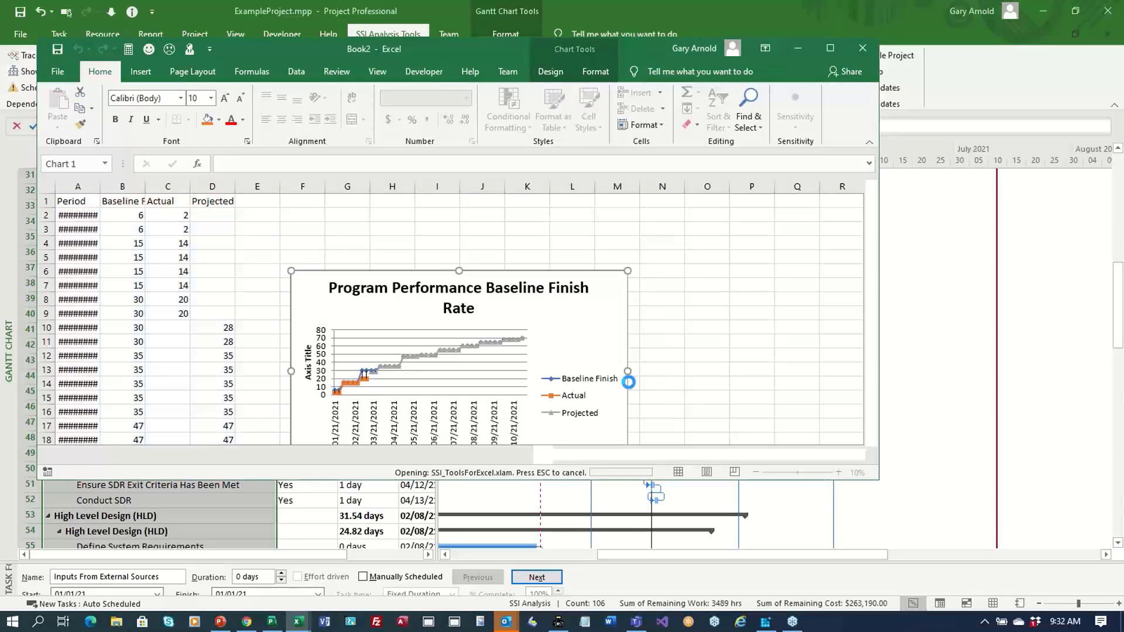
Step: Maximize the exported workbook, then enlarge the Baseline Finish Rate chart and reposition it further right of the data
drag(627, 271, 693, 225)
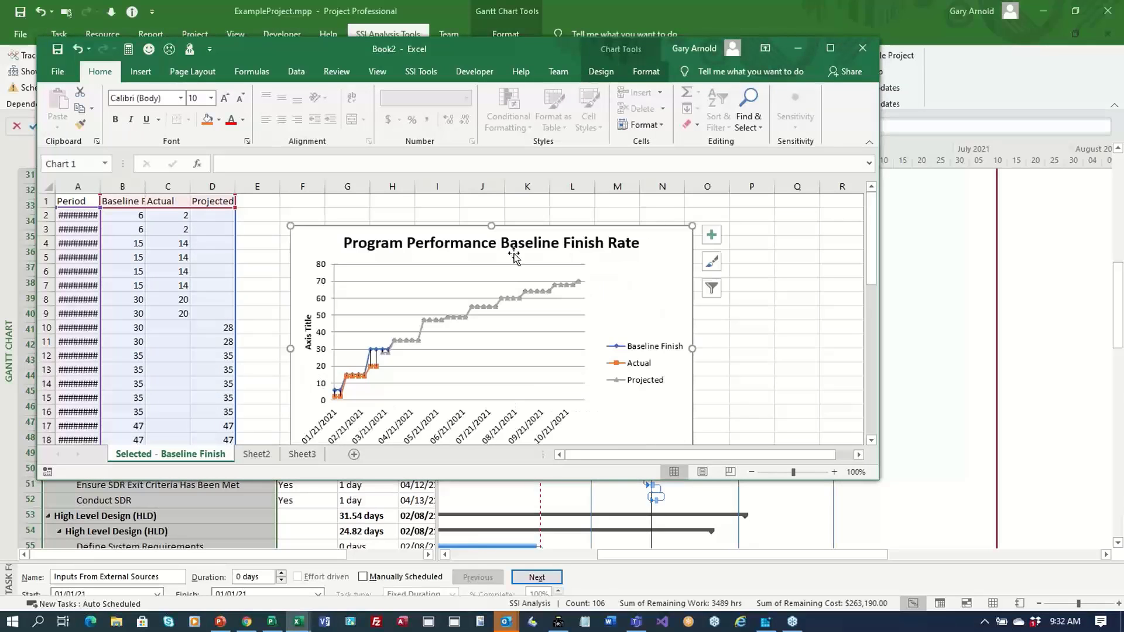
click(830, 48)
drag(655, 434, 837, 531)
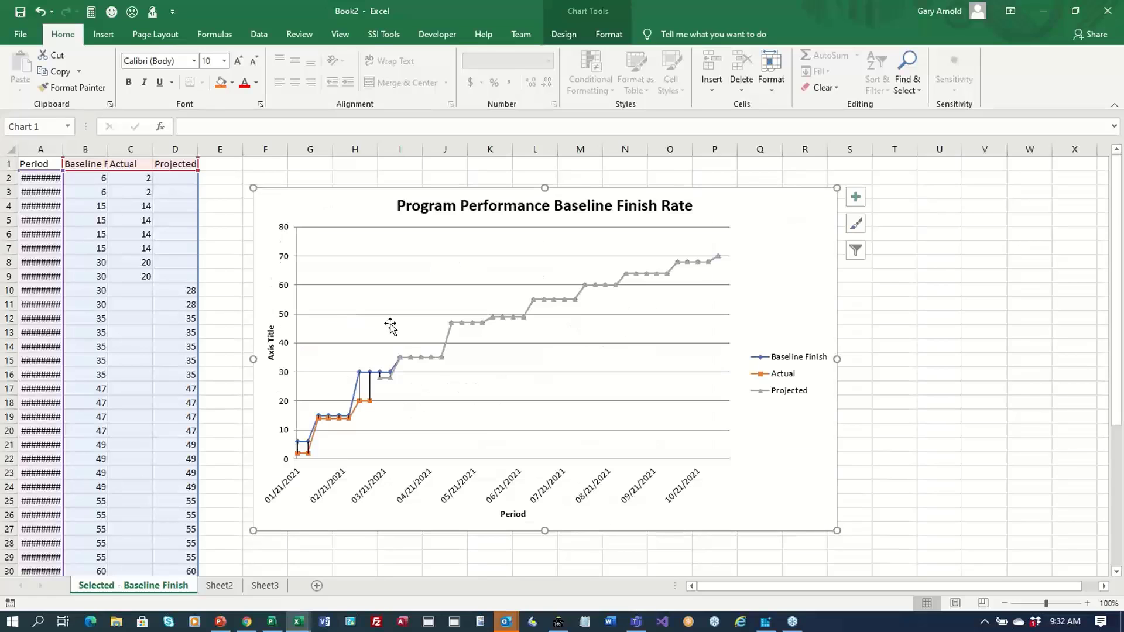
drag(341, 214, 448, 188)
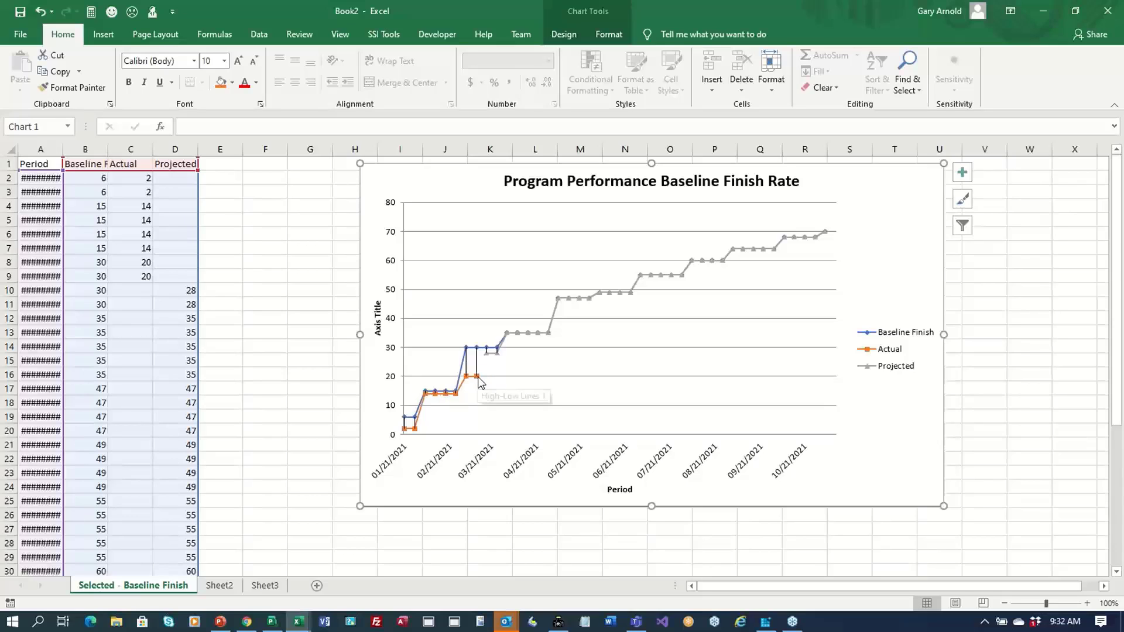
drag(936, 339, 1065, 334)
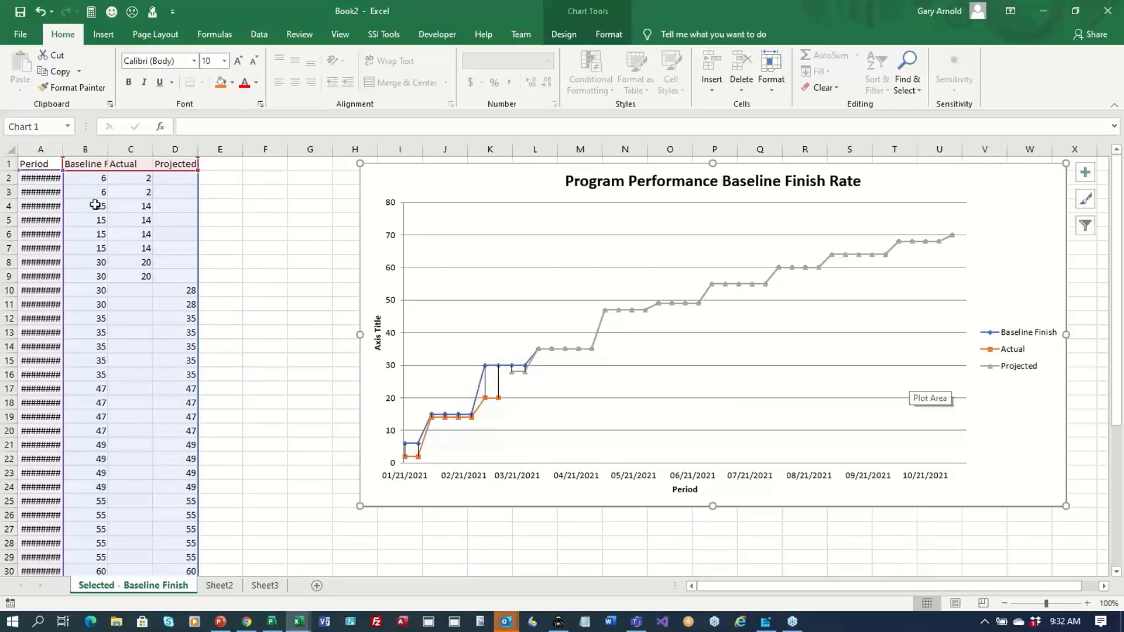
Step: Fit the Period column's width to its dates and enter the heading BEI in cell E1
double_click(62, 149)
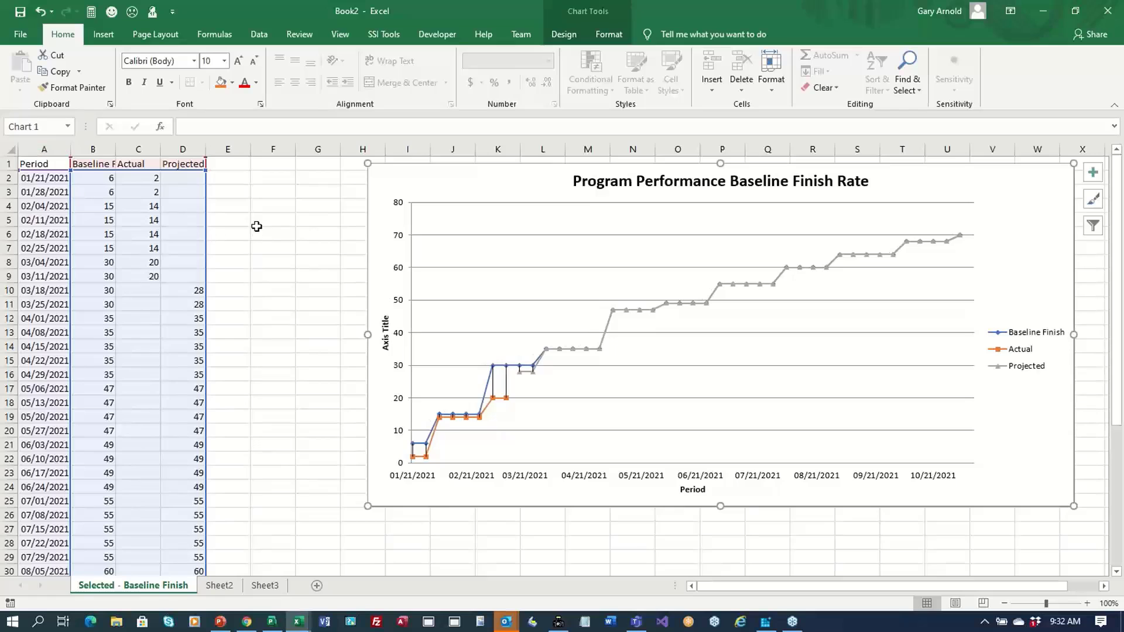
click(238, 191)
click(235, 169)
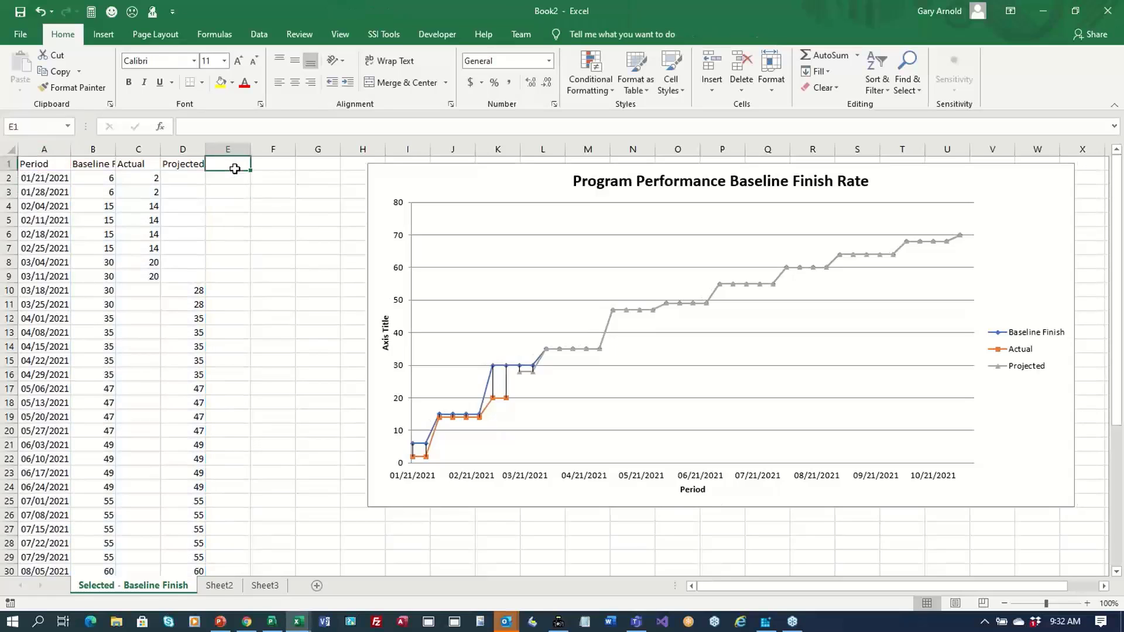
text(BEI)
key(Return)
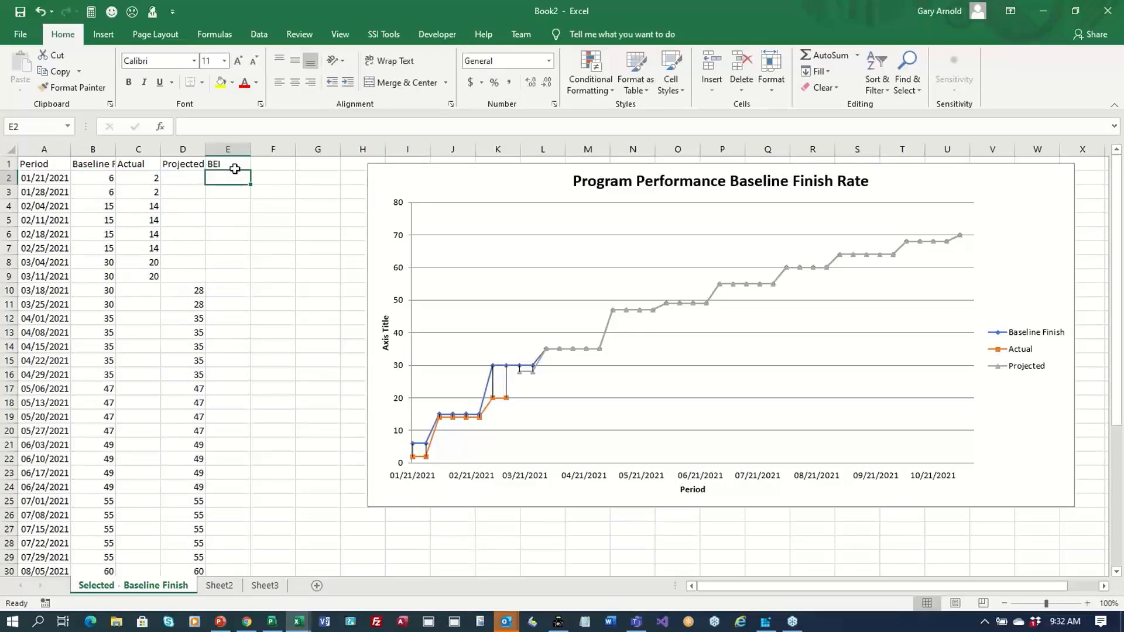
Step: Enter the formula =C2/B2 in cell E2 to divide the actual finishes by the baseline finishes
text(=)
key(Left)
key(Left)
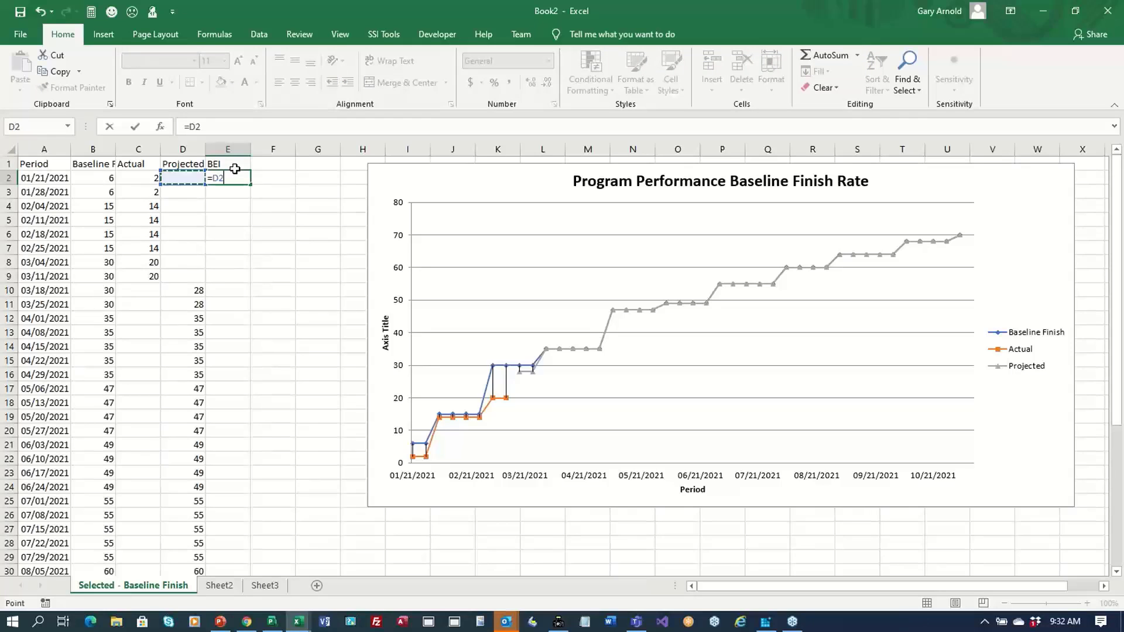
text(/)
key(Left)
key(Left)
key(Left)
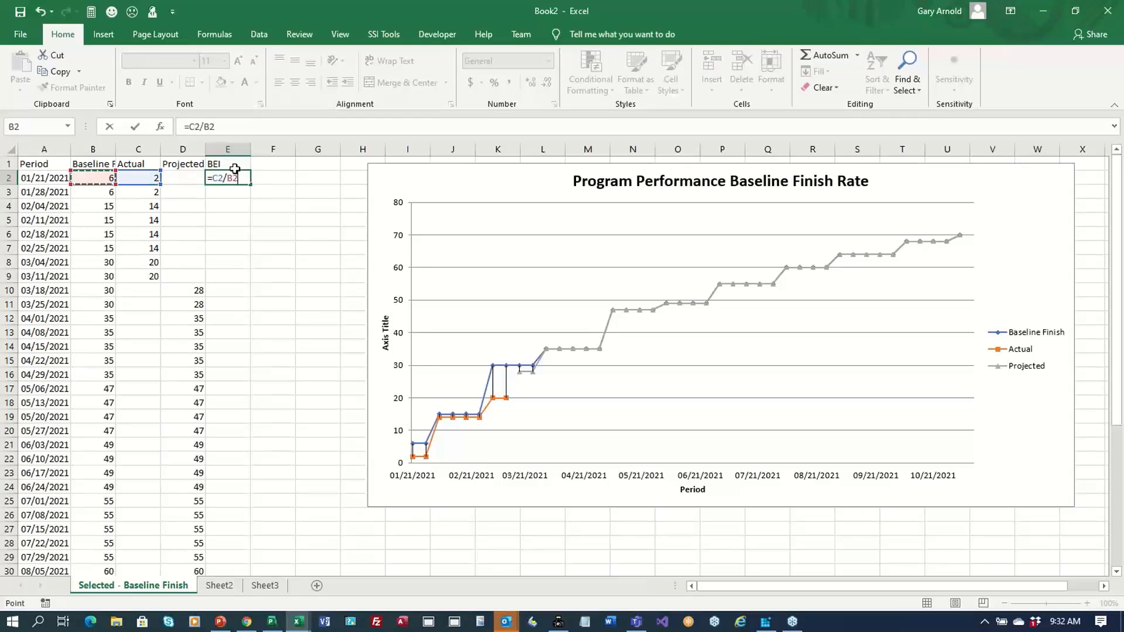
key(Return)
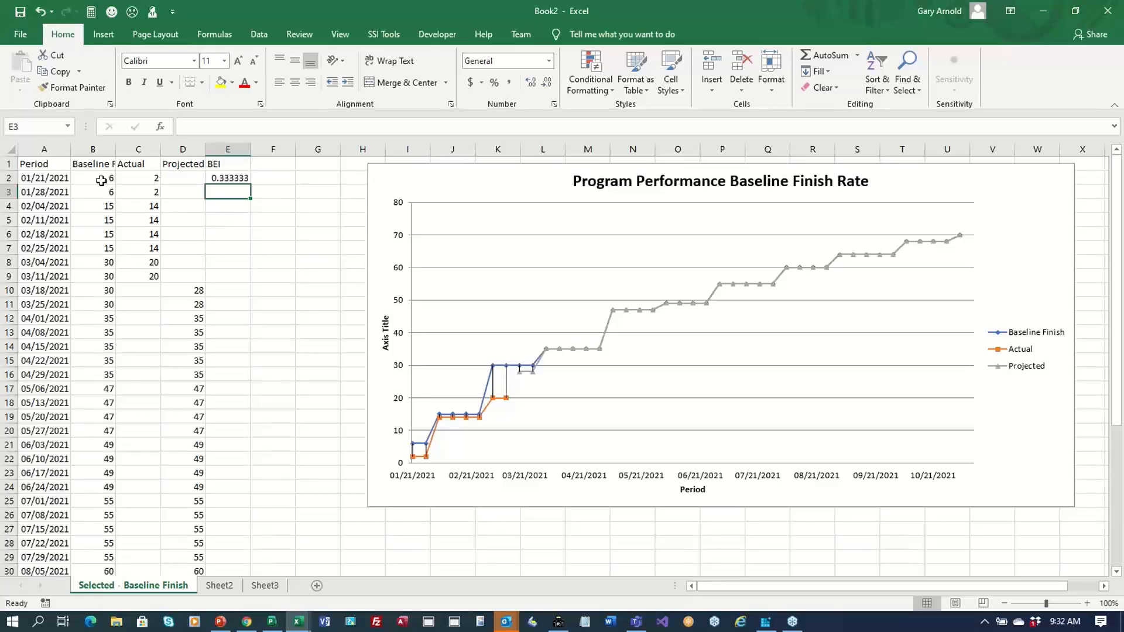
Step: Format the BEI value in E2 to two decimals and fill its formula down to E9
click(248, 179)
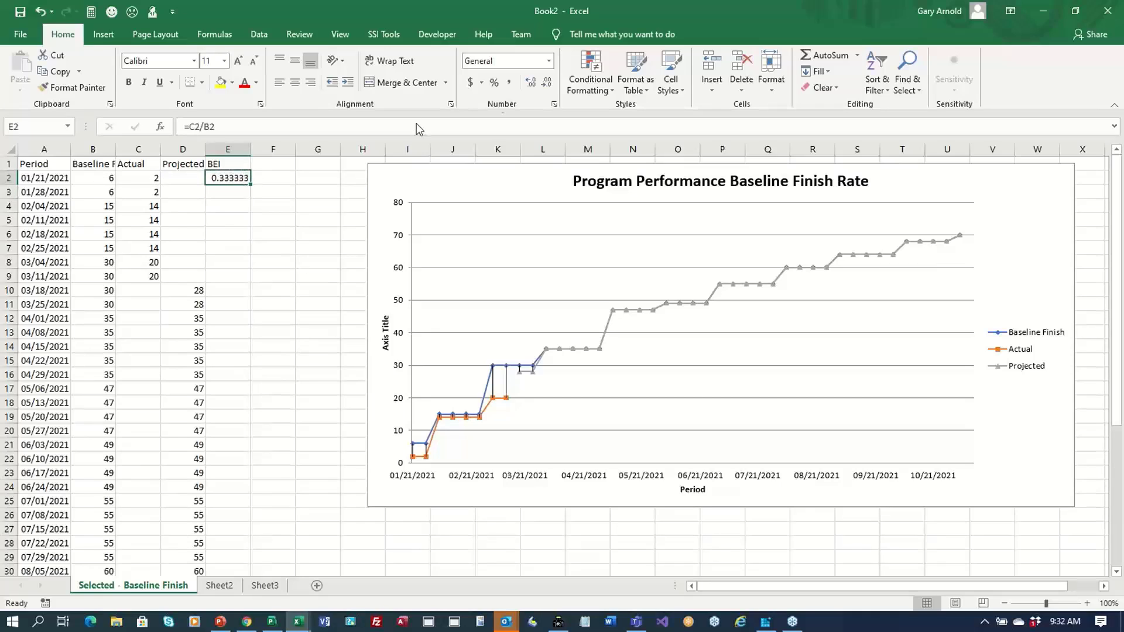
click(548, 83)
click(548, 84)
drag(250, 184, 252, 282)
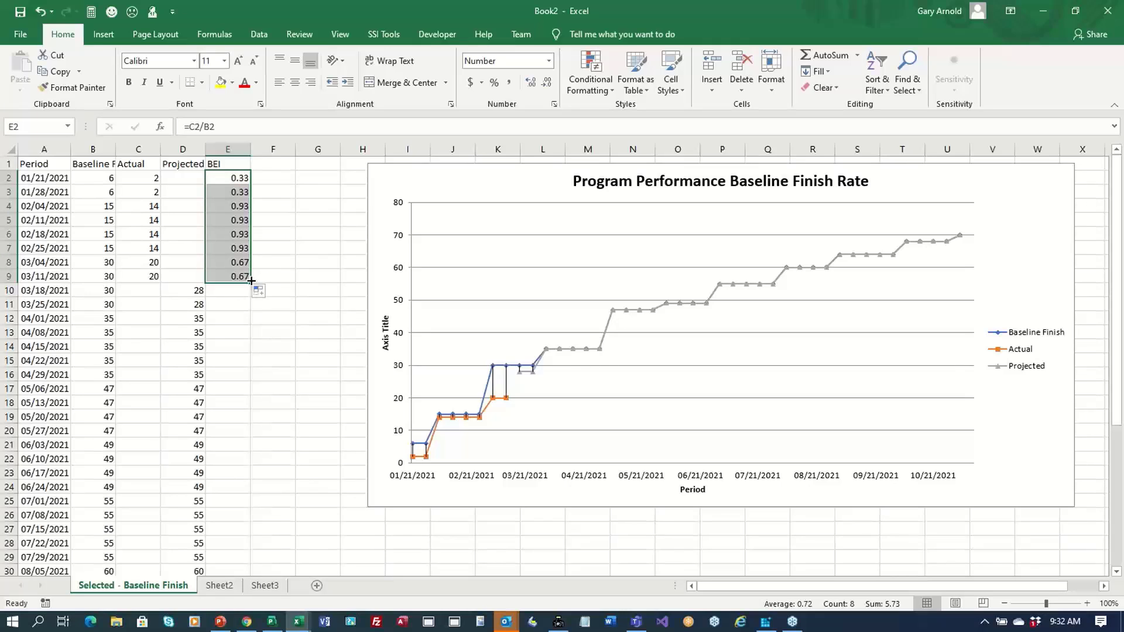
Step: Extend the BEI formula to E10 and move that cell to F10, keeping the formula =C10/B10
drag(252, 283, 252, 296)
click(237, 291)
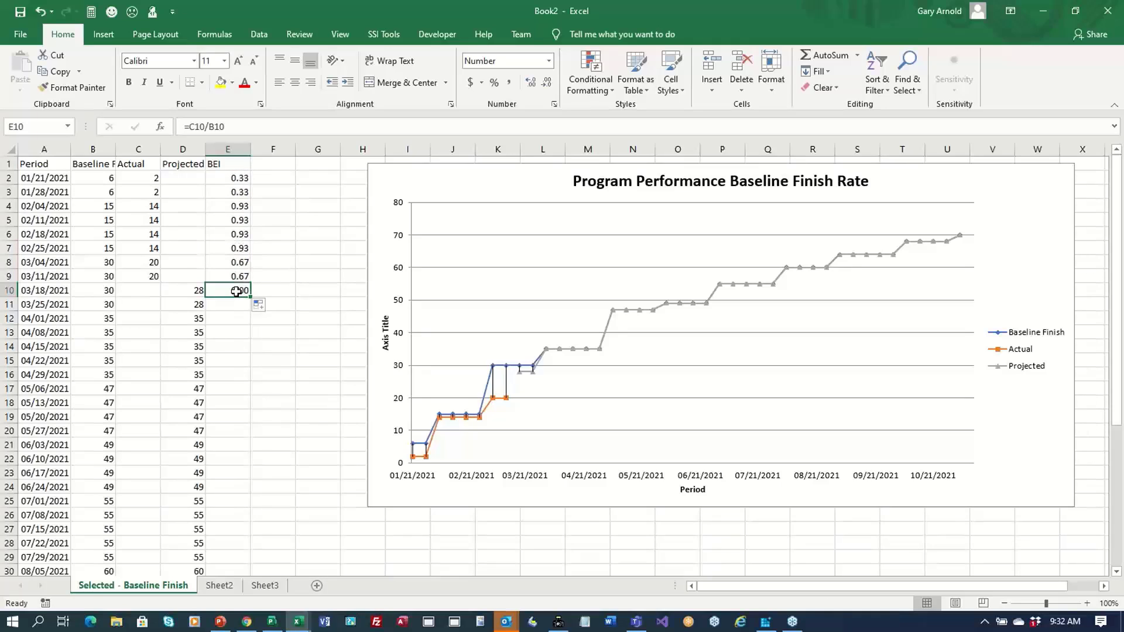
key(ctrl+c)
click(272, 290)
key(Return)
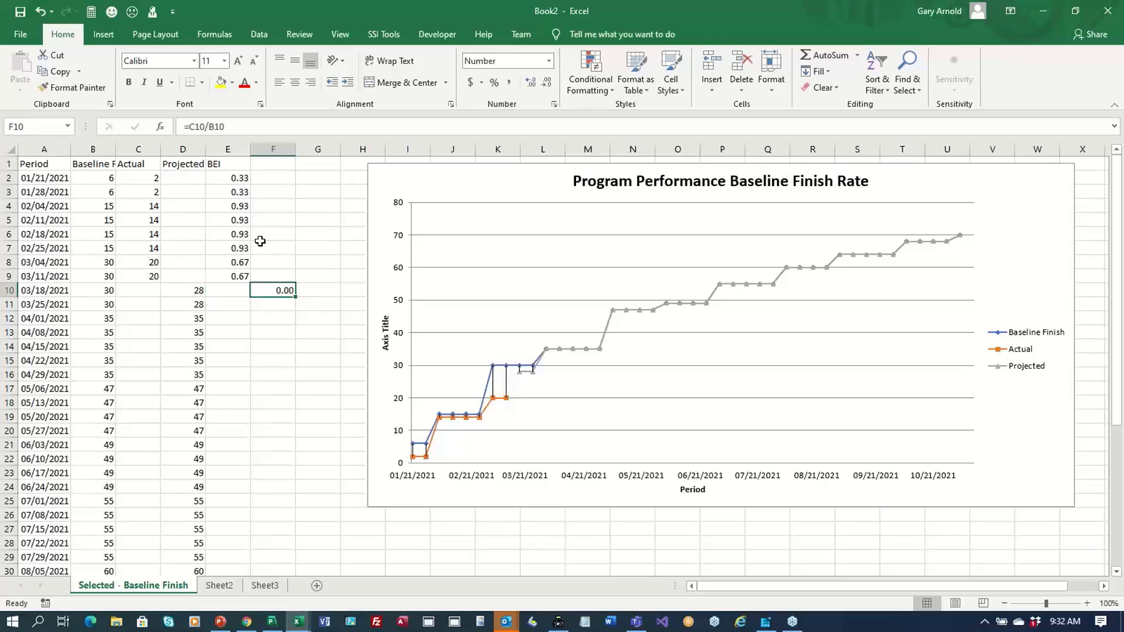
Step: Enter the heading Projection of BEI in F1 and widen column F to fit it
click(267, 165)
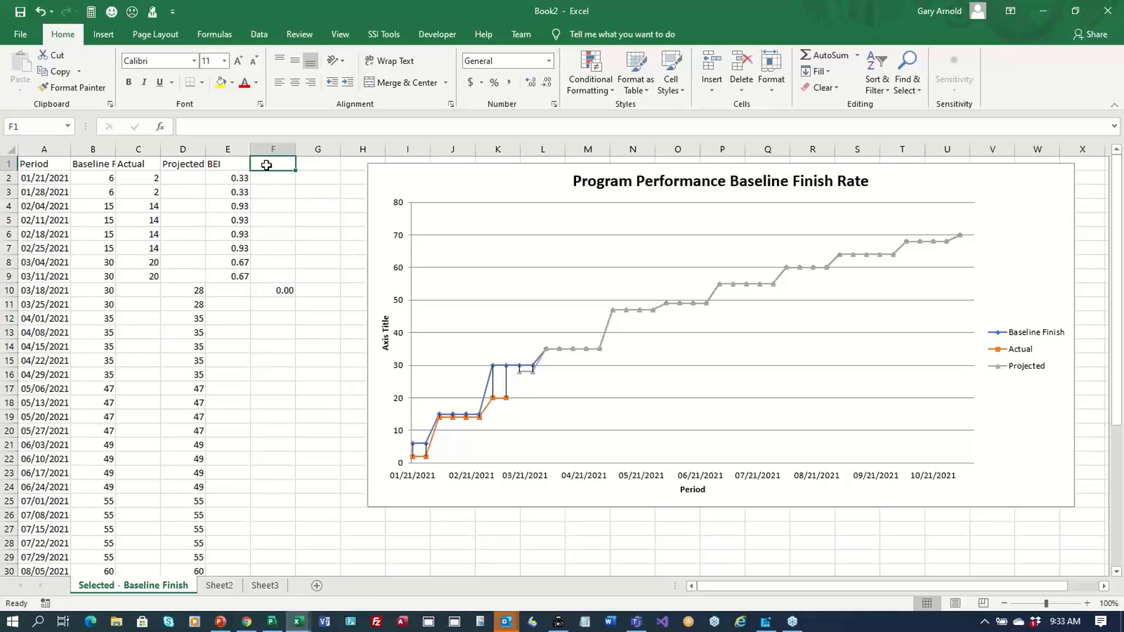
text(Projection)
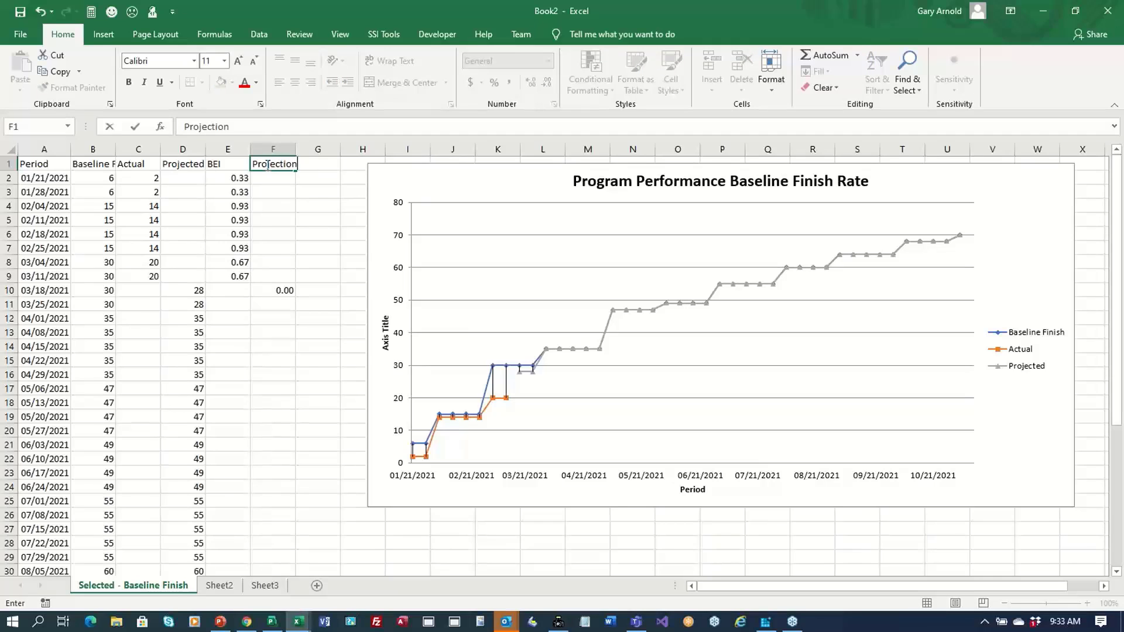
text( of BE)
text(I)
key(Return)
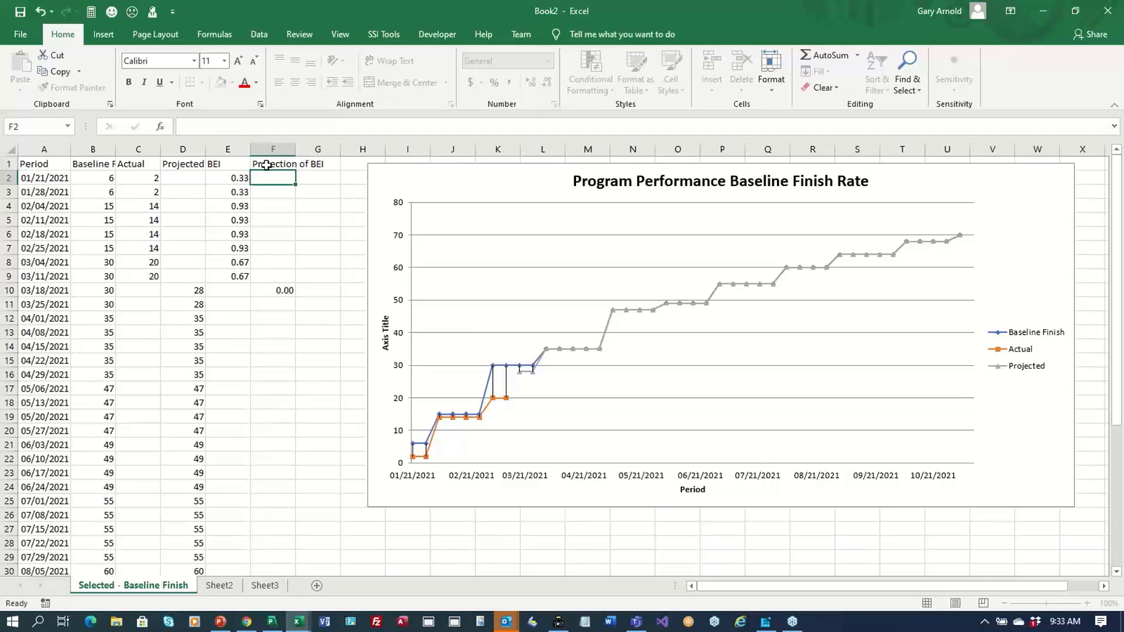
drag(296, 150, 329, 149)
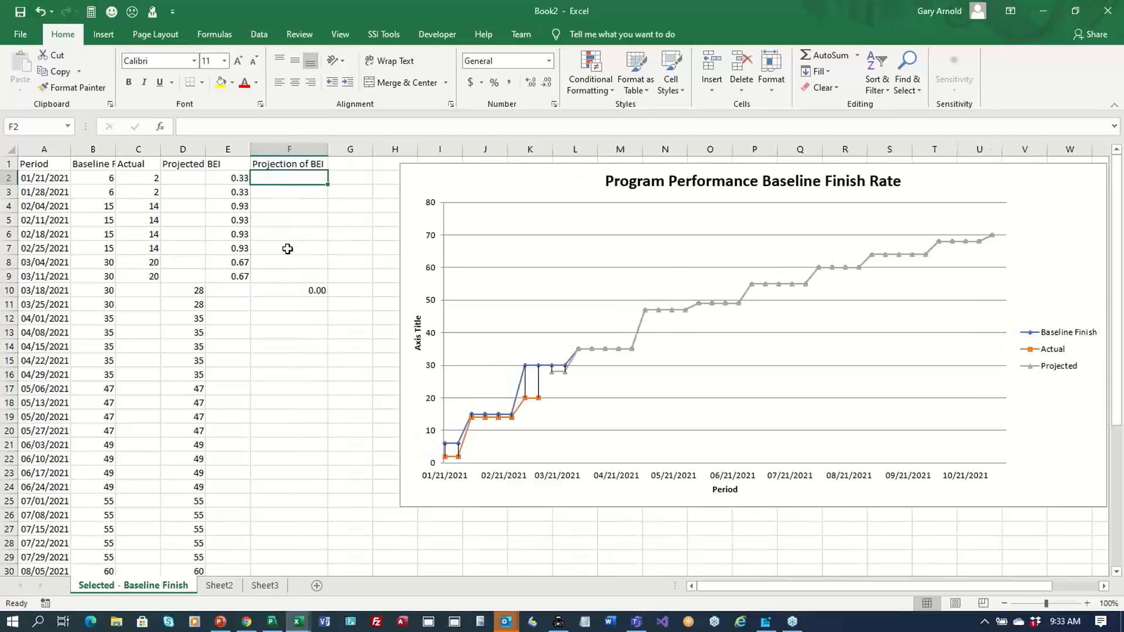
Step: Change the formula in F10 to =D10/B10 so it divides the projected finishes by the baseline finishes
click(281, 276)
click(281, 291)
click(199, 125)
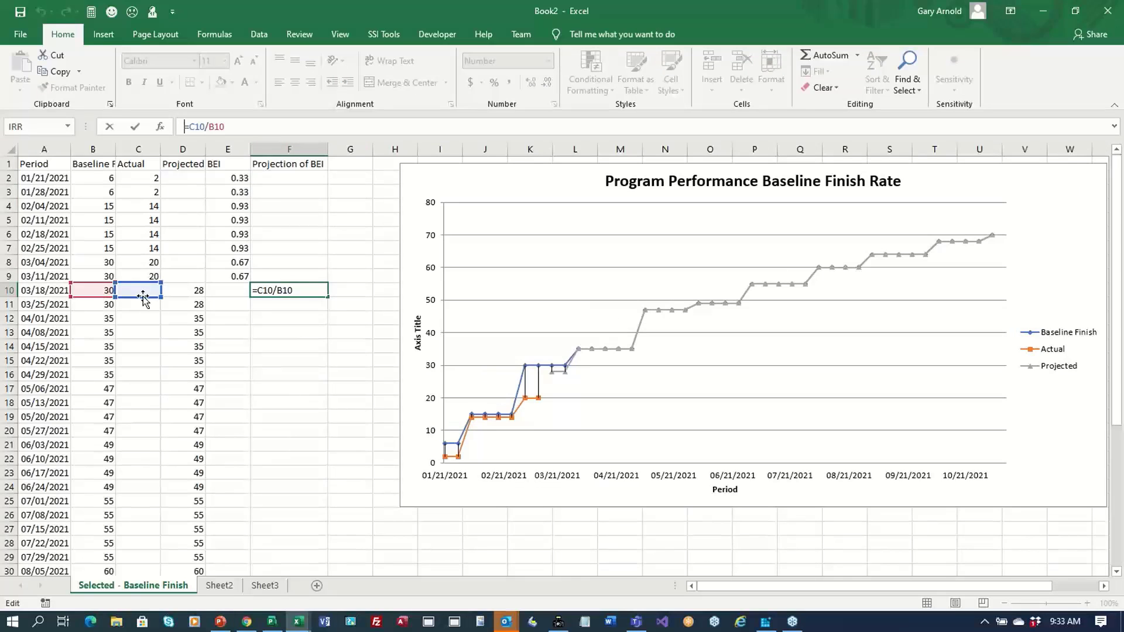
drag(144, 297, 169, 294)
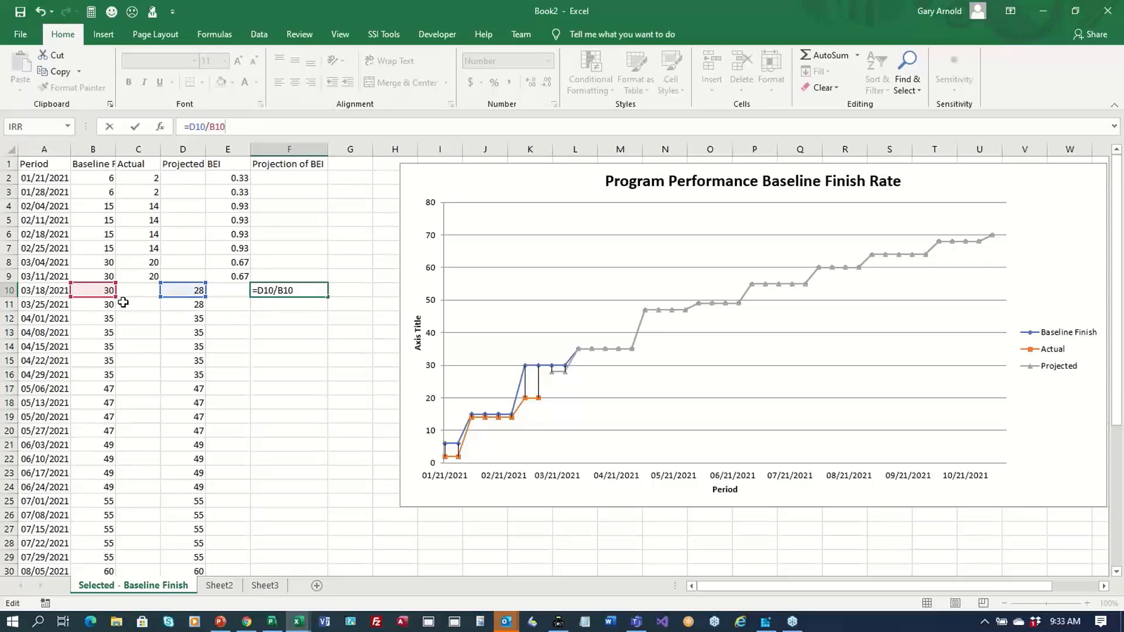
key(Return)
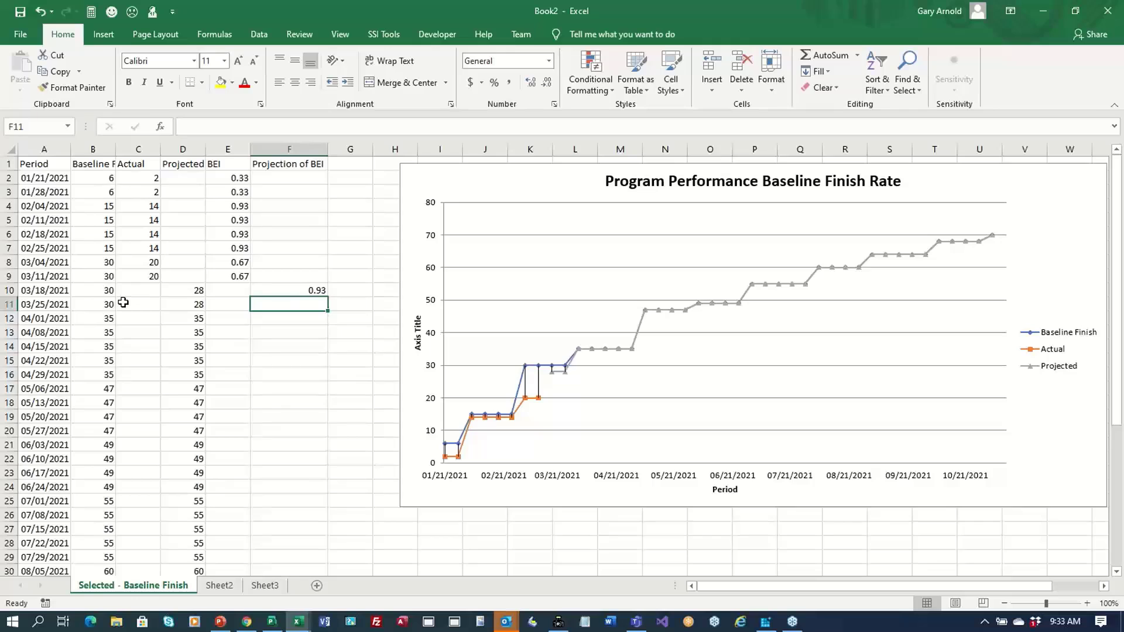
Step: Fill the projected BEI formula from F10 down to F24
click(277, 290)
click(246, 278)
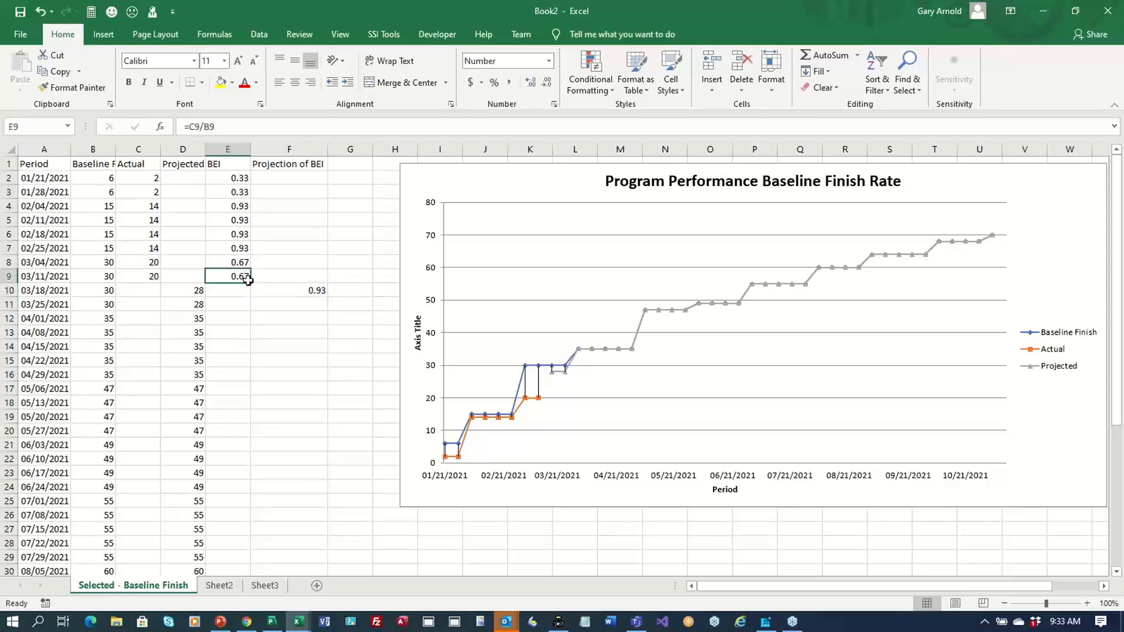
drag(248, 280, 298, 291)
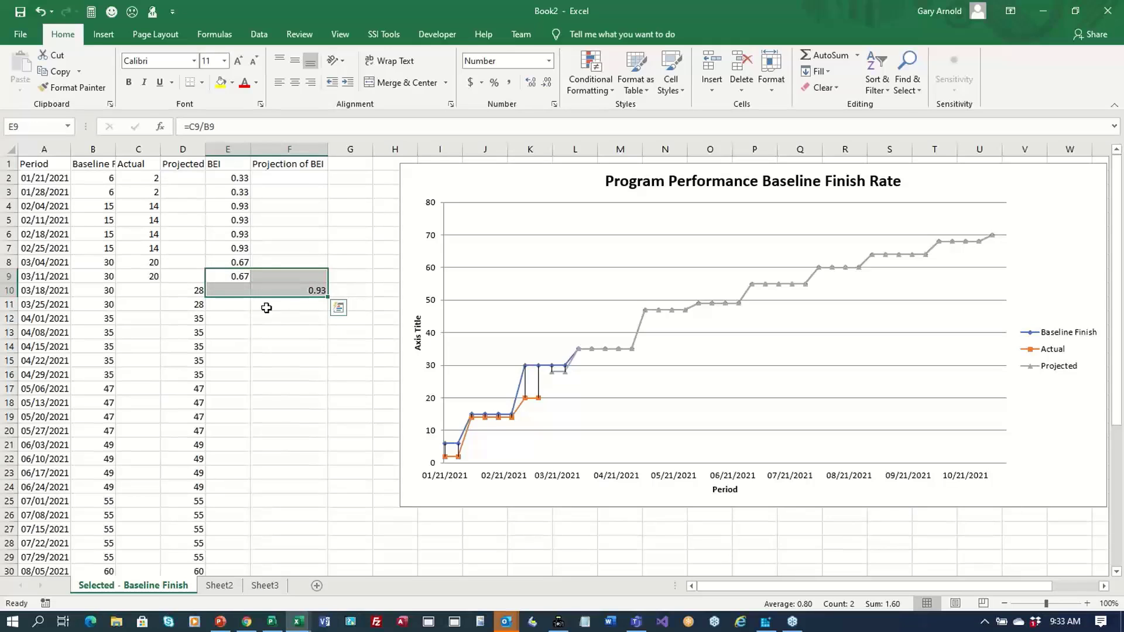
click(305, 291)
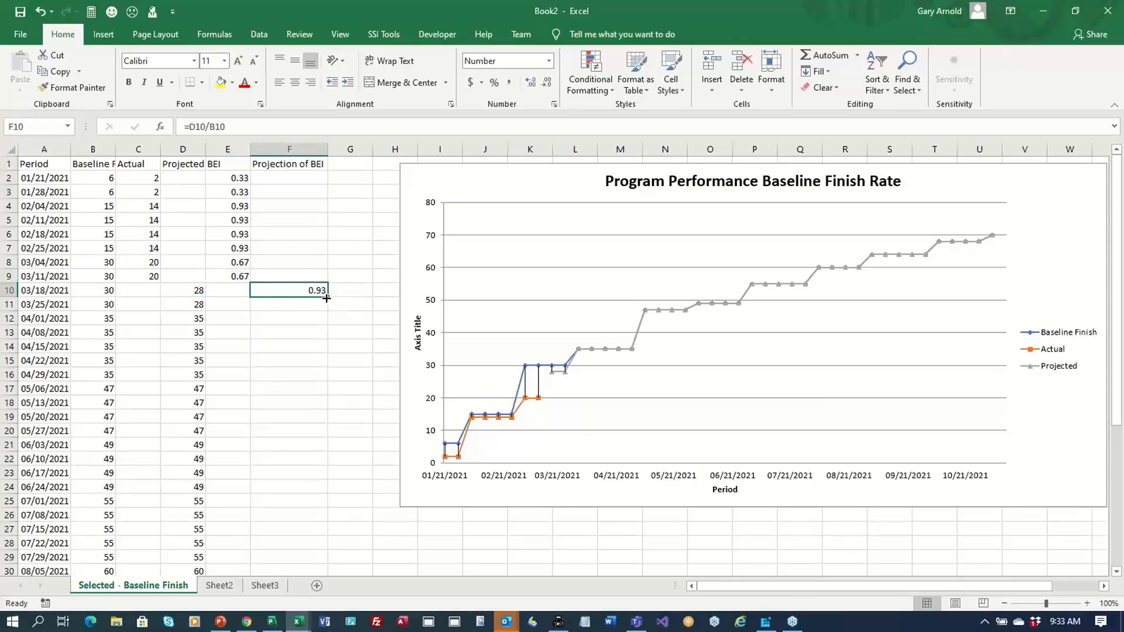
drag(326, 298, 326, 490)
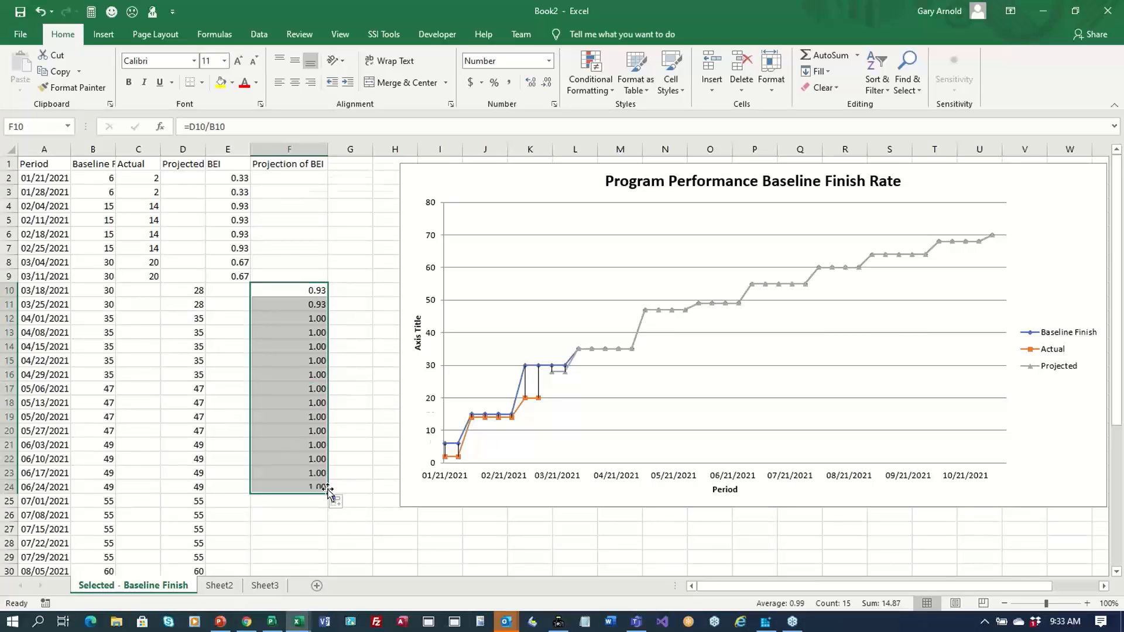
scroll(330, 420, down, 3)
scroll(329, 395, up, 3)
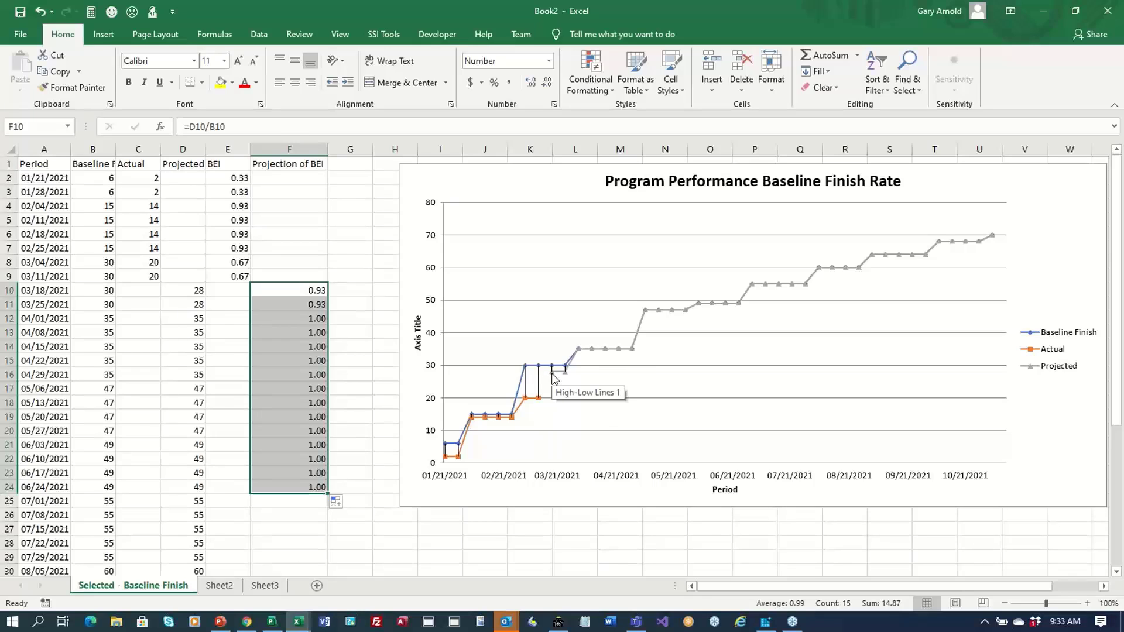
Step: Switch to ExampleProject.mpp in Microsoft Project and close the Task Table Export dialog
click(272, 621)
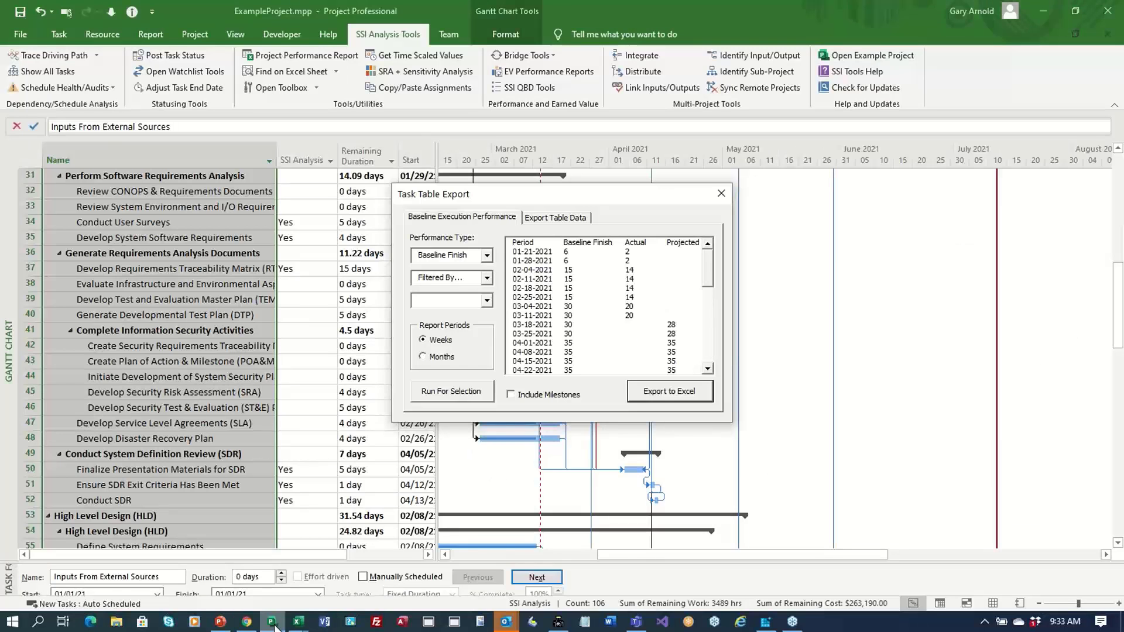
click(719, 195)
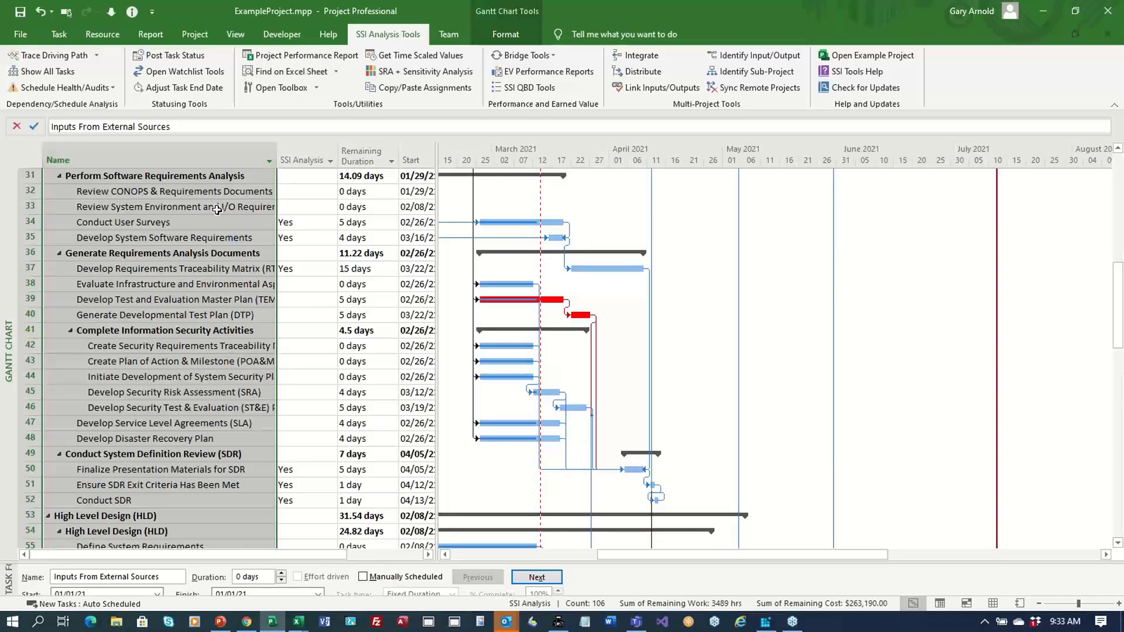
drag(221, 192, 220, 328)
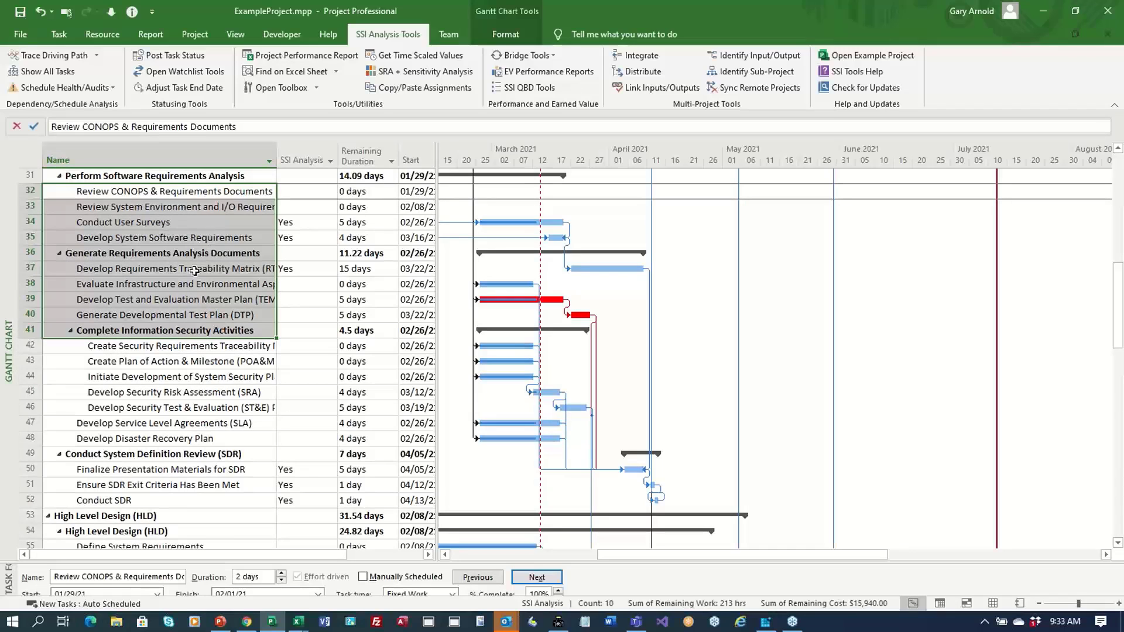
click(336, 71)
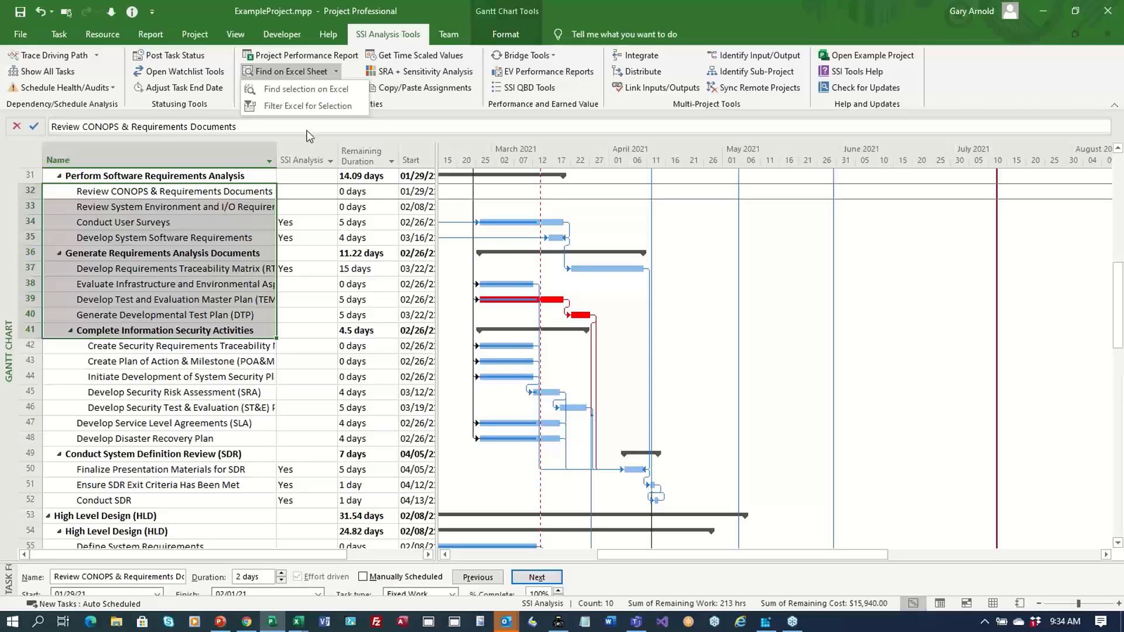
click(194, 250)
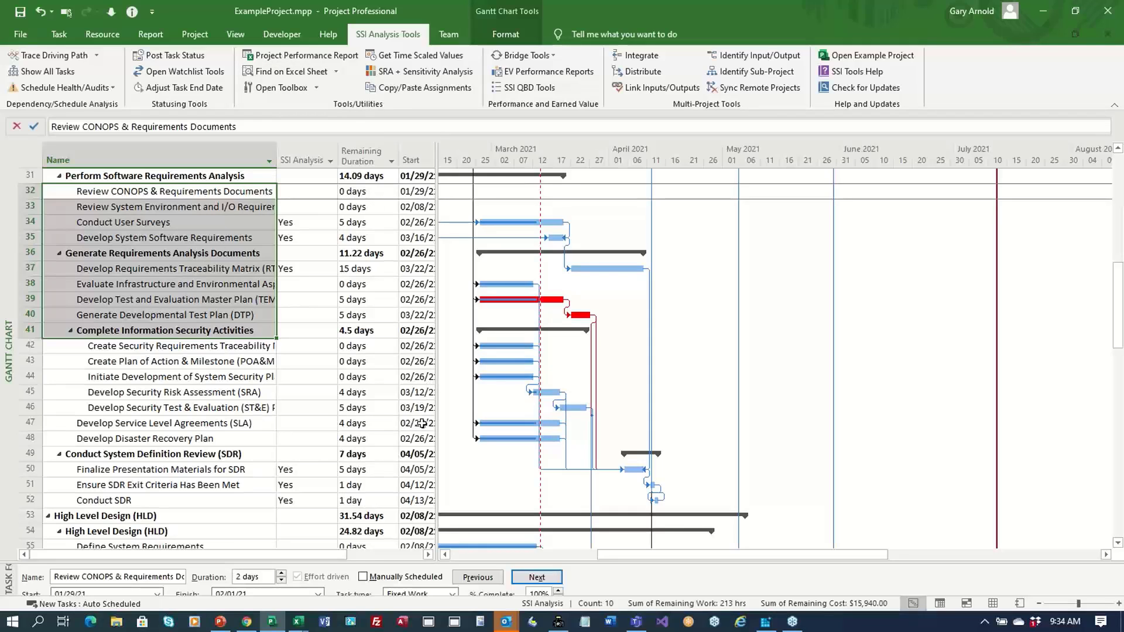
Step: Insert the OBS (Text2) column in the task table before the SSI Analysis column
right_click(318, 156)
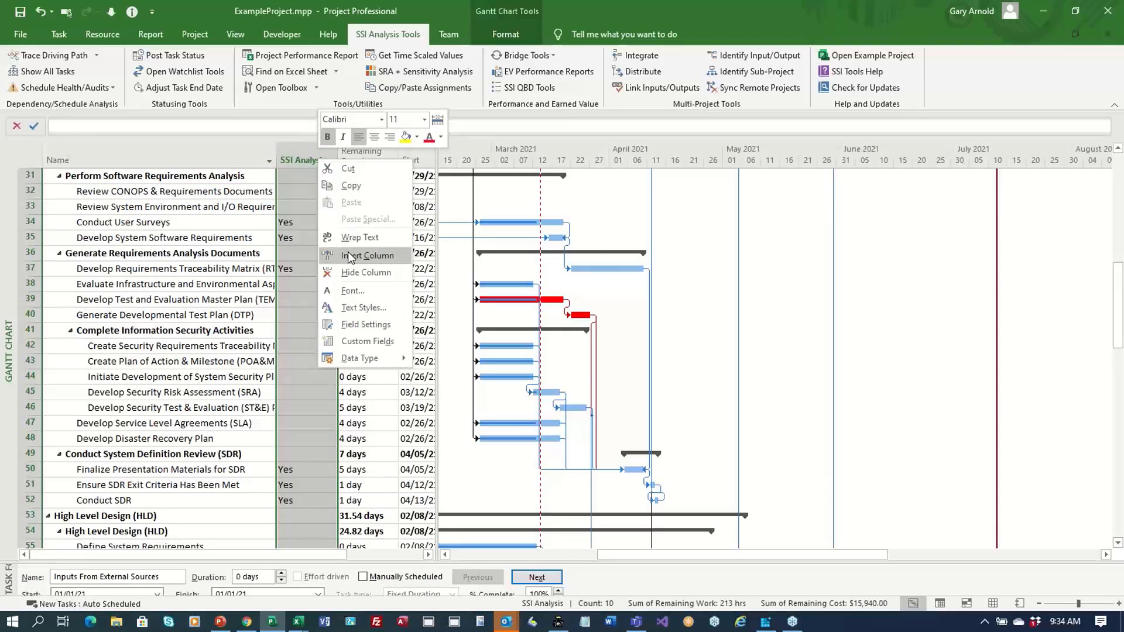
click(367, 255)
text(ob)
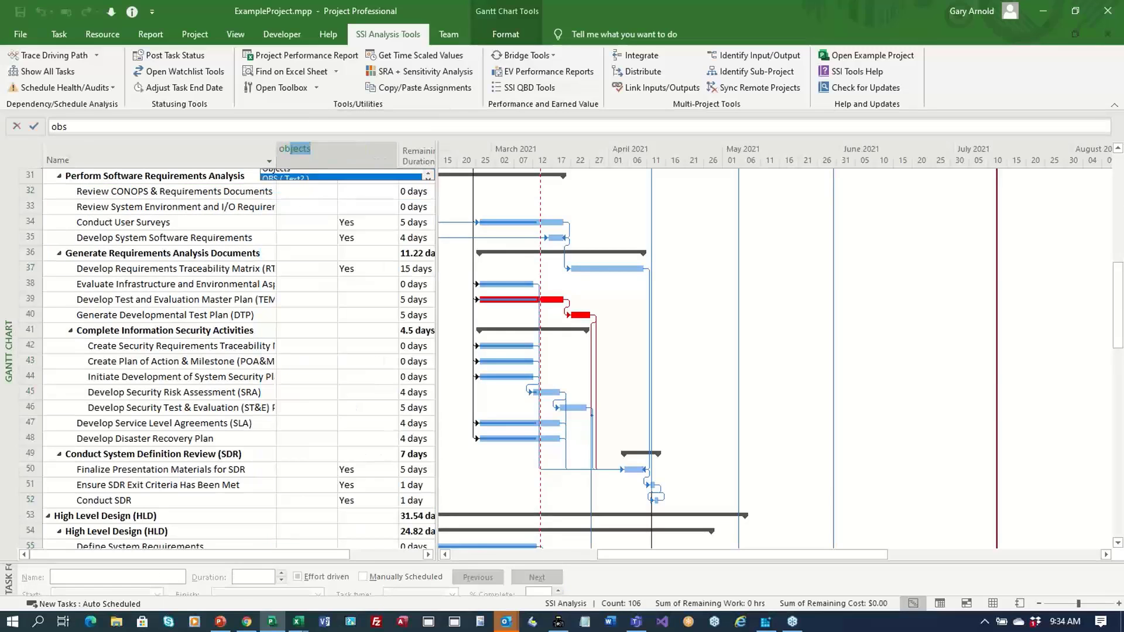
text(s)
key(Return)
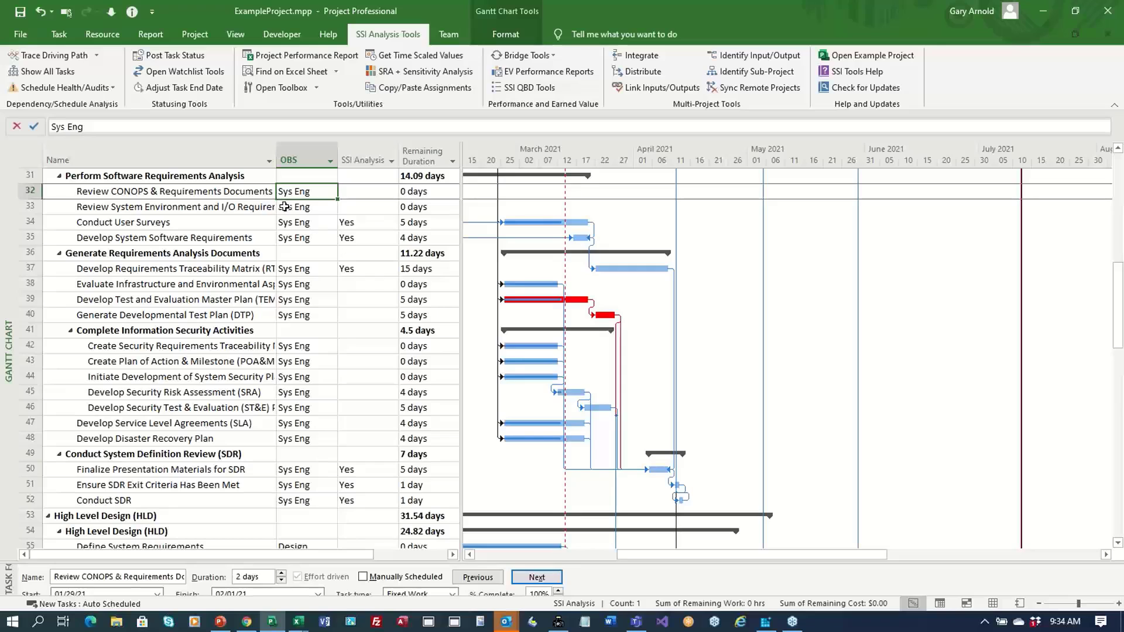
drag(291, 195, 289, 235)
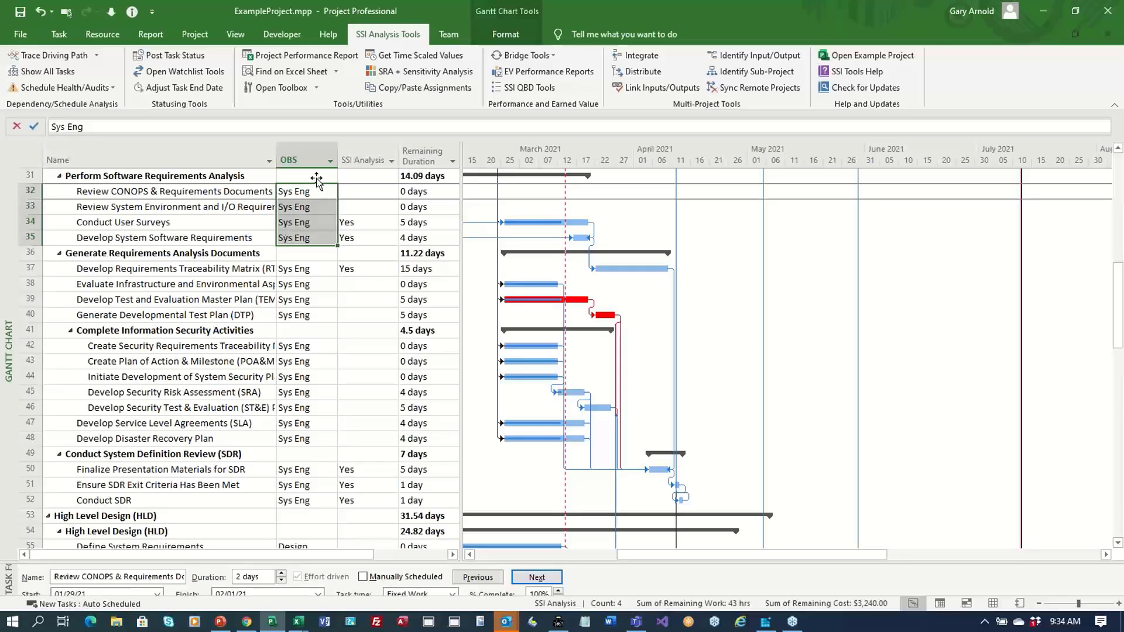
click(323, 194)
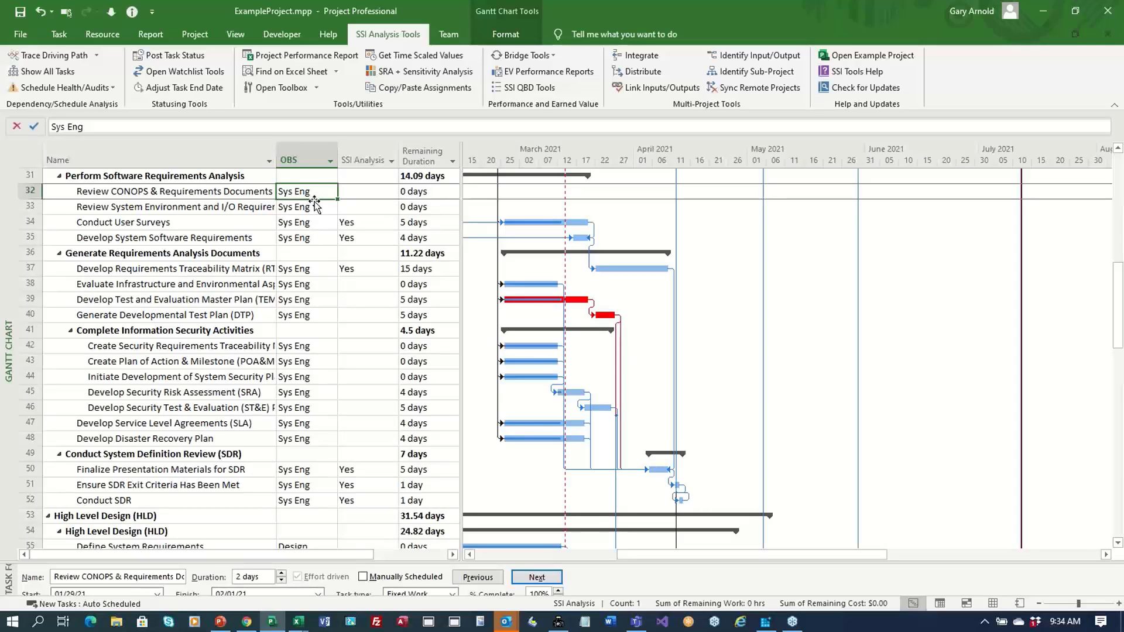
click(317, 88)
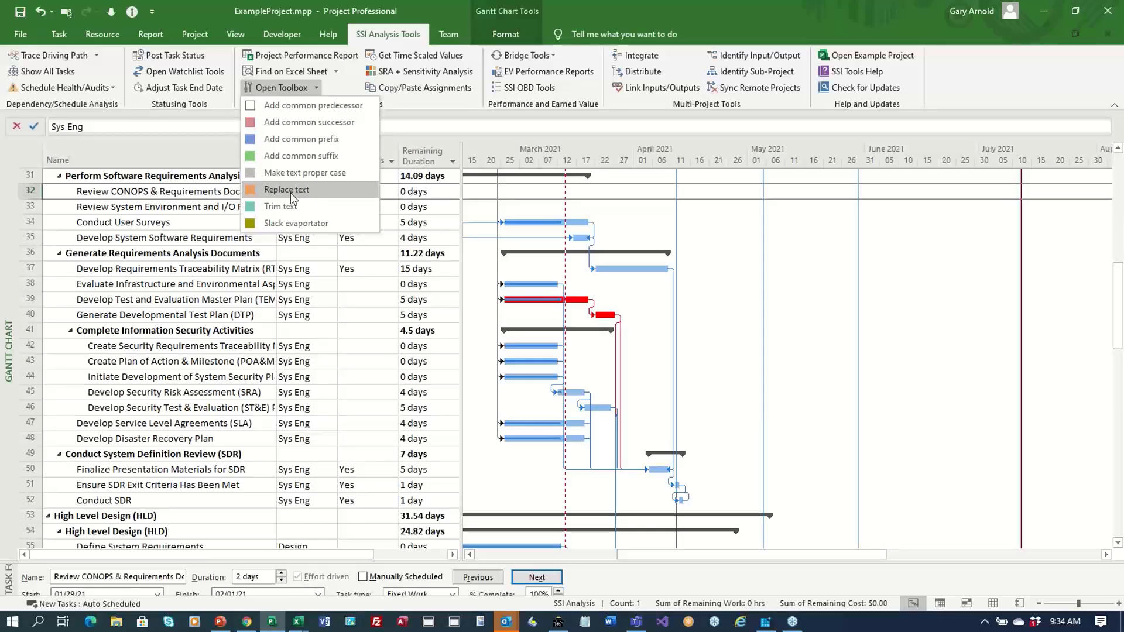
click(166, 269)
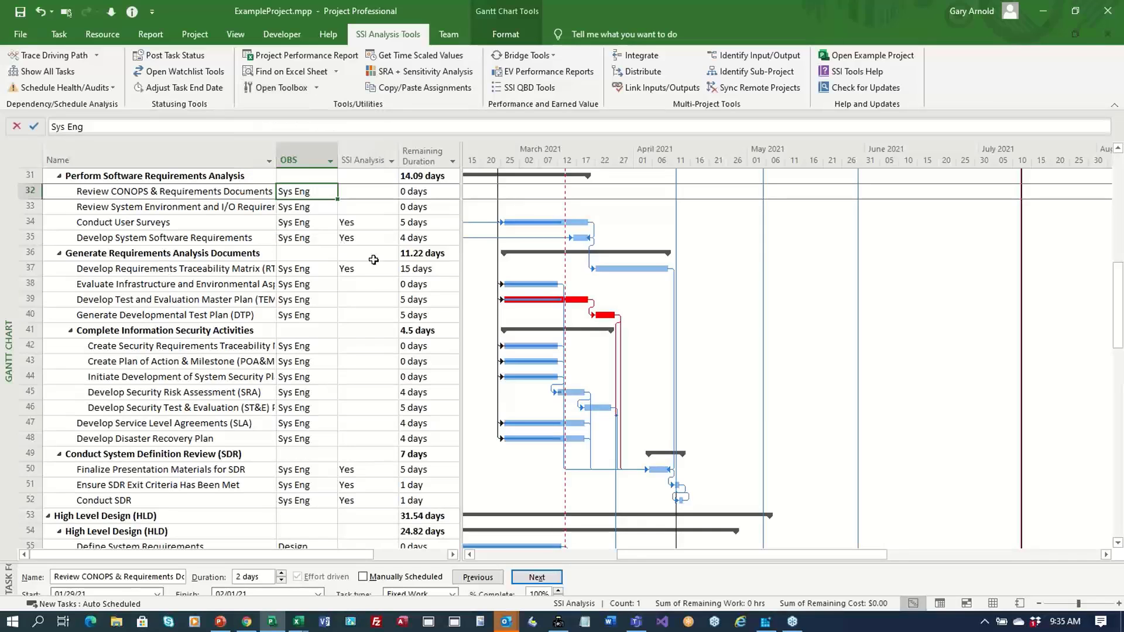
Step: Replace the text S with X in the Name and OBS cells of tasks 36 to 46 using the SSI Replace text tool
drag(245, 254, 423, 411)
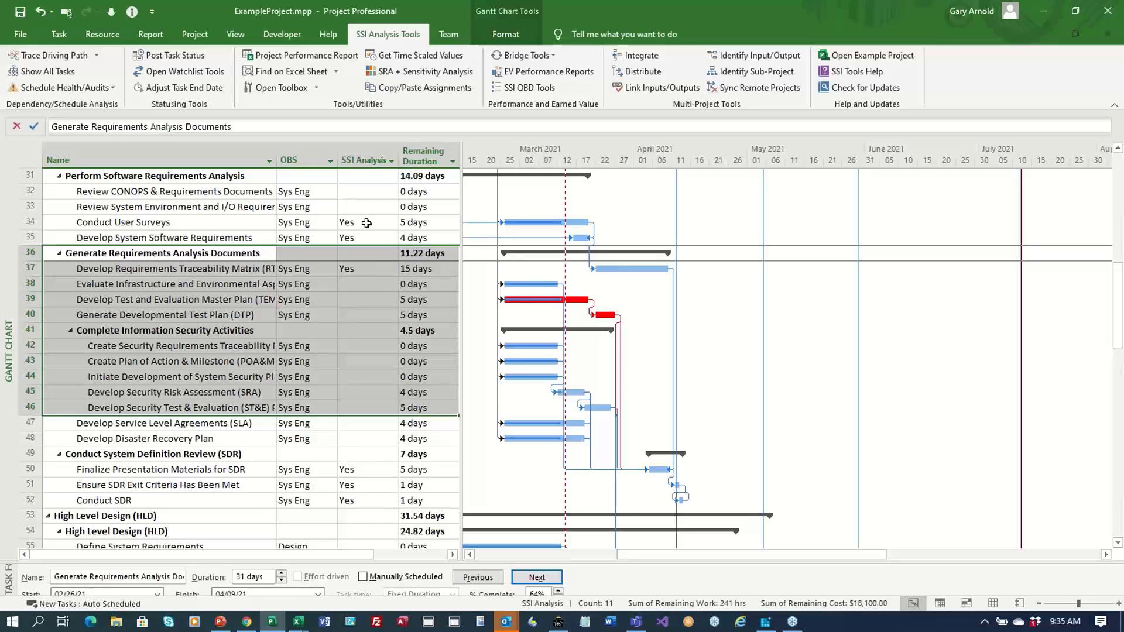
drag(460, 222, 492, 223)
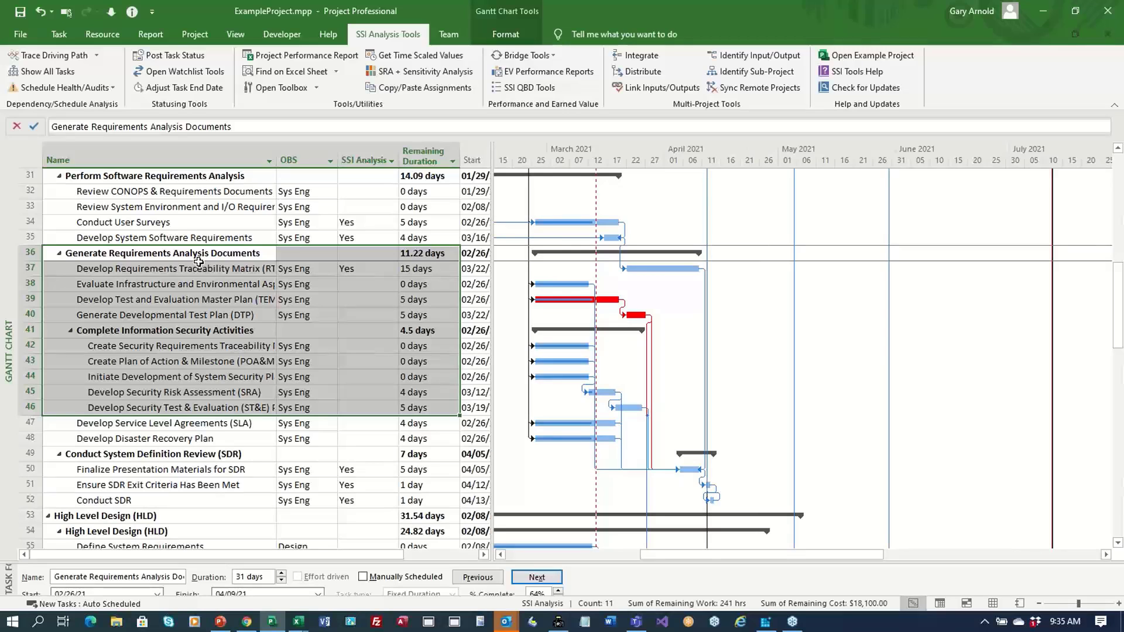
drag(205, 254, 316, 407)
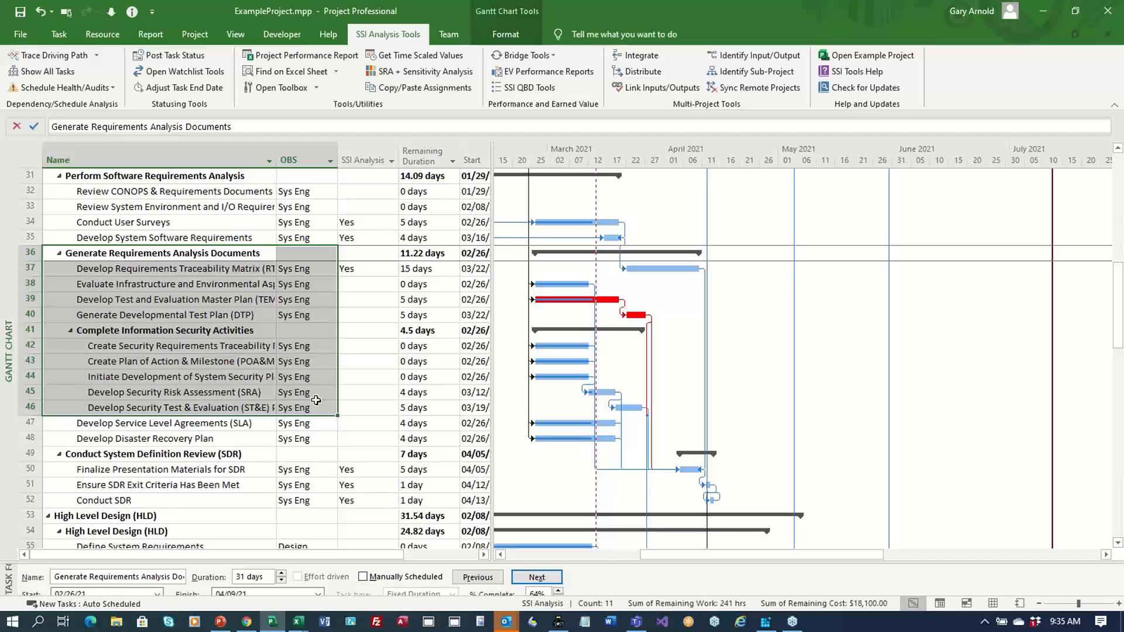
click(317, 87)
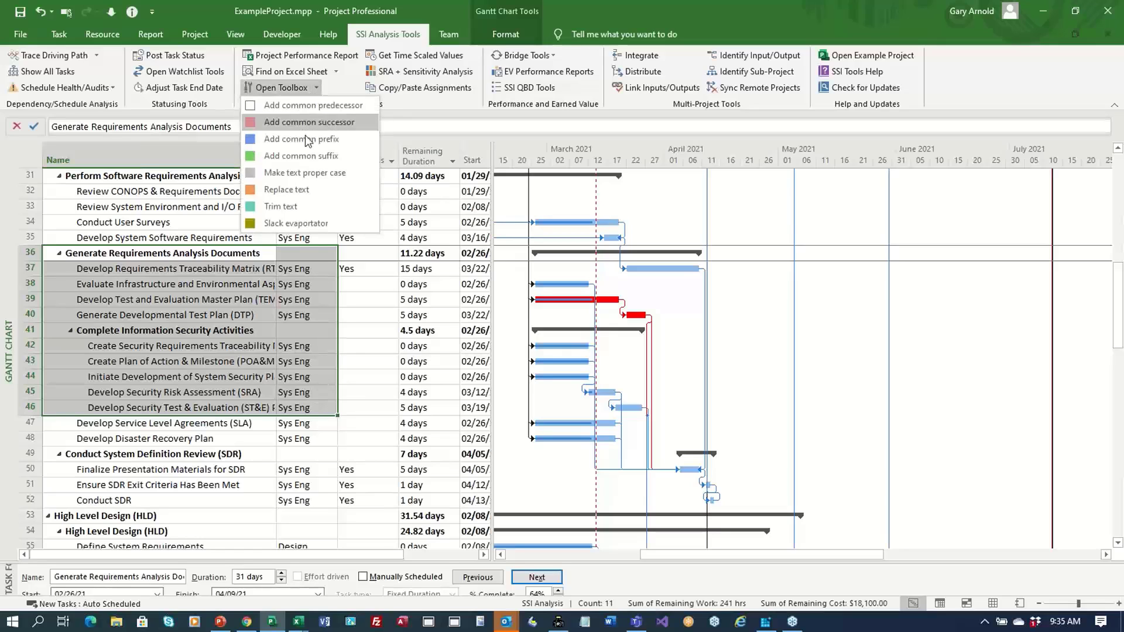
click(299, 190)
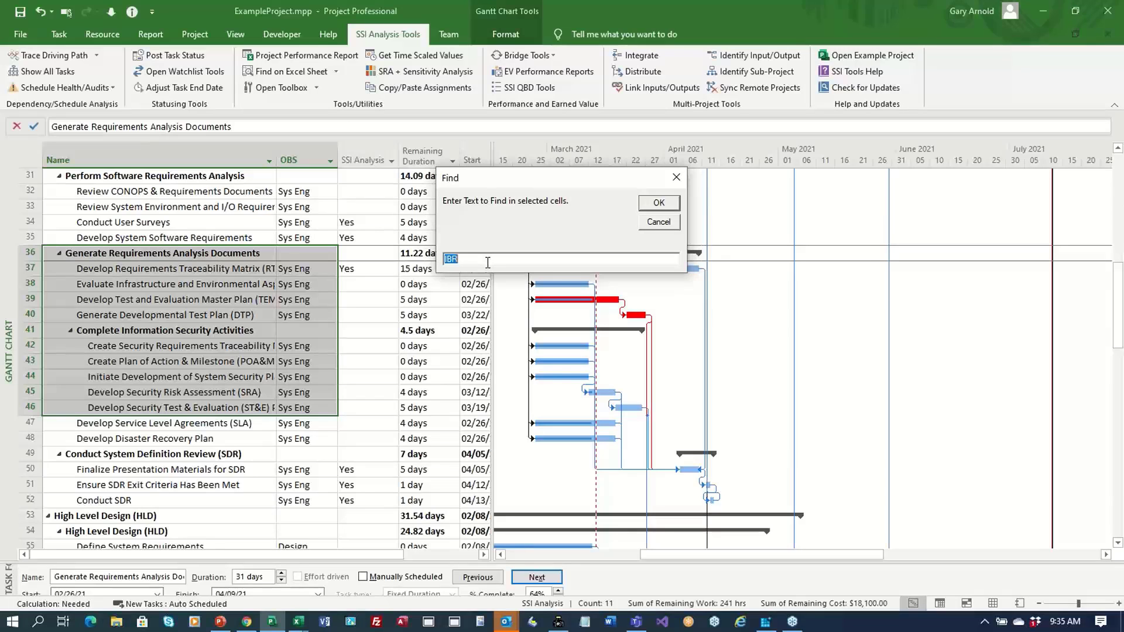
text(S)
click(659, 203)
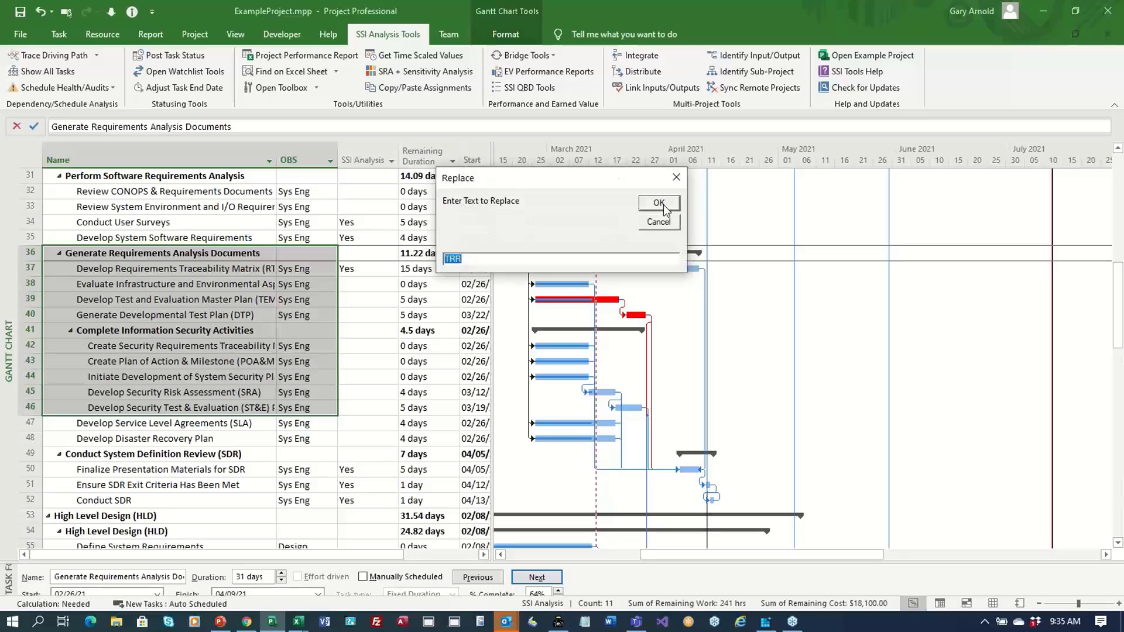
text(X)
click(659, 203)
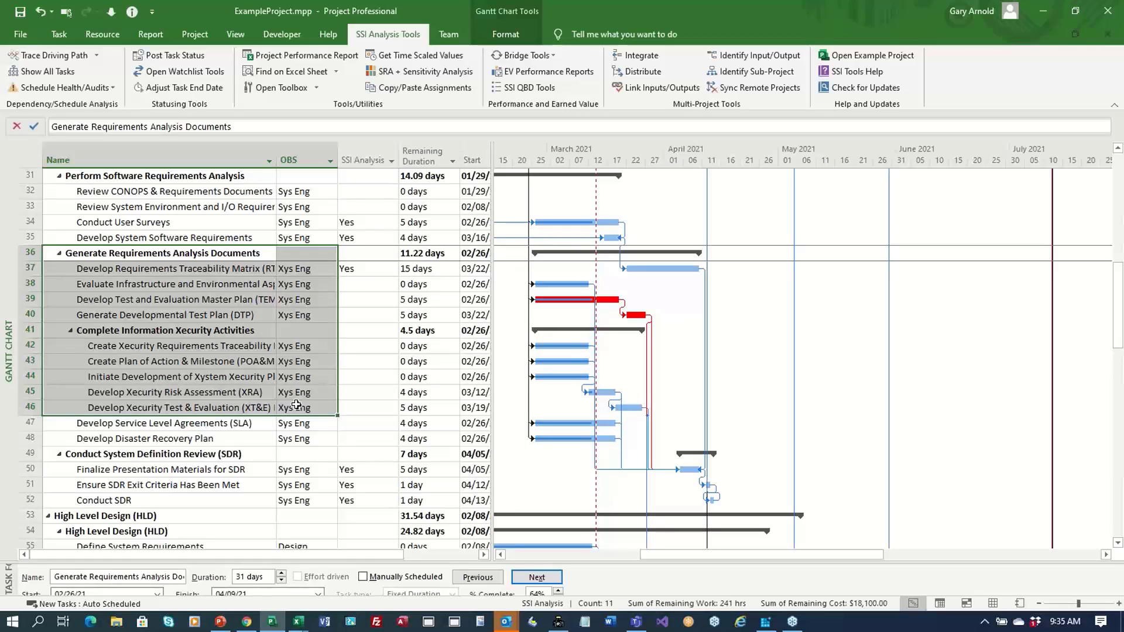
Step: Undo the replacement of S with X in the names and OBS values of tasks 36 to 46
click(39, 12)
click(40, 12)
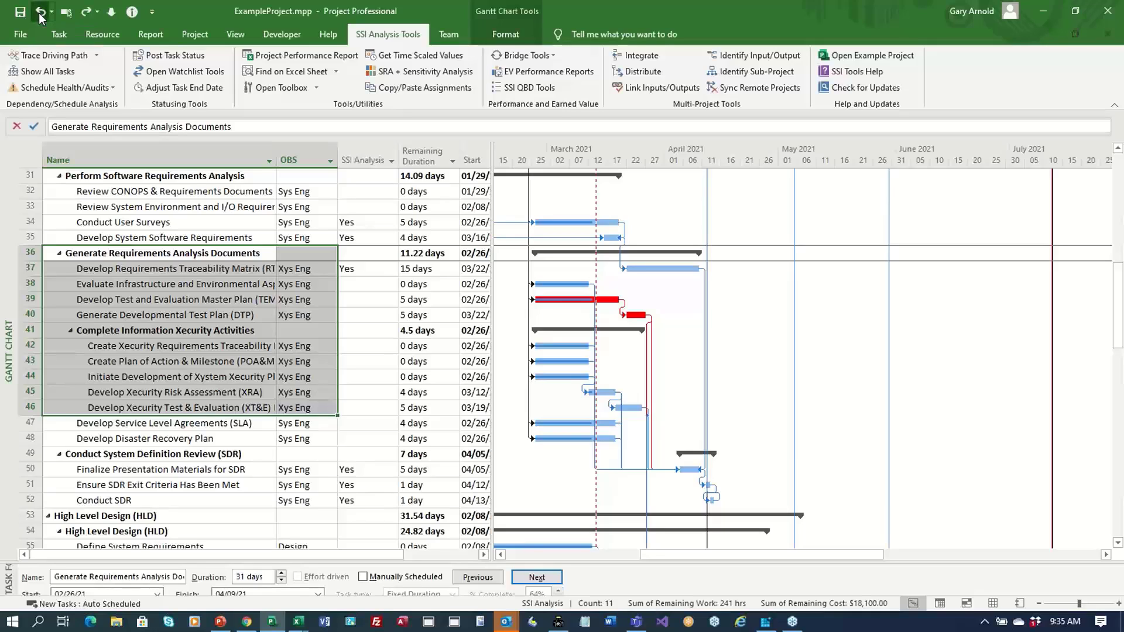
click(40, 12)
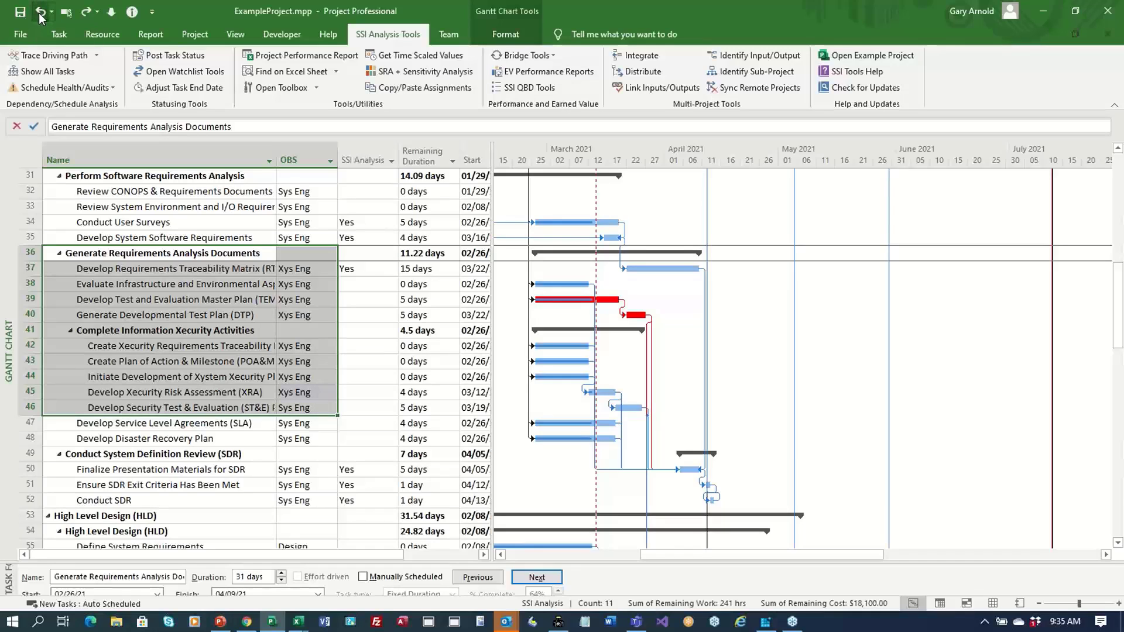
click(40, 12)
click(40, 12)
click(39, 12)
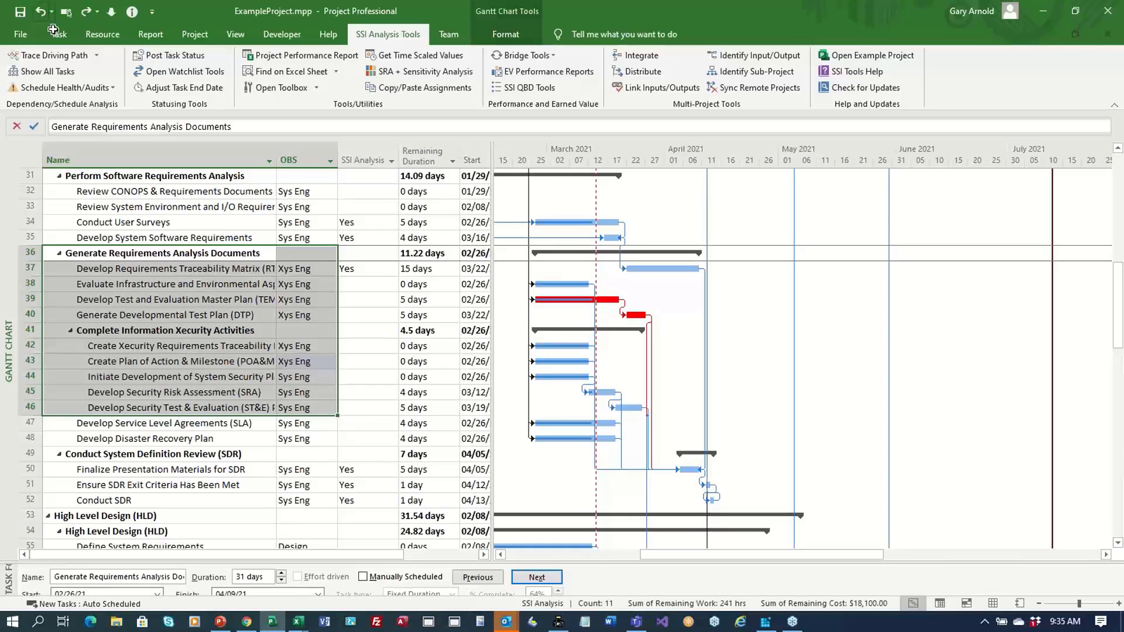
click(39, 12)
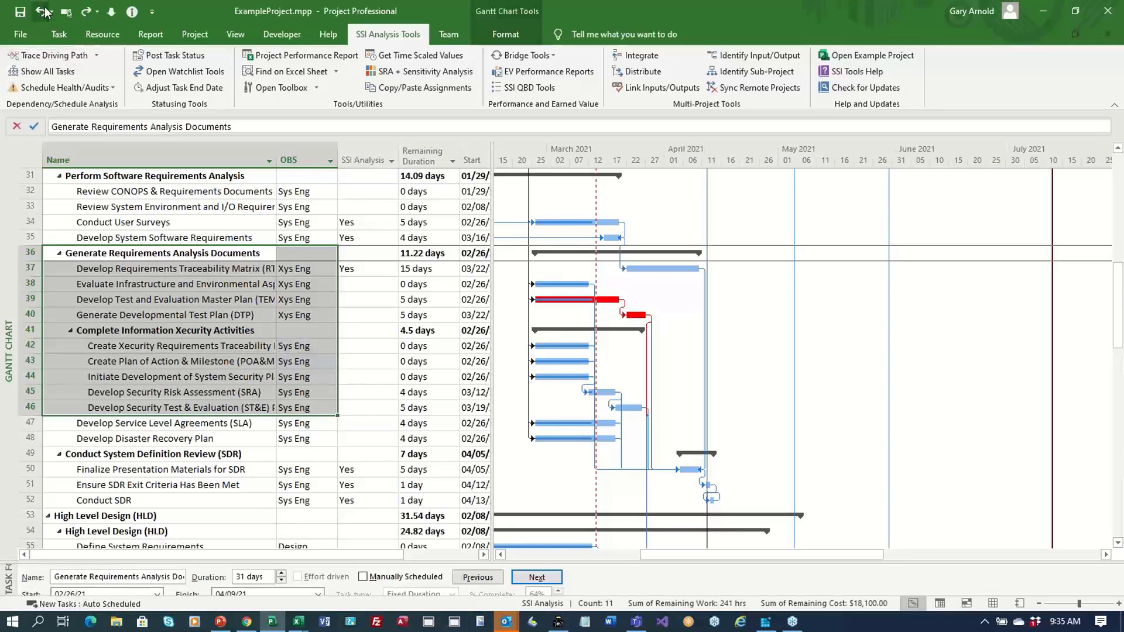
click(39, 12)
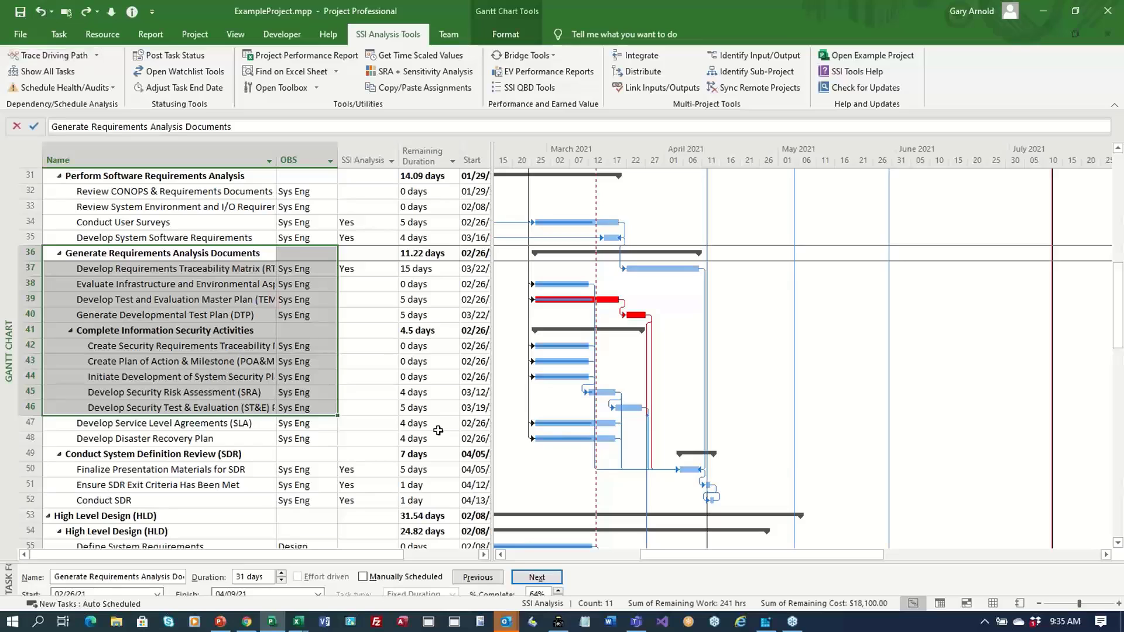
click(370, 377)
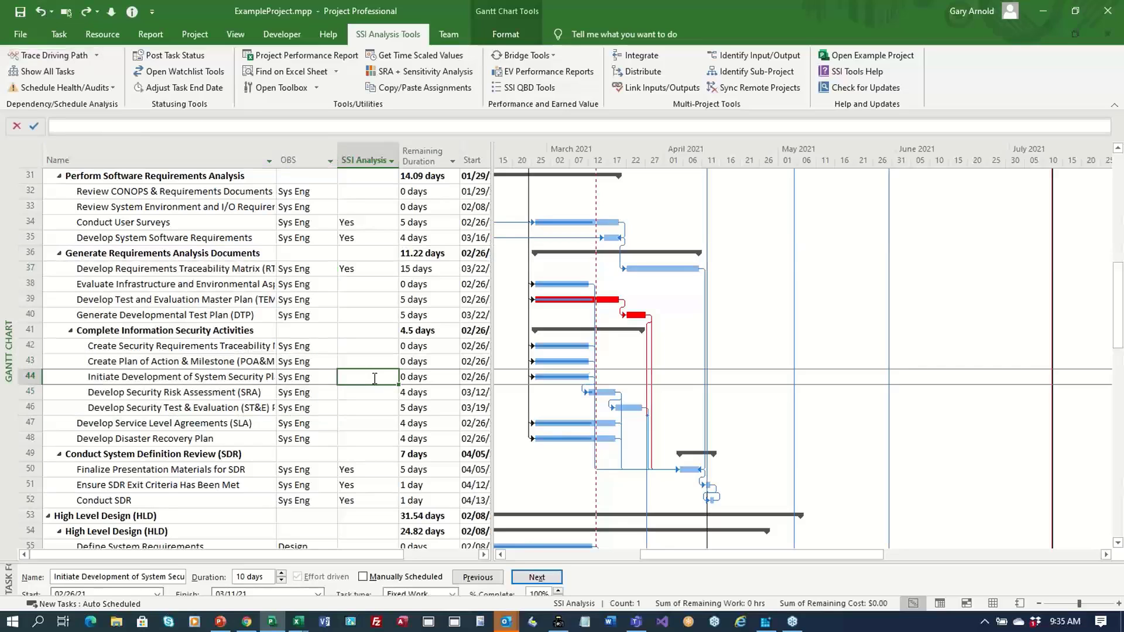
click(315, 88)
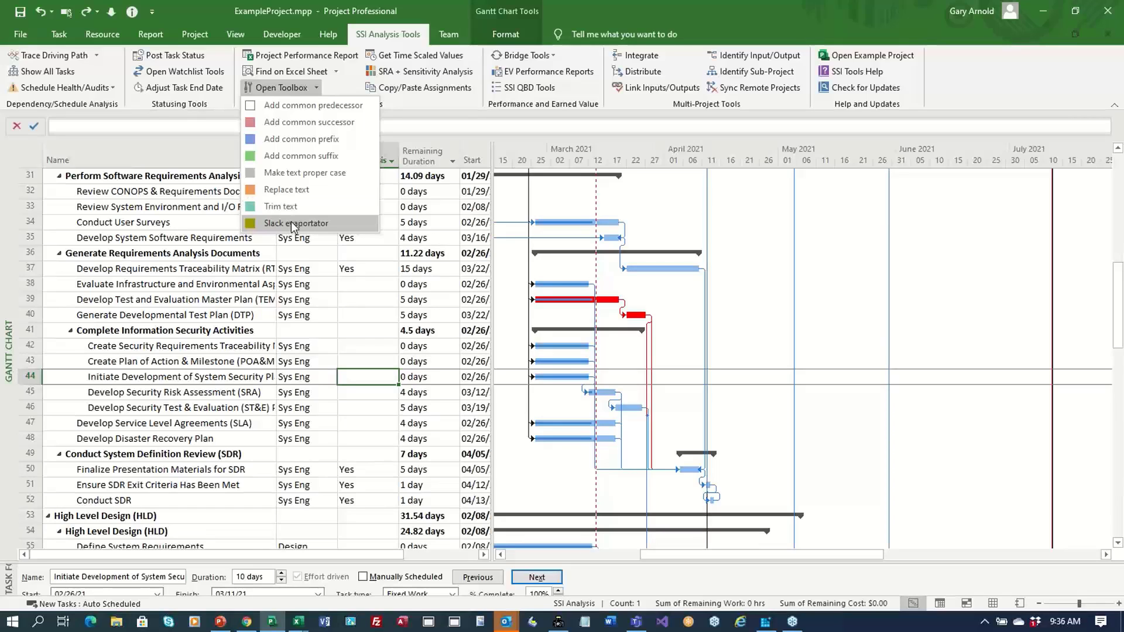
click(294, 224)
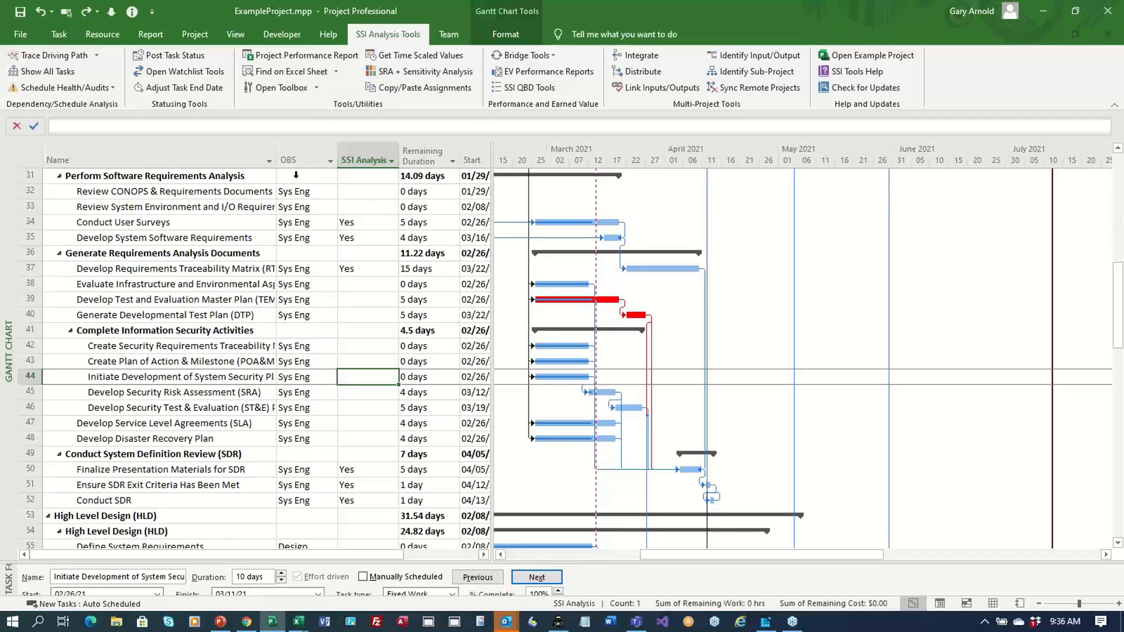
Step: Insert the Free Slack column in the task table before the OBS column
click(311, 165)
right_click(311, 173)
click(348, 250)
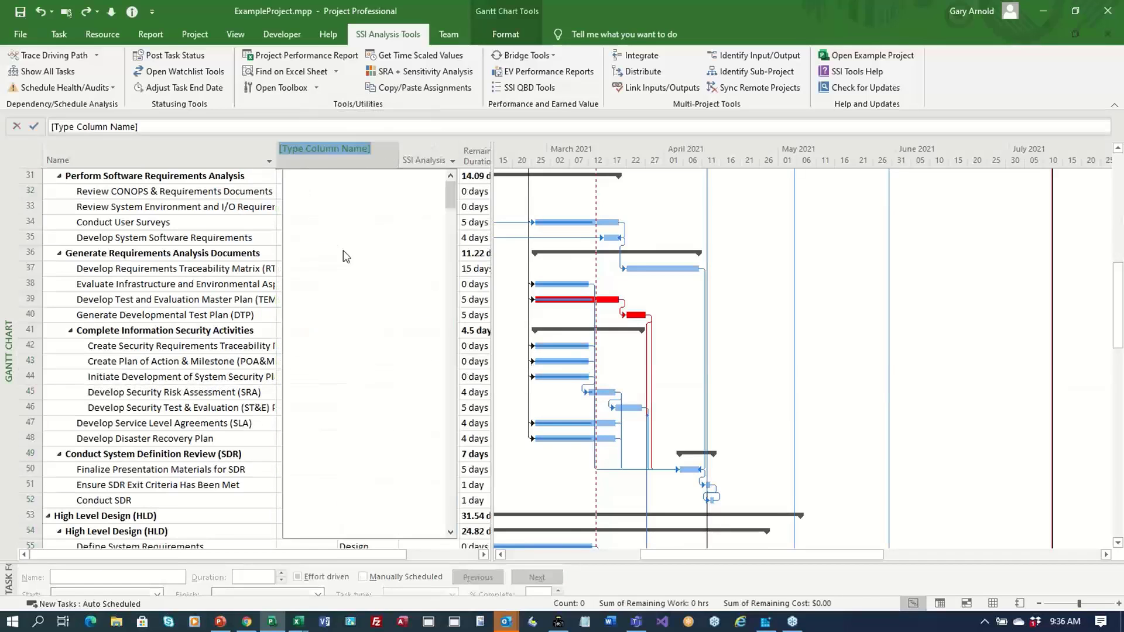
text(free Slack)
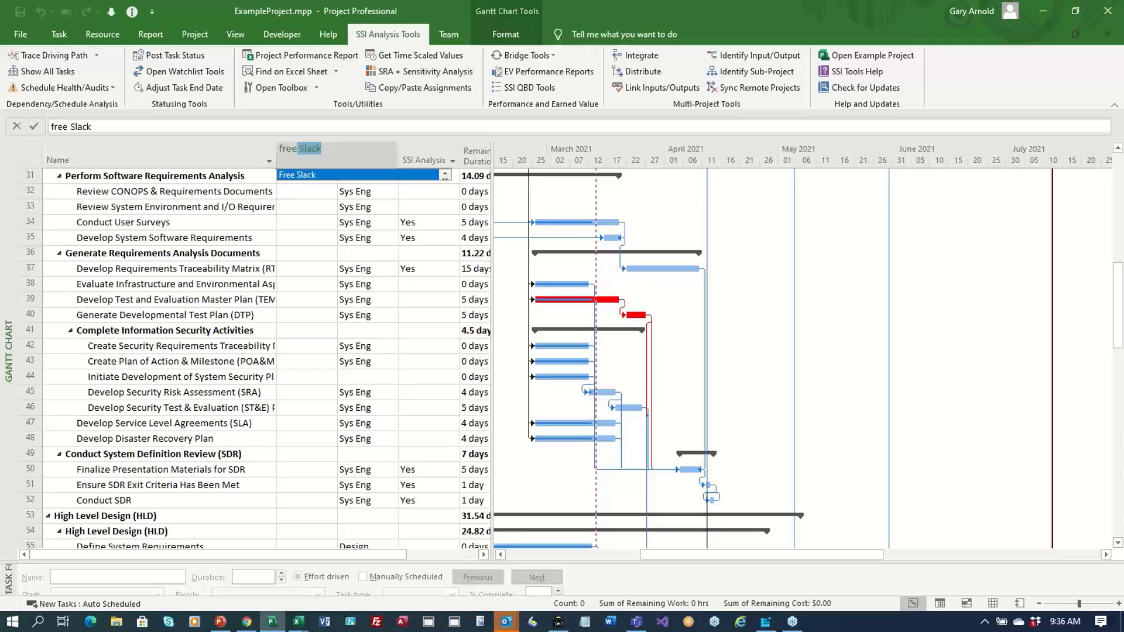
click(321, 175)
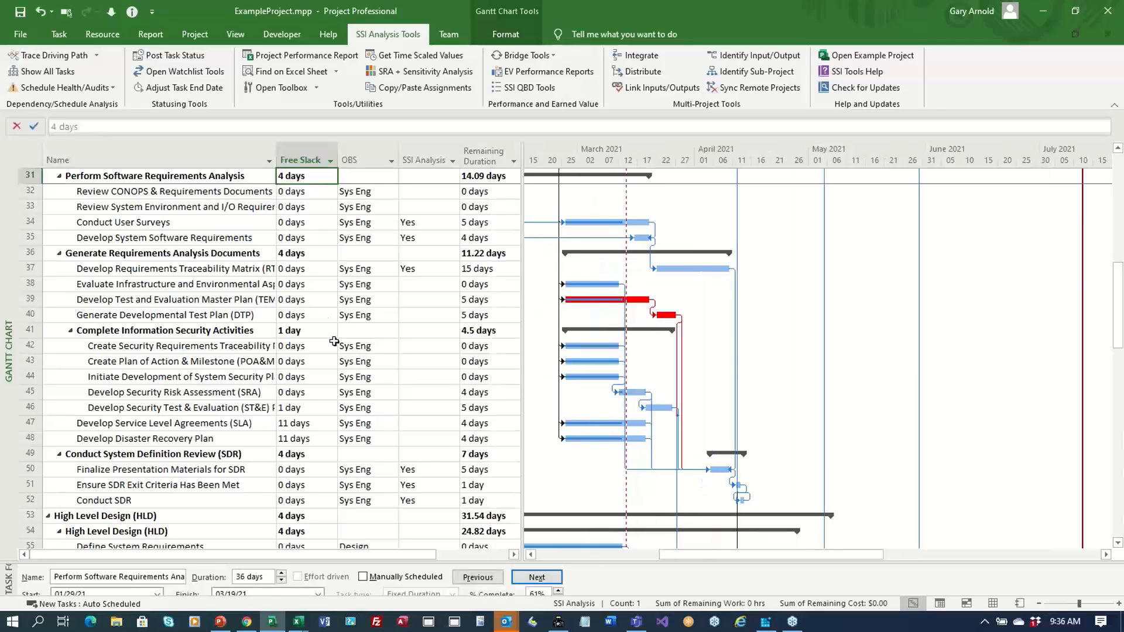
Step: Run the SSI Slack Evaporator on the Develop Logical (Preliminary) Design task, reducing free slack of 10 days or more to at most 2 days
scroll(334, 341, down, 1)
drag(261, 376, 260, 388)
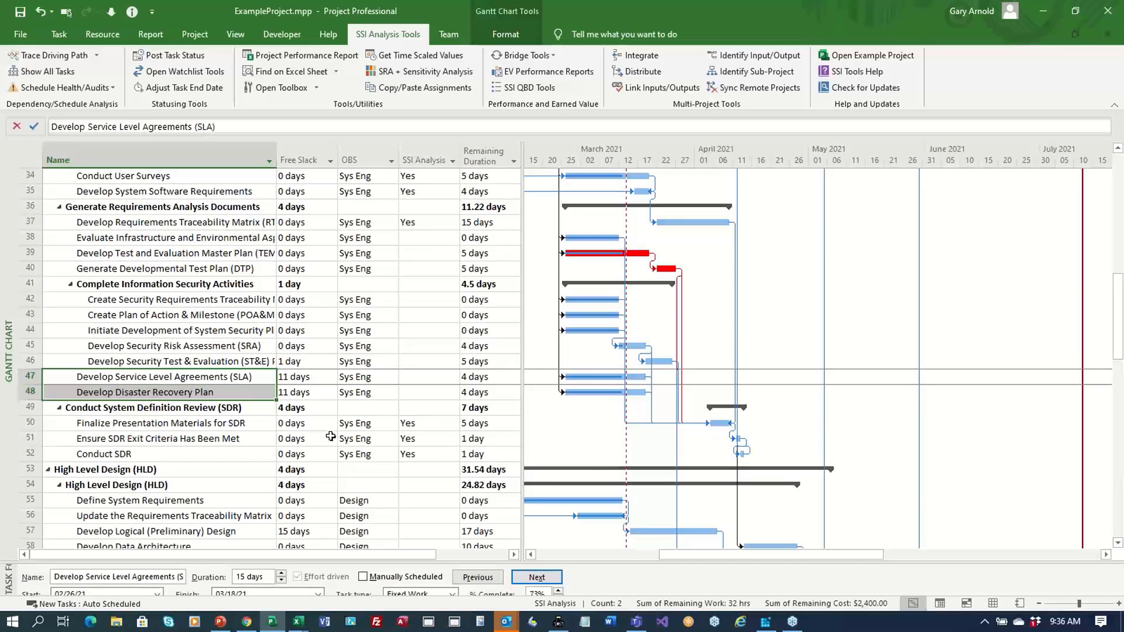
scroll(328, 436, down, 4)
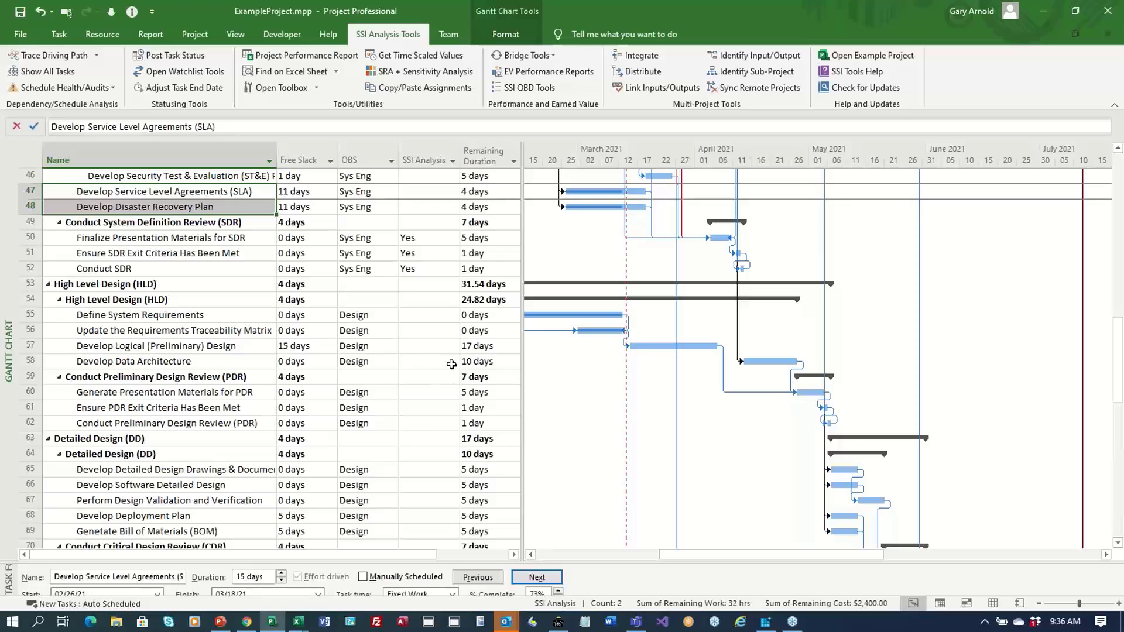
click(253, 346)
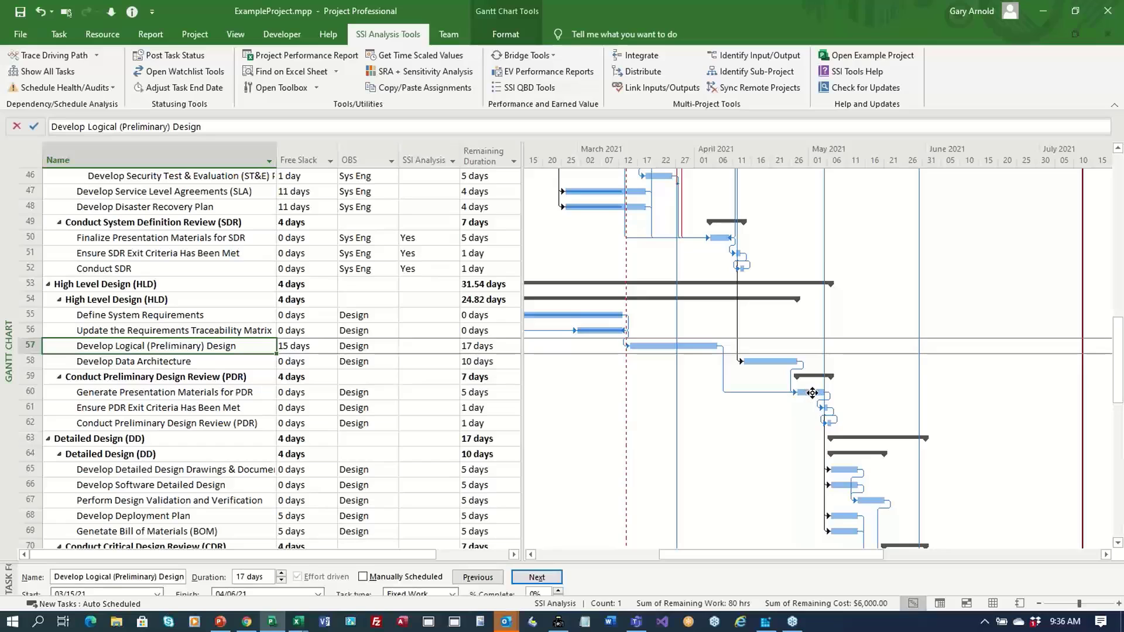
click(314, 84)
click(288, 223)
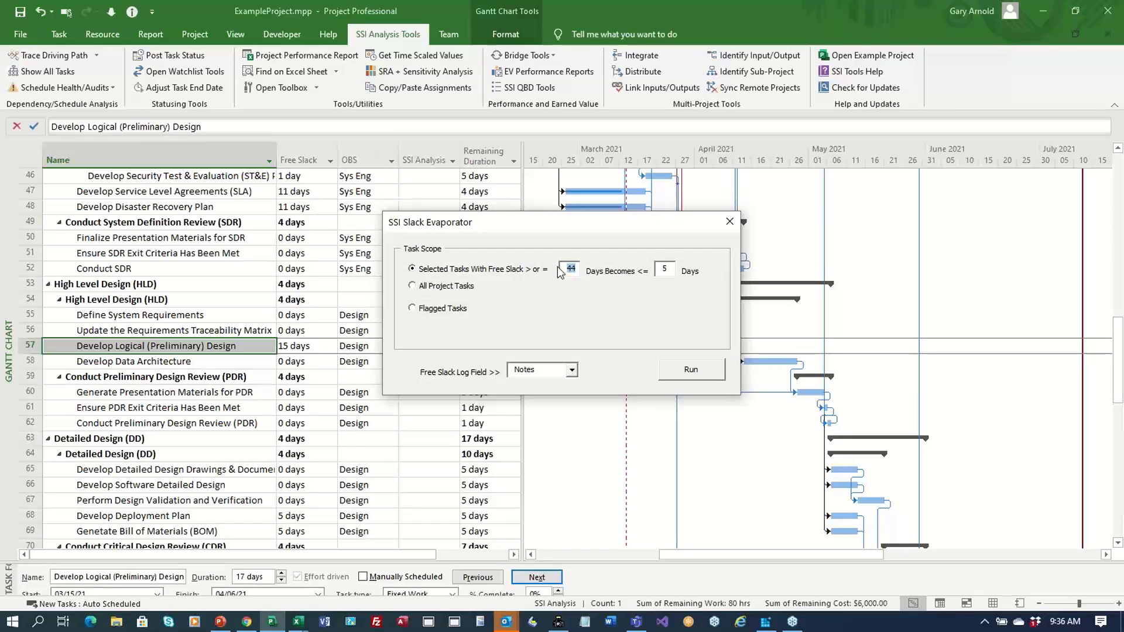
text(10)
text(2)
click(692, 369)
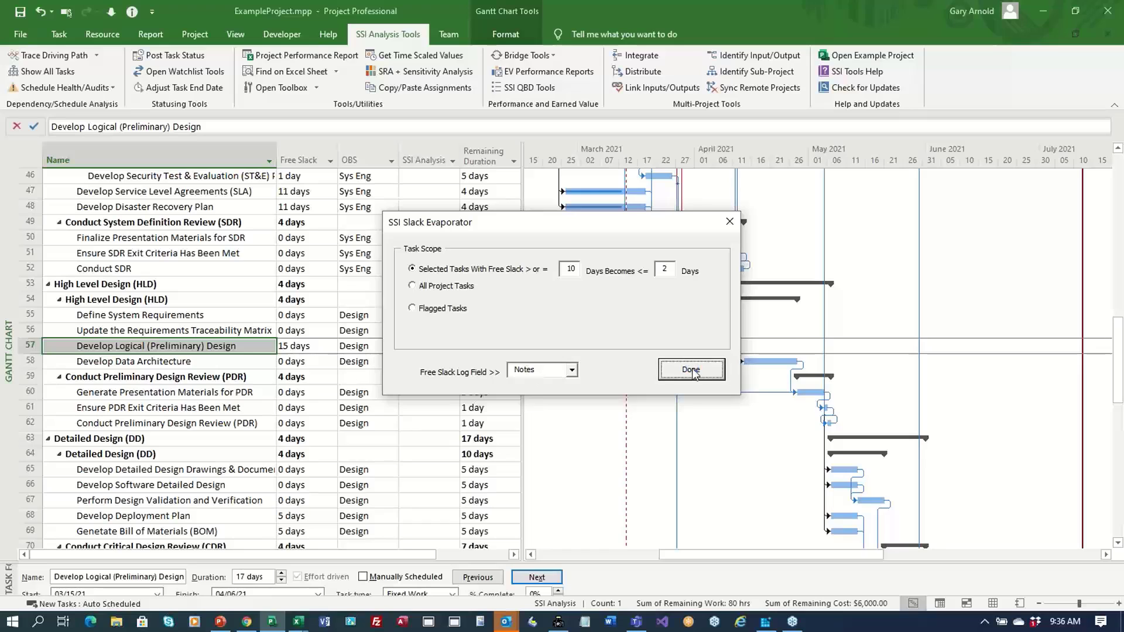
click(729, 224)
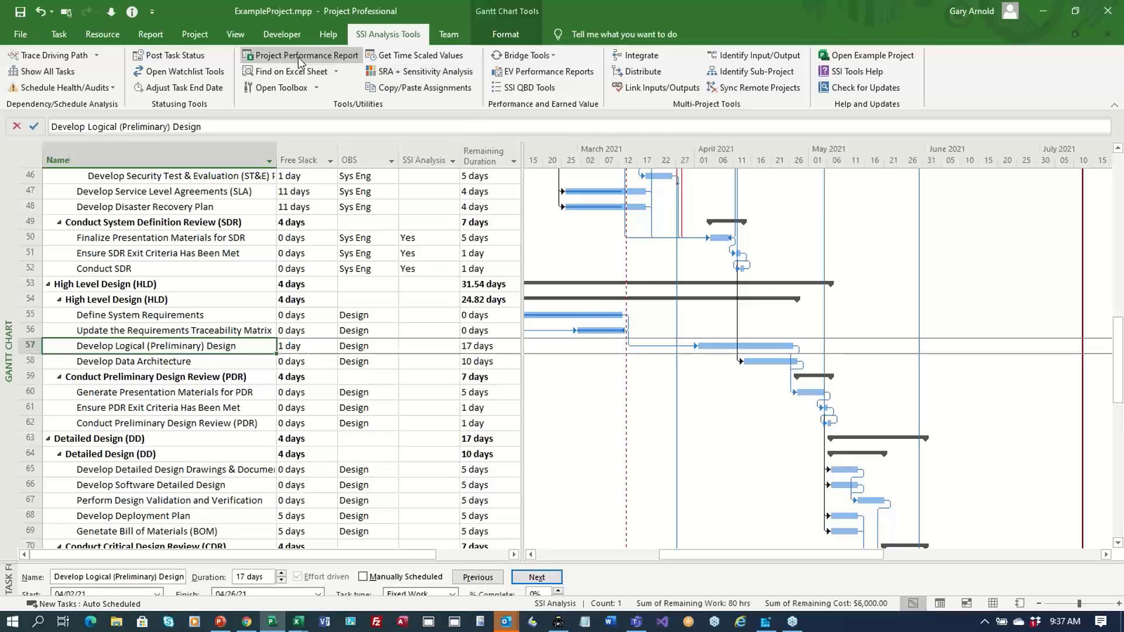
Step: List the custom fields of the open projects with the SSI Toolbox and examine their names, source fields and formulas
click(274, 87)
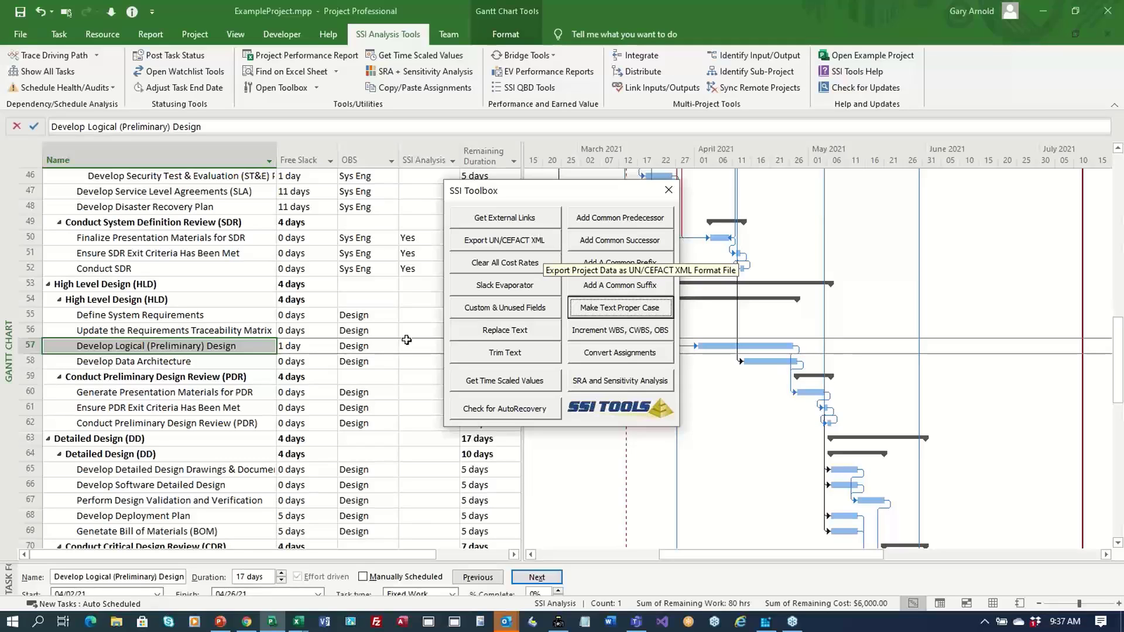
click(538, 310)
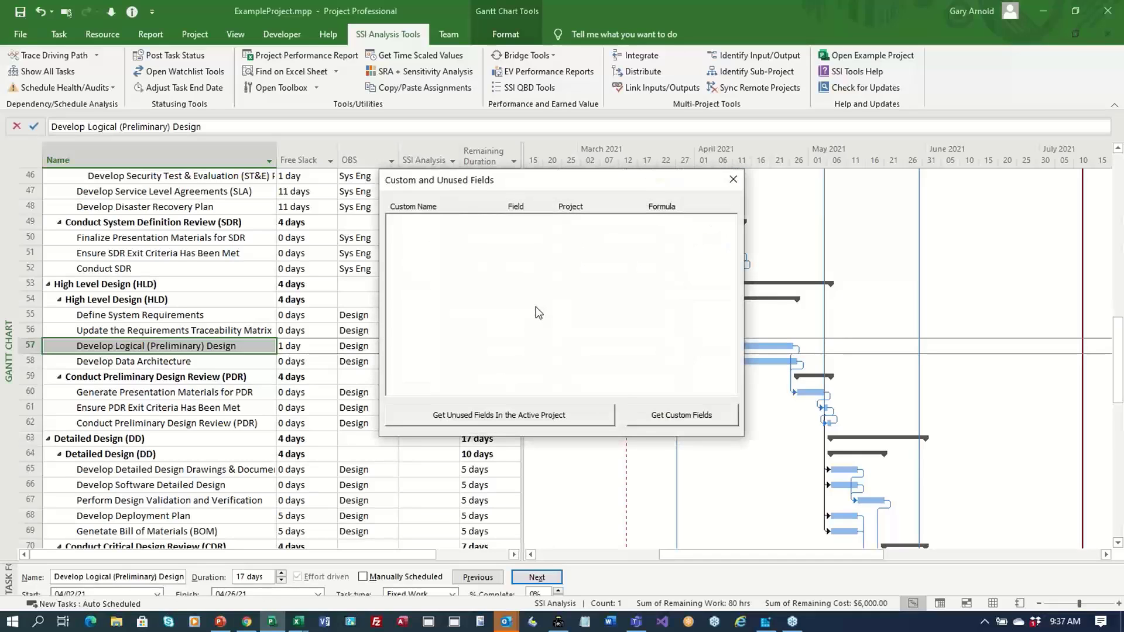
click(678, 426)
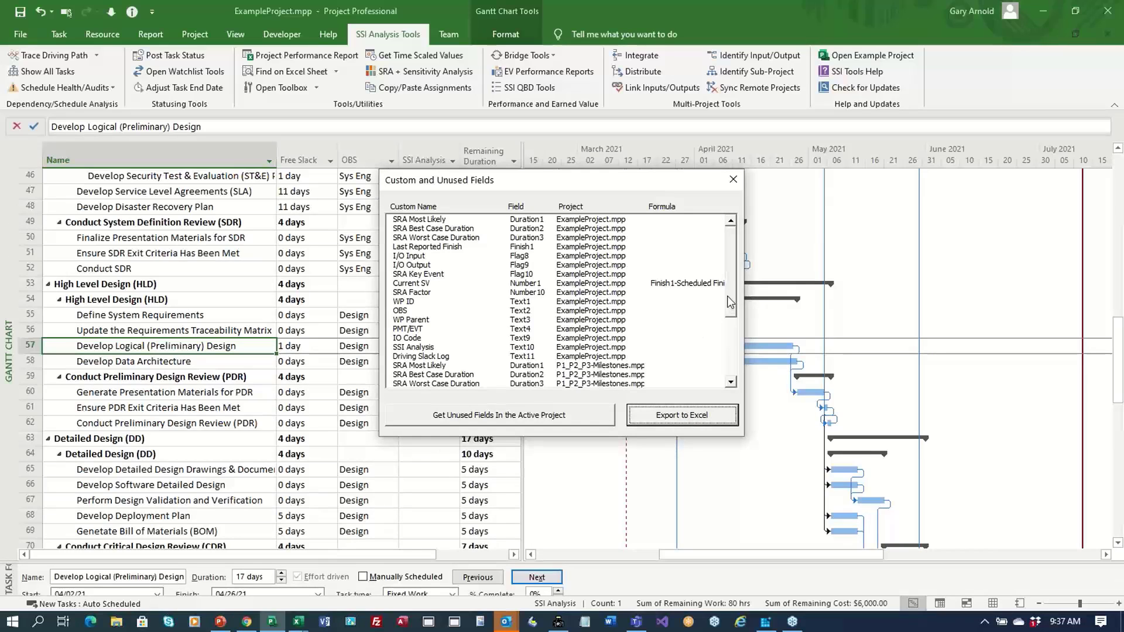
scroll(727, 296, down, 4)
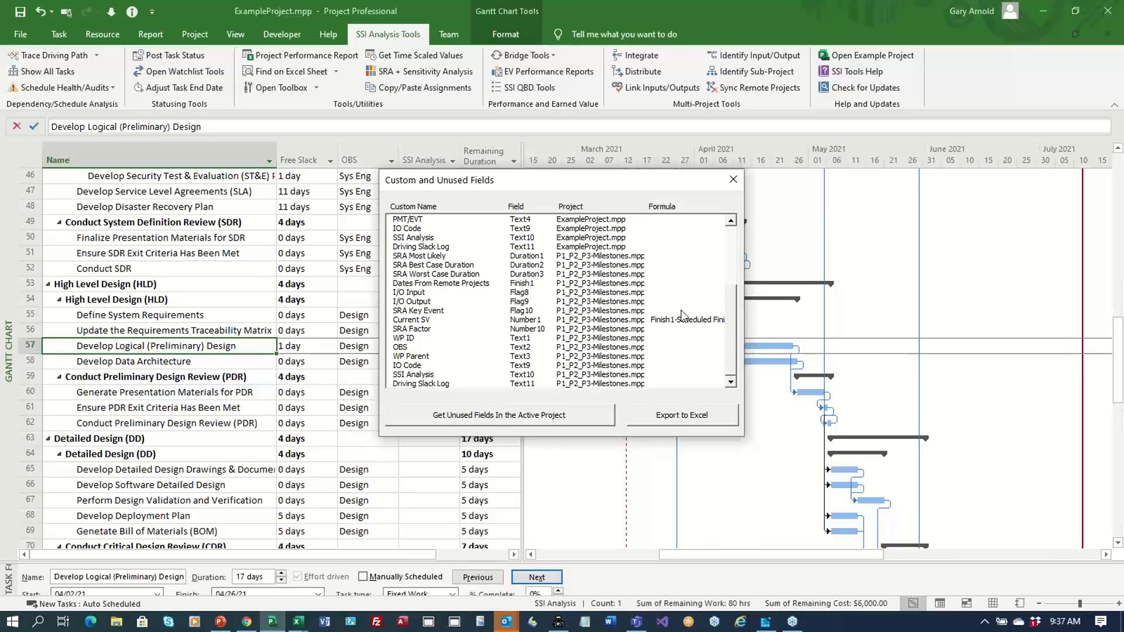
scroll(729, 328, up, 4)
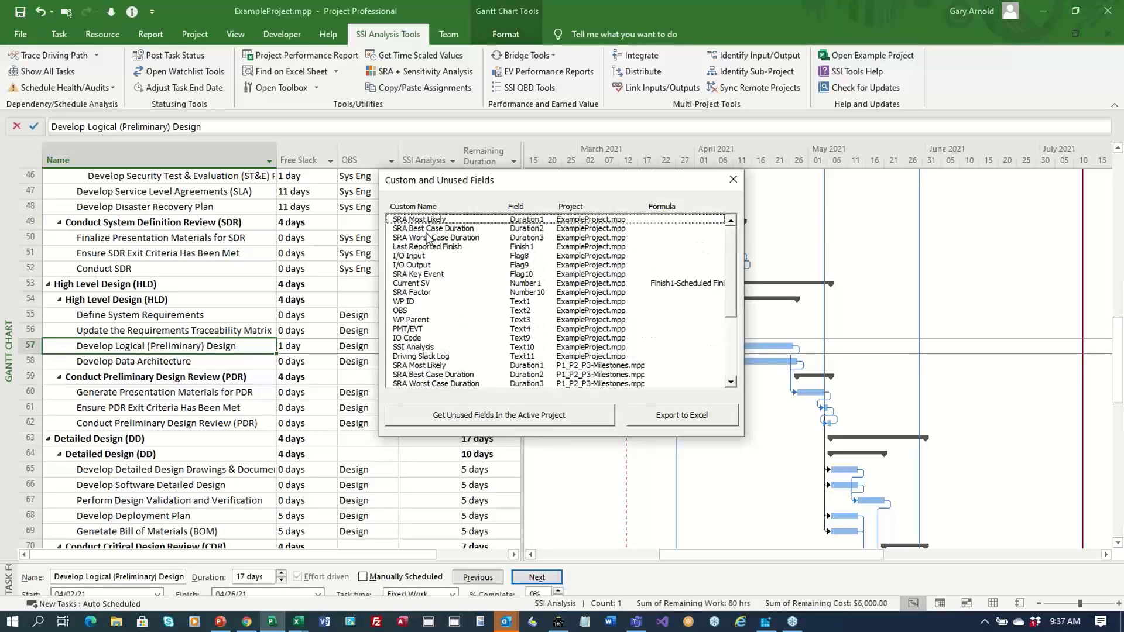
click(440, 221)
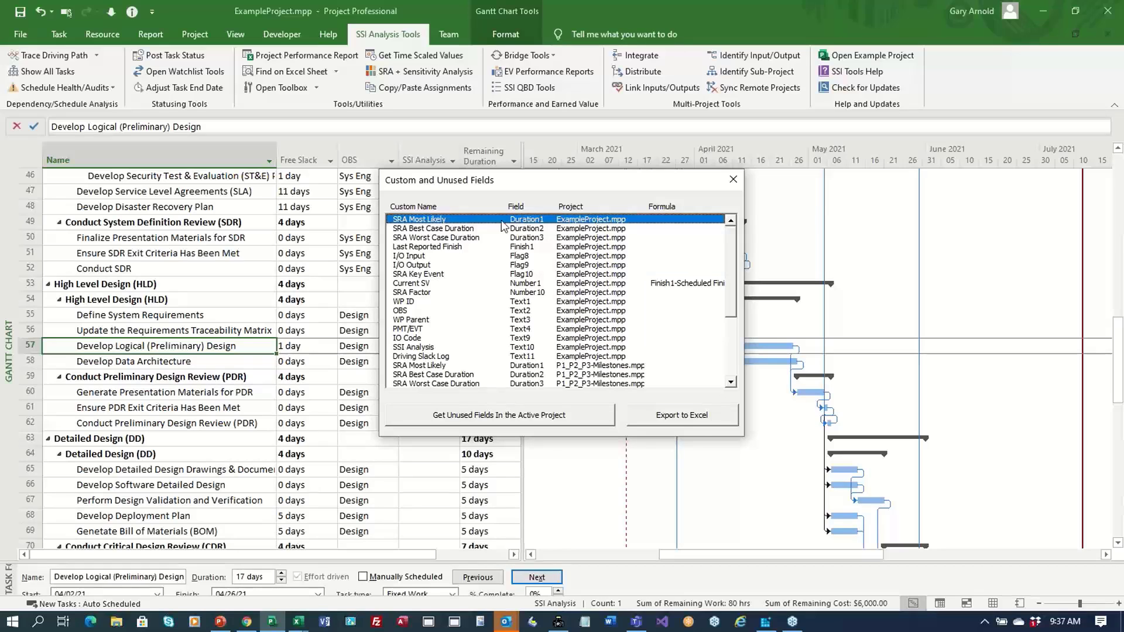
click(520, 231)
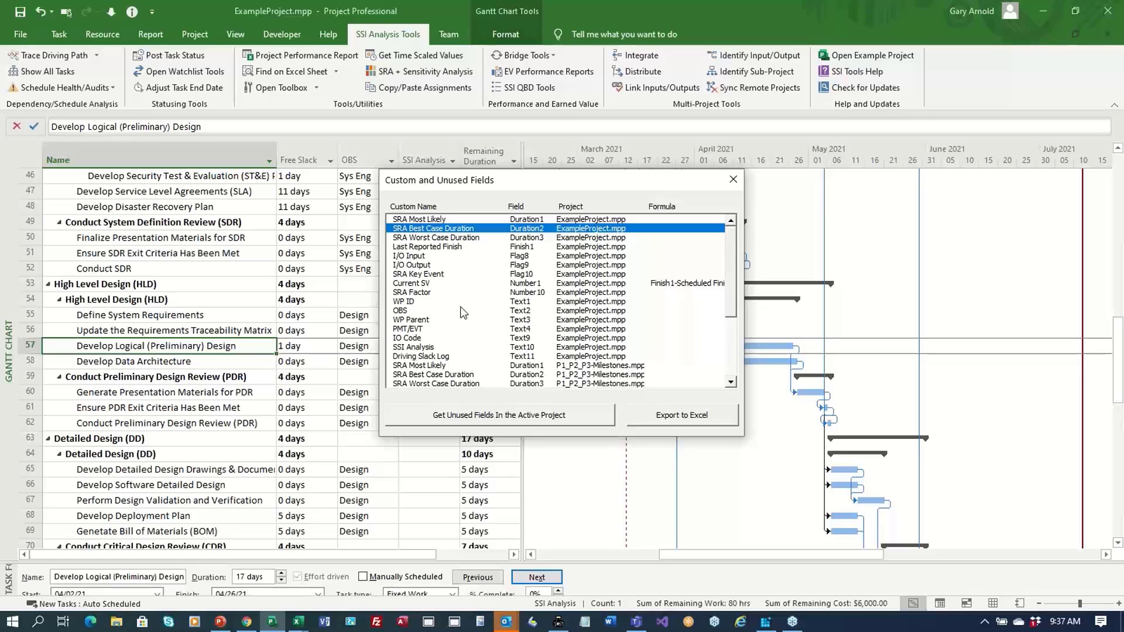
click(617, 284)
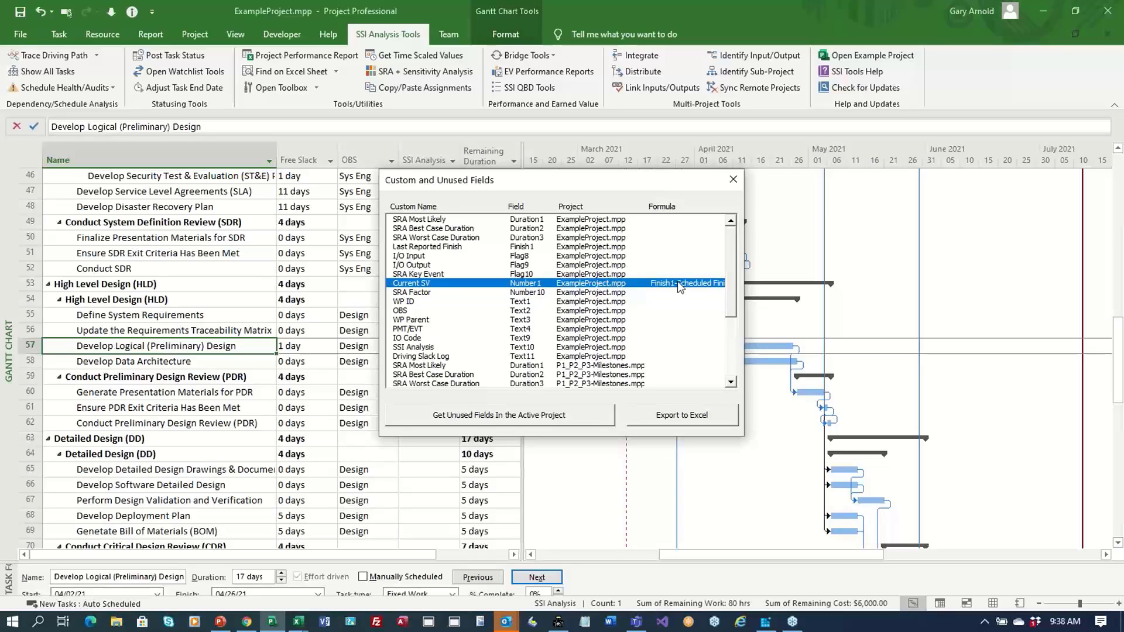
Step: Check the active project for unused fields with the Check Text 1-10 option
click(571, 416)
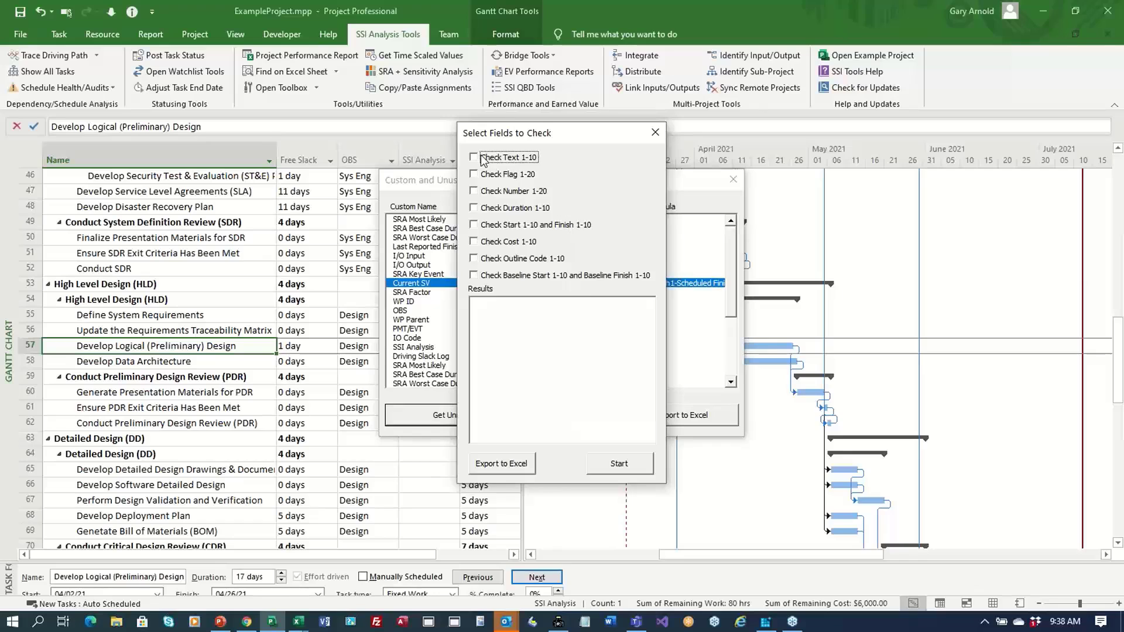
click(482, 159)
click(621, 465)
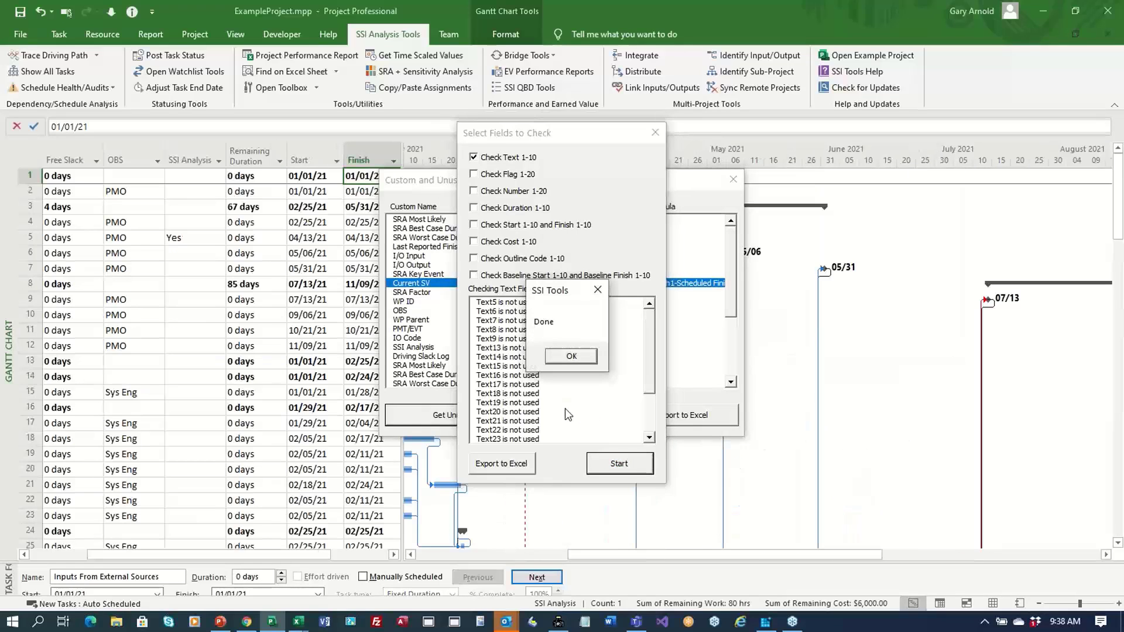
click(573, 357)
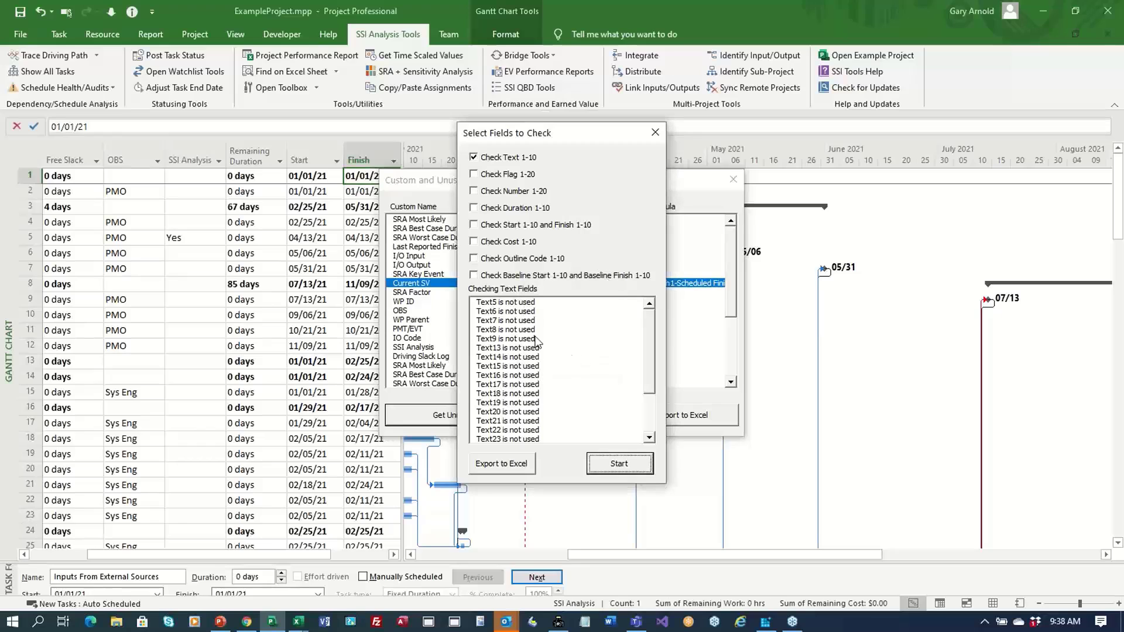
Step: Review the list of unused text fields and close the field check and SSI Toolbox dialogs
key(Down)
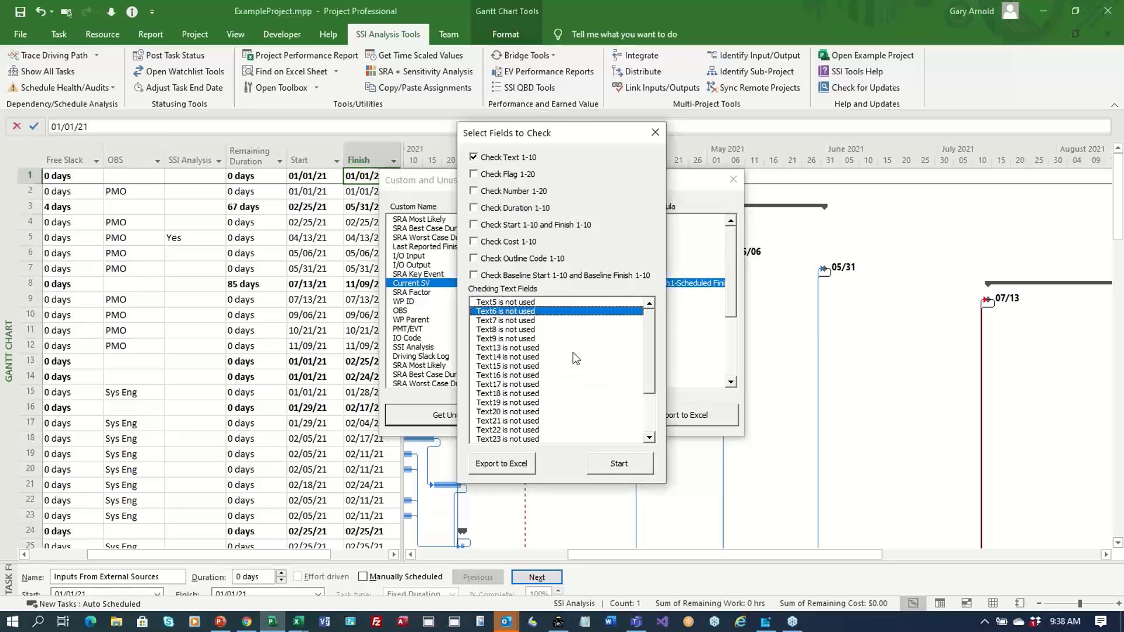
key(Down)
key(Down)
key(Down)
key(Down)
key(Down)
key(Down)
key(Down)
key(Down)
key(Down)
key(Down)
key(Down)
key(Down)
key(Down)
key(Down)
key(Down)
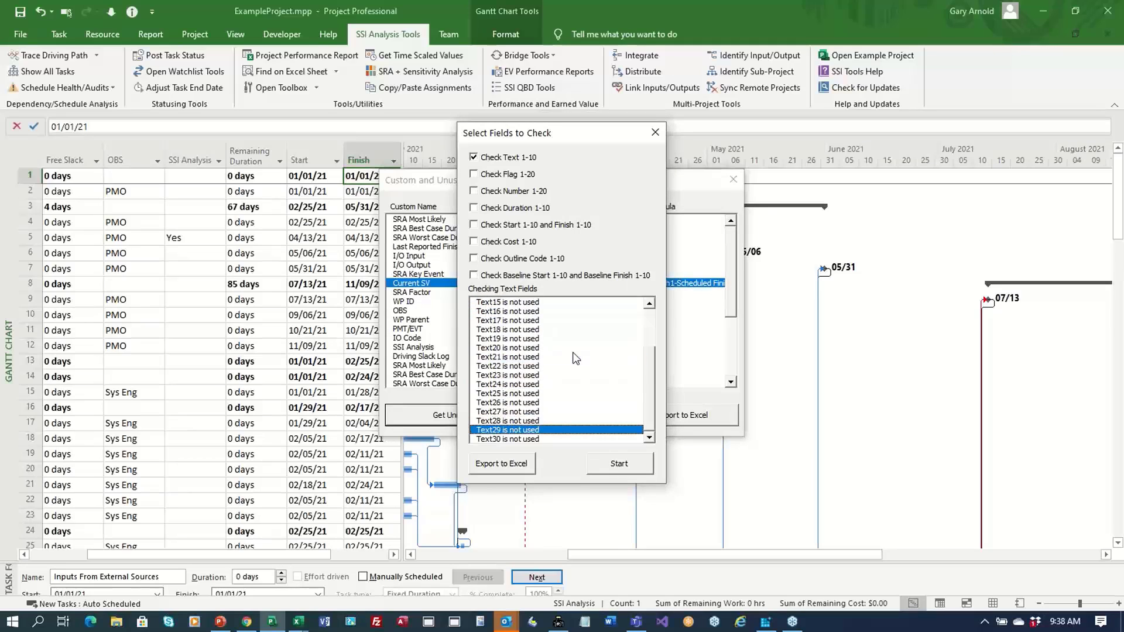
key(Up)
key(Up)
key(Up)
key(Up)
key(Up)
key(Up)
key(Up)
key(Up)
key(Up)
key(Up)
key(Up)
key(Up)
key(Up)
key(Up)
key(Up)
key(Up)
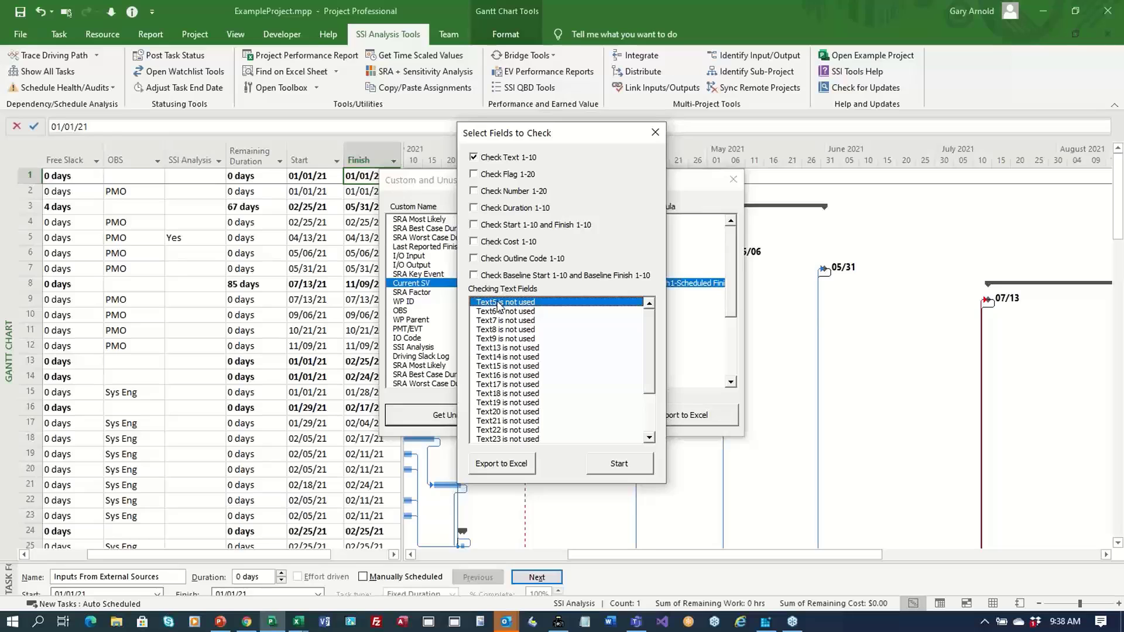
click(655, 133)
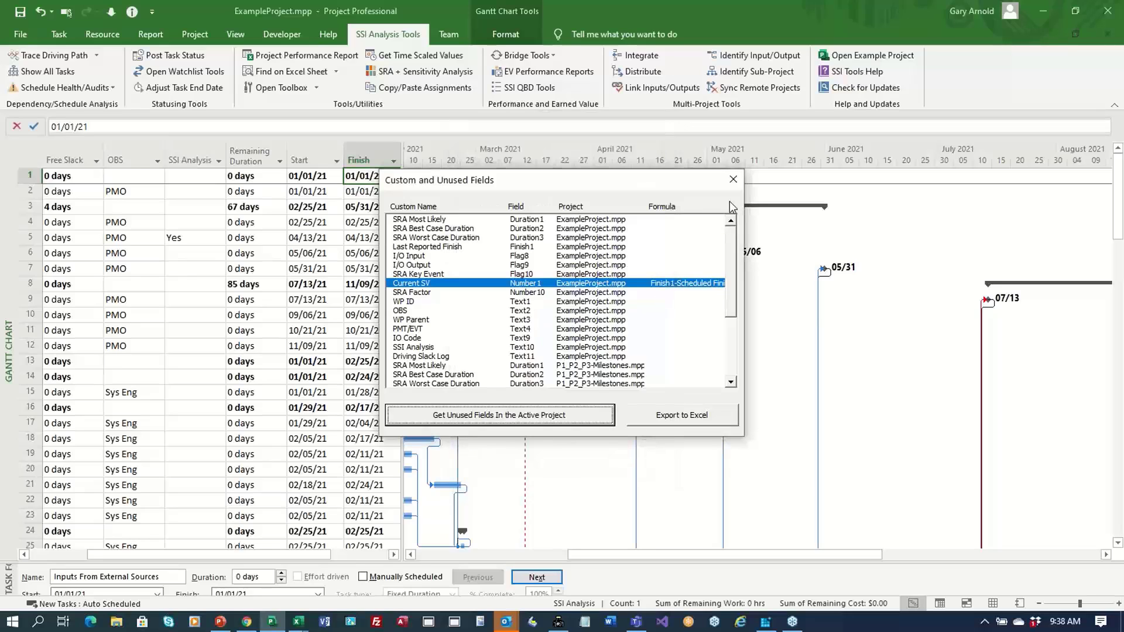
click(733, 179)
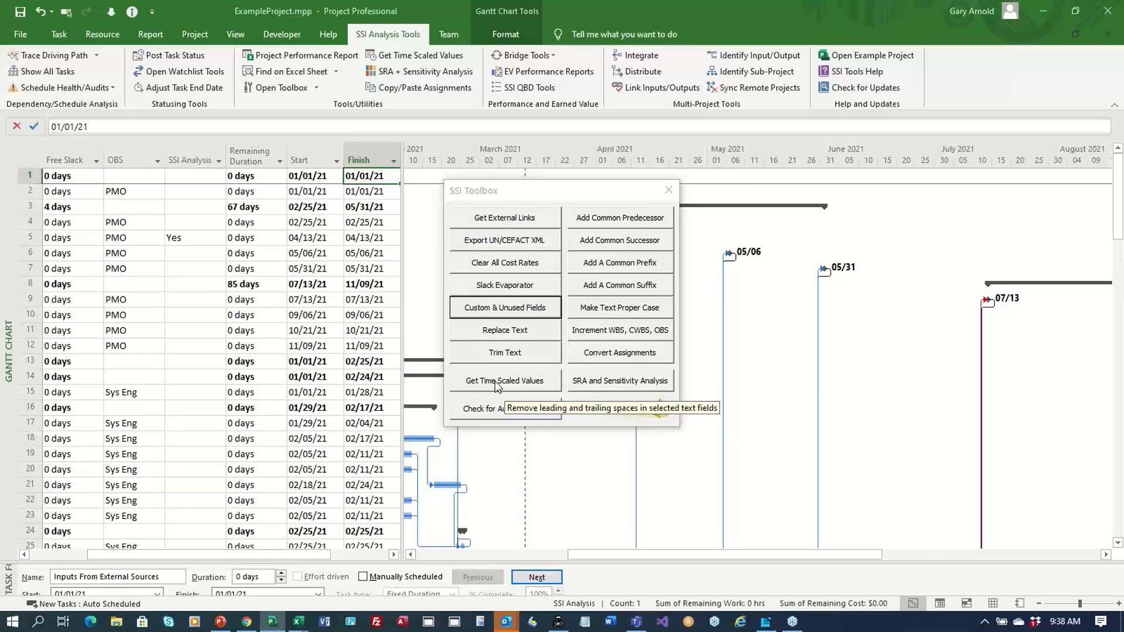
click(668, 190)
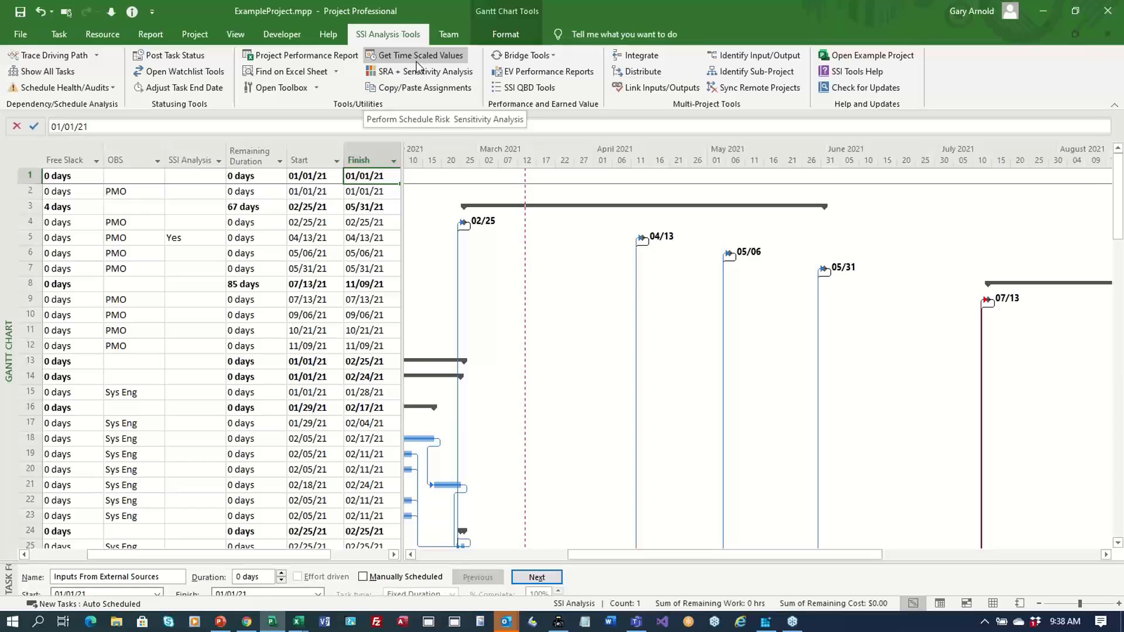
Step: Open Get Time Scaled Values for all tasks and add the Free Slack, OBS (Text2), Total Slack and Contact fields
click(205, 161)
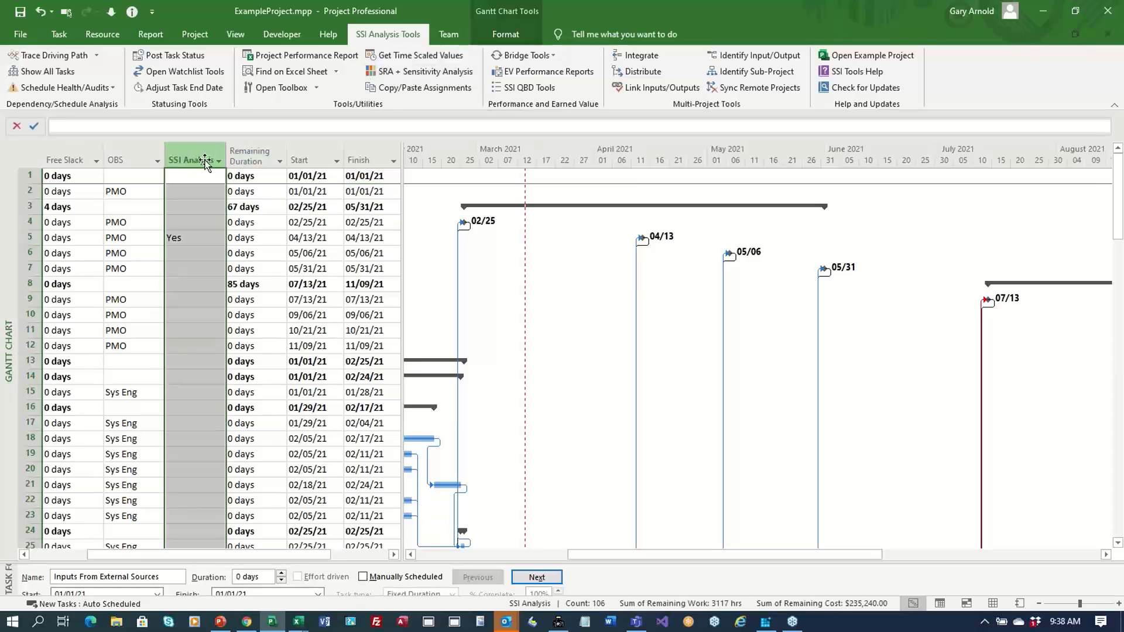
click(442, 56)
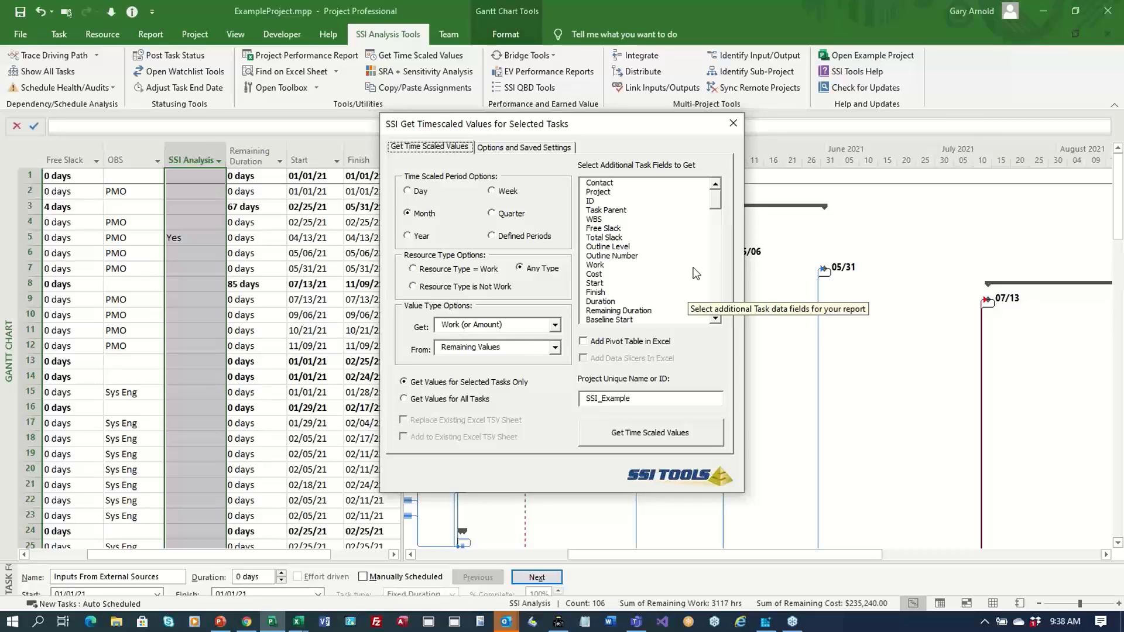
click(607, 229)
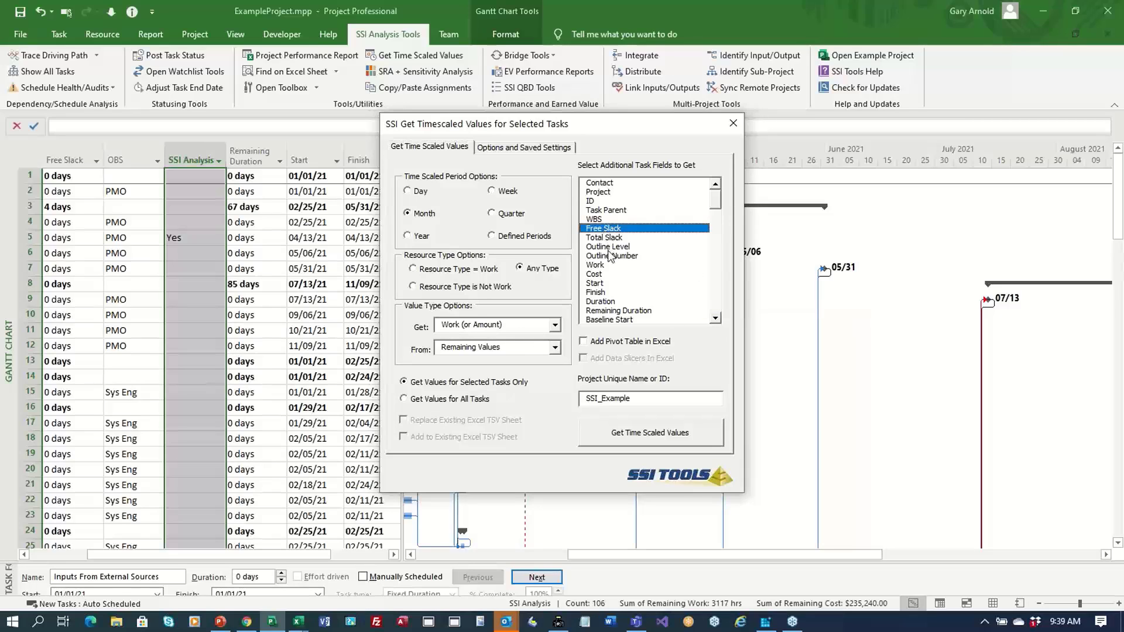
drag(717, 202, 717, 226)
click(607, 210)
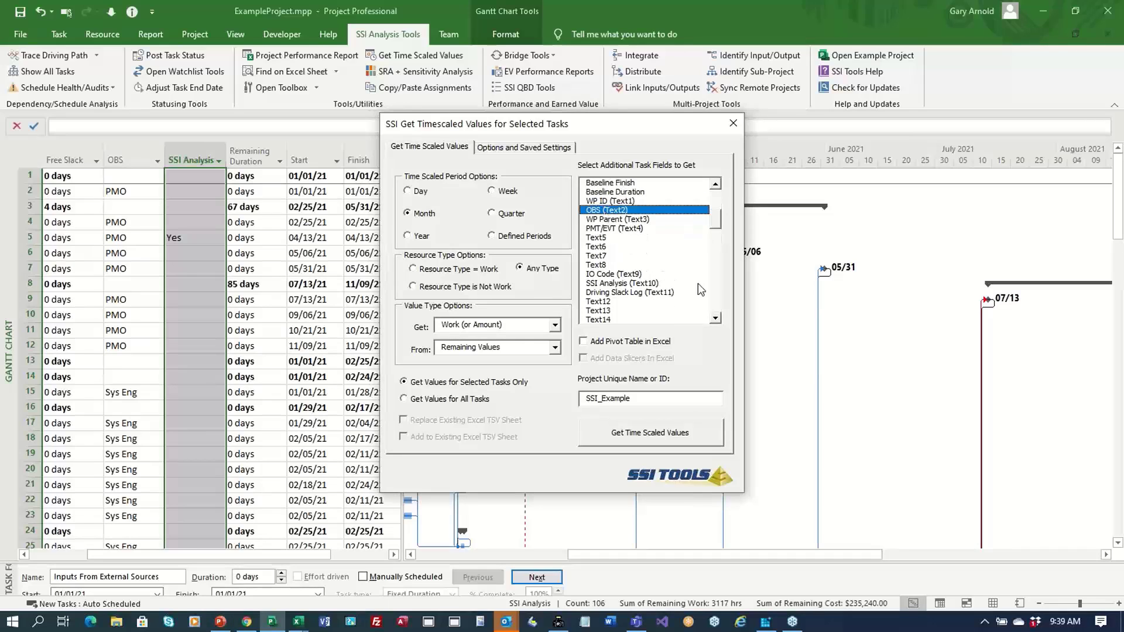
drag(718, 233, 717, 213)
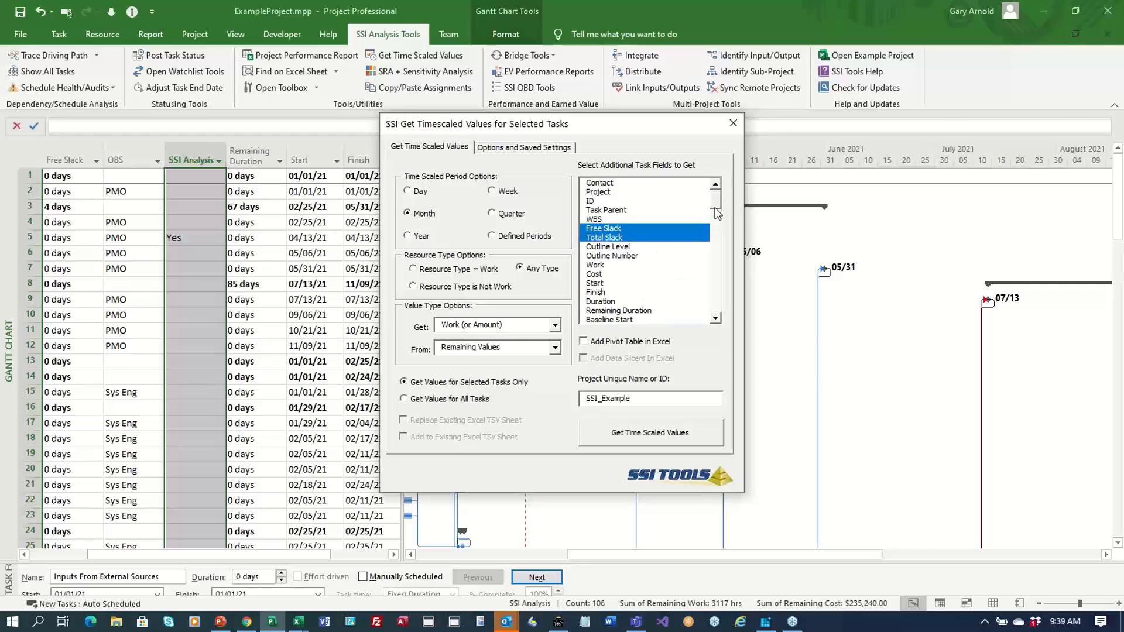
click(605, 184)
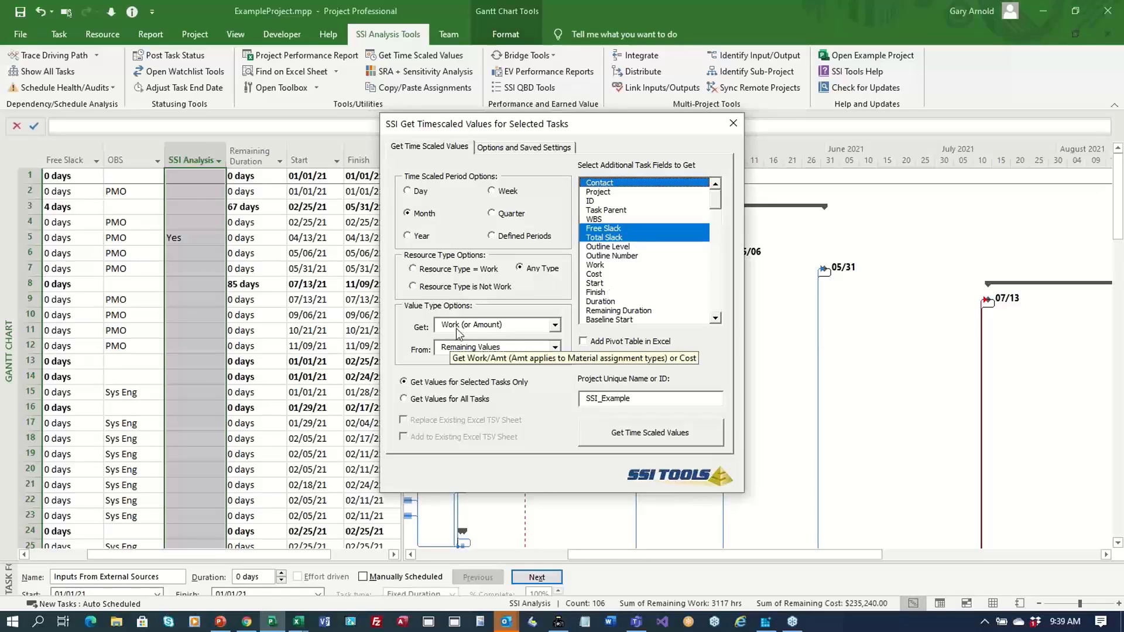
Step: Try Cost from Baseline Values as the value type, and return the options to Work (or Amount) from Remaining Values
click(554, 325)
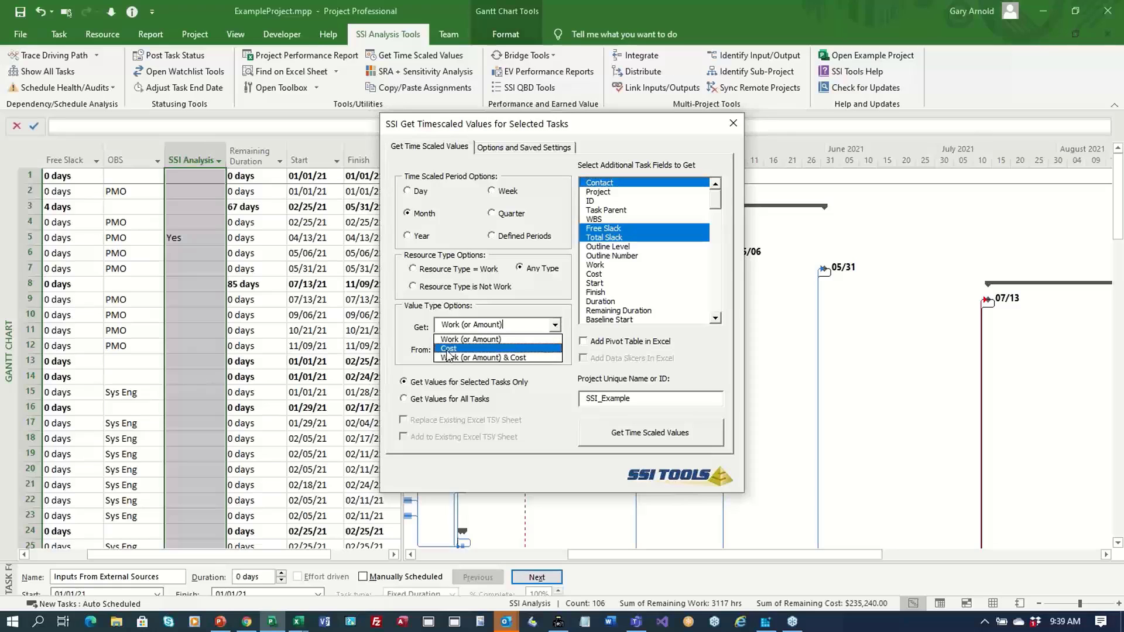
click(448, 349)
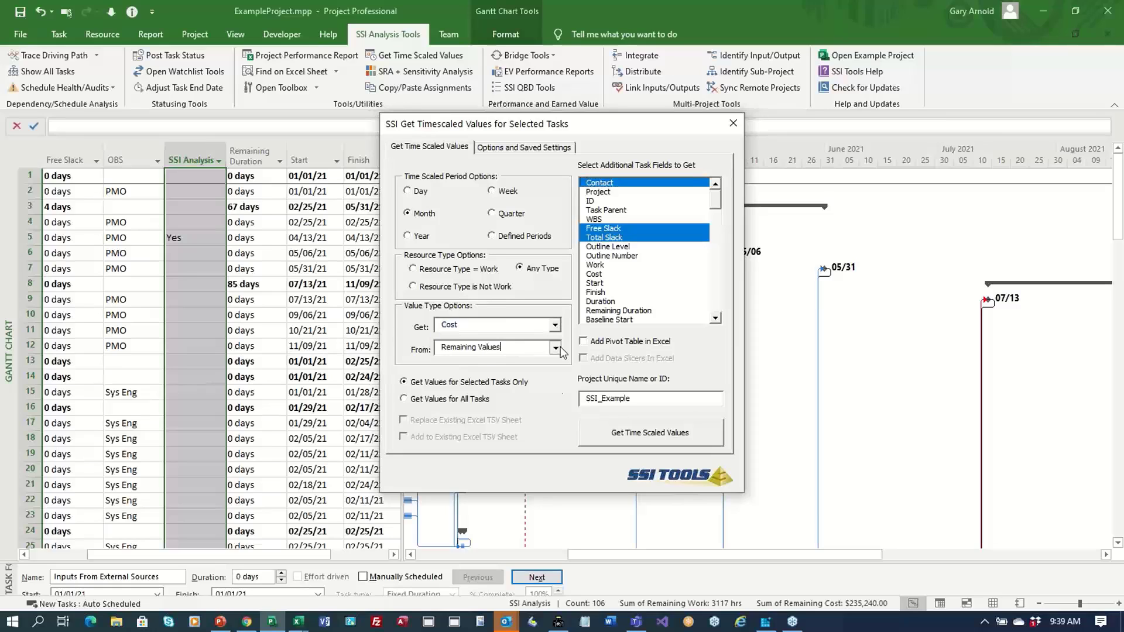
click(554, 347)
click(479, 370)
click(554, 325)
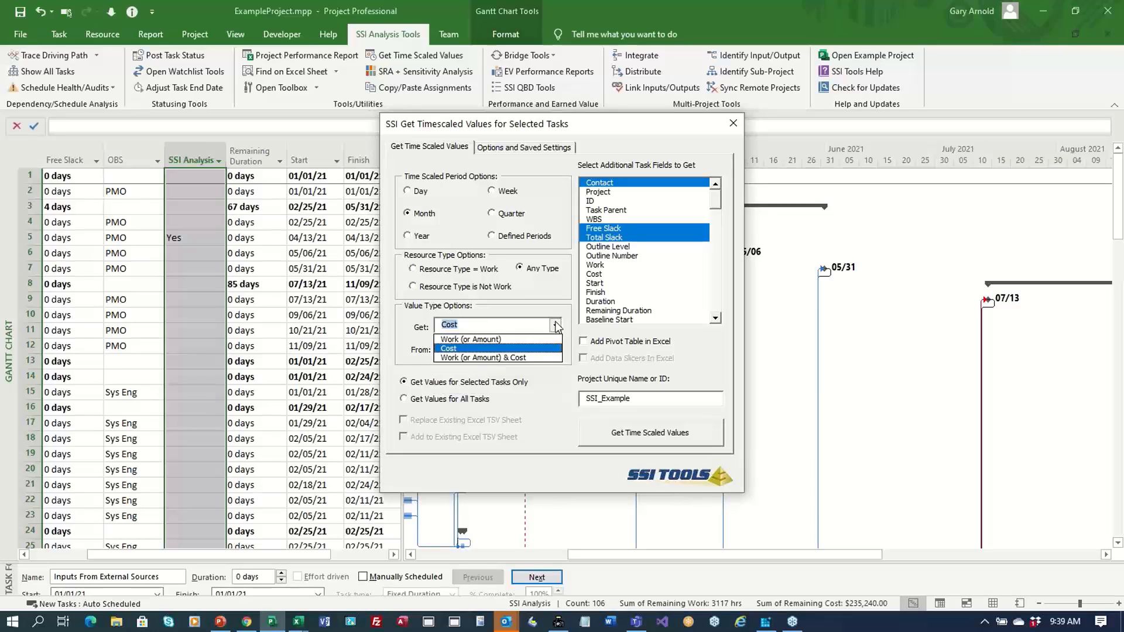
click(500, 342)
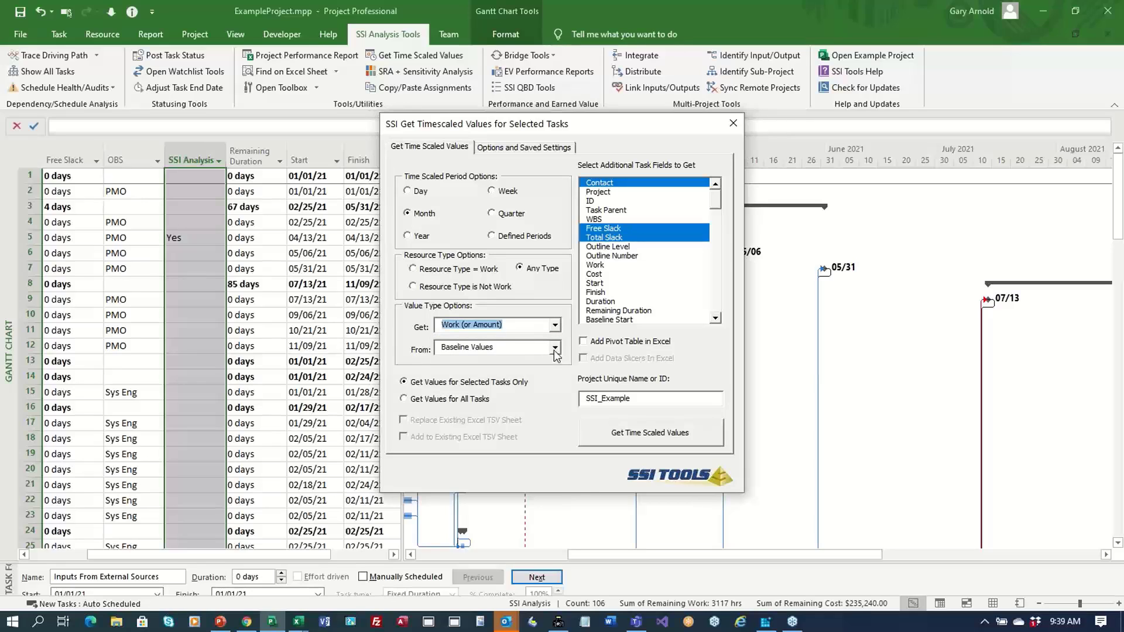
click(554, 347)
click(475, 372)
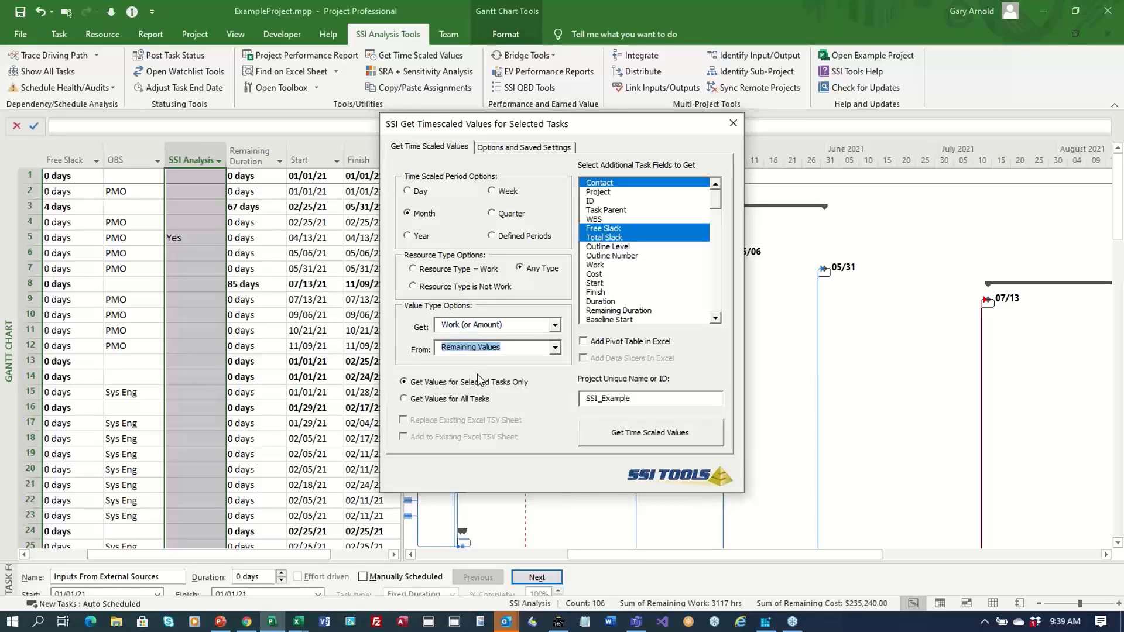
Step: Get the time scaled values in Excel and create a PivotTable from the full data range on a new worksheet
click(660, 433)
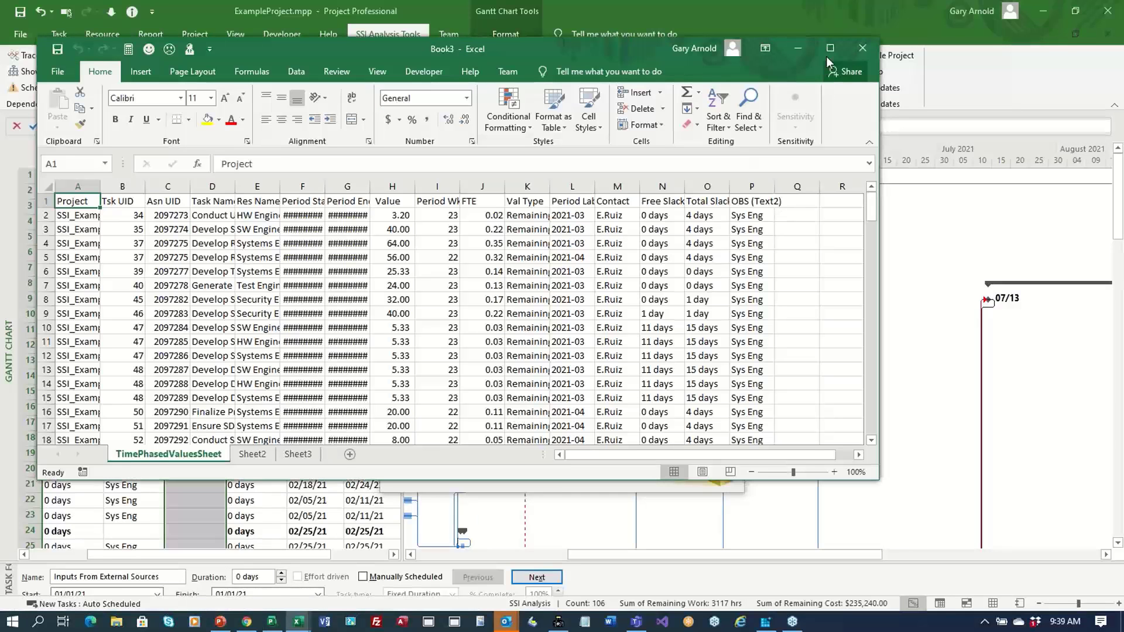
click(829, 48)
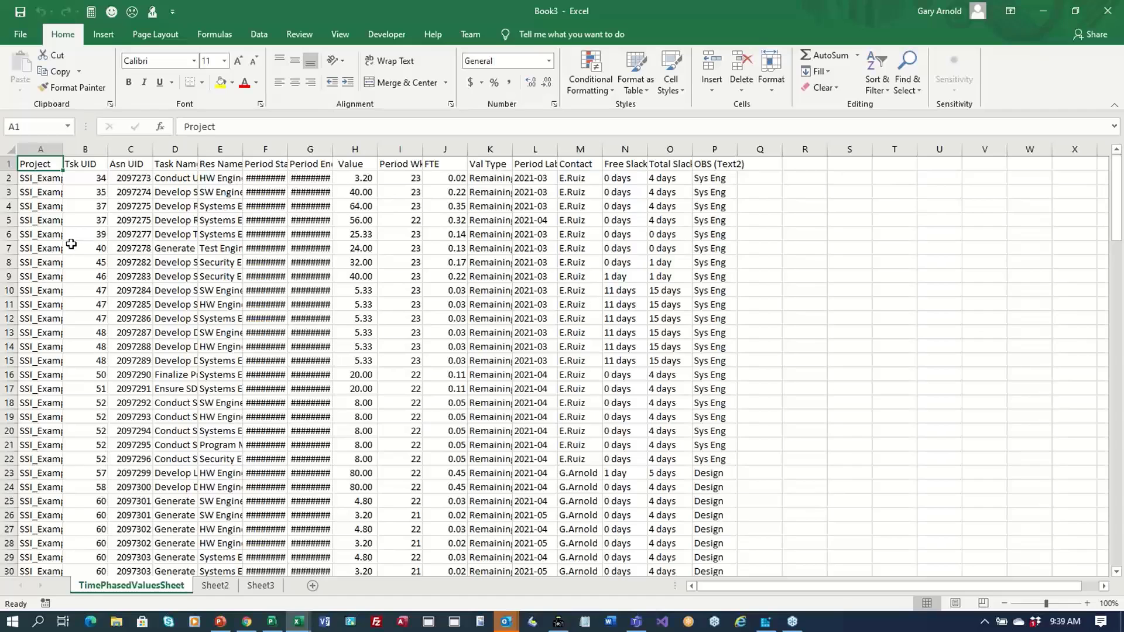
key(ctrl+shift+Right)
key(ctrl+shift+Down)
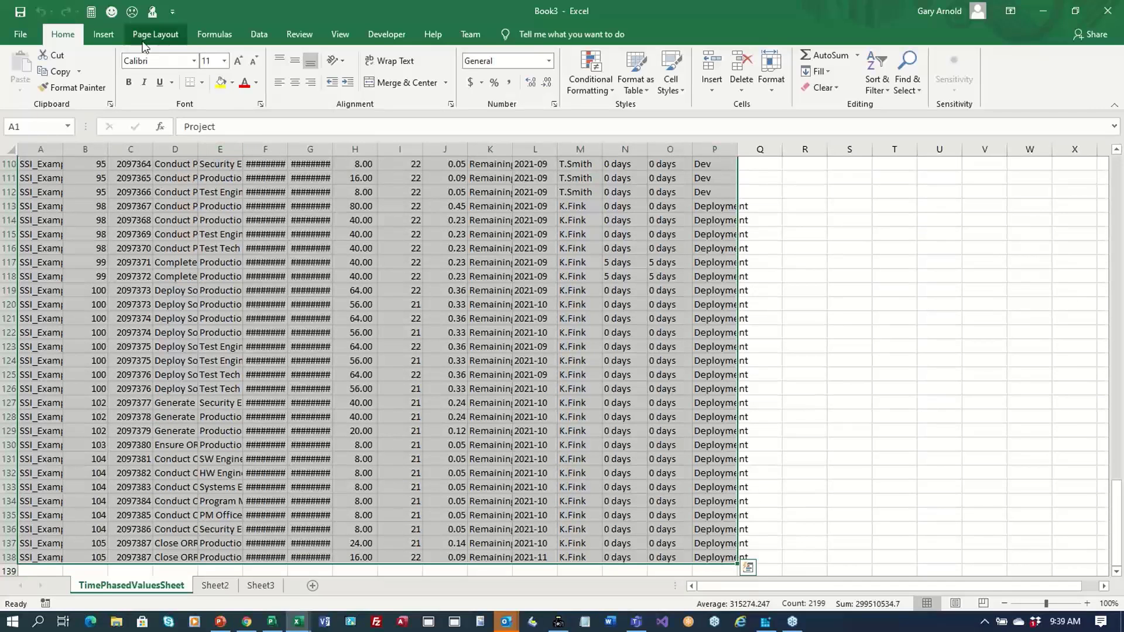
click(103, 34)
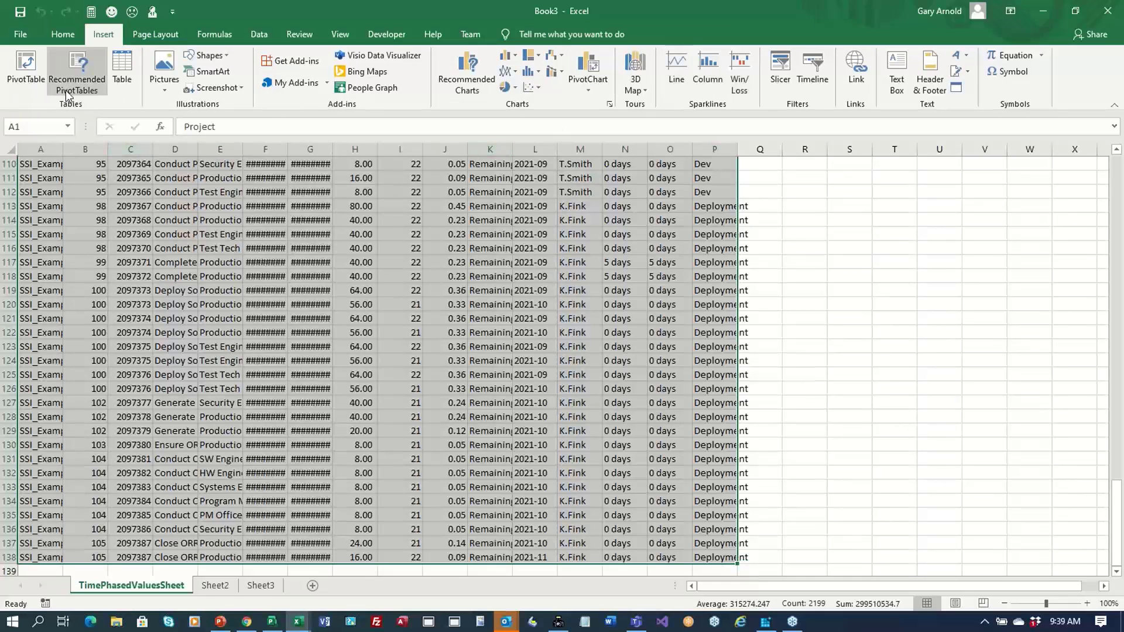
click(19, 64)
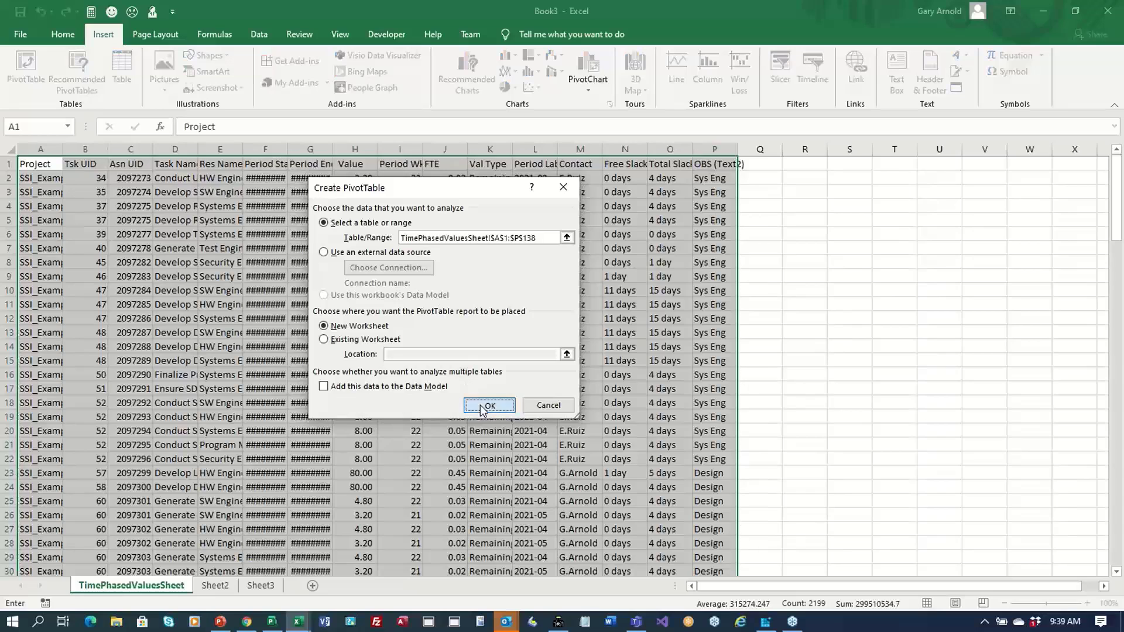
click(479, 404)
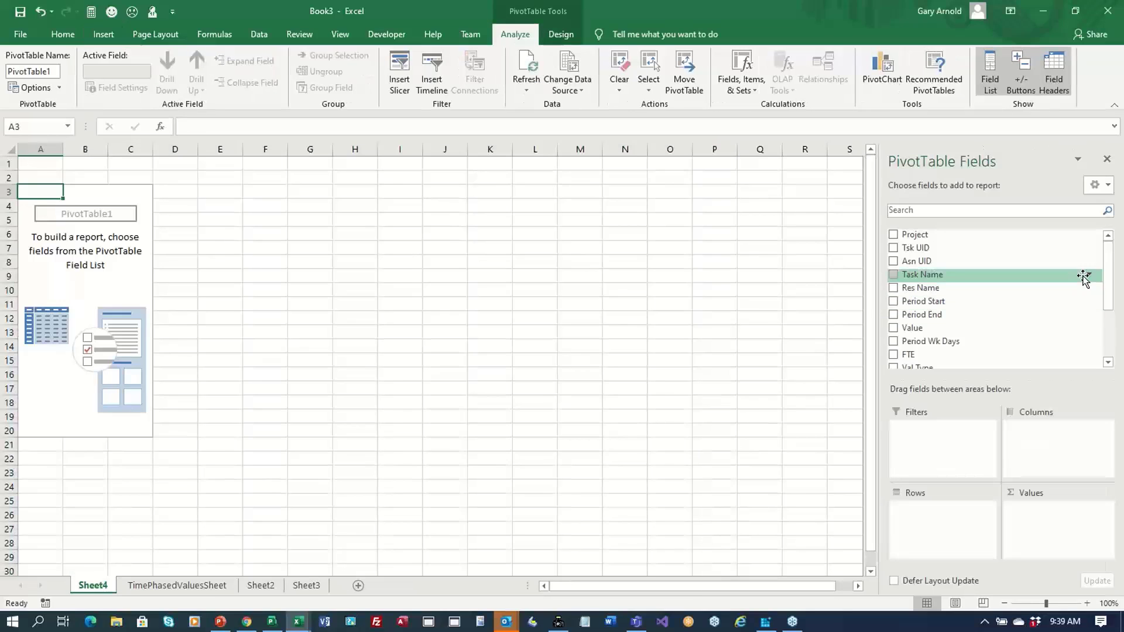
Step: Add OBS (Text2) and Res Name beneath it as the PivotTable's row fields
drag(1108, 271, 1113, 303)
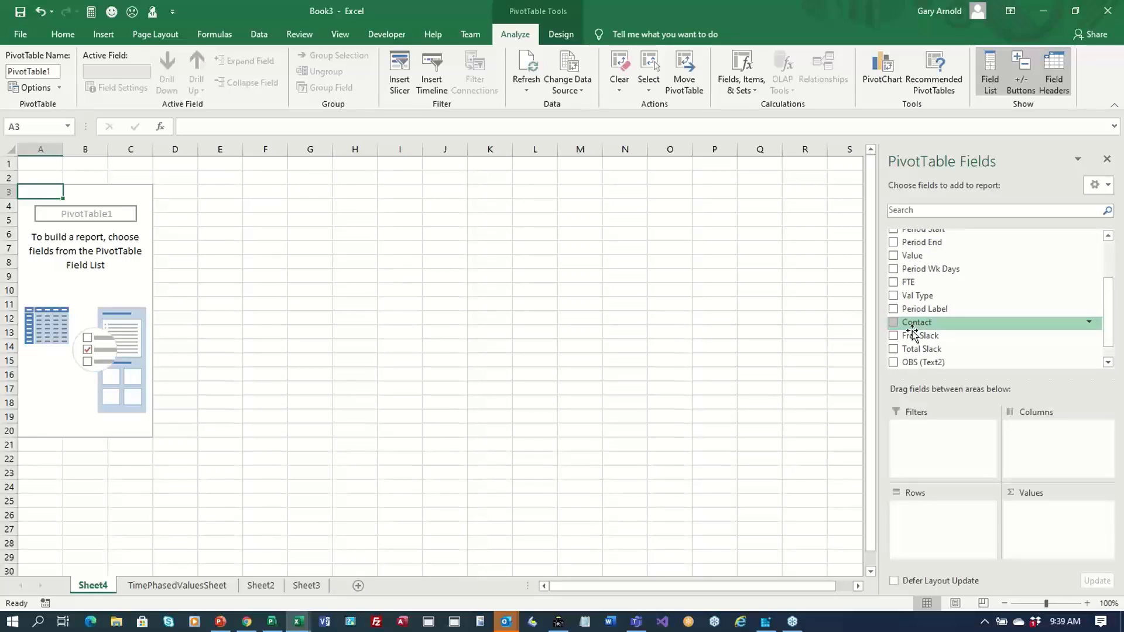
scroll(1108, 309, down, 1)
scroll(1109, 311, up, 2)
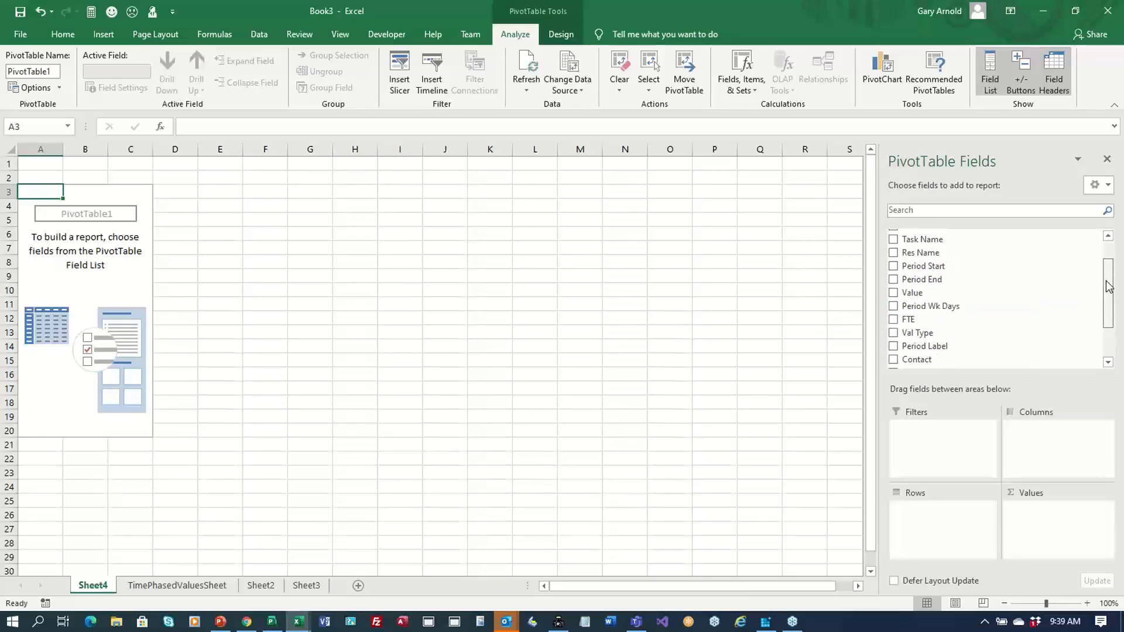
scroll(1104, 300, down, 1)
scroll(1104, 299, down, 1)
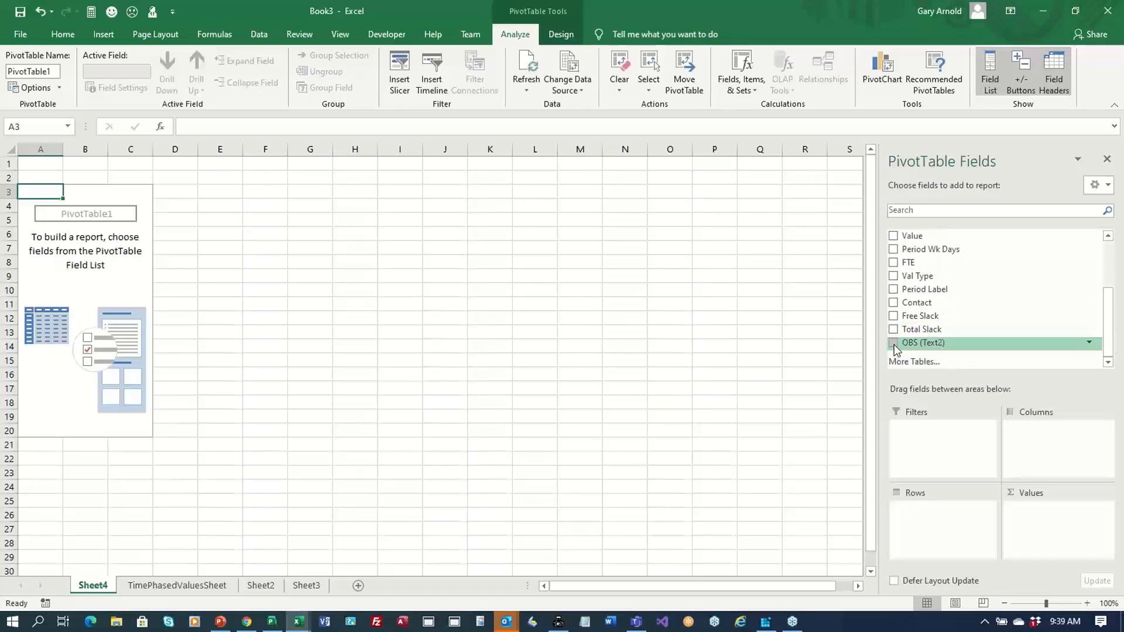
drag(897, 345, 935, 511)
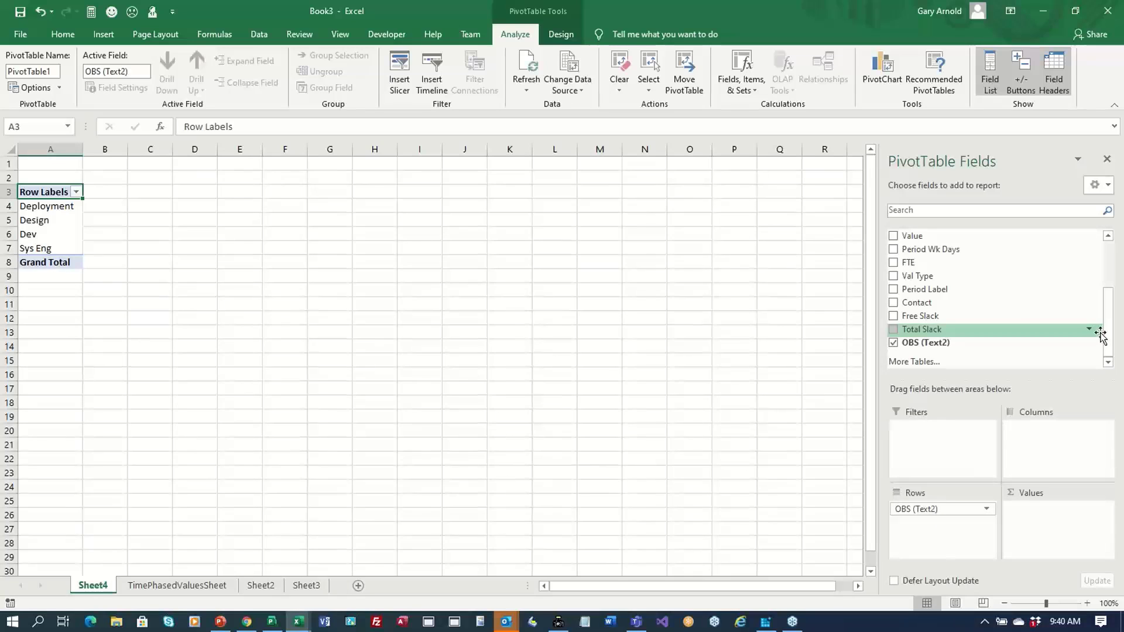
scroll(1108, 328, up, 1)
scroll(1108, 328, up, 2)
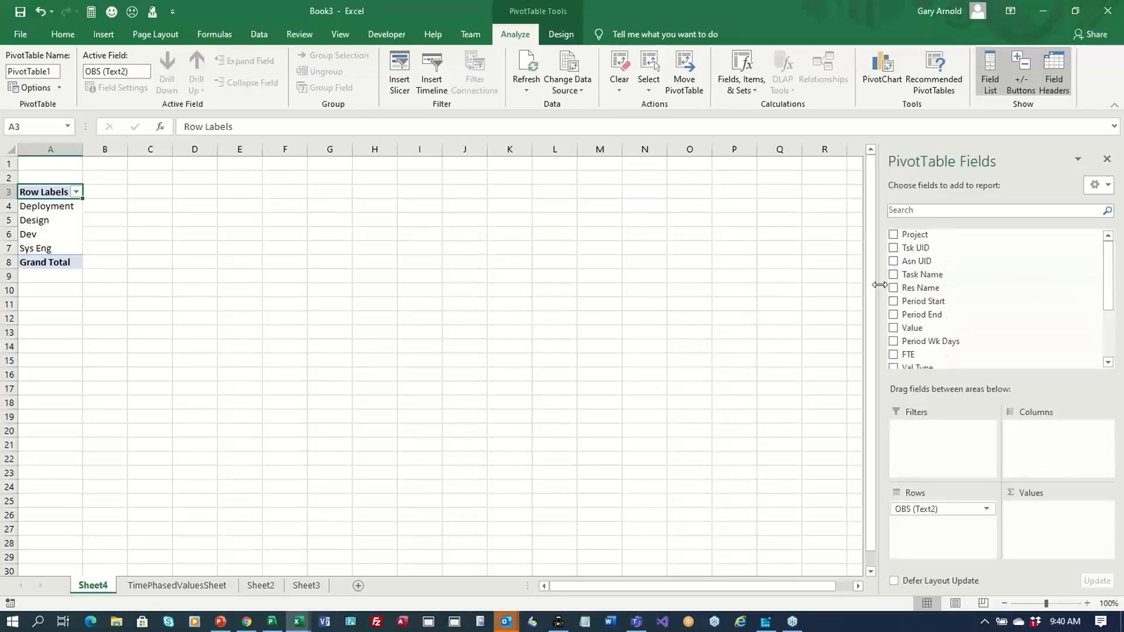
drag(894, 291, 918, 509)
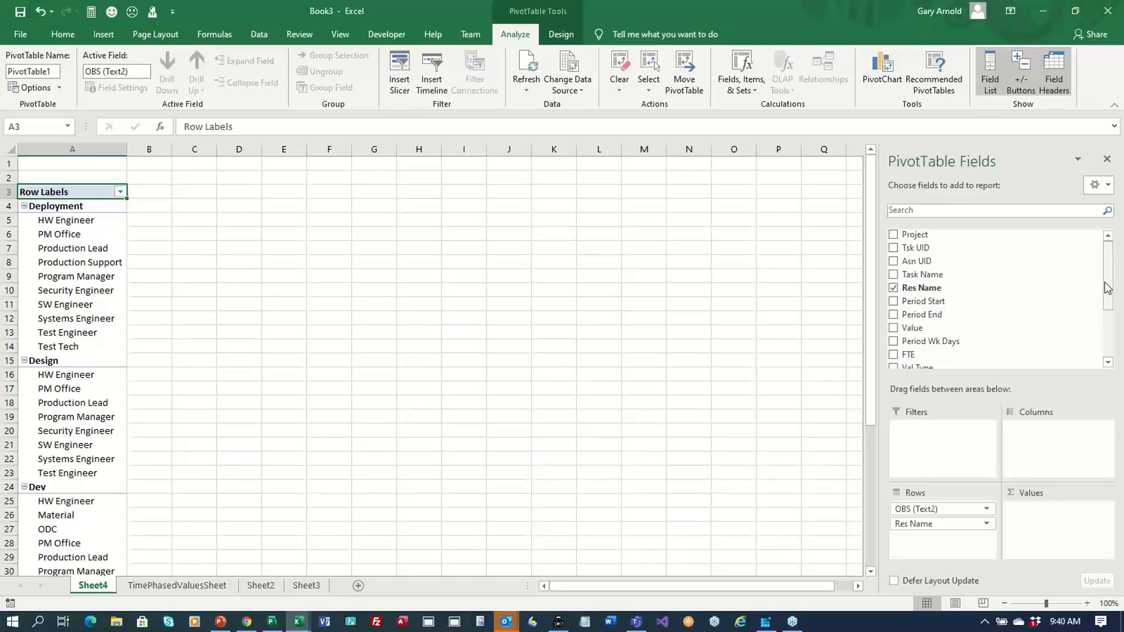
Step: Add Period Label as the PivotTable's column field and the sum of Value as its values
drag(1108, 288, 1108, 325)
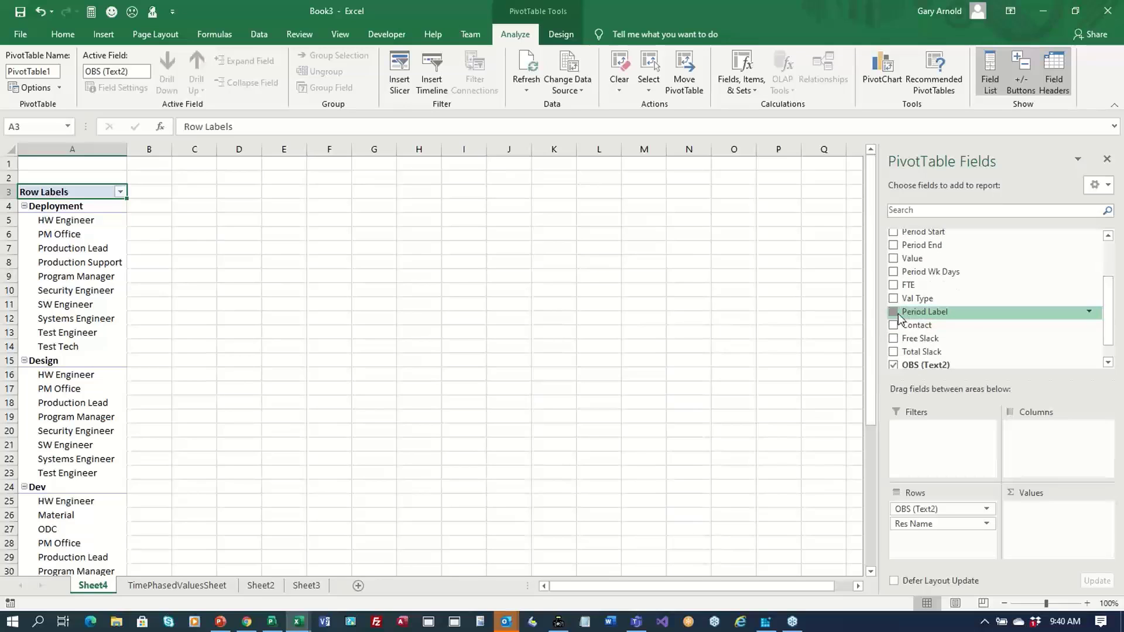
drag(899, 316, 1052, 441)
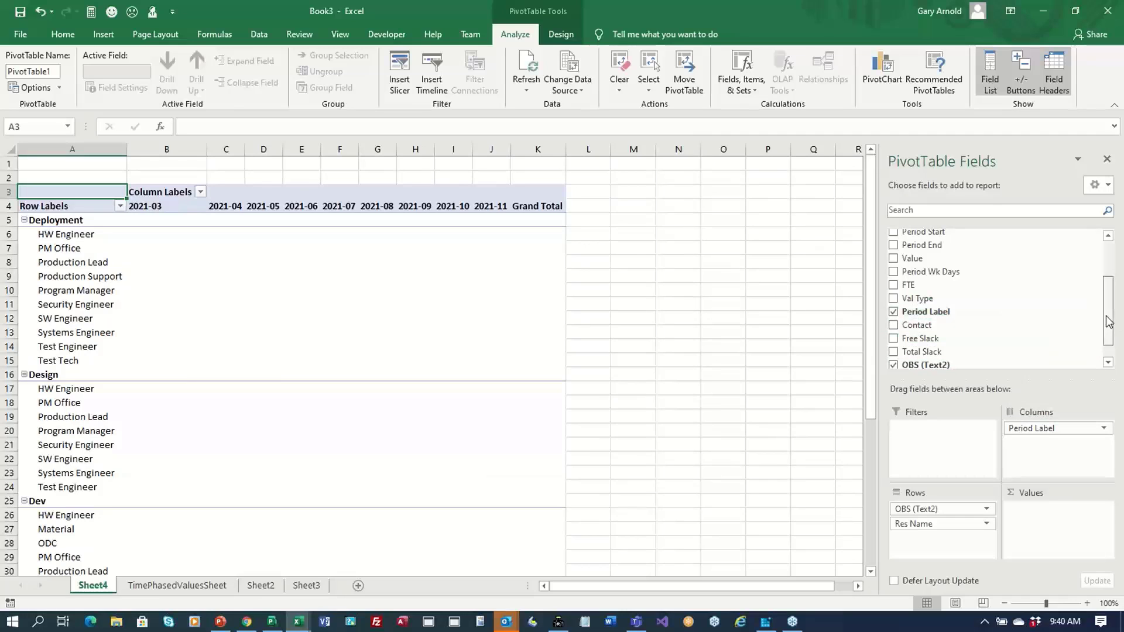
scroll(1108, 321, up, 2)
drag(931, 281, 1053, 516)
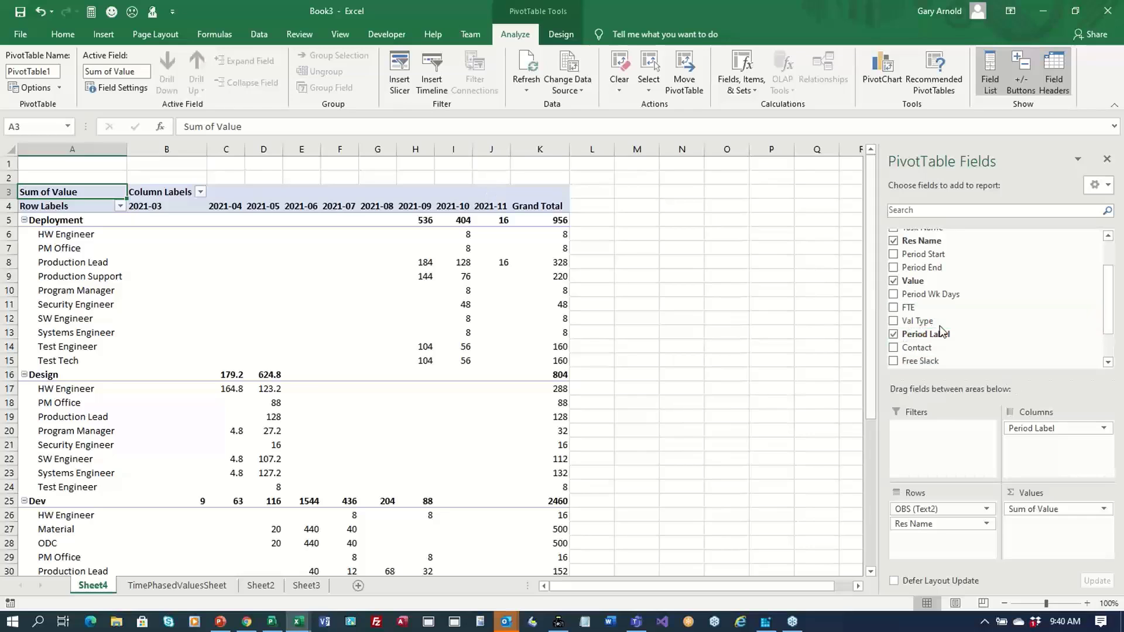
Step: Replace Value with the sum of FTE, collapse all four OBS groups and select the monthly grand totals
drag(909, 308, 942, 329)
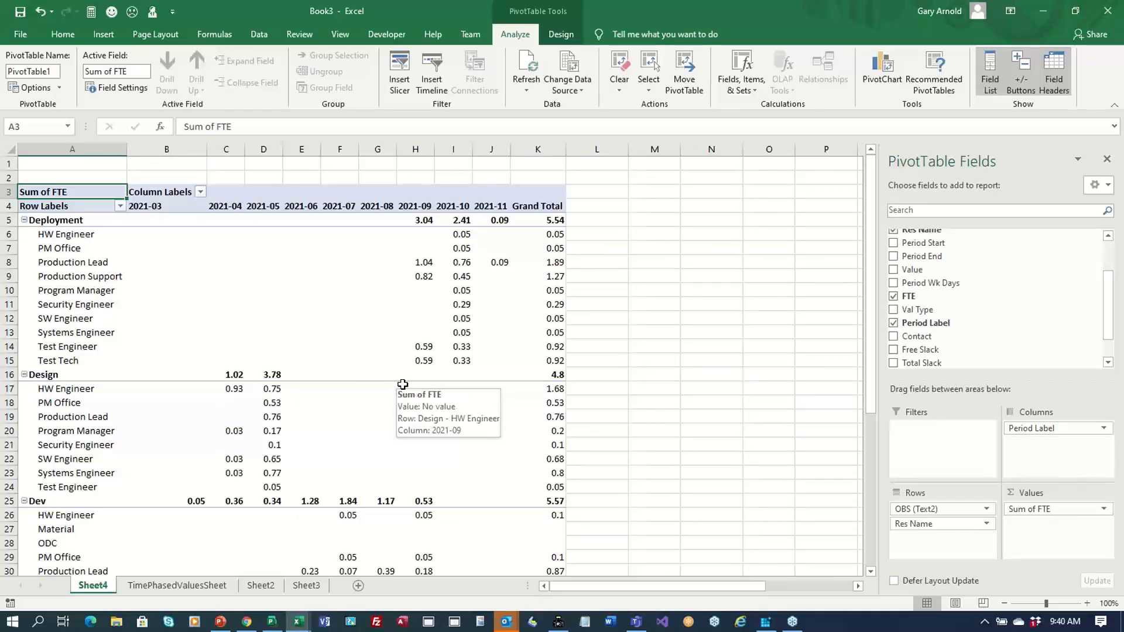
click(24, 220)
click(24, 235)
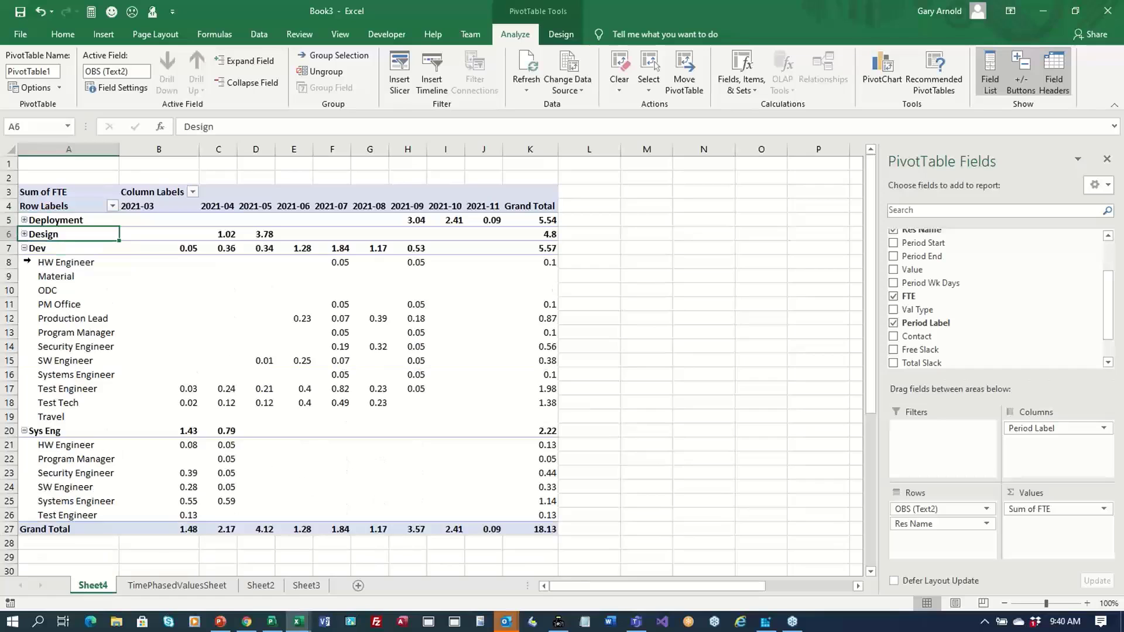
click(24, 248)
click(24, 262)
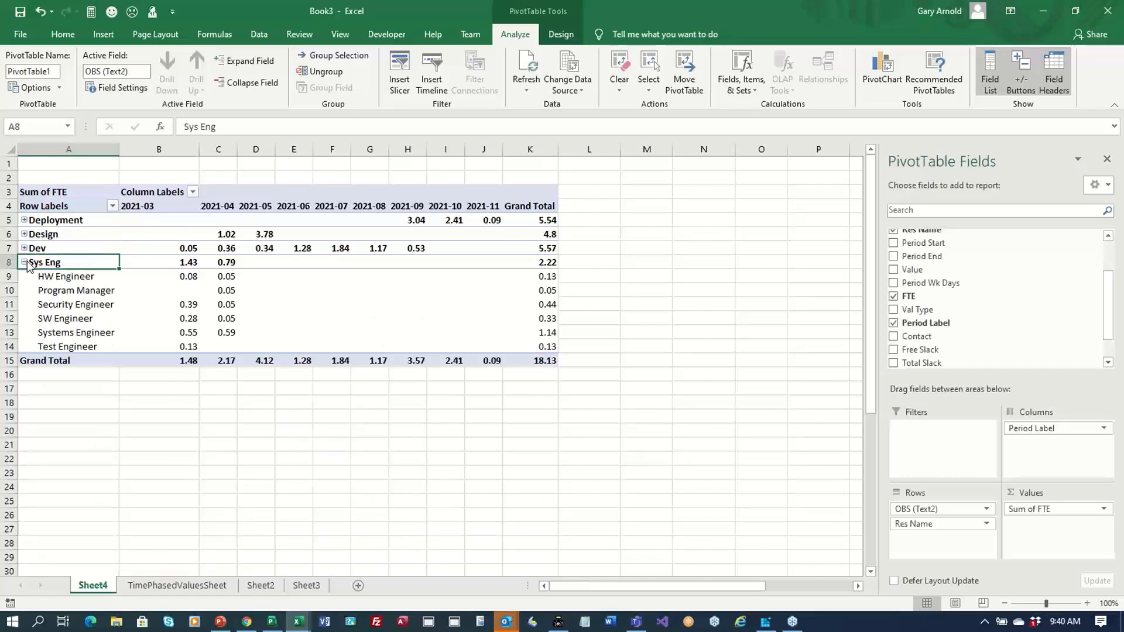
drag(142, 276, 454, 278)
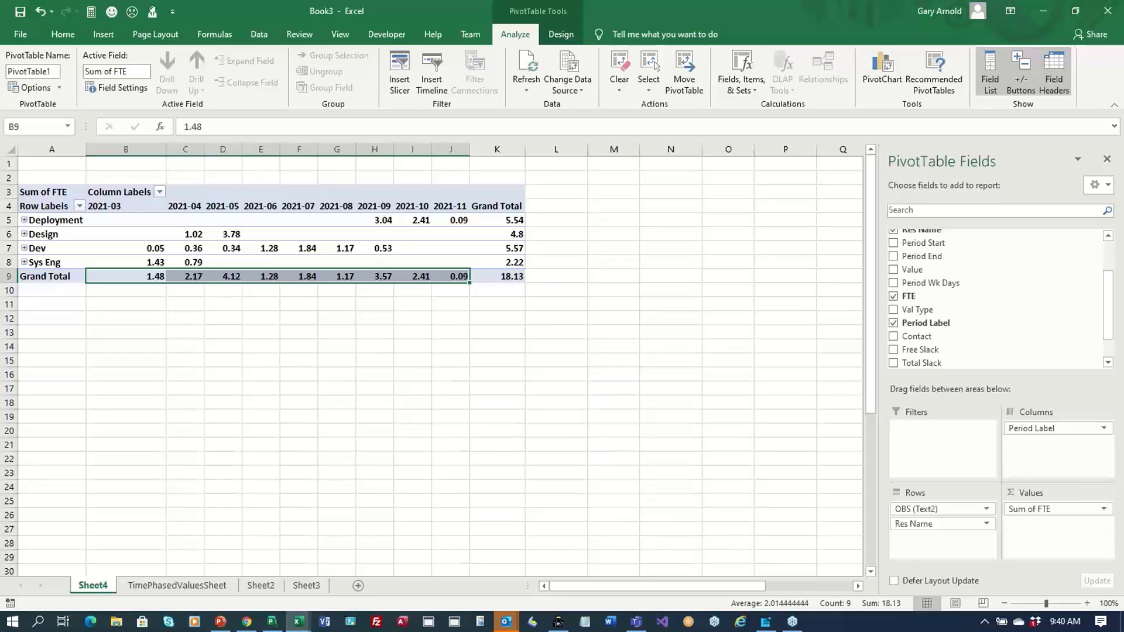
Step: Close the Excel workbook without saving and dismiss the completion message in Project
click(1107, 11)
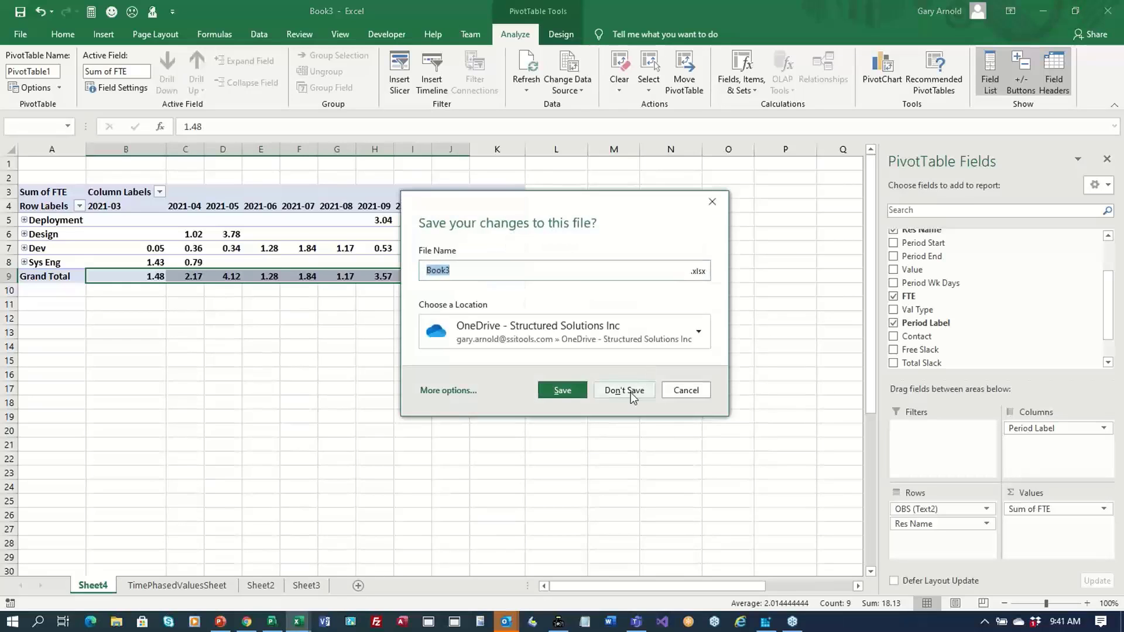
click(630, 391)
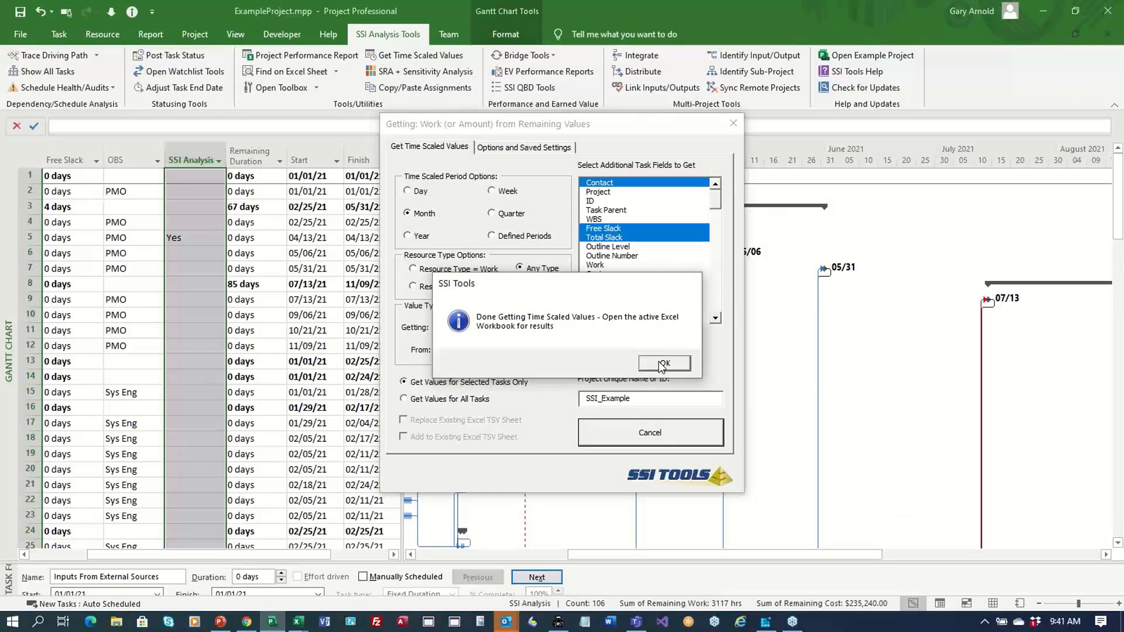
click(663, 363)
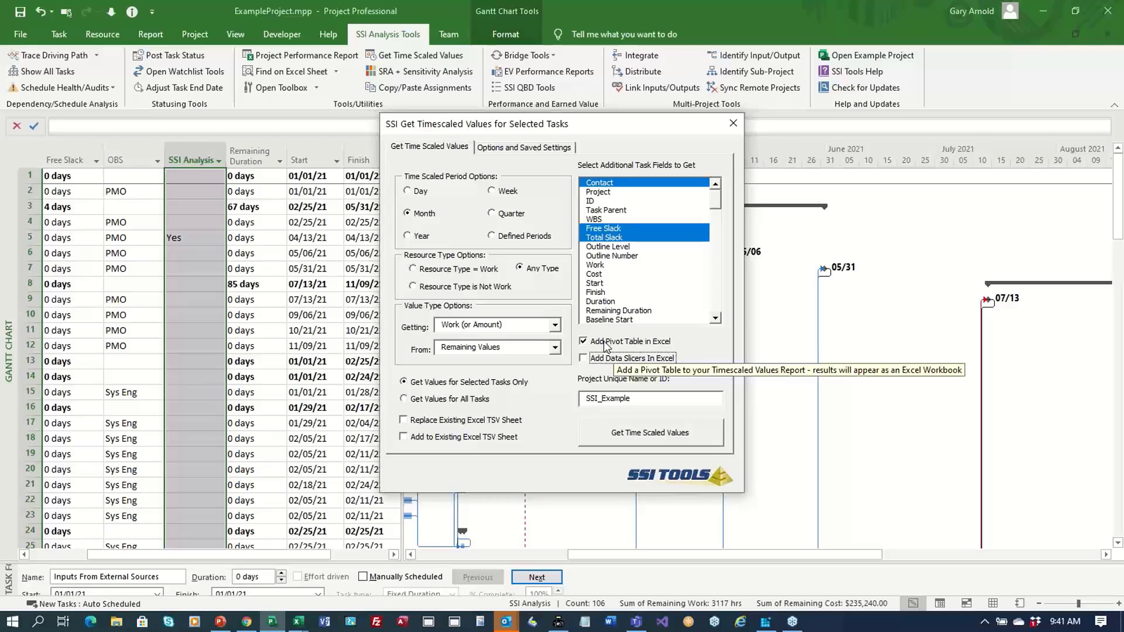
Step: Get the time scaled values with the Add Pivot Table in Excel option enabled, and close the resulting workbook
click(674, 434)
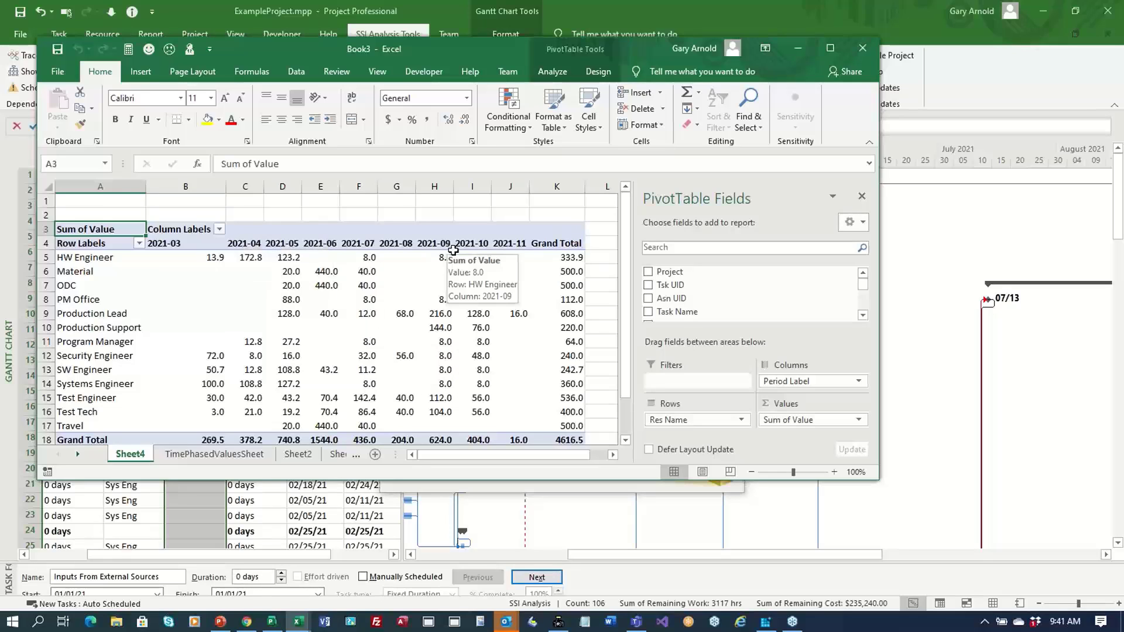
click(860, 51)
click(527, 348)
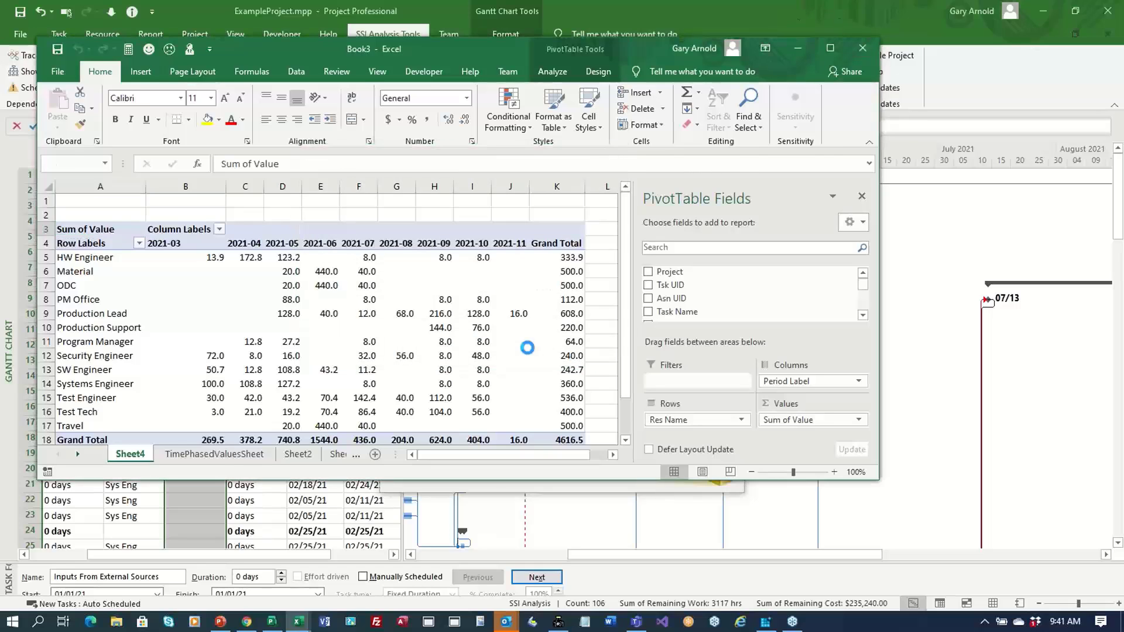
Step: Close the PivotTable workbook without saving and exit the Get Timescaled Values tool
click(669, 371)
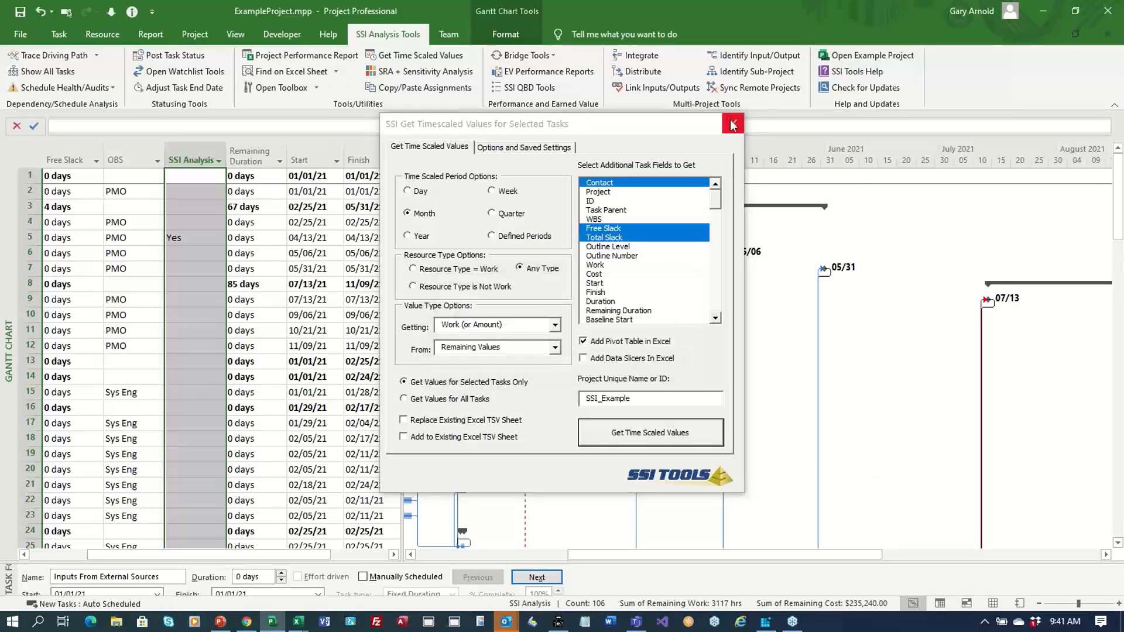
click(732, 124)
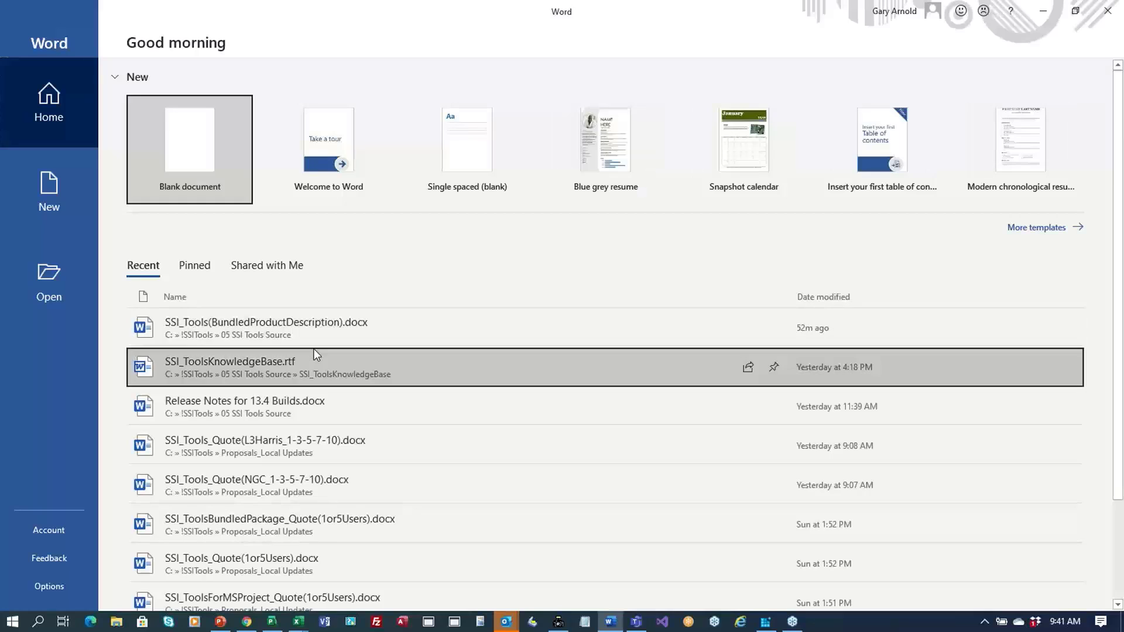
Step: Open SSI_Tools(BundledProductDescription).docx in Word and examine the Schedule Risk Assessment probability chart example
click(309, 331)
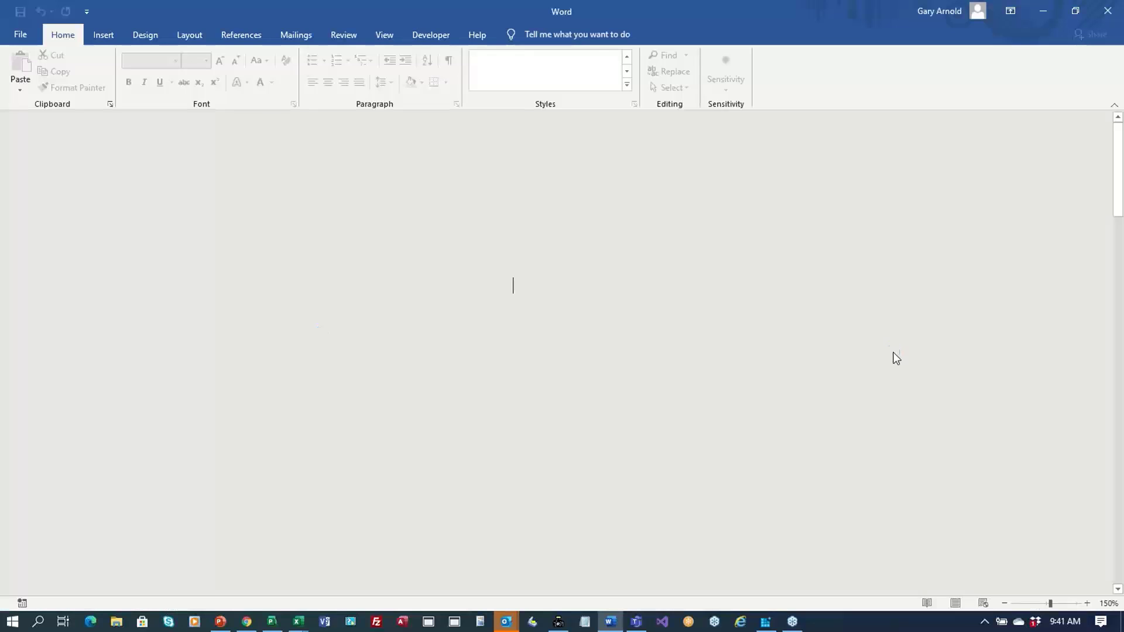
scroll(1000, 398, down, 15)
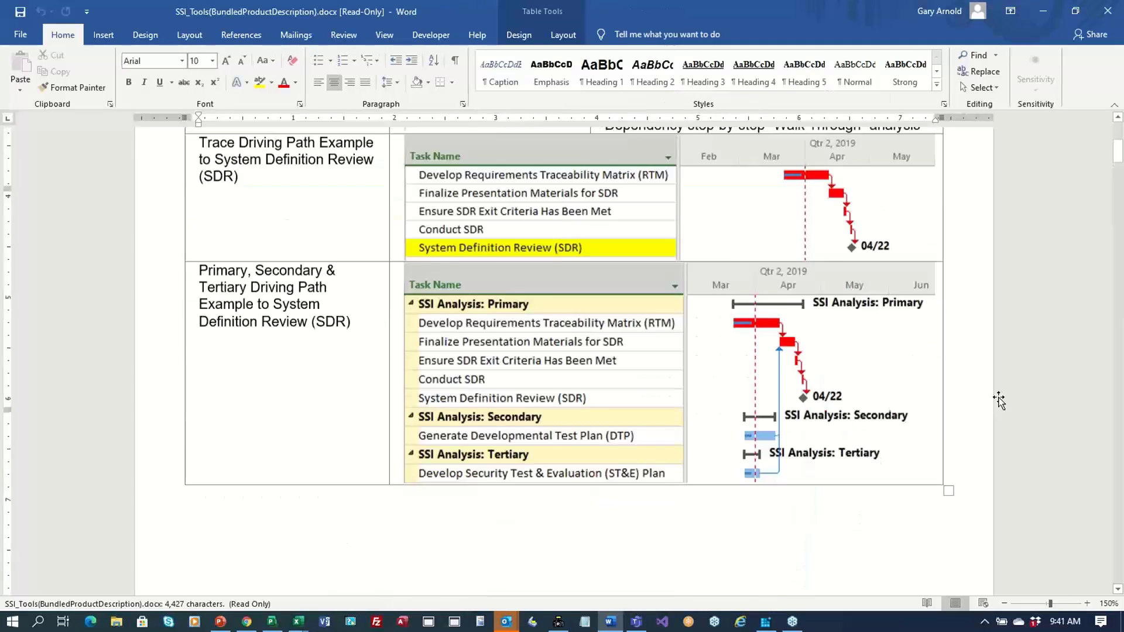
scroll(999, 397, down, 13)
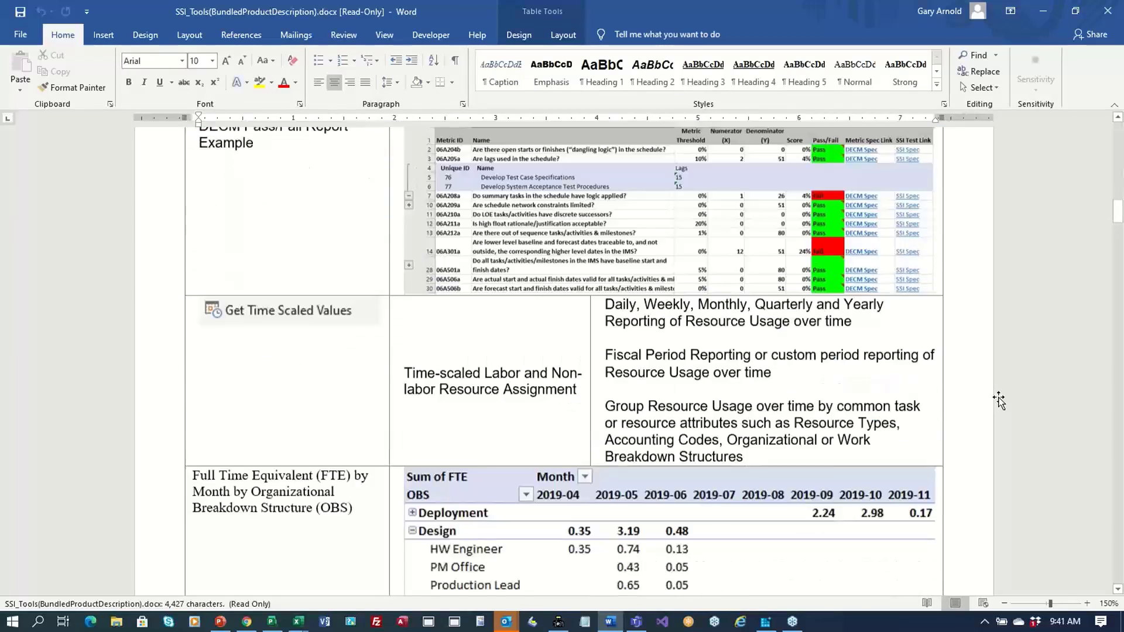
scroll(999, 400, down, 6)
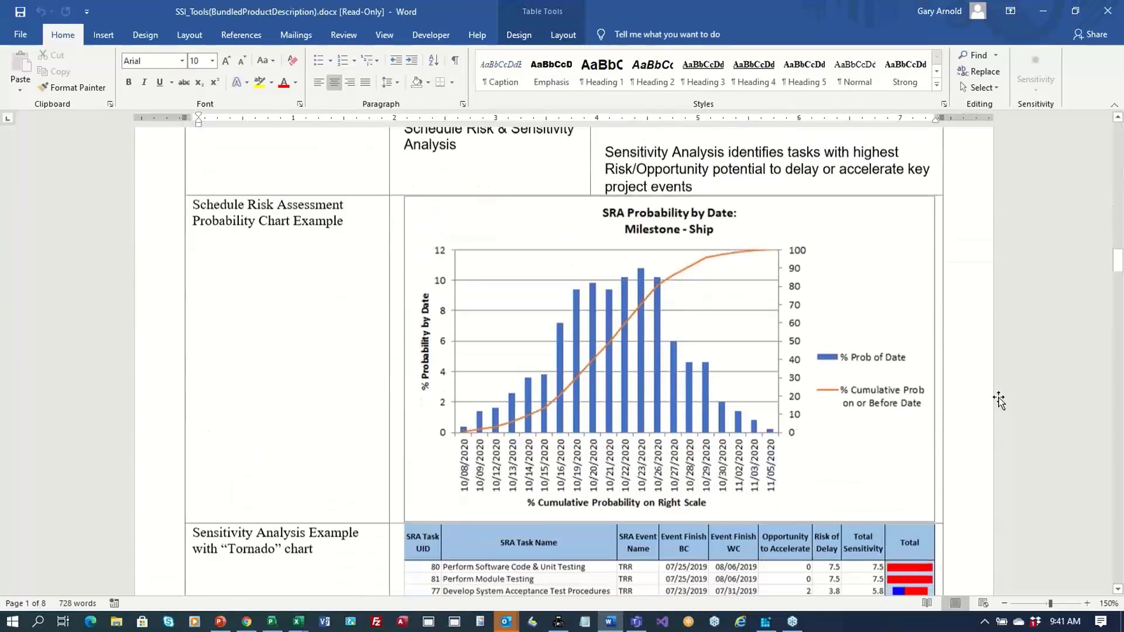
scroll(1000, 400, up, 3)
scroll(1000, 400, down, 1)
scroll(999, 400, down, 1)
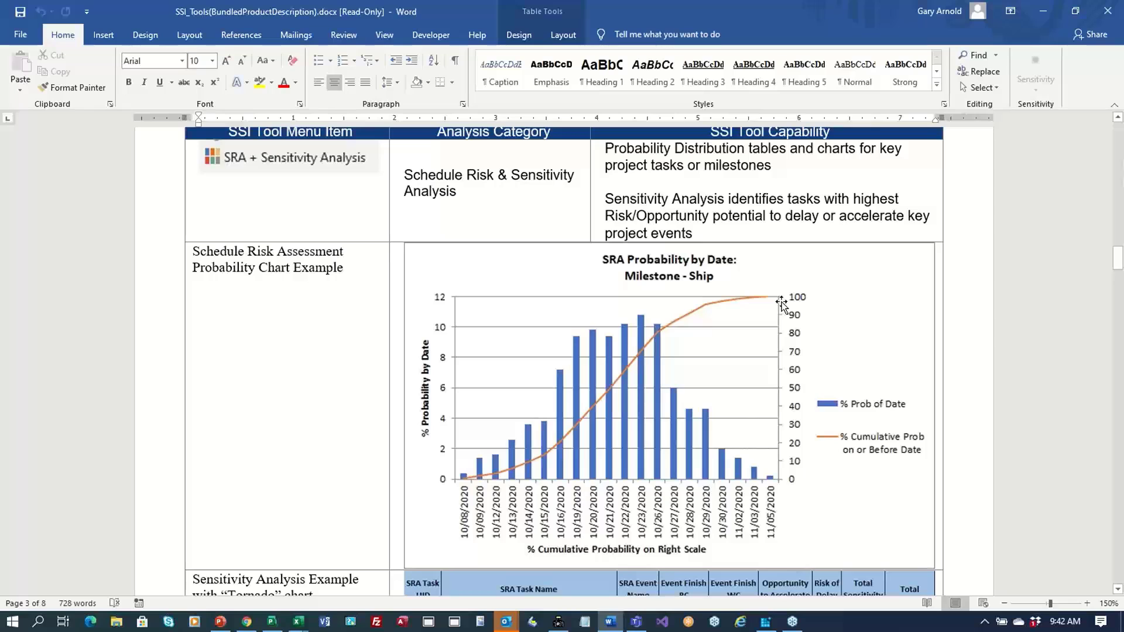
Step: Collapse the ribbon, zoom the document to 170% and examine the sensitivity analysis example with the tornado chart
click(1115, 107)
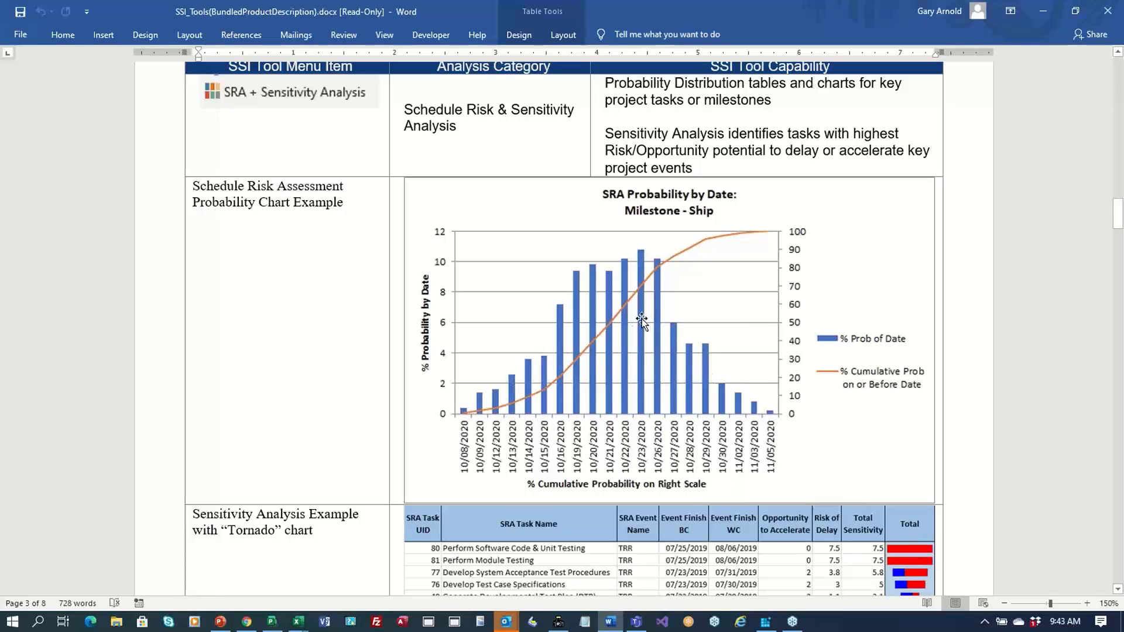
scroll(642, 320, down, 5)
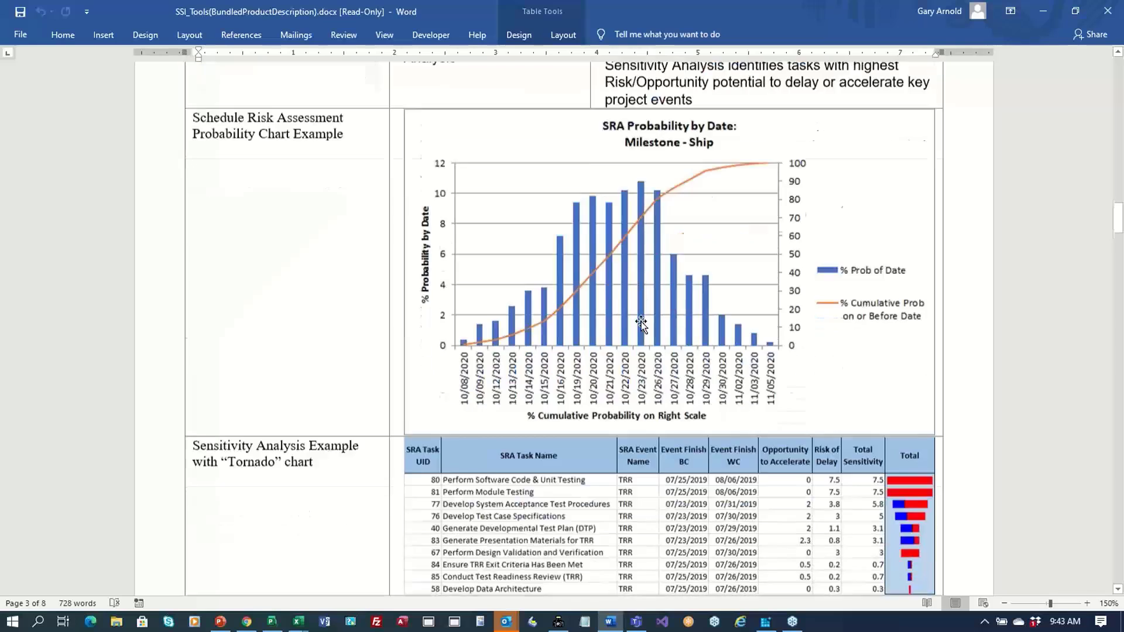
click(1087, 604)
click(1086, 603)
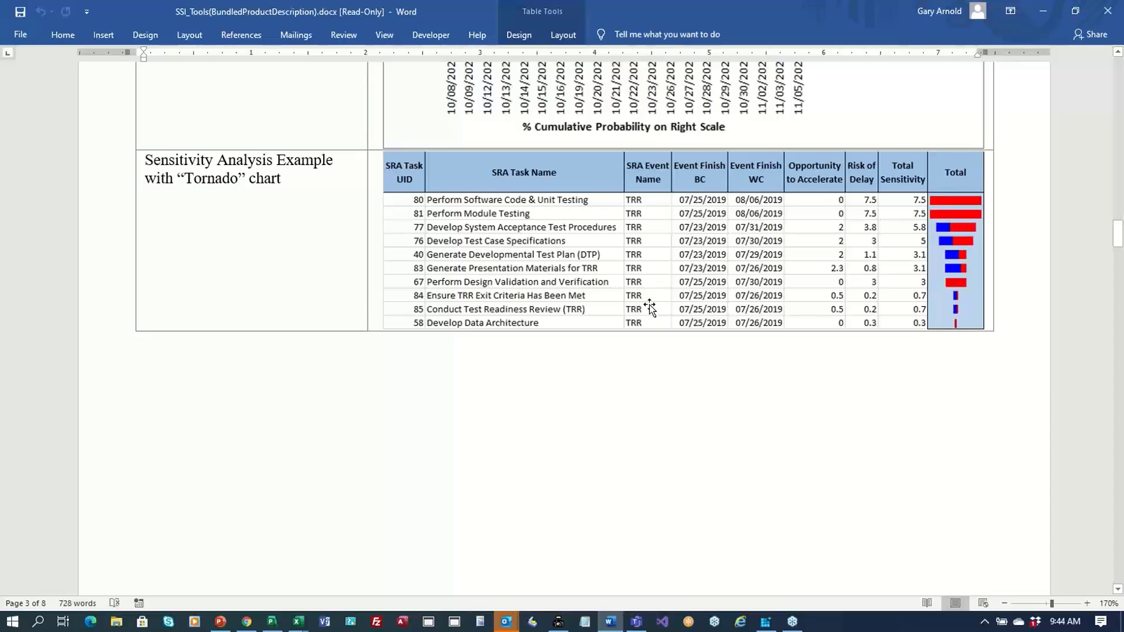
Step: Switch back to Project and load the assignments of task 34, Conduct User Surveys, into Copy/Paste Assignments
key(alt+Tab)
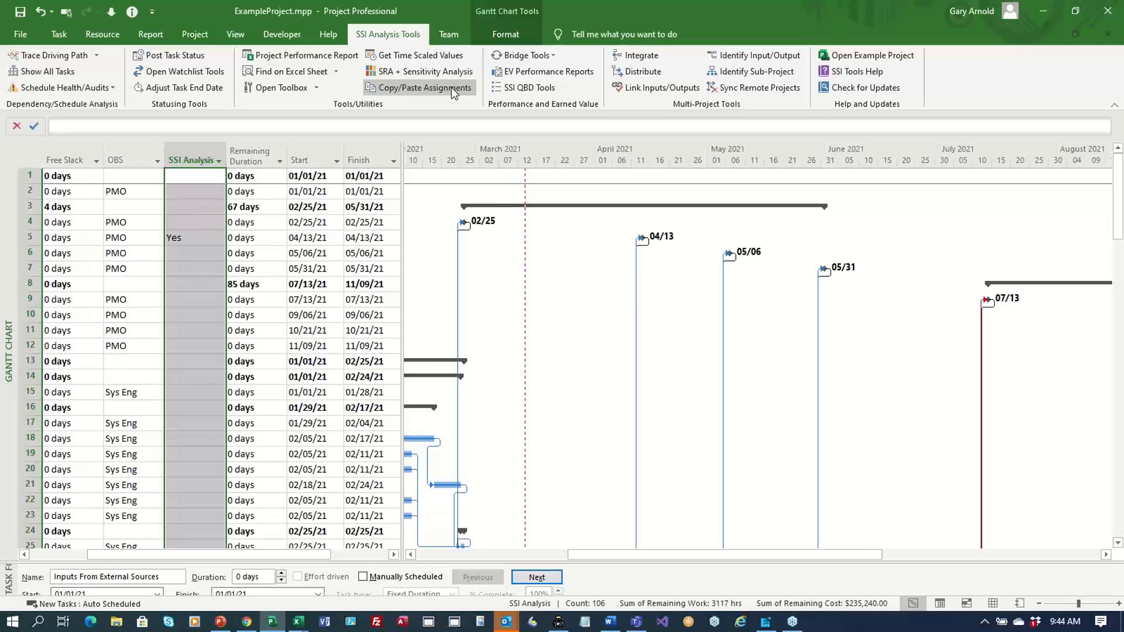
click(241, 423)
scroll(308, 395, down, 5)
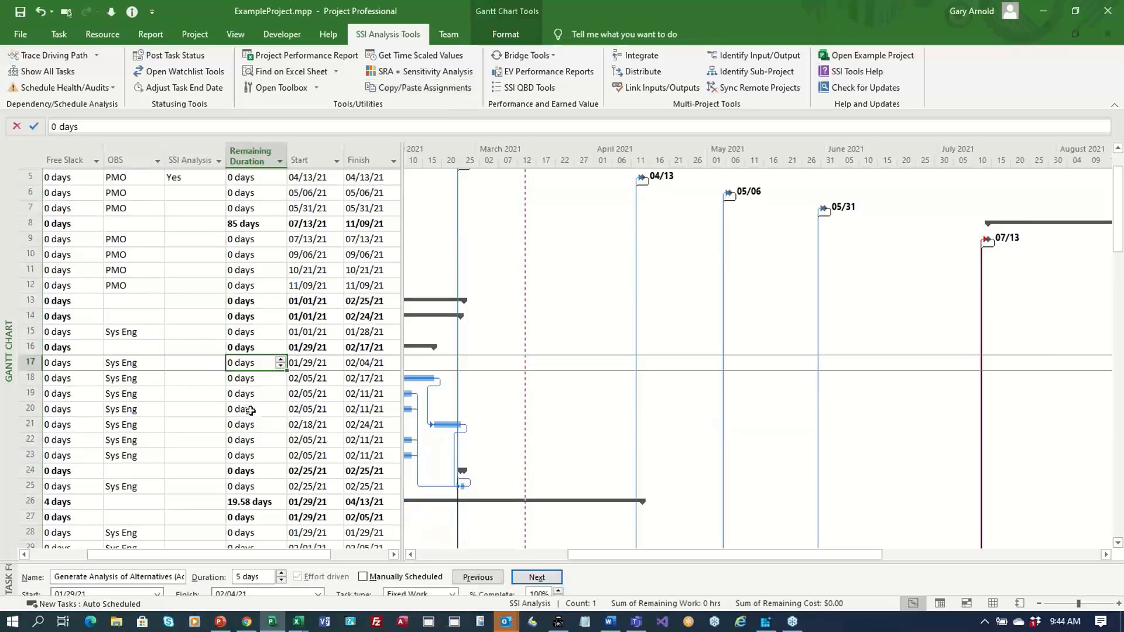
scroll(309, 395, down, 6)
scroll(292, 293, up, 1)
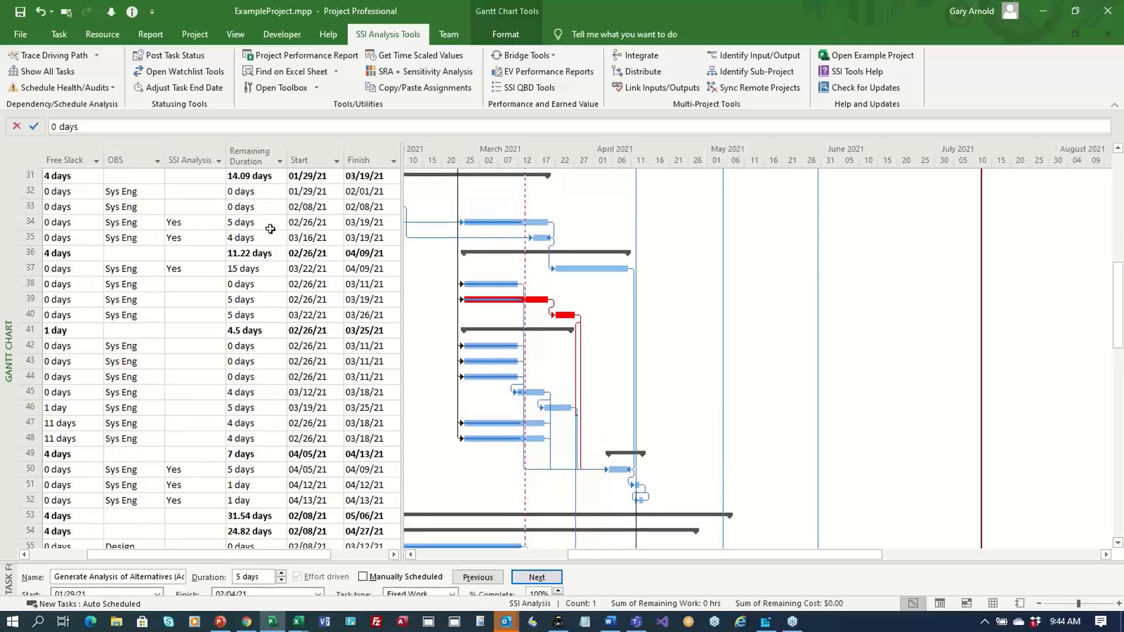
click(269, 224)
click(417, 87)
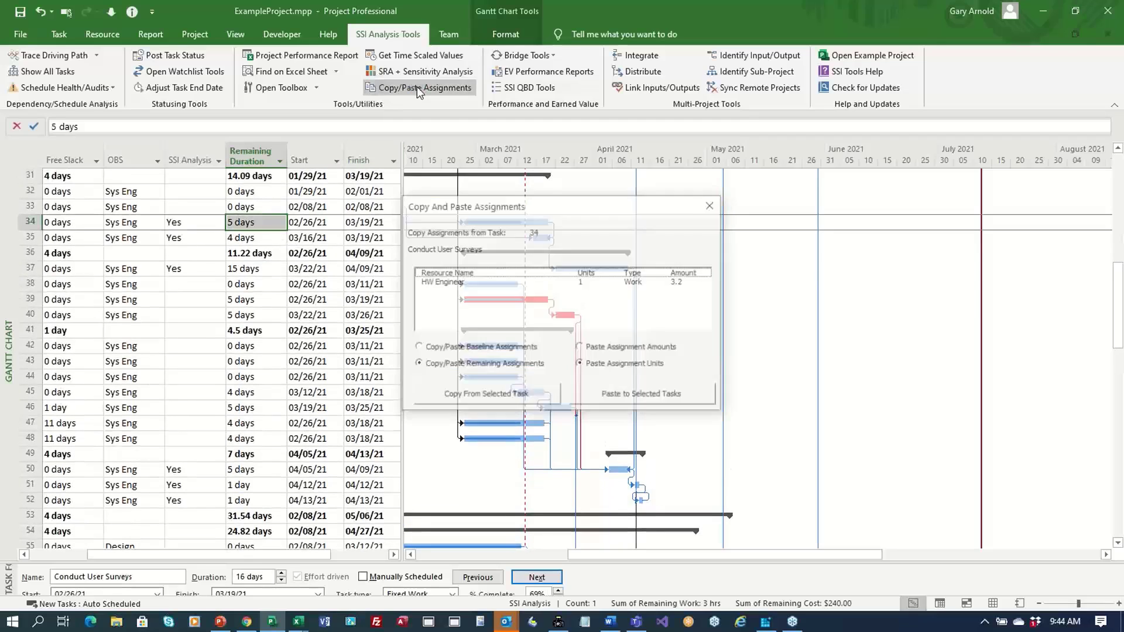
Step: Select tasks 65 through 69 as possible paste targets and close Copy/Paste Assignments without pasting
scroll(291, 394, down, 7)
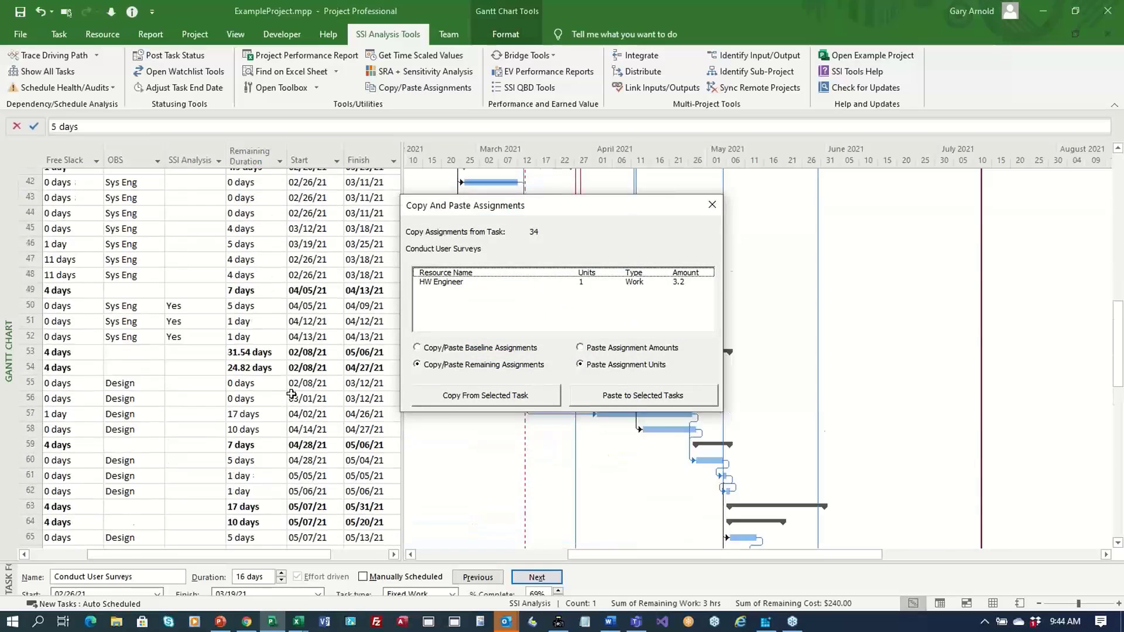
drag(583, 206, 689, 221)
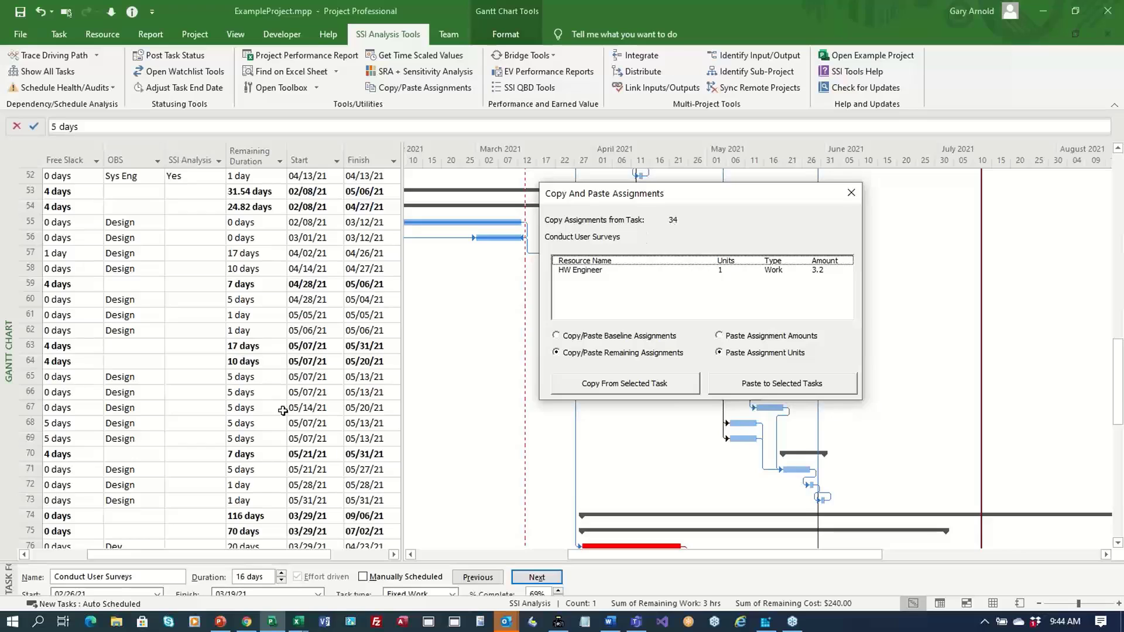
scroll(273, 364, down, 1)
drag(254, 330, 260, 401)
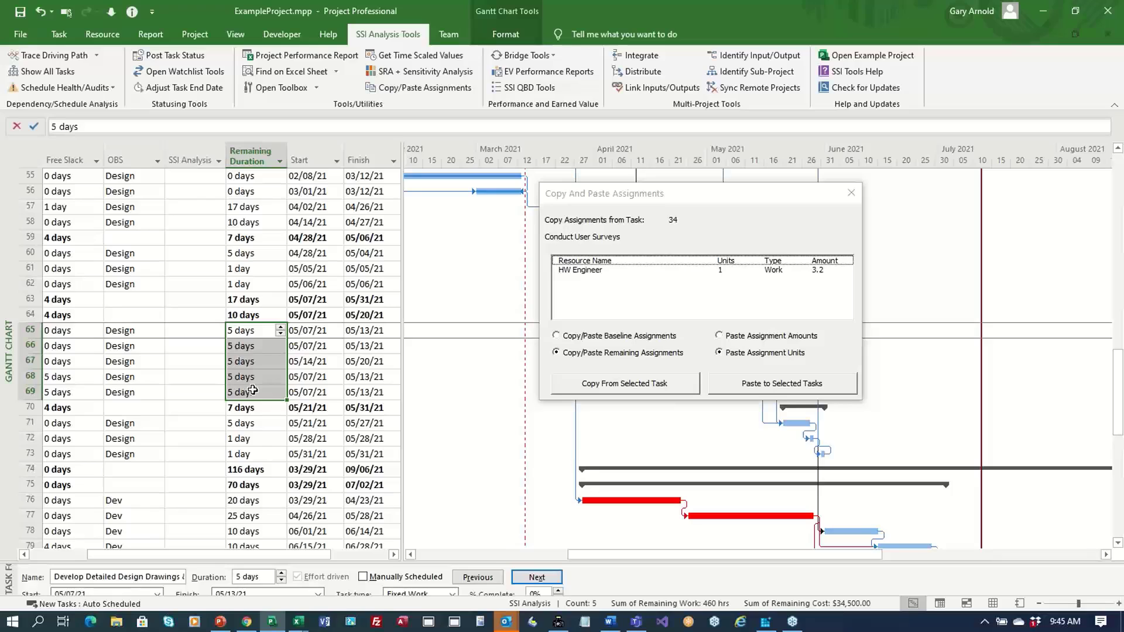
click(851, 193)
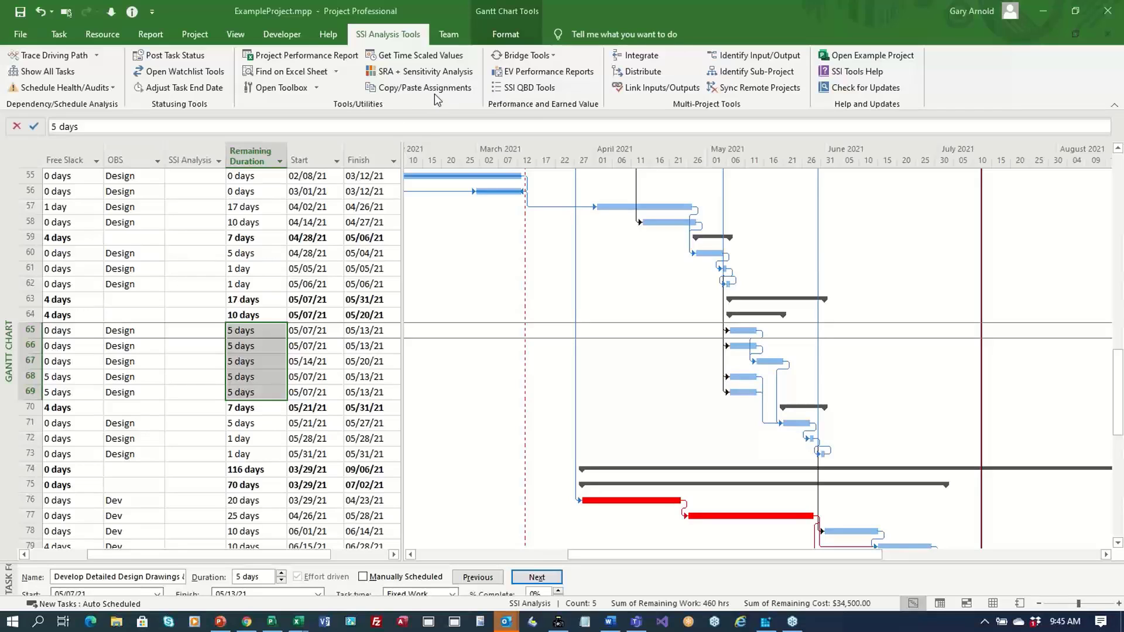
Step: View the available Bridge Tools choices for Cobra and MPM without choosing one
click(554, 56)
click(554, 55)
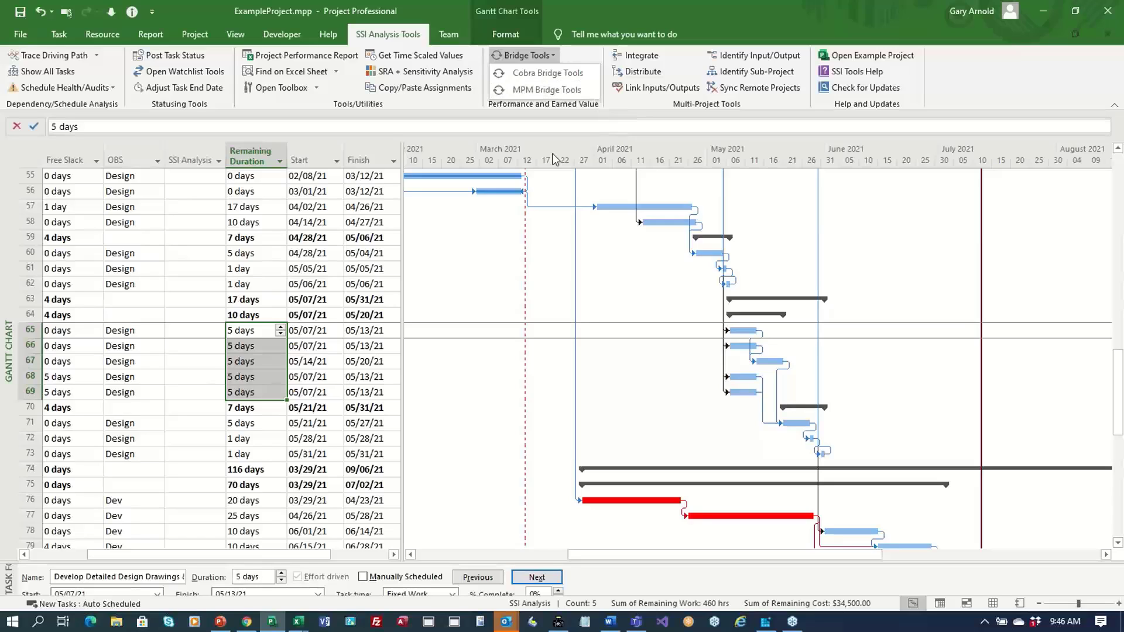
click(295, 334)
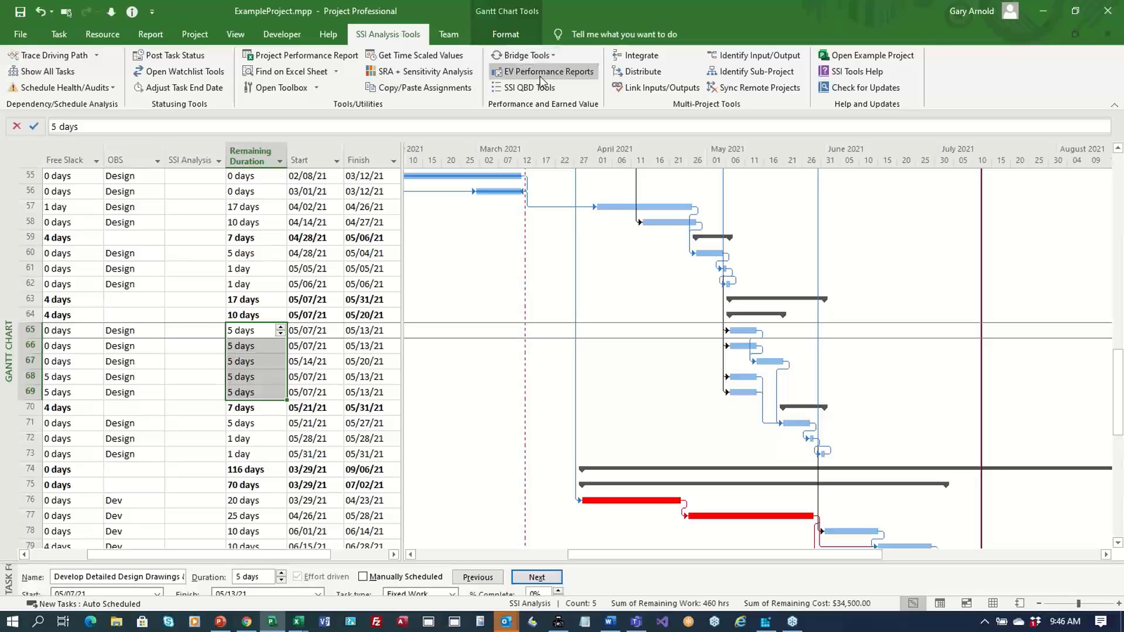
Step: Select all tasks through the SSI Analysis column and open Earned Value "Express" from the EV Performance Reports
click(199, 161)
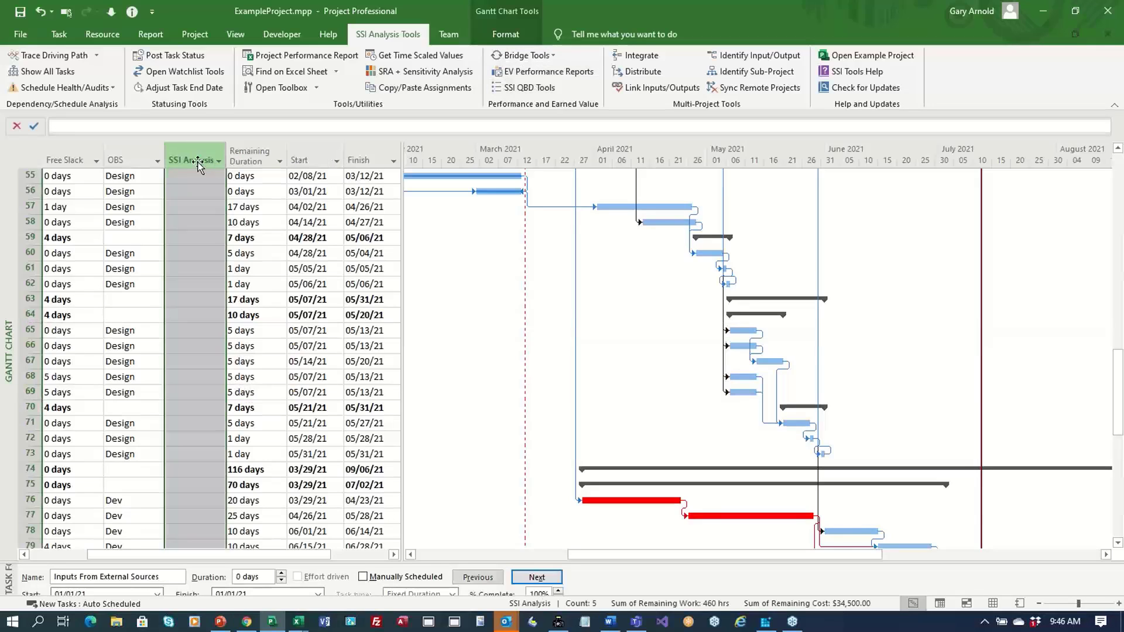
click(532, 73)
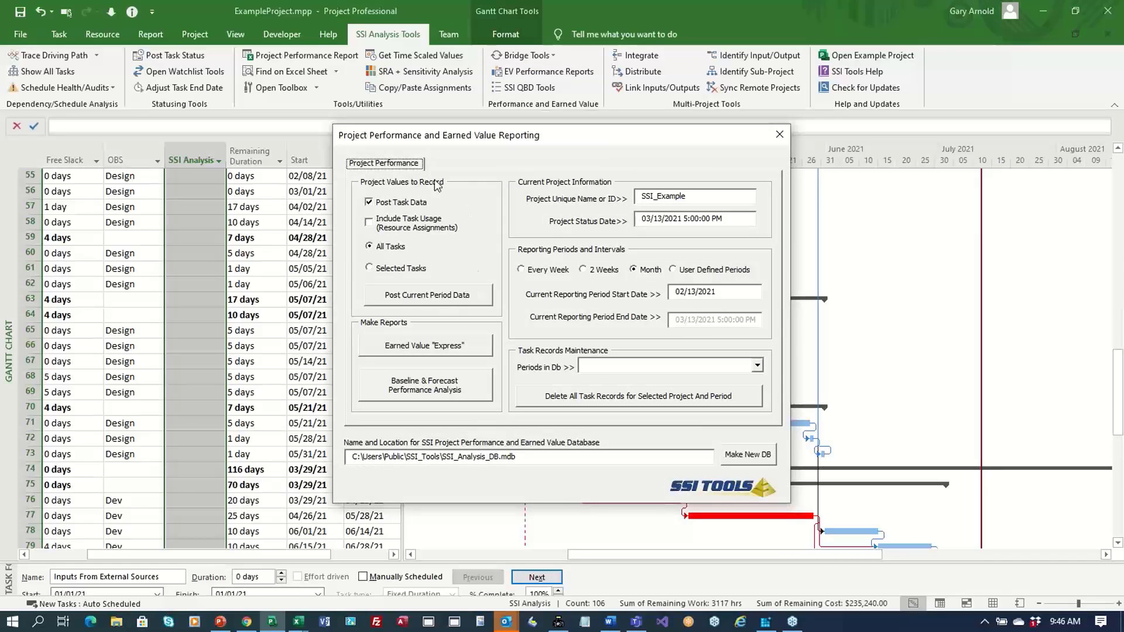
click(449, 353)
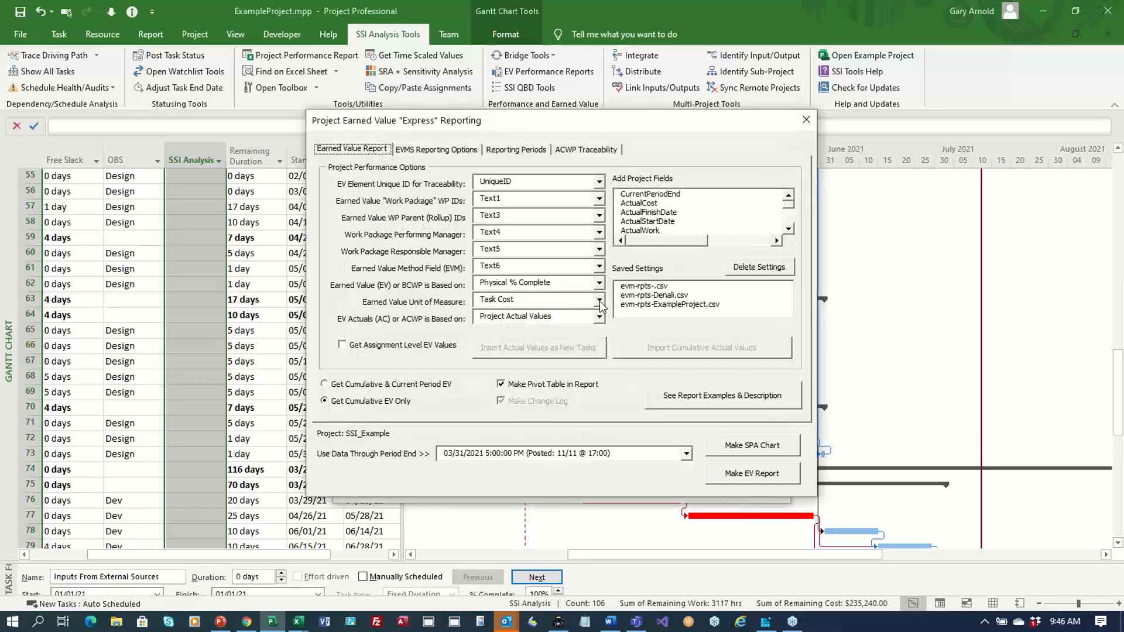
Step: Try Task Days as the Earned Value Unit of Measure, review the other units, and close both reporting dialogs without saving the settings
click(599, 300)
click(534, 319)
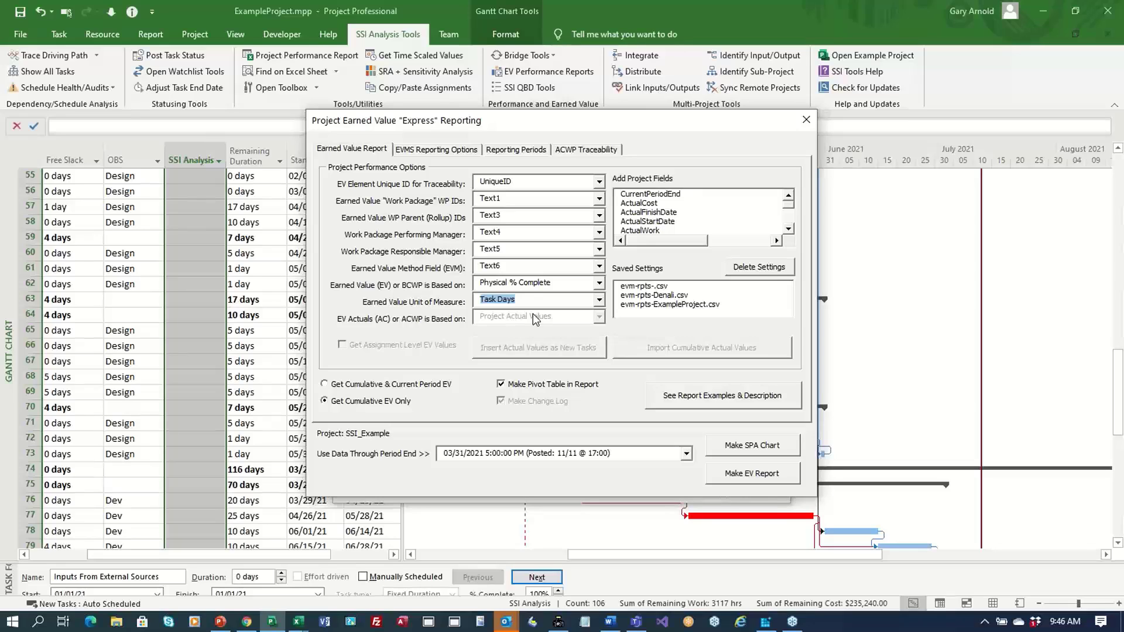
click(598, 300)
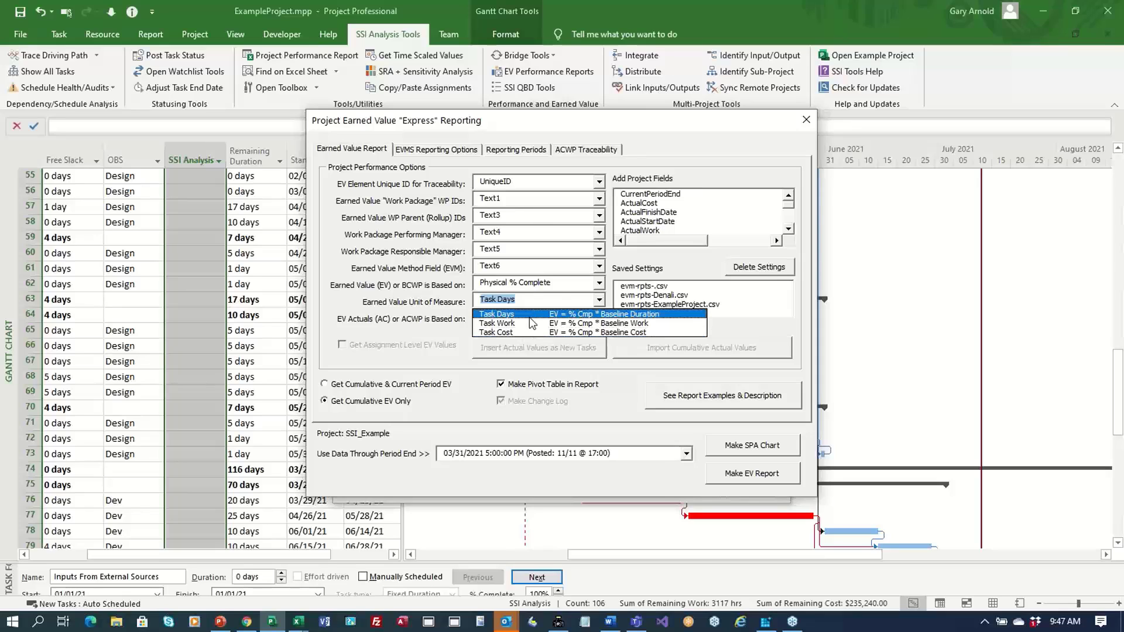
click(809, 121)
click(809, 120)
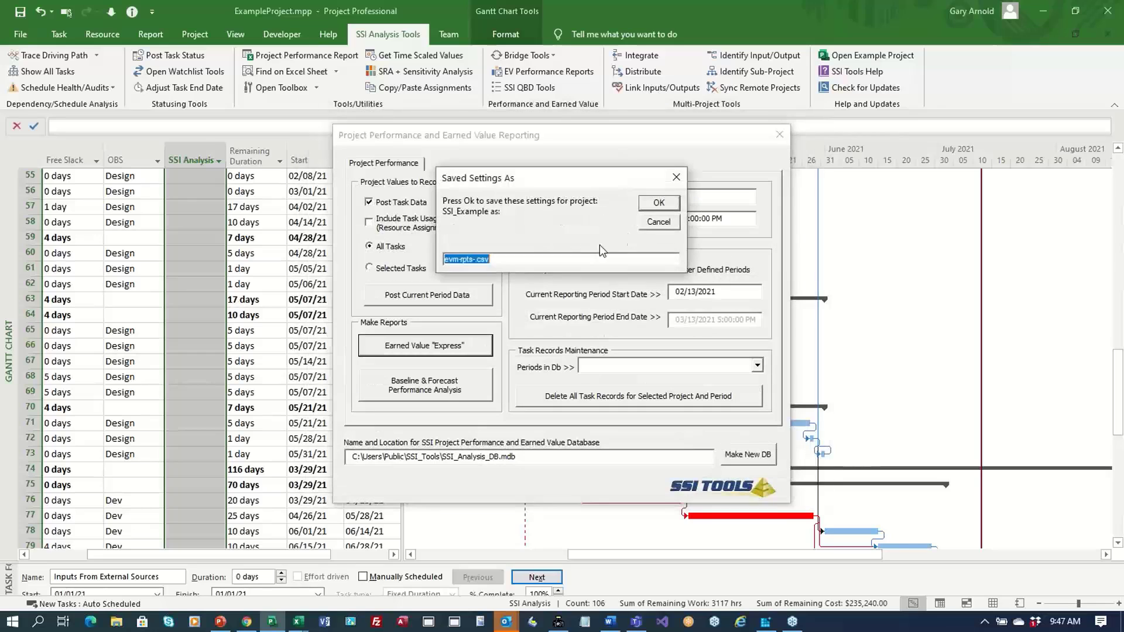
click(657, 221)
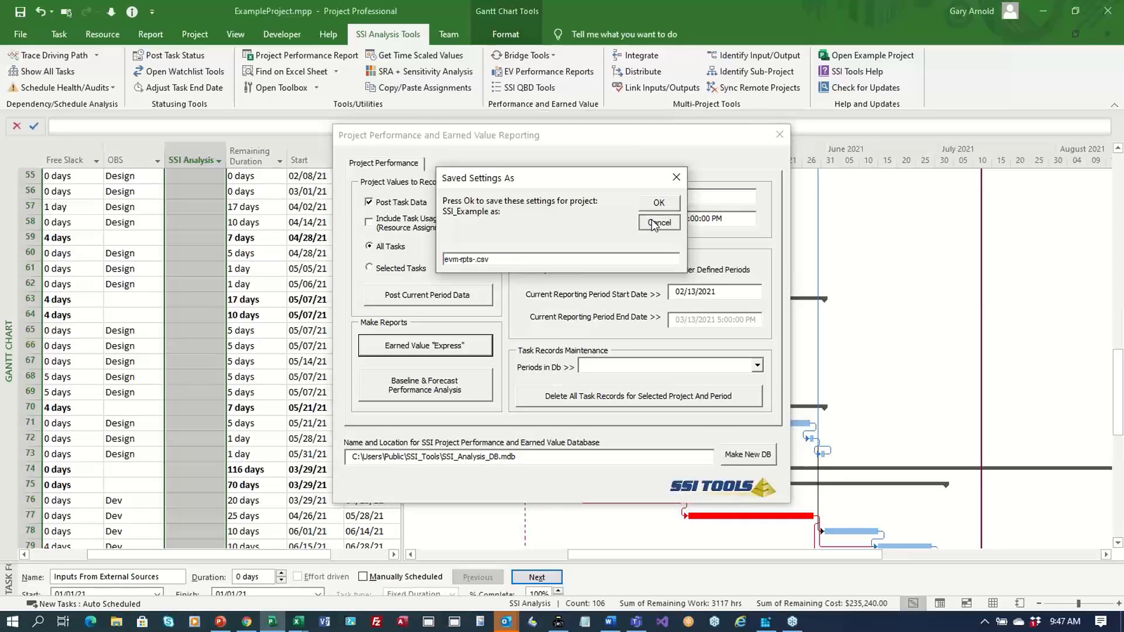
click(779, 136)
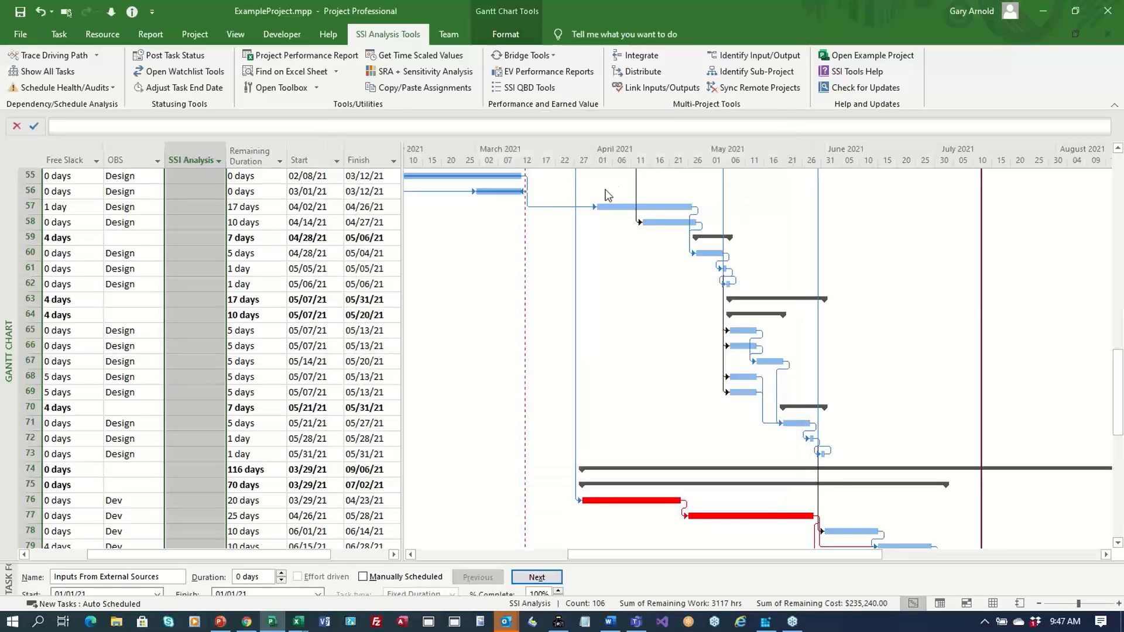
Step: Open the SSI QBD Tools and enlarge the Task Form pane below the Gantt chart
click(539, 89)
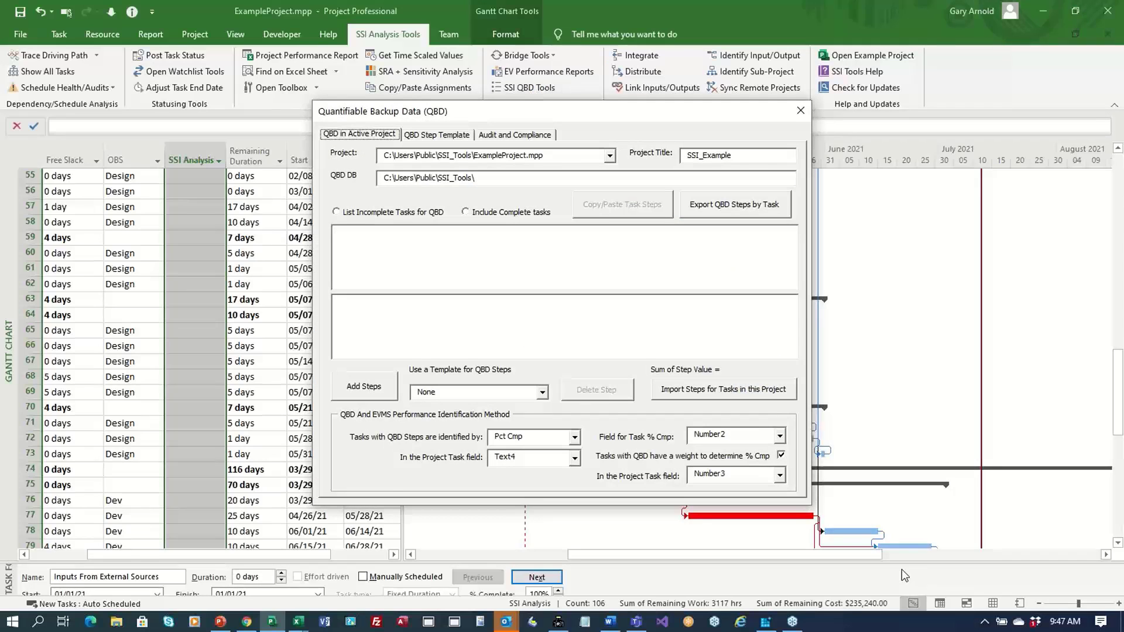
drag(902, 562, 905, 436)
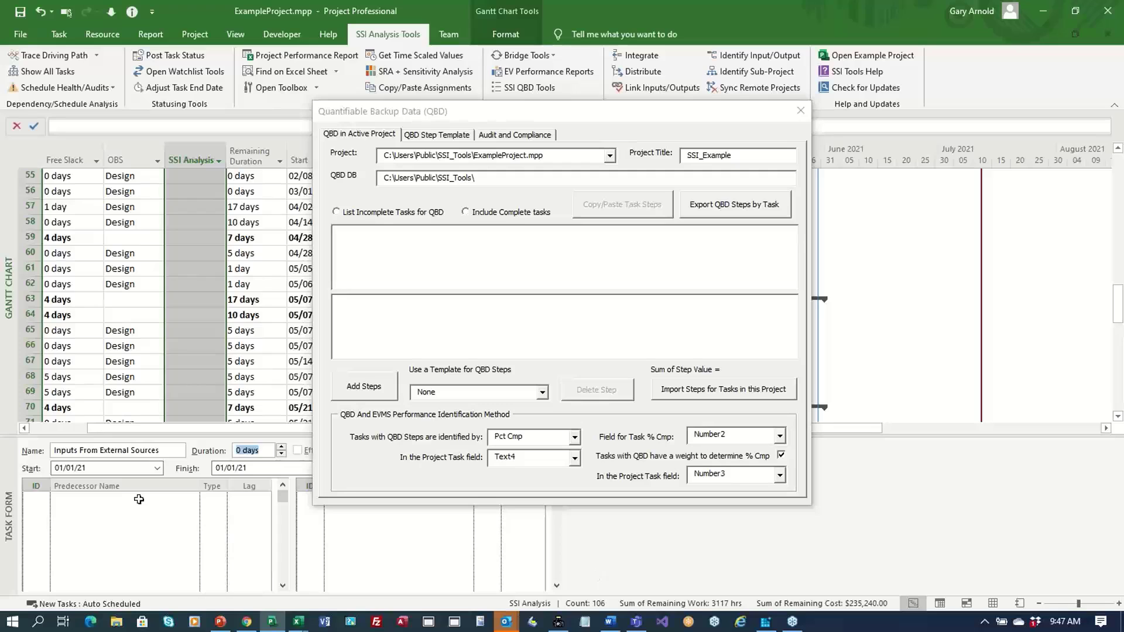
drag(137, 508, 127, 542)
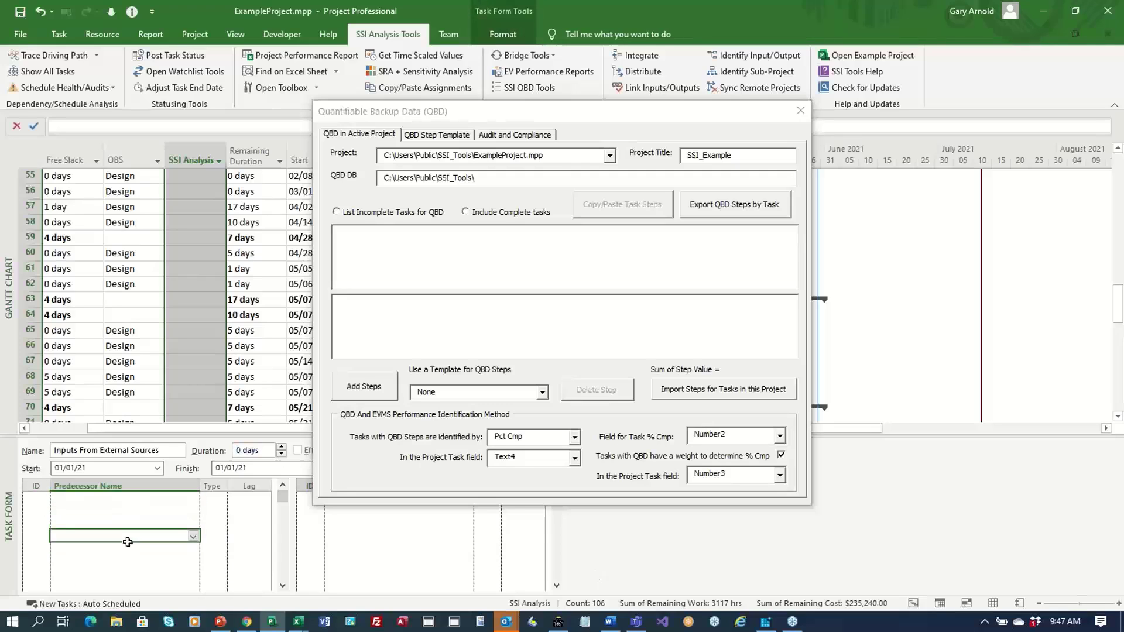
Step: Select the Develop Security Risk Assessment (SRA) task and bring its Name column into view
click(150, 203)
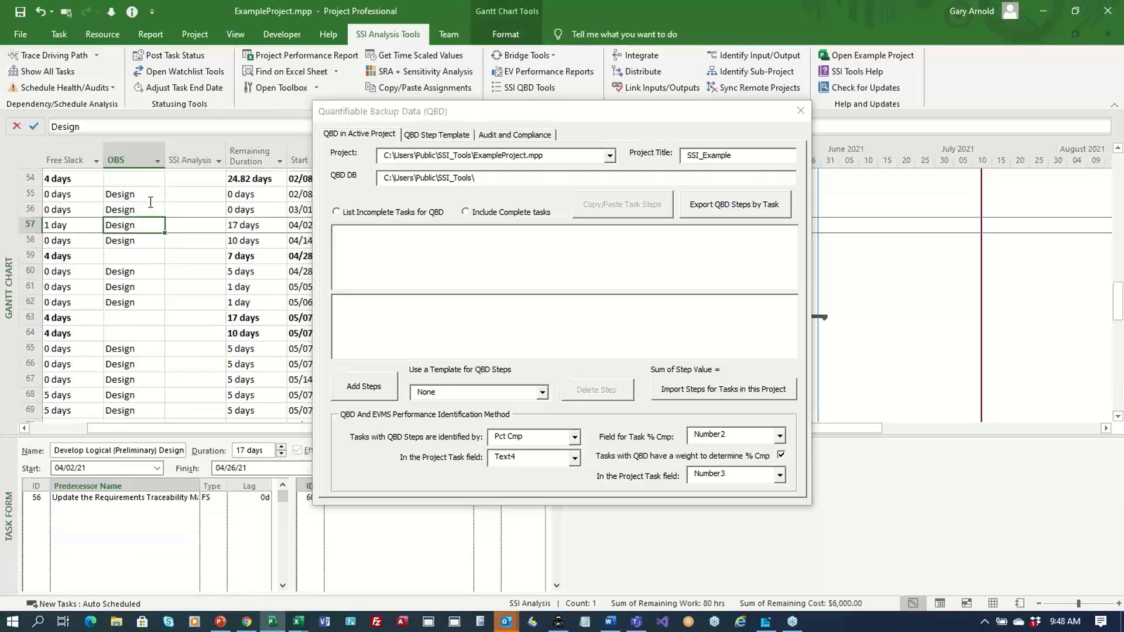
scroll(150, 203, up, 18)
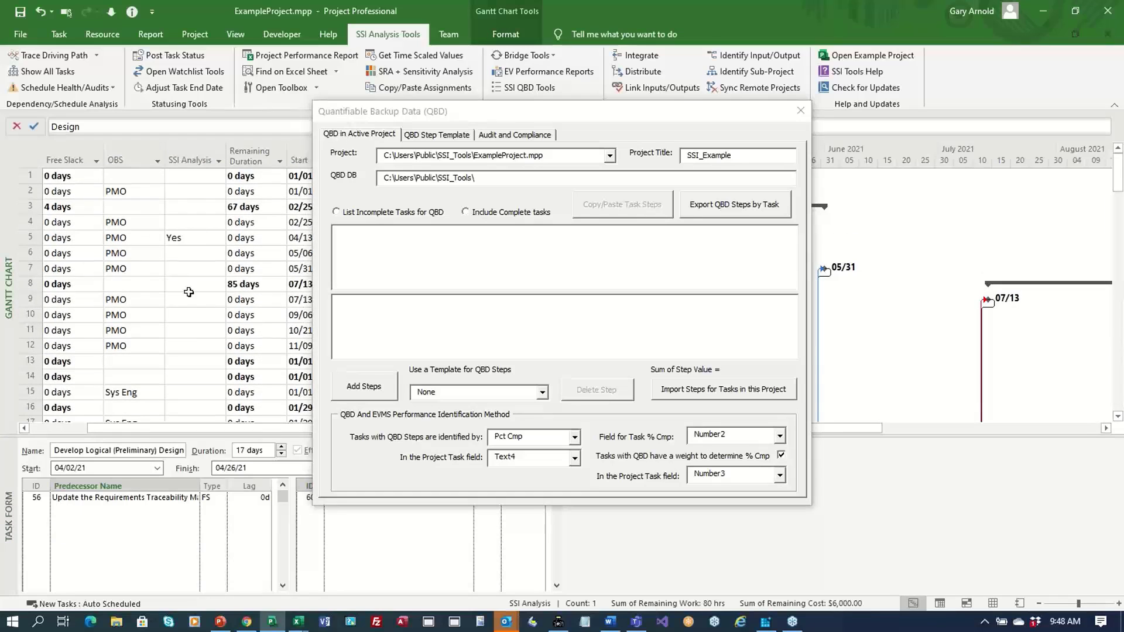
scroll(188, 292, down, 11)
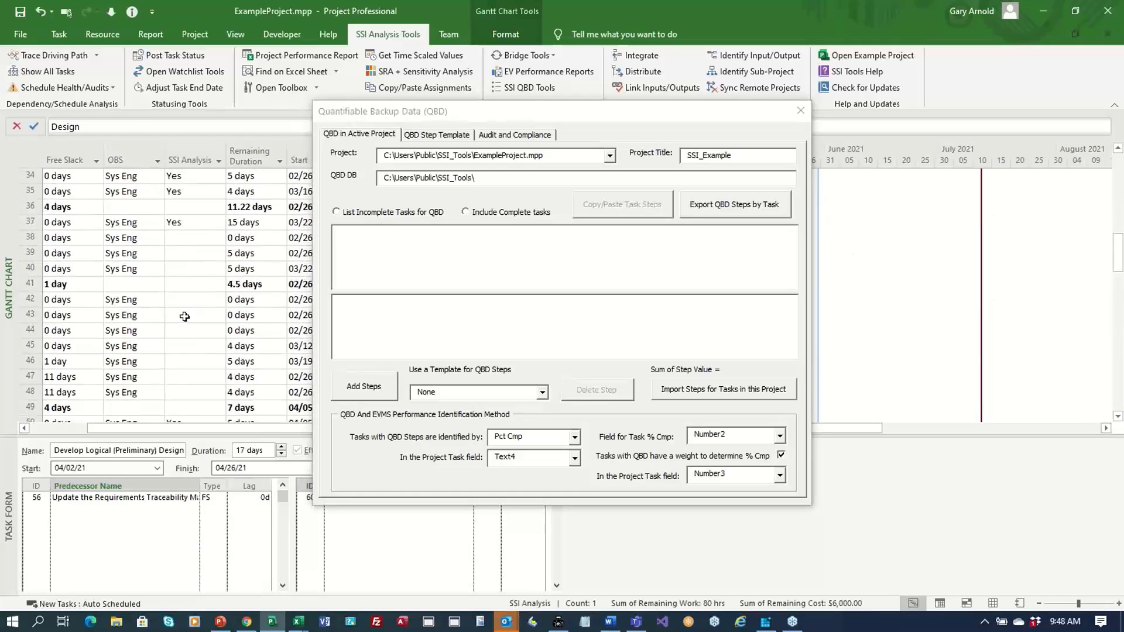
click(145, 346)
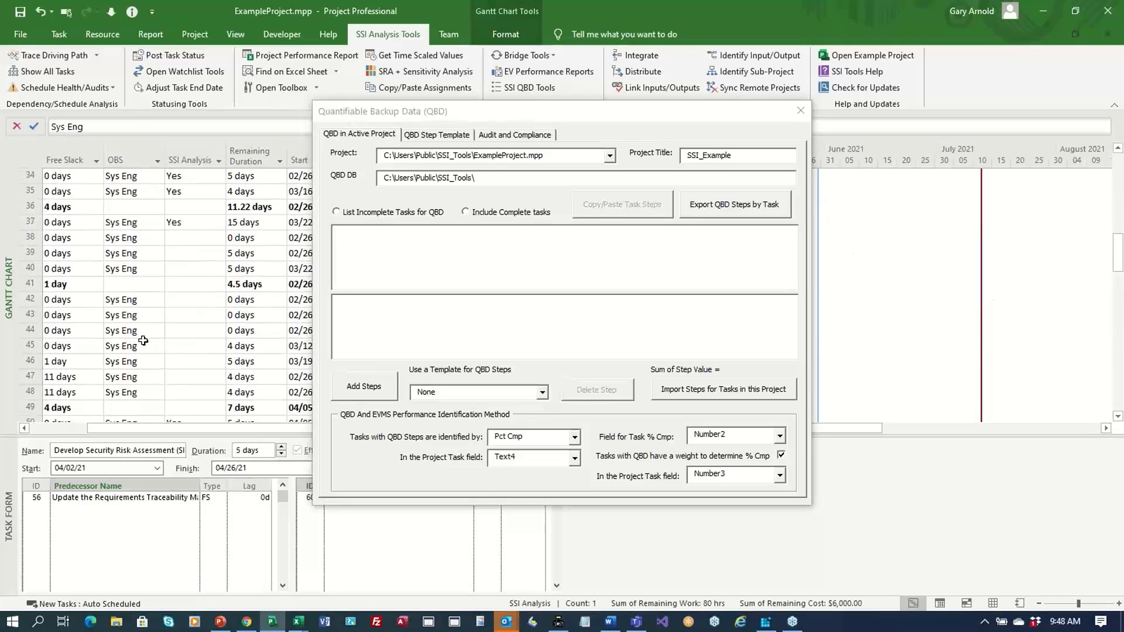
click(37, 428)
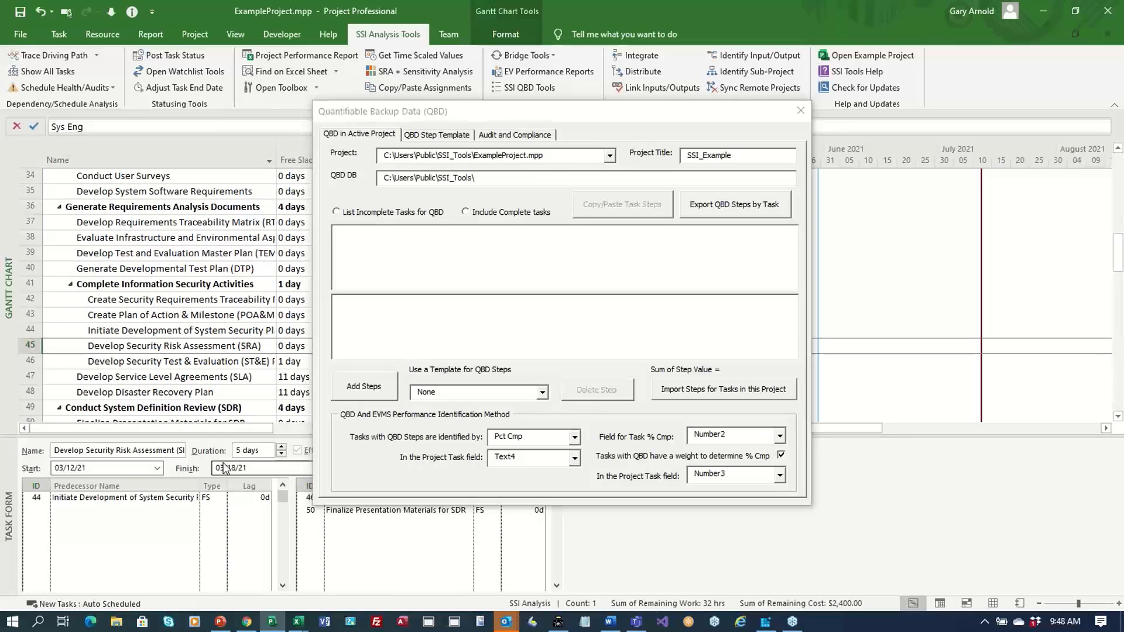
Step: Move the QBD dialog off the task names and switch the Task Form to show the task's notes
drag(529, 110, 652, 86)
click(616, 544)
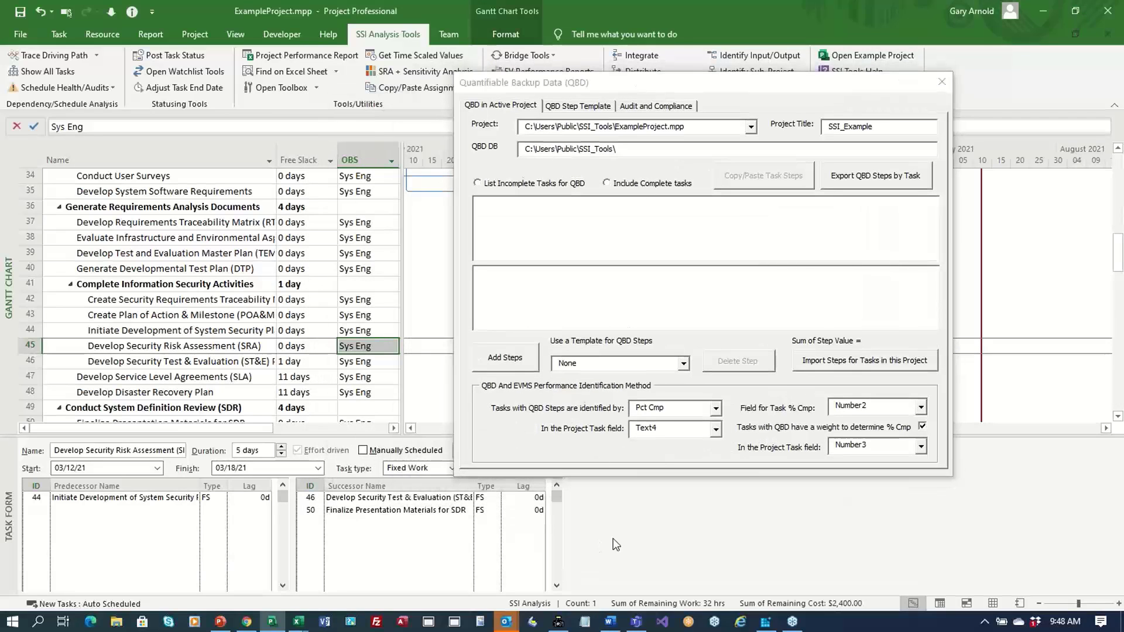
right_click(616, 545)
click(648, 497)
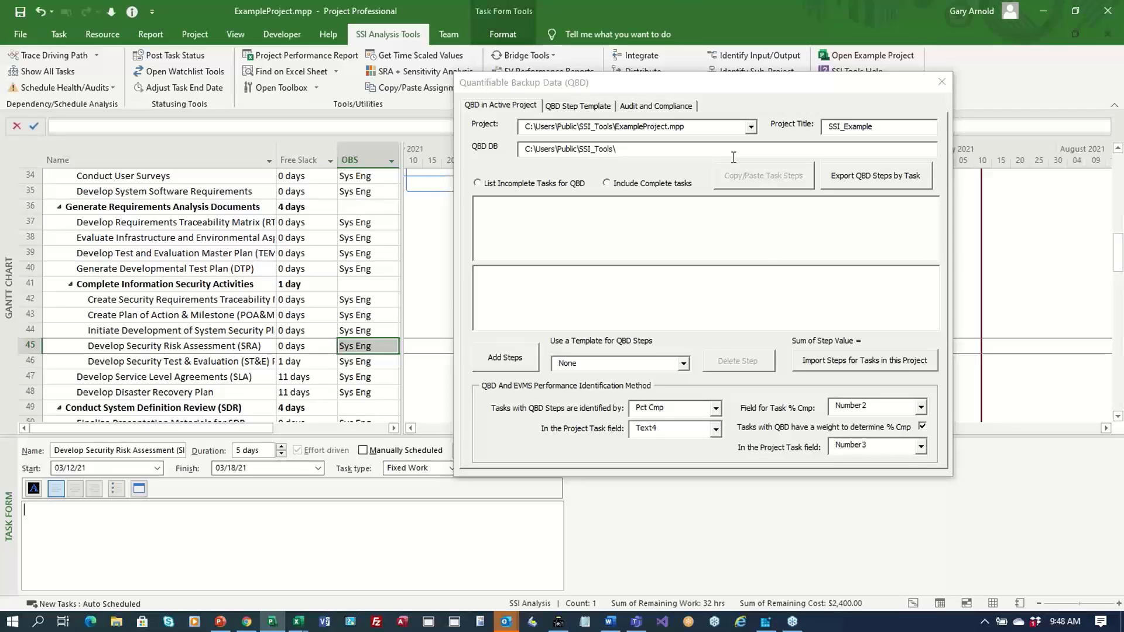
Step: Identify QBD tasks by Baseline Days >15 and list the incomplete tasks for QBD
click(246, 257)
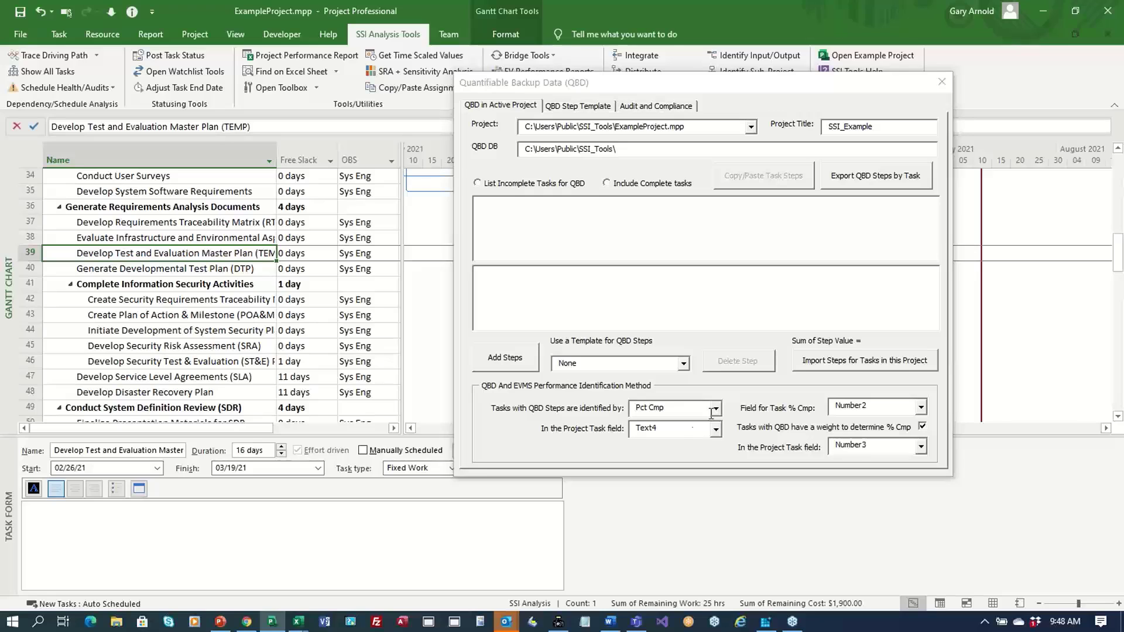
click(717, 411)
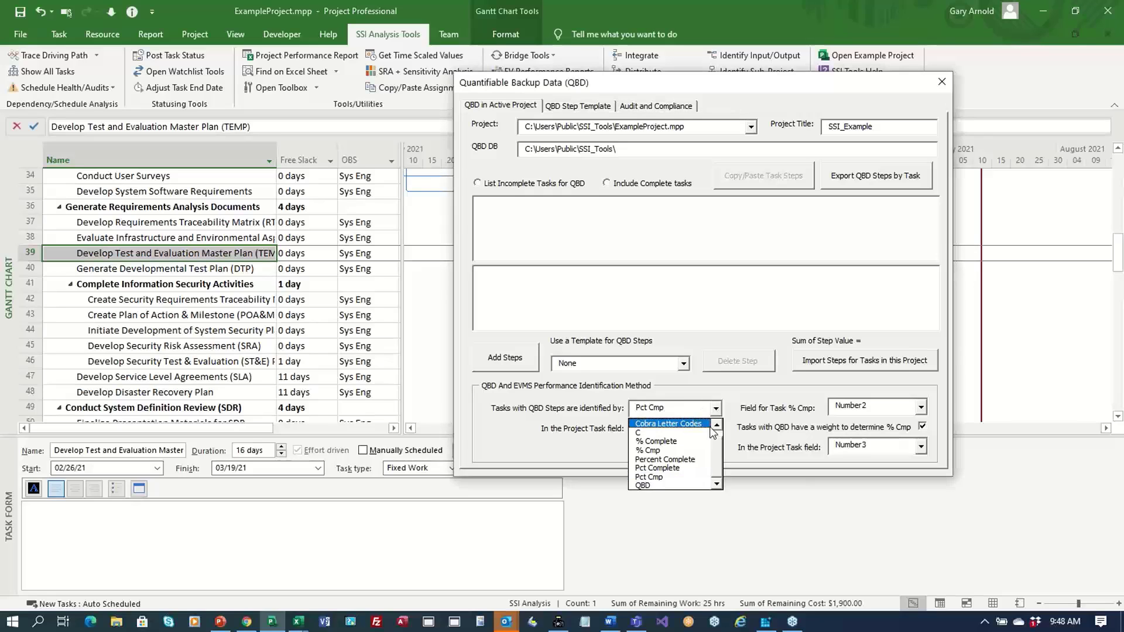
click(706, 426)
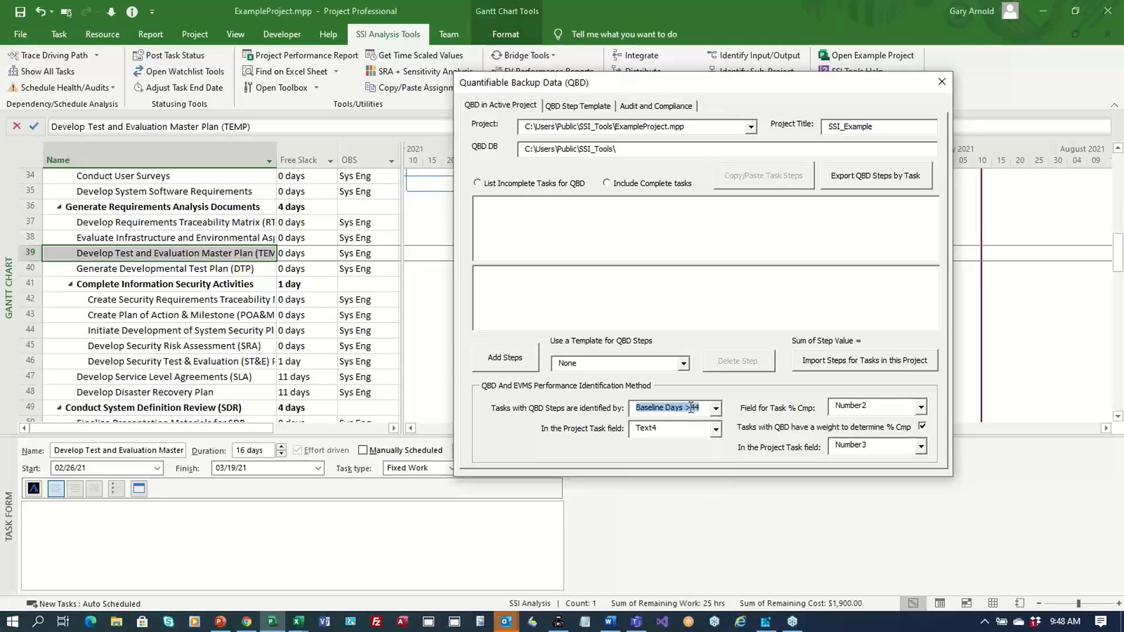
drag(689, 408, 701, 408)
text(15)
click(487, 184)
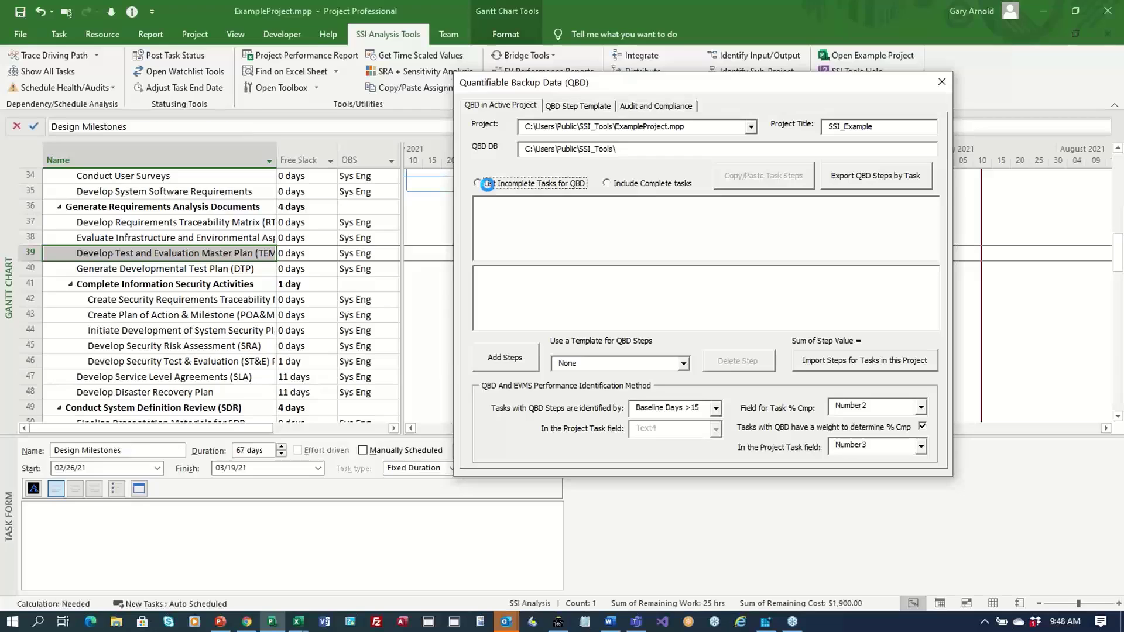
Step: Step through the listed QBD tasks from Develop Test and Evaluation Master Plan (TEMP) to Perform Software Code & Unit Testing
click(584, 210)
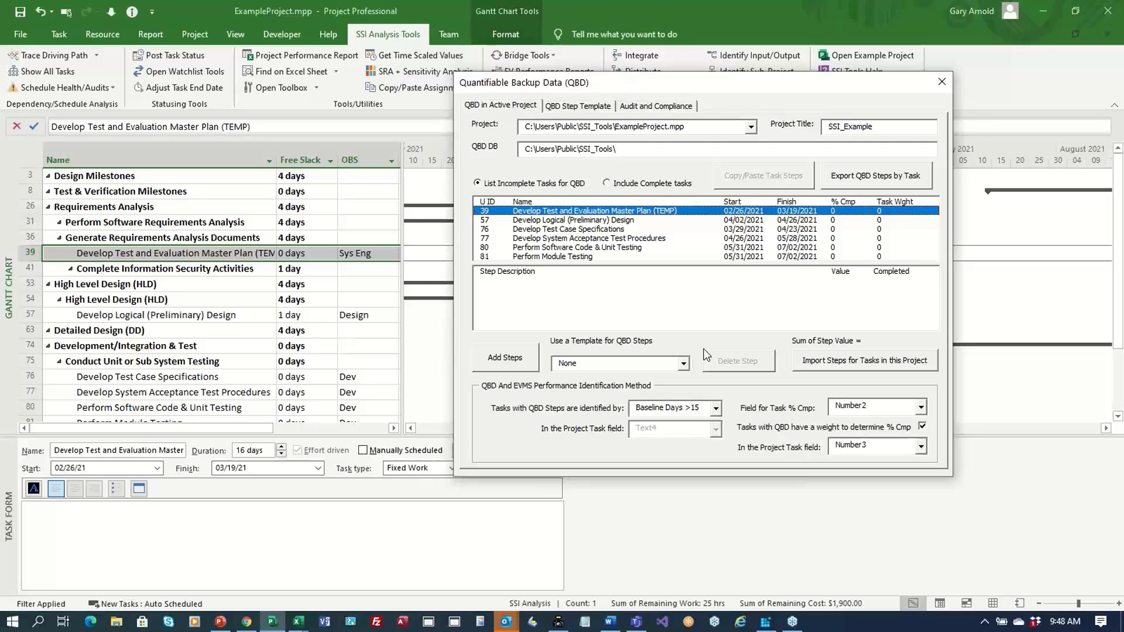
click(524, 221)
click(528, 229)
click(531, 238)
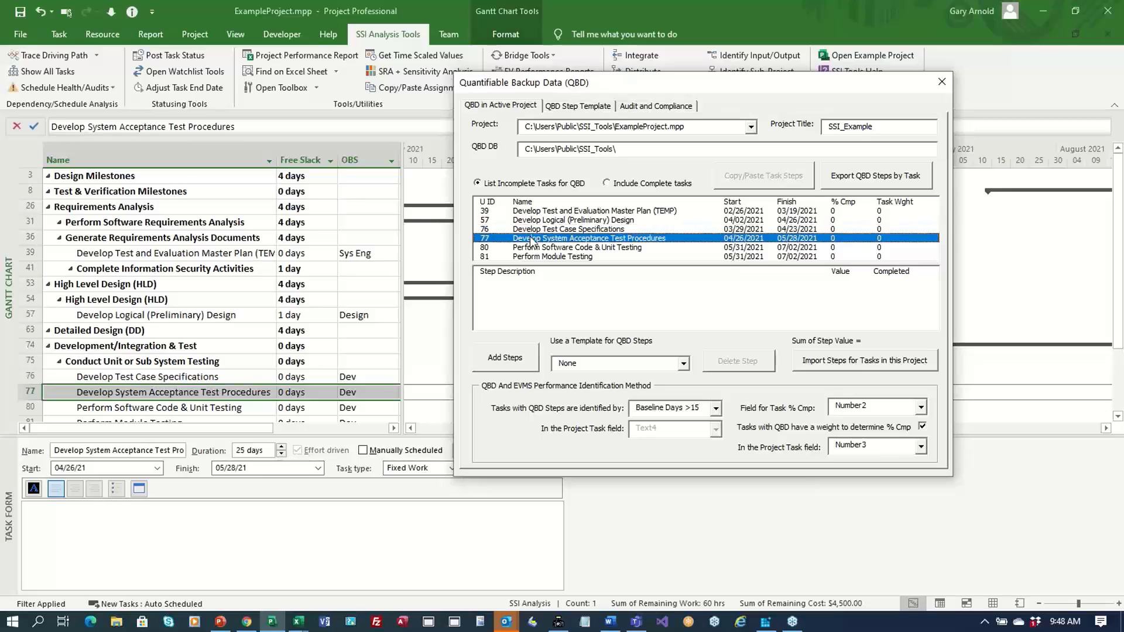
click(534, 247)
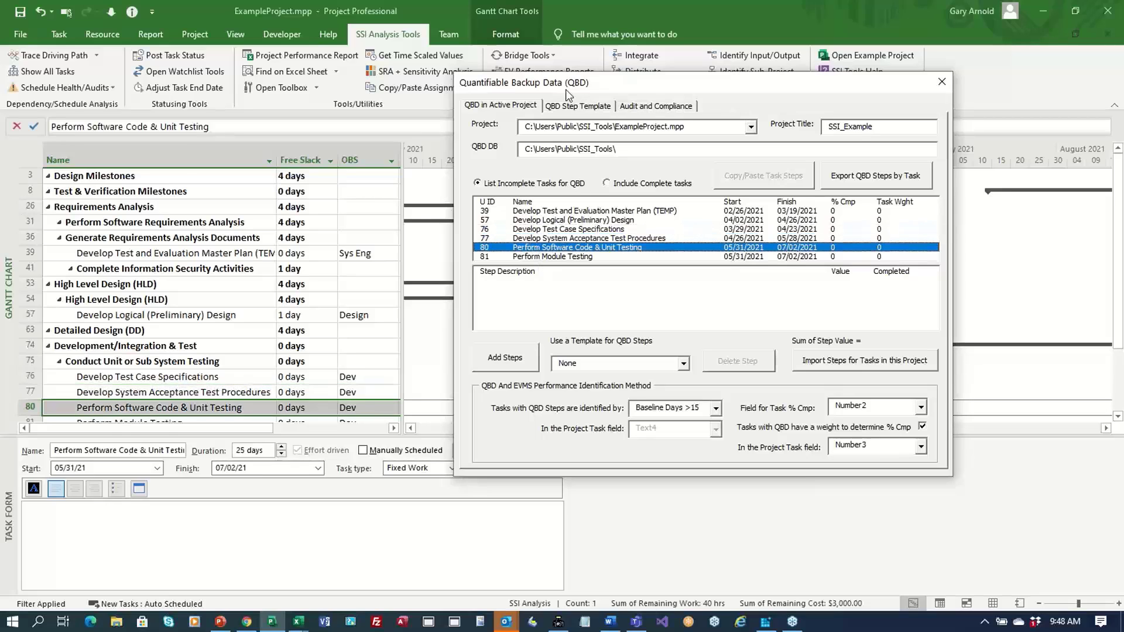
Step: Add QBD steps to Develop Test and Evaluation Master Plan (TEMP) using the Example Steps template
click(563, 212)
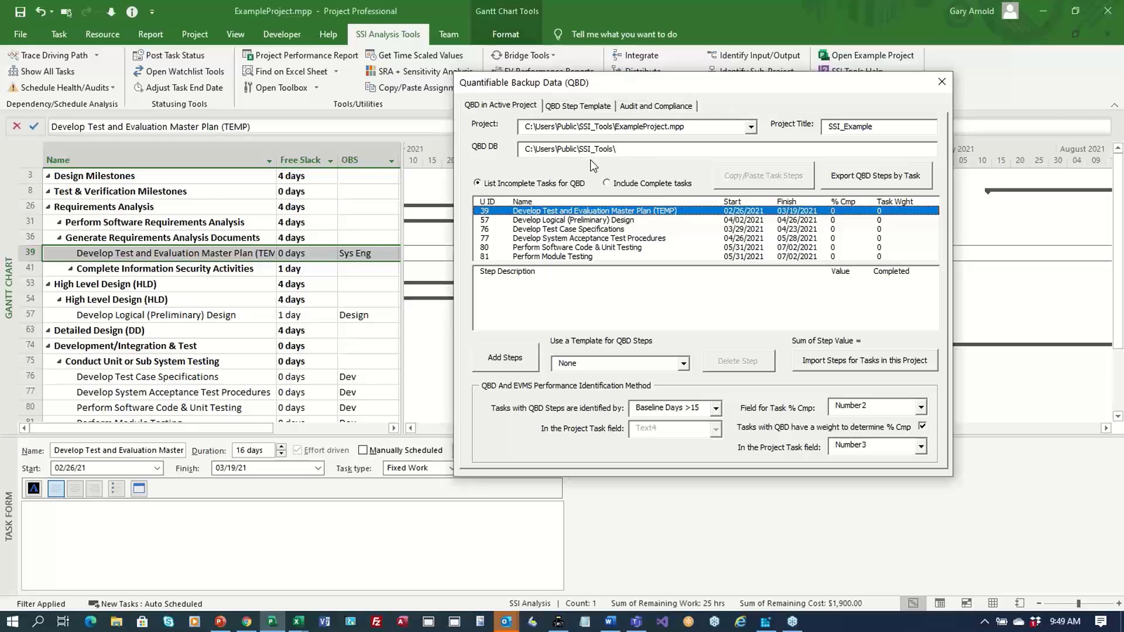
double_click(866, 126)
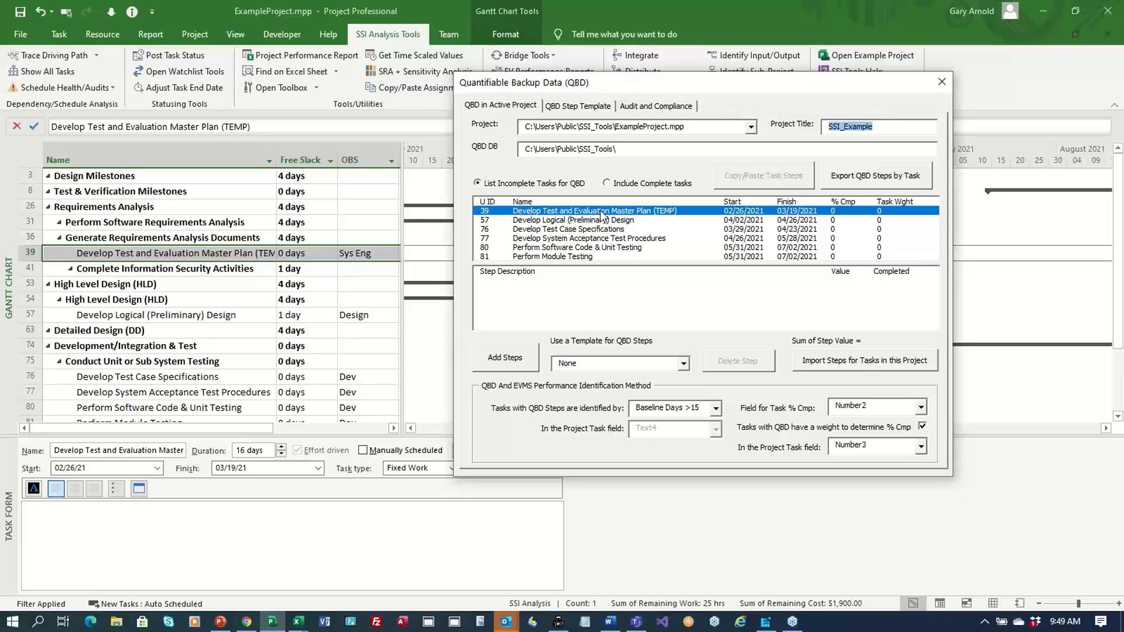
click(681, 363)
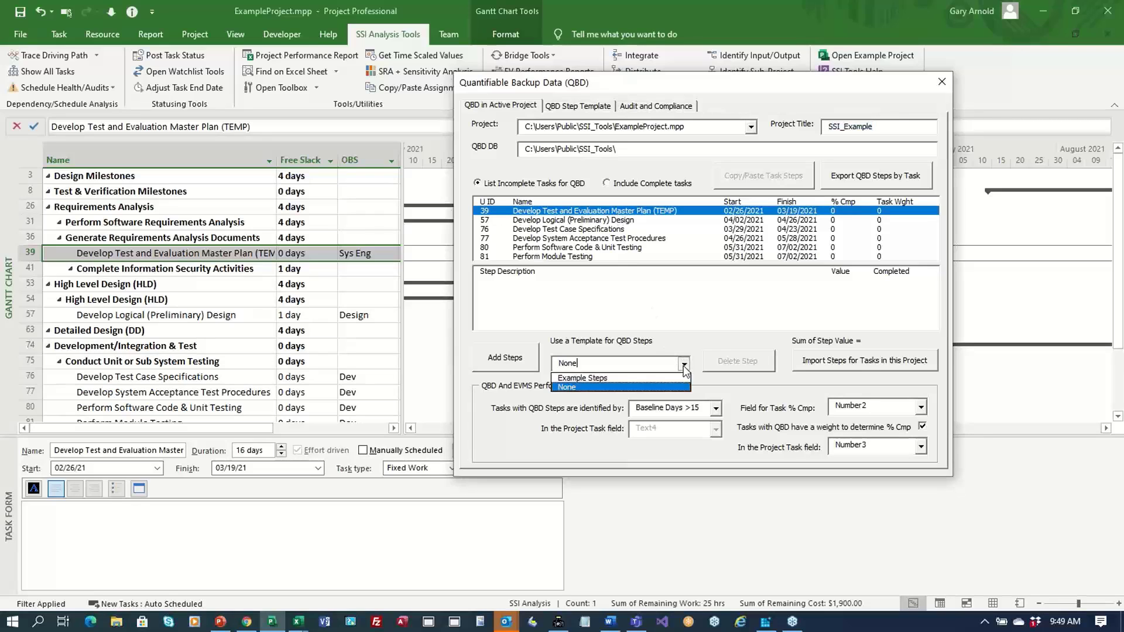
click(629, 381)
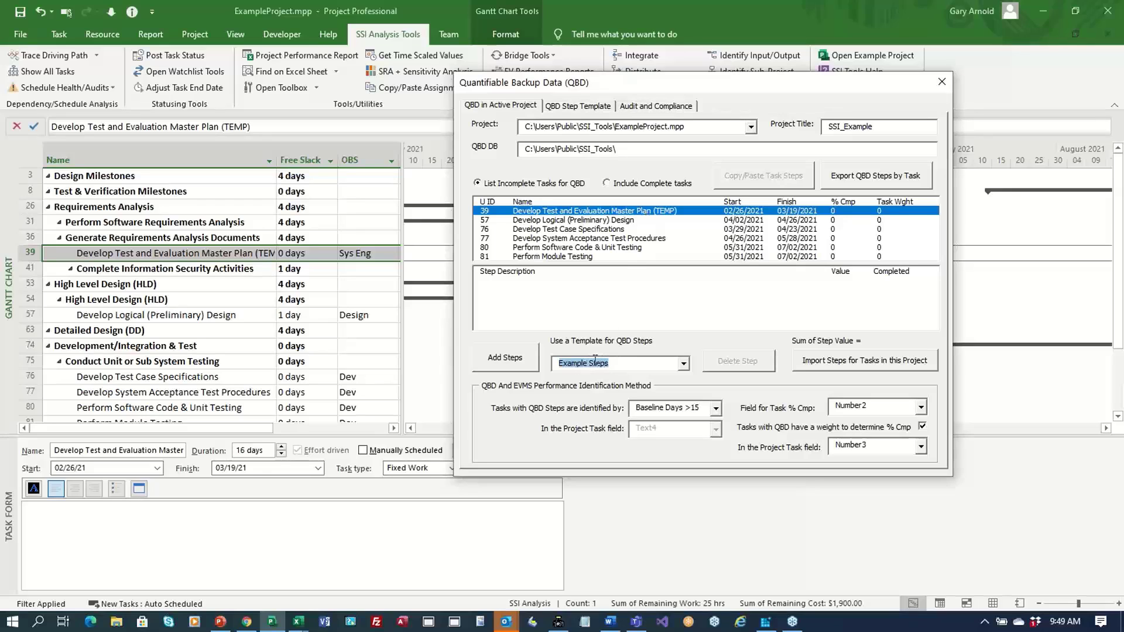
click(520, 362)
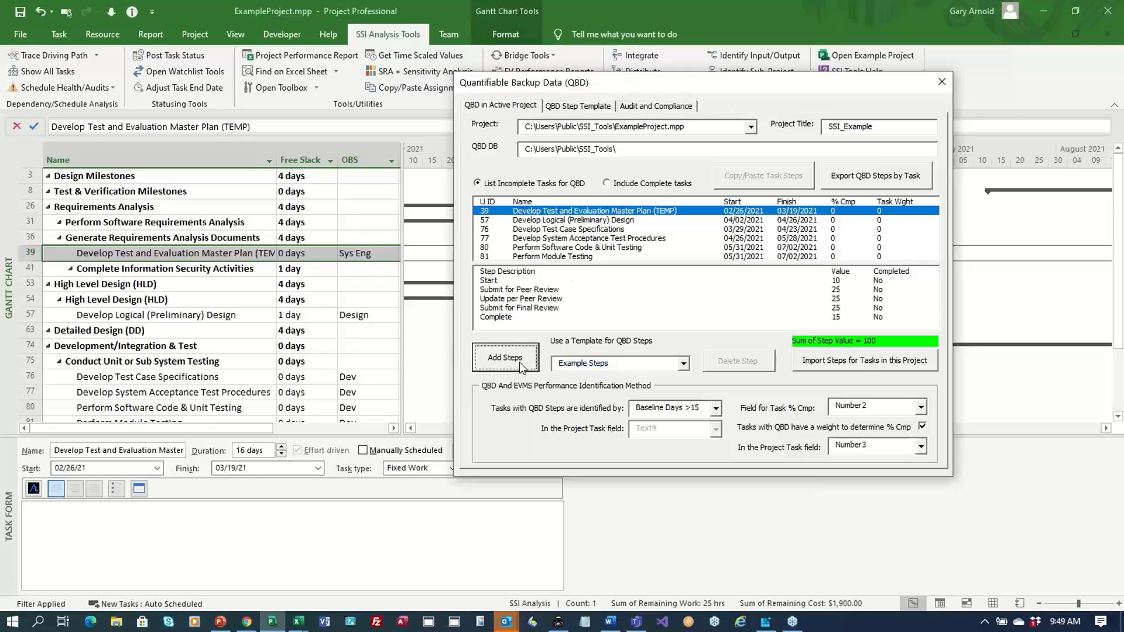
Step: Review each added QBD step with its value and completion status, from Start through Complete
click(493, 281)
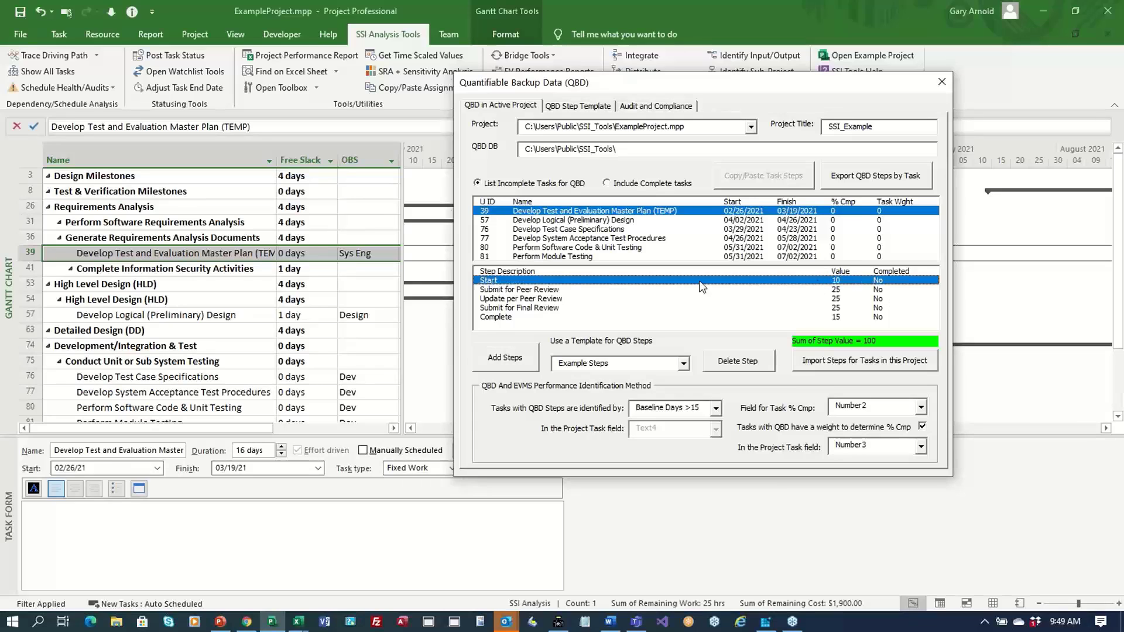
click(558, 290)
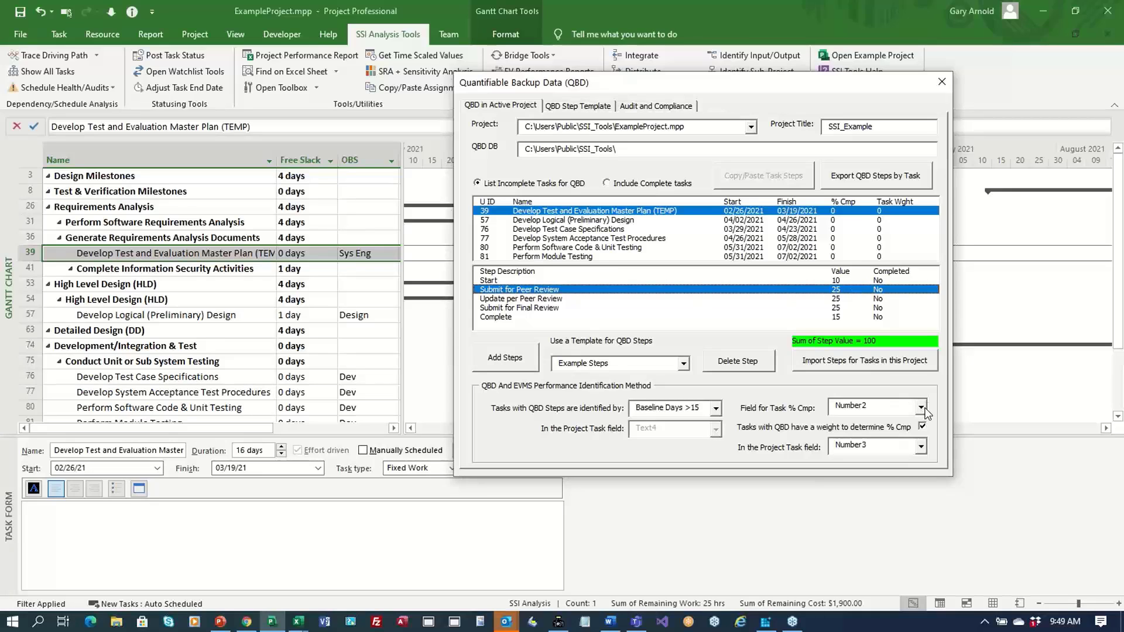
click(534, 299)
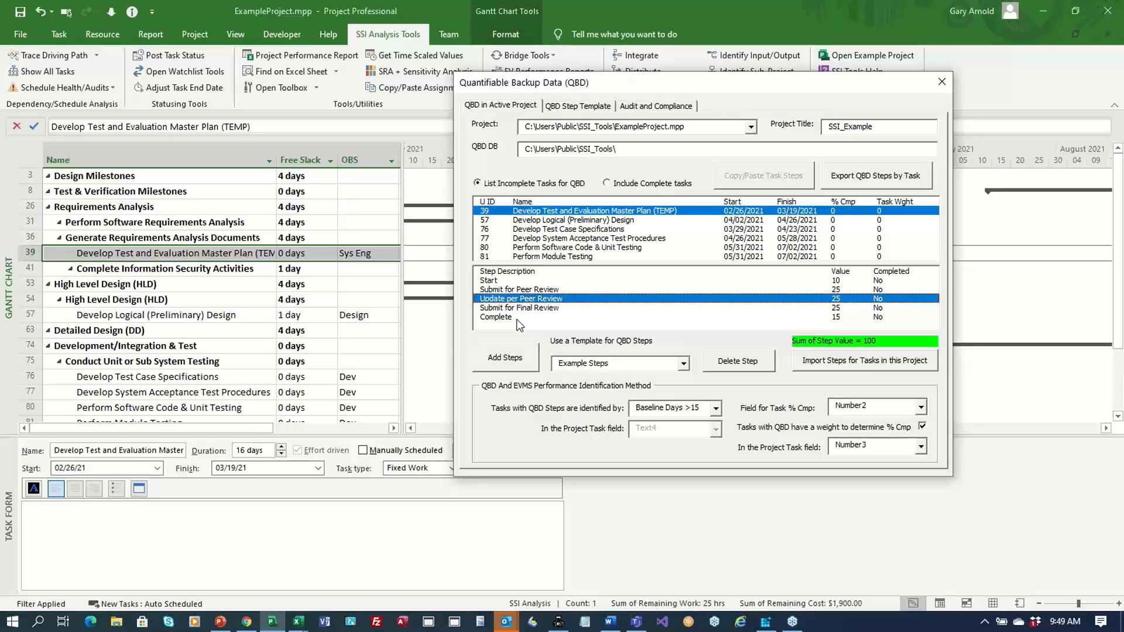
click(525, 309)
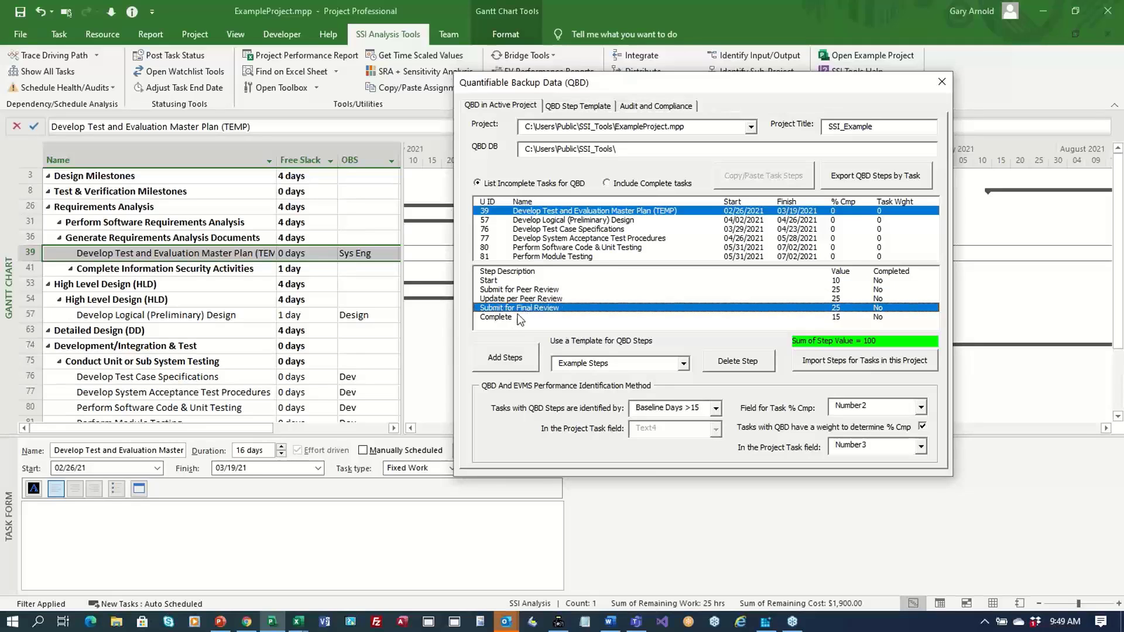
click(515, 319)
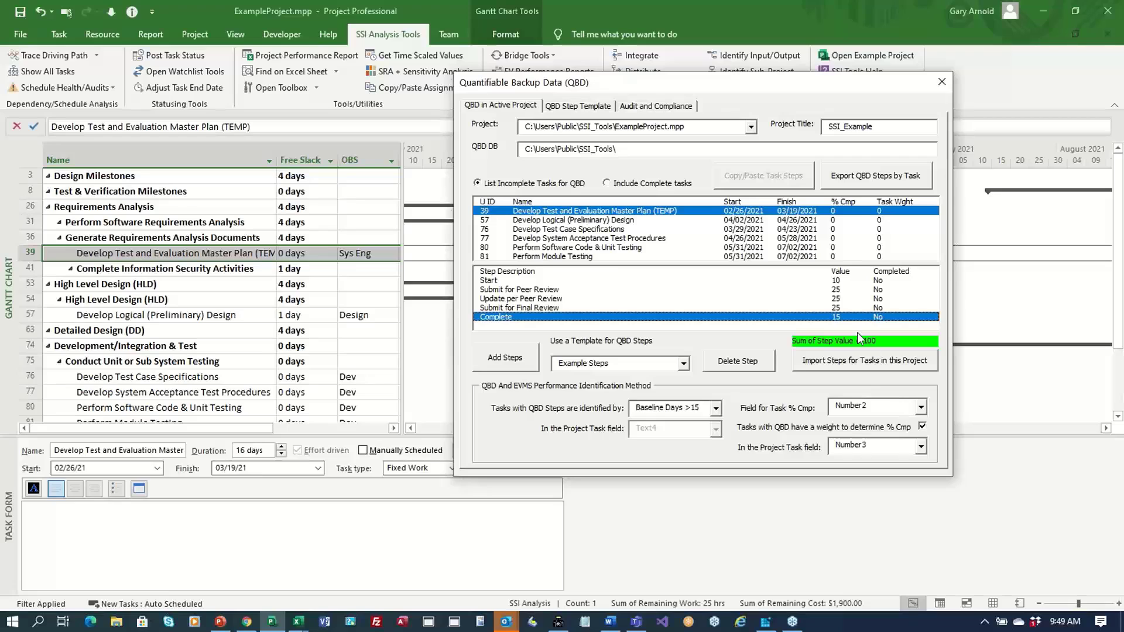
Step: Set the Field for Task % Cmp to Physical % Complete and select the Start step
click(920, 406)
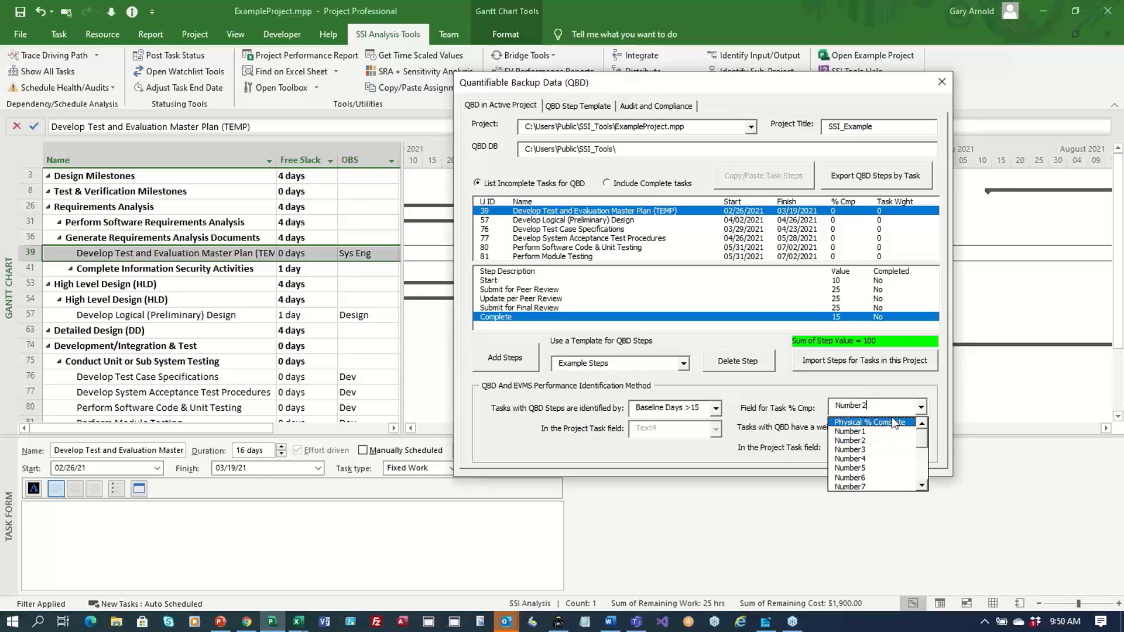
click(890, 422)
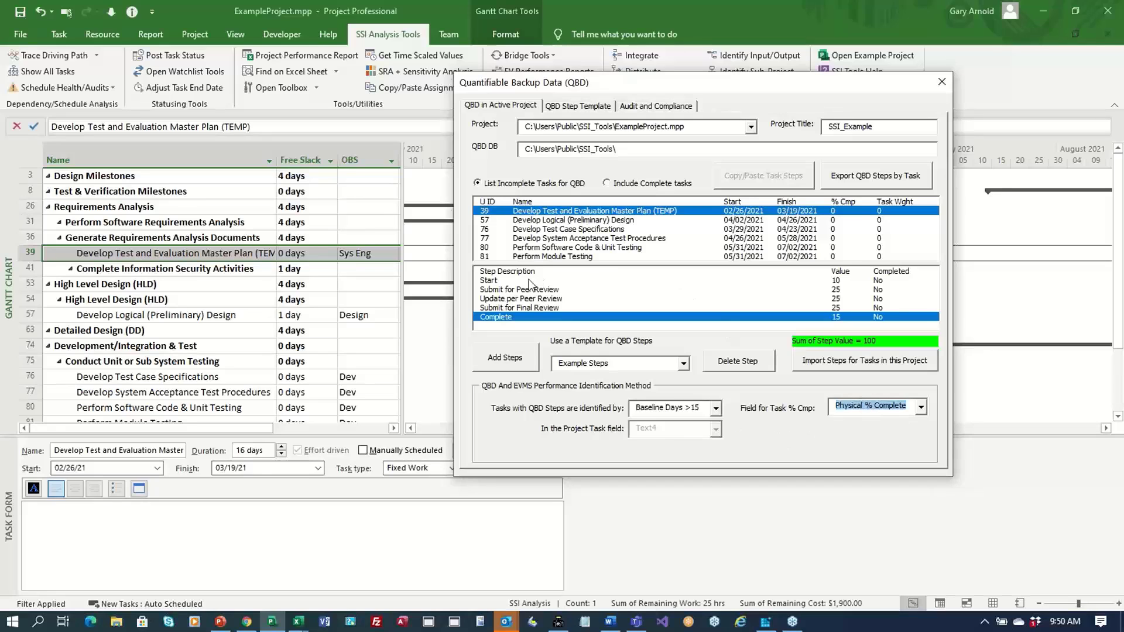
click(595, 280)
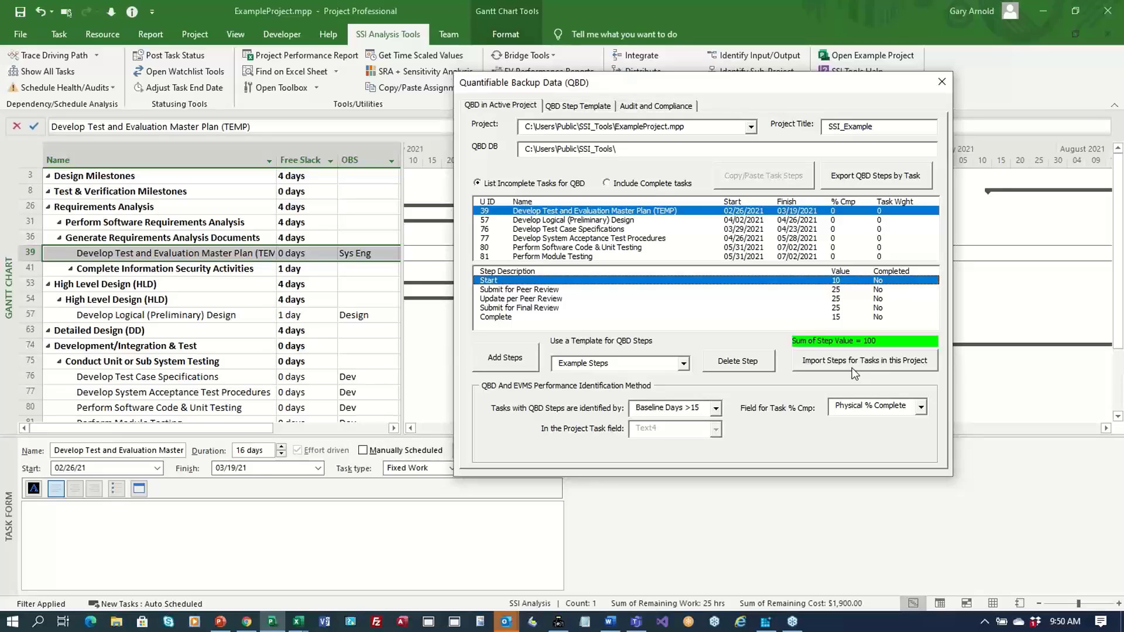
Step: View how the TEMP task's QBD steps can be copied, selecting all five target tasks, and close the copy dialog
click(569, 223)
click(575, 212)
click(754, 177)
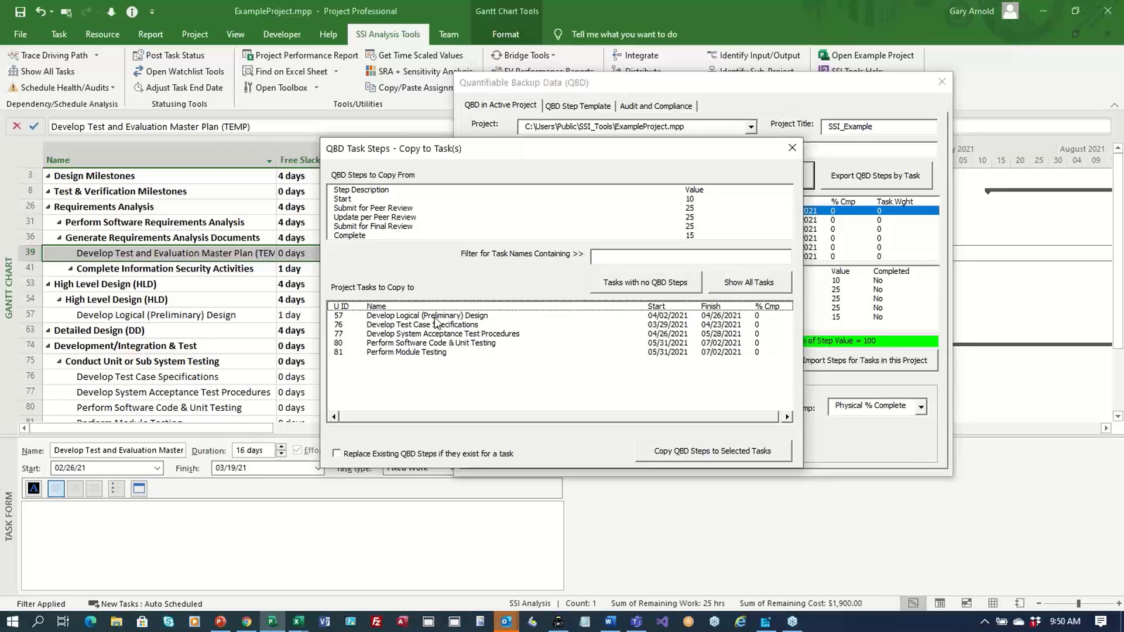
drag(433, 317, 431, 363)
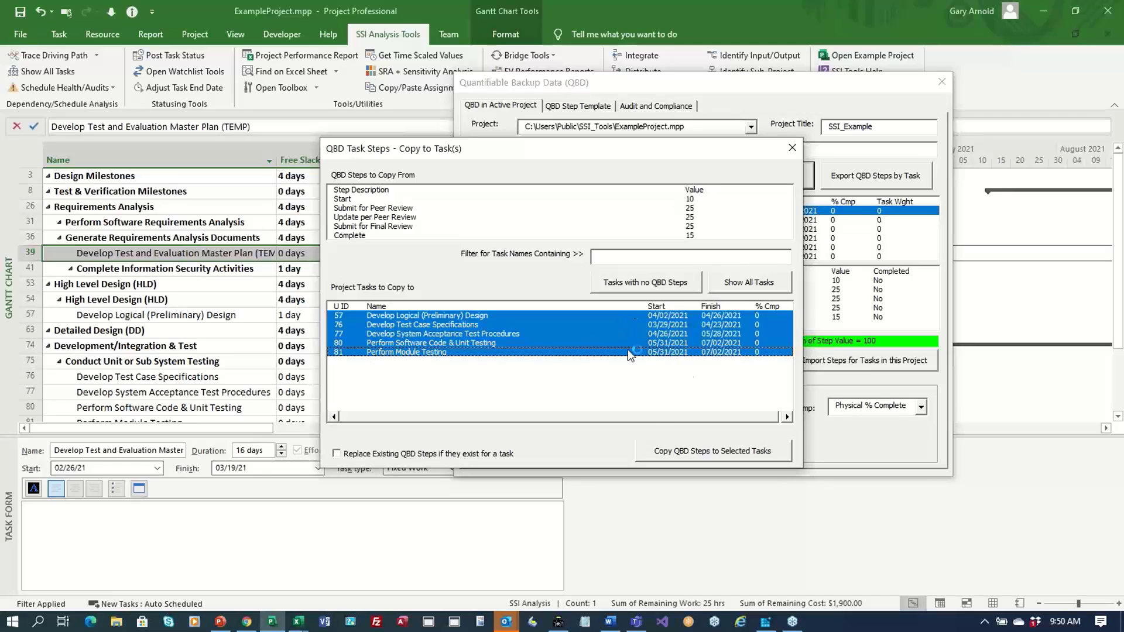
click(791, 149)
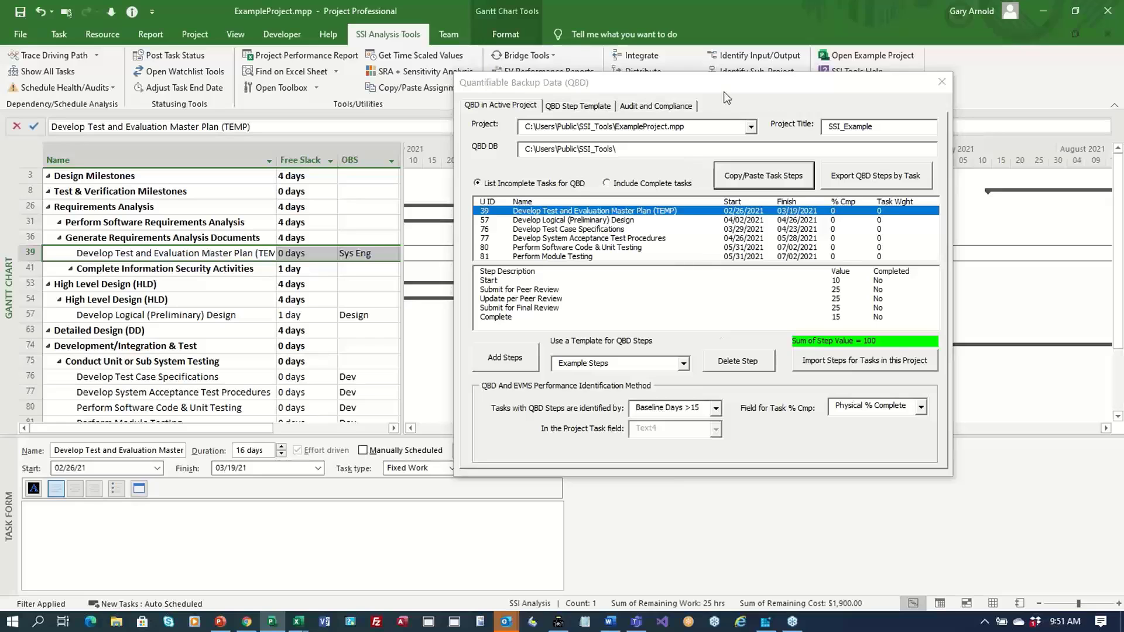
Step: Close the QBD dialog and switch to the P1_P2_P3-Milestones.mpp project window
drag(723, 91, 614, 138)
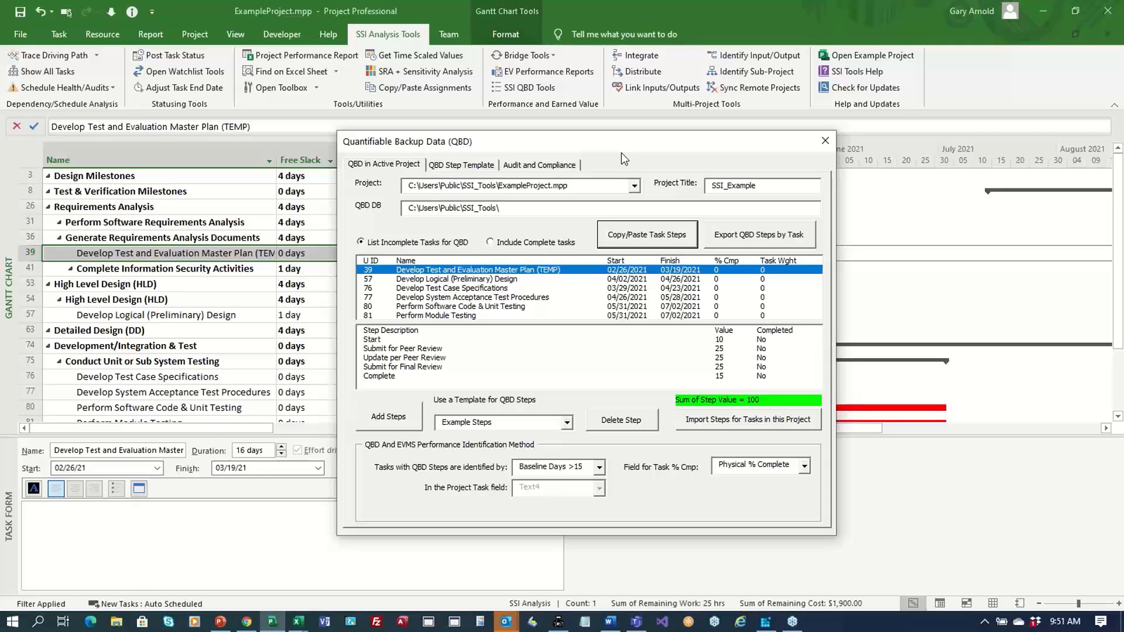
drag(617, 142, 670, 125)
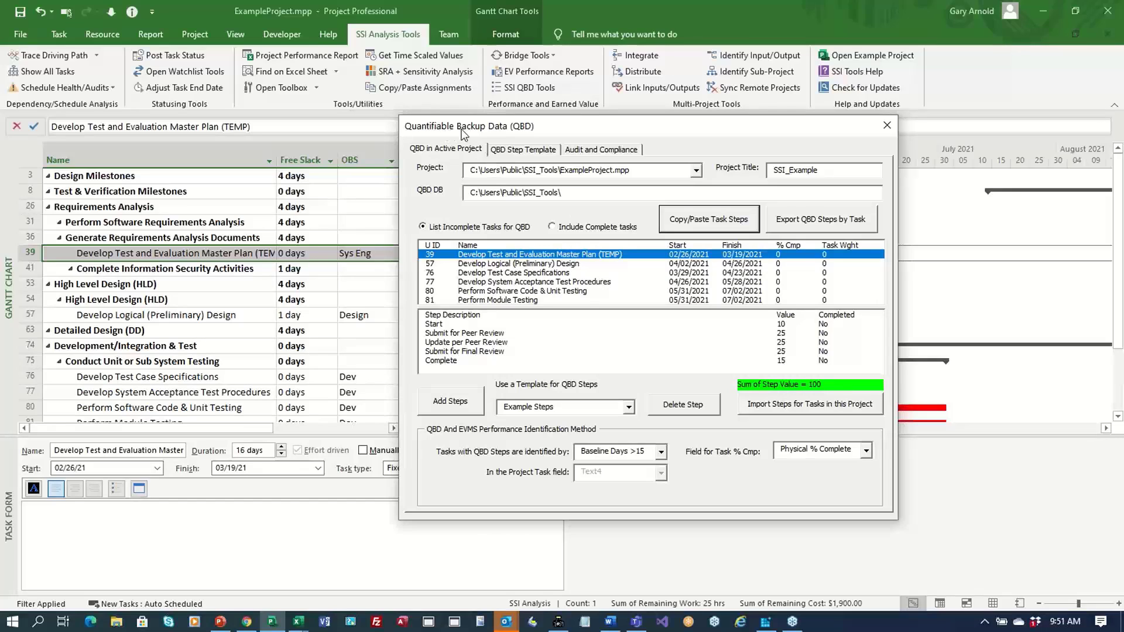
click(888, 126)
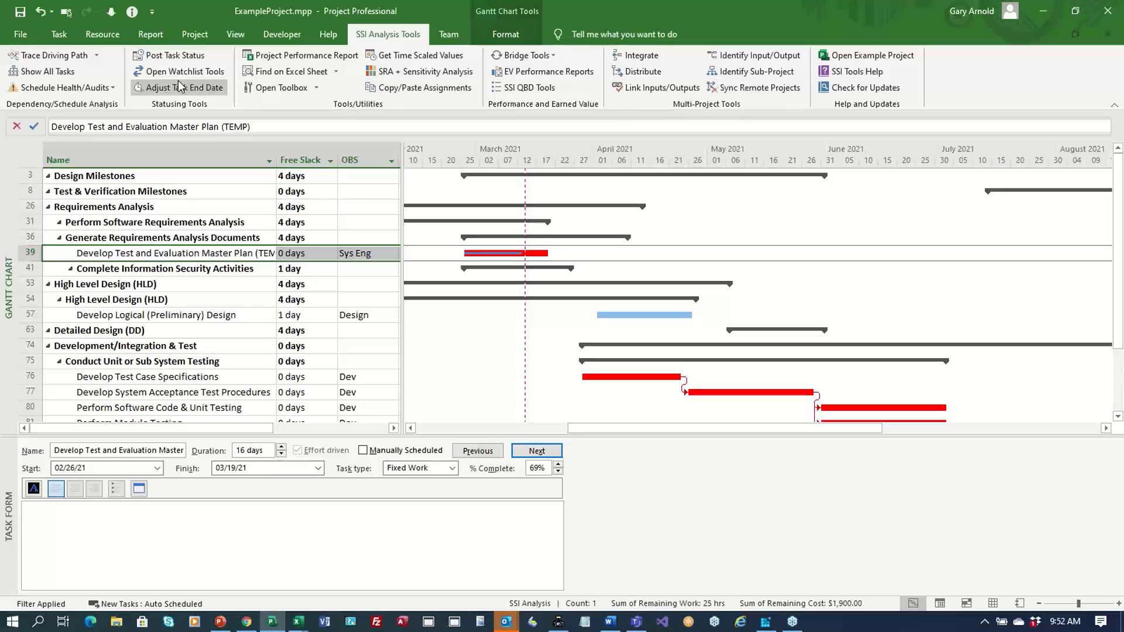
click(246, 36)
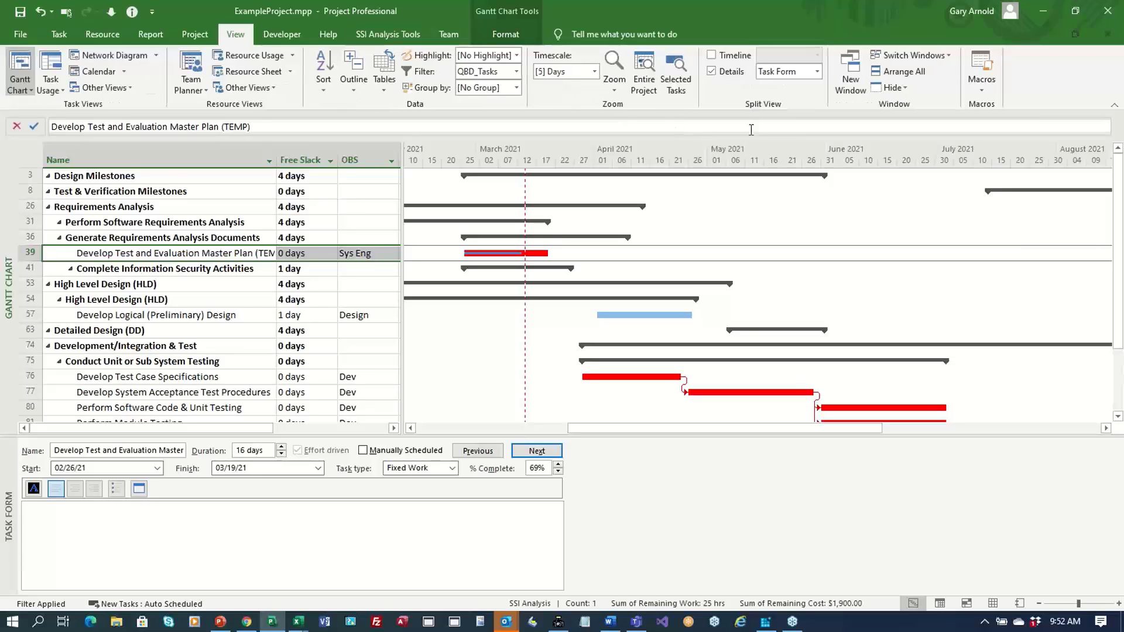
click(950, 59)
click(939, 88)
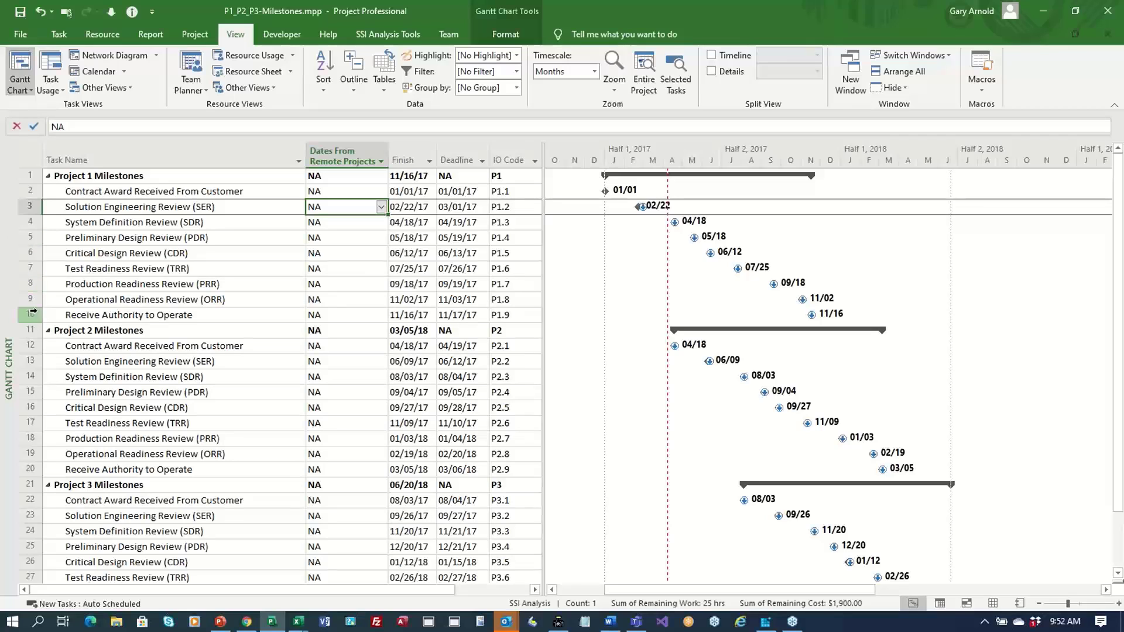
Step: Collapse the Project 1, Project 2 and Project 3 milestone groups, and expand all three again
click(48, 176)
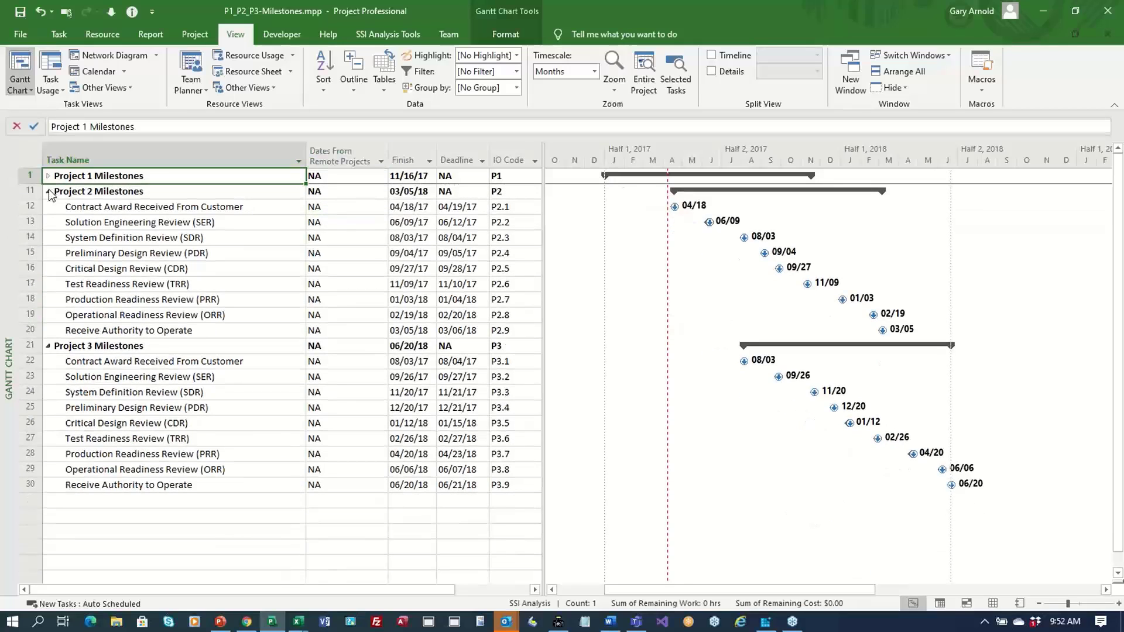
click(48, 191)
click(48, 208)
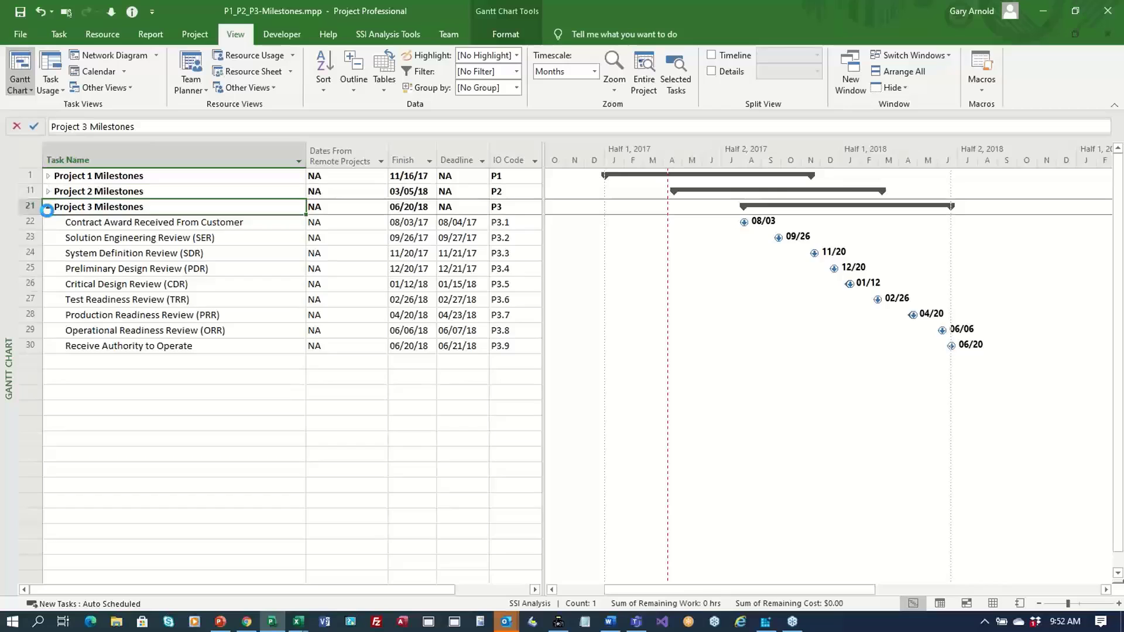
click(48, 175)
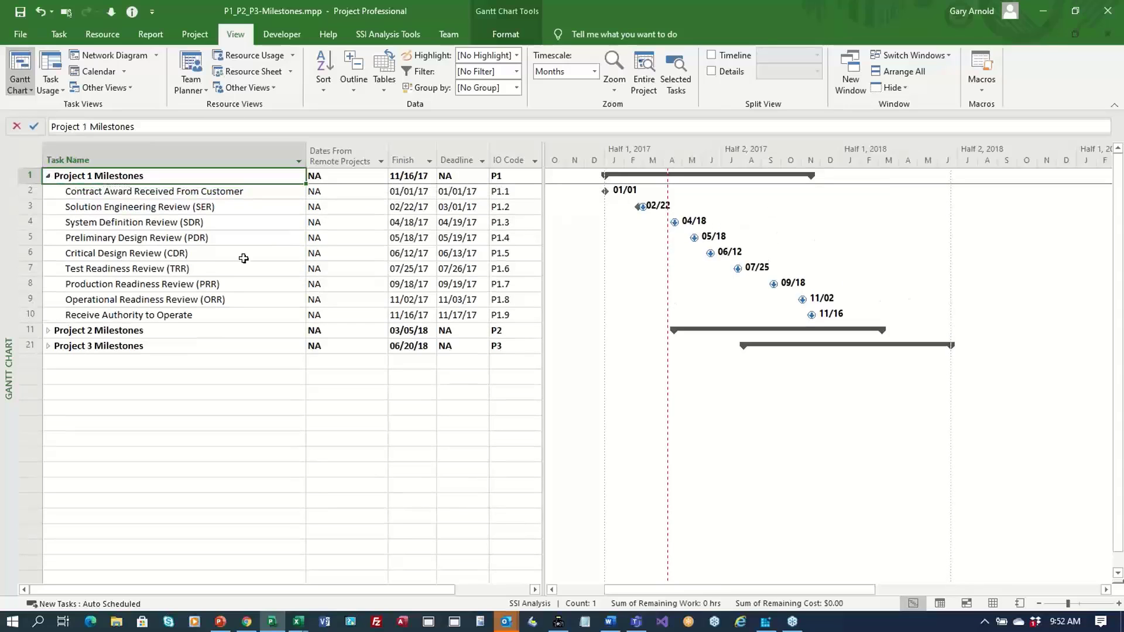
click(48, 330)
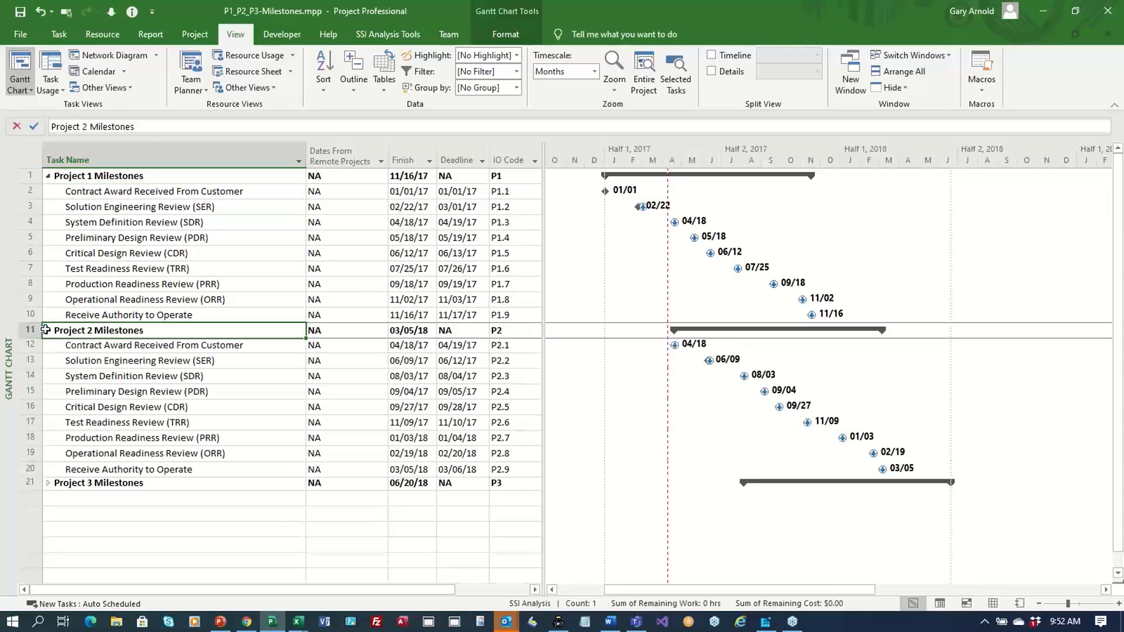
click(48, 483)
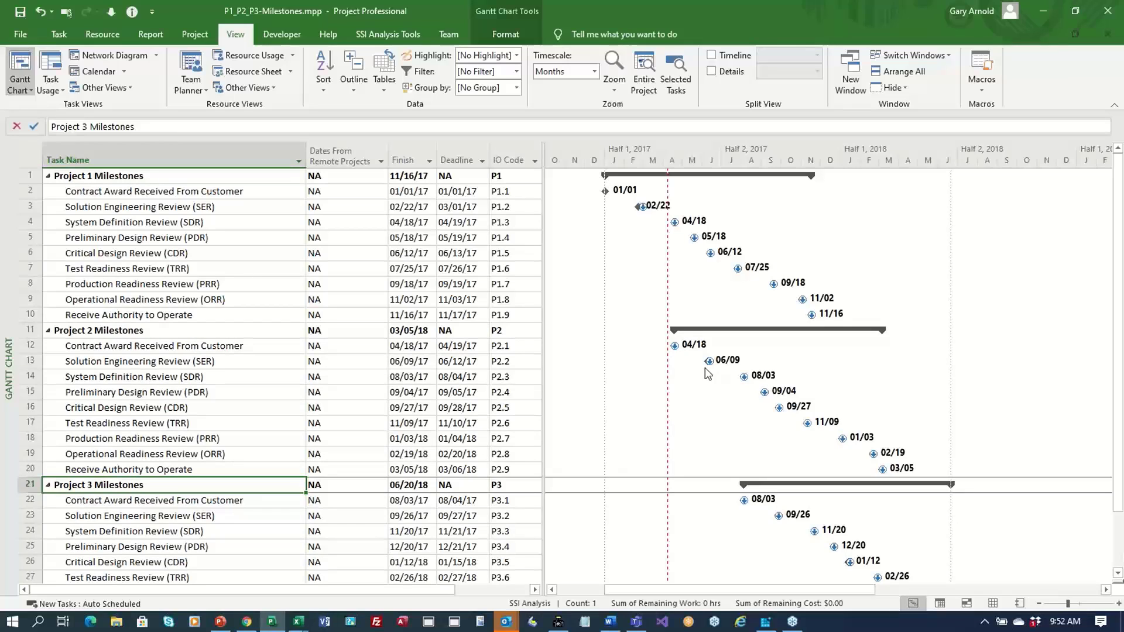
Step: Examine Project 1's milestones from Contract Award Received From Customer through Receive Authority to Operate
drag(274, 191, 233, 308)
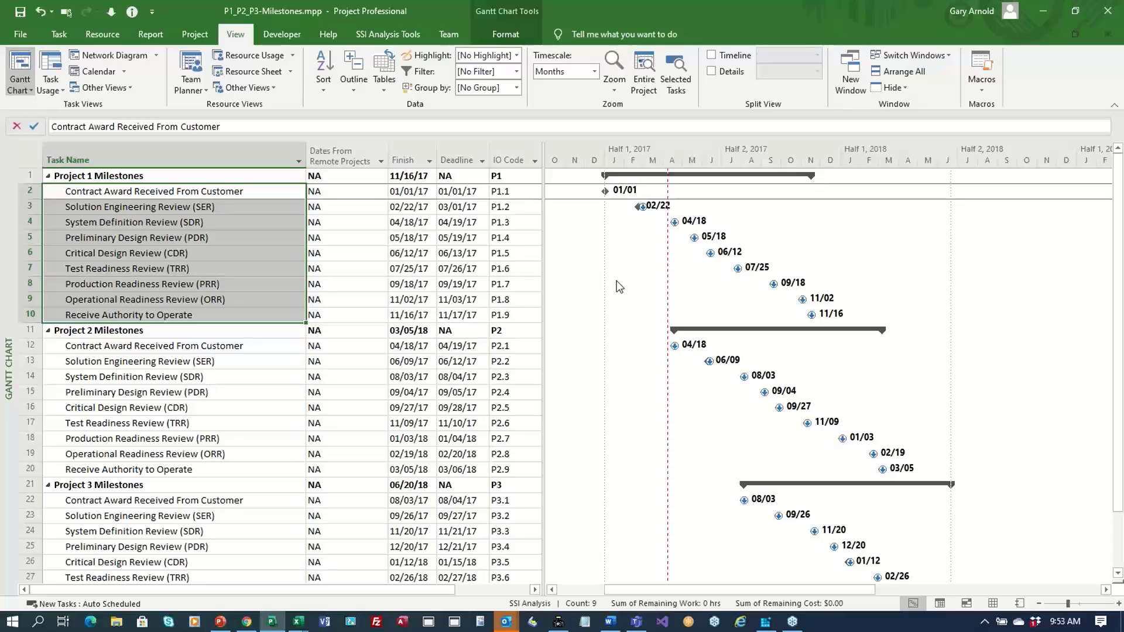
click(270, 299)
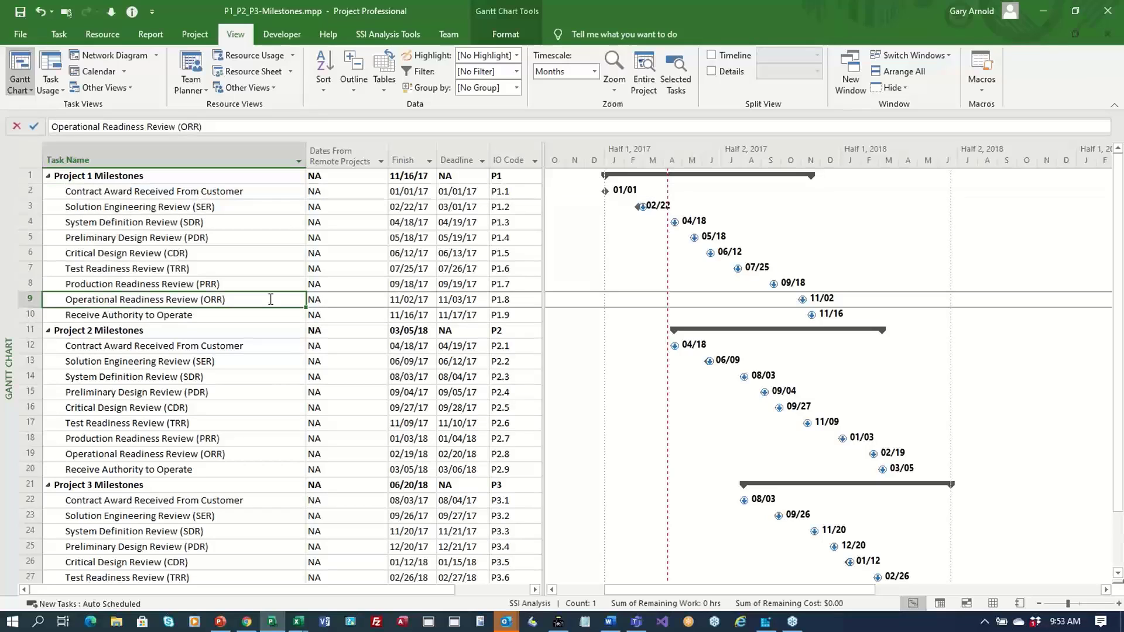
click(247, 316)
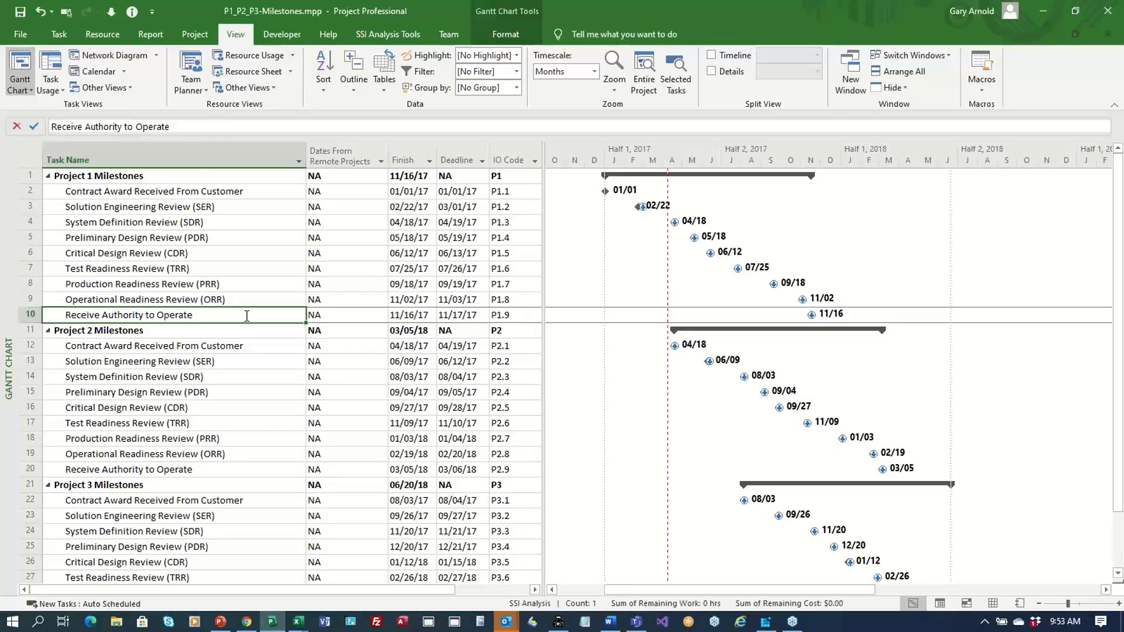
Step: Start Sync Remote Projects, select Project 1.mpp in the subproject list and keep the dialog clear of the task table
click(388, 34)
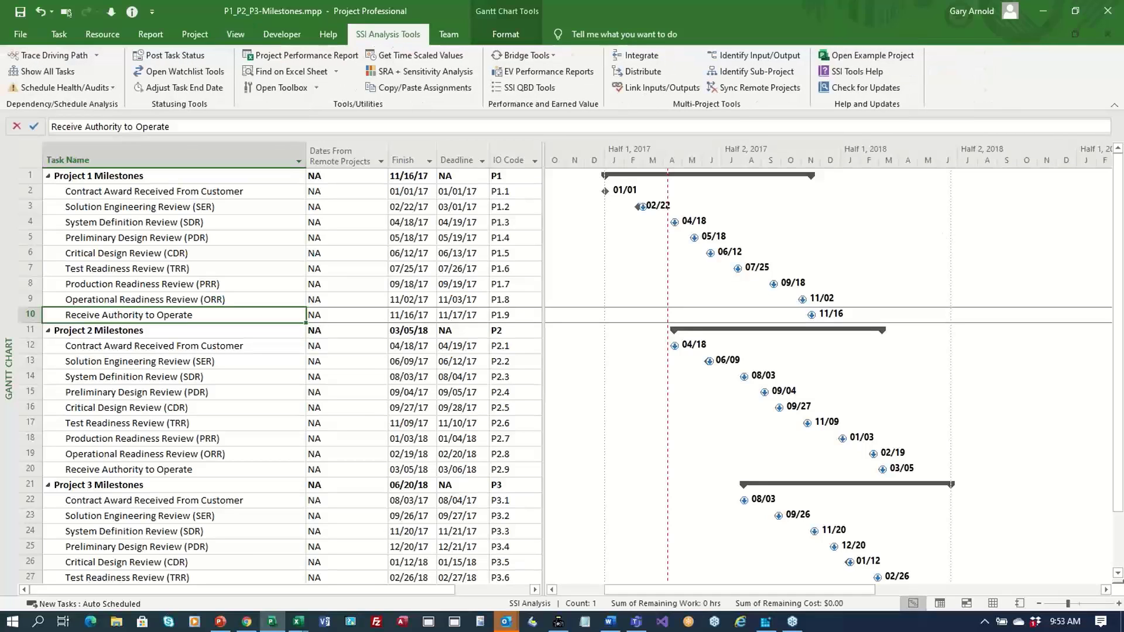
click(759, 87)
drag(995, 239, 687, 231)
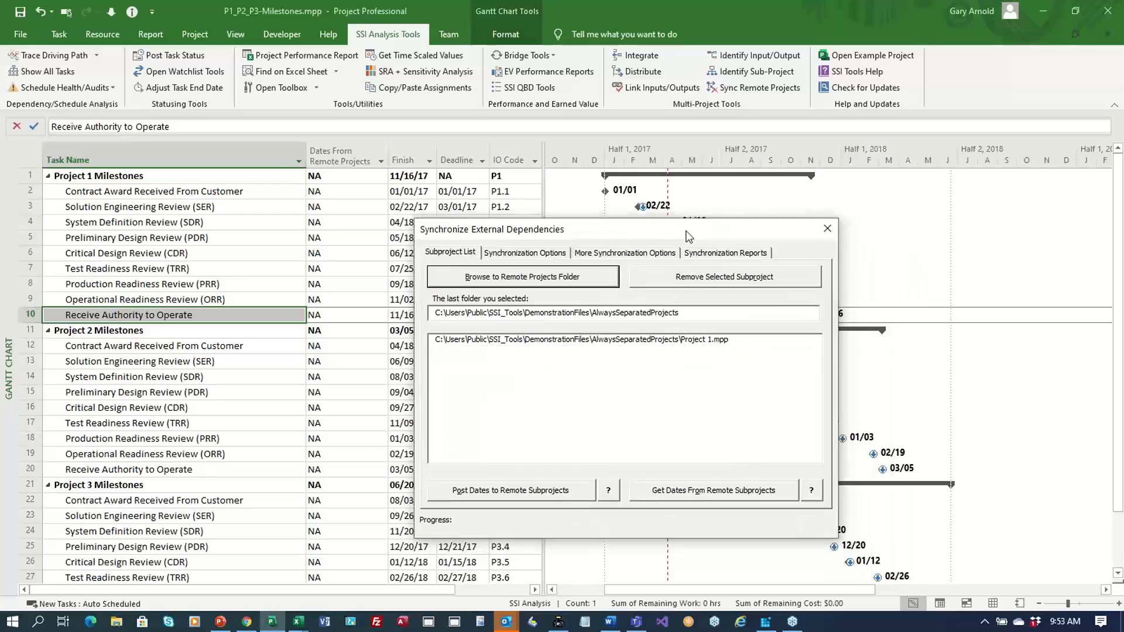
click(702, 381)
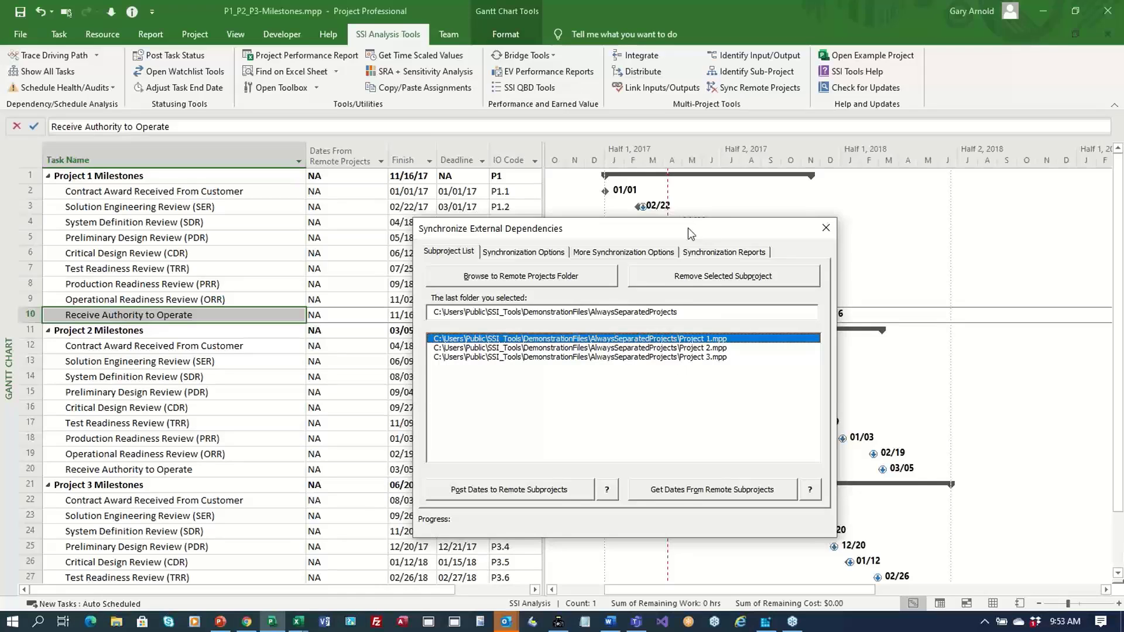
drag(688, 227, 794, 238)
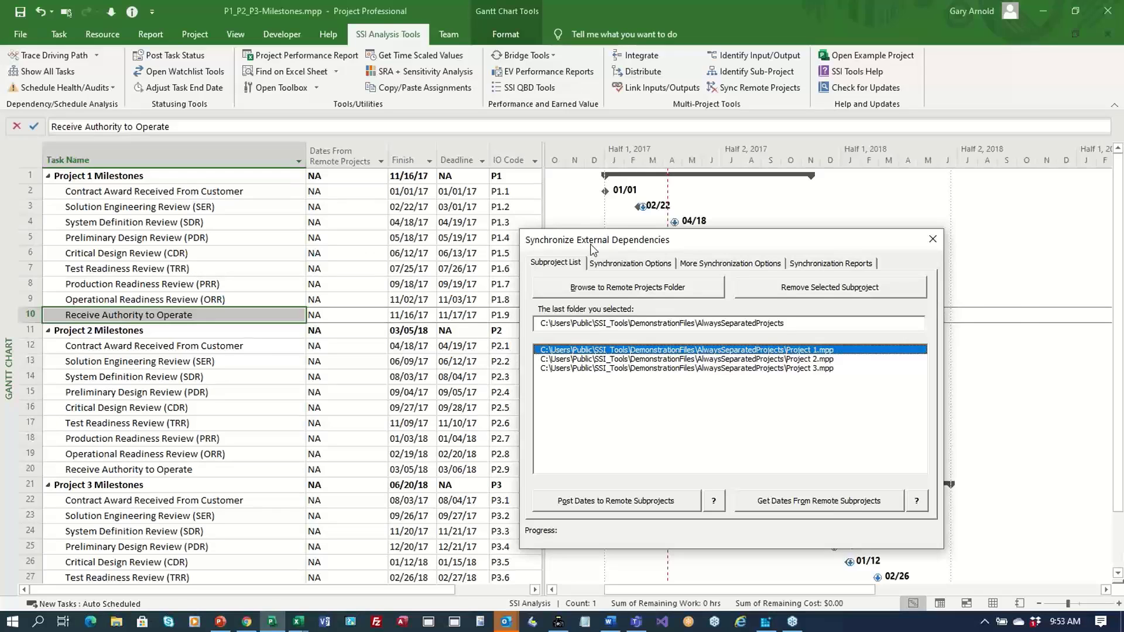
drag(606, 240, 679, 226)
Step: Examine the IO codes P1.1 to P1.9 and the Project 1 milestones they identify
drag(521, 191, 516, 315)
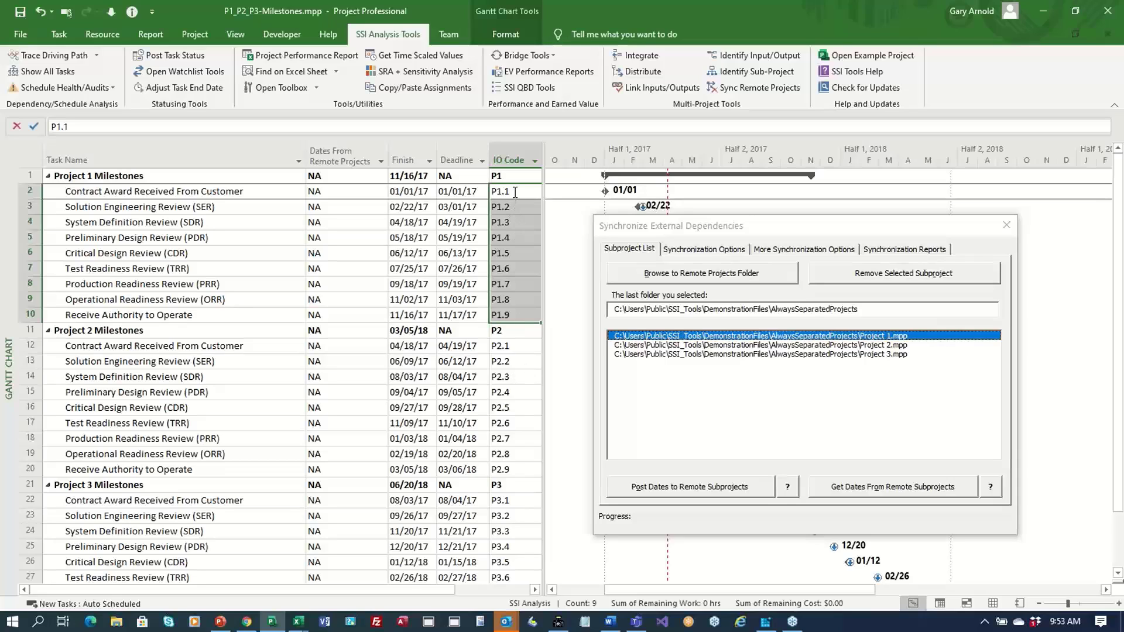
click(234, 196)
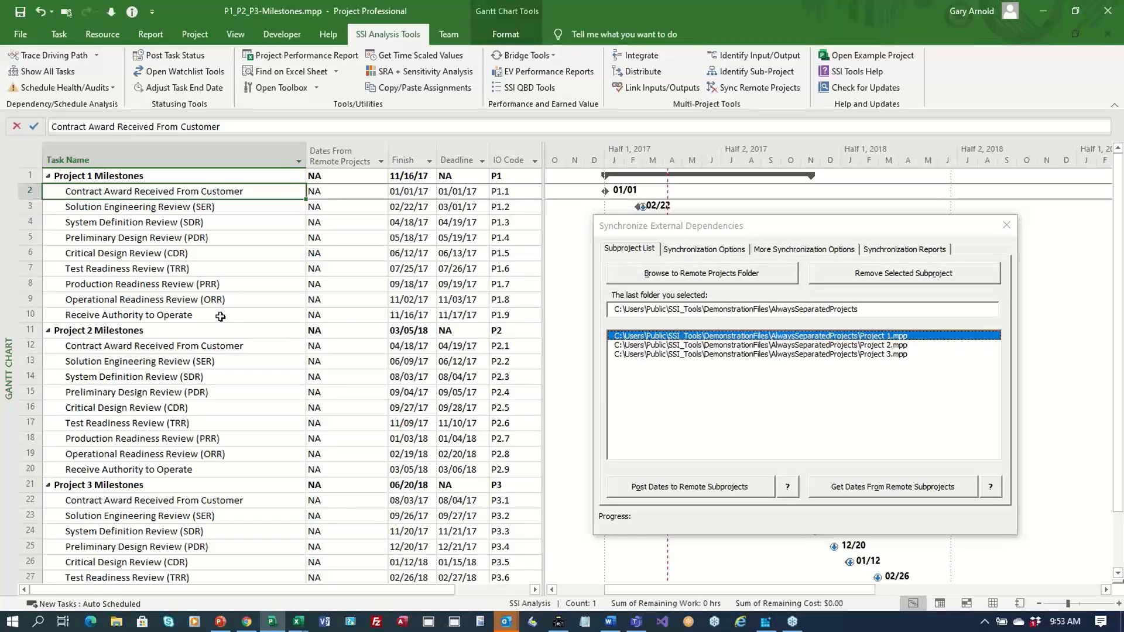
click(255, 317)
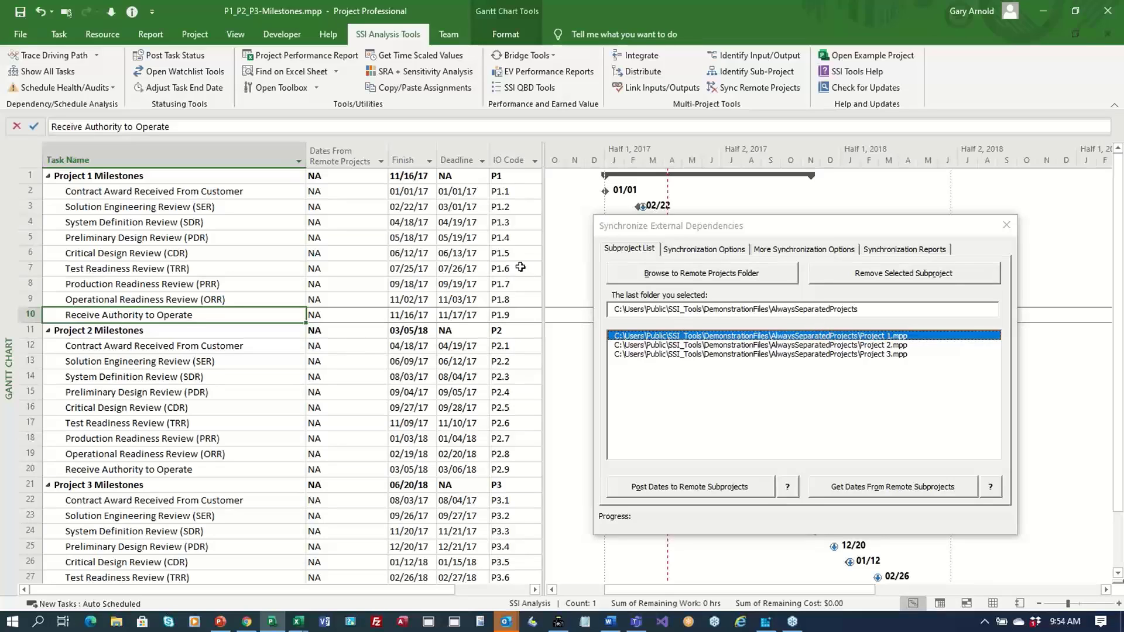
Step: Get the dates from the remote subprojects into the Dates From Remote Projects column
drag(680, 224, 669, 332)
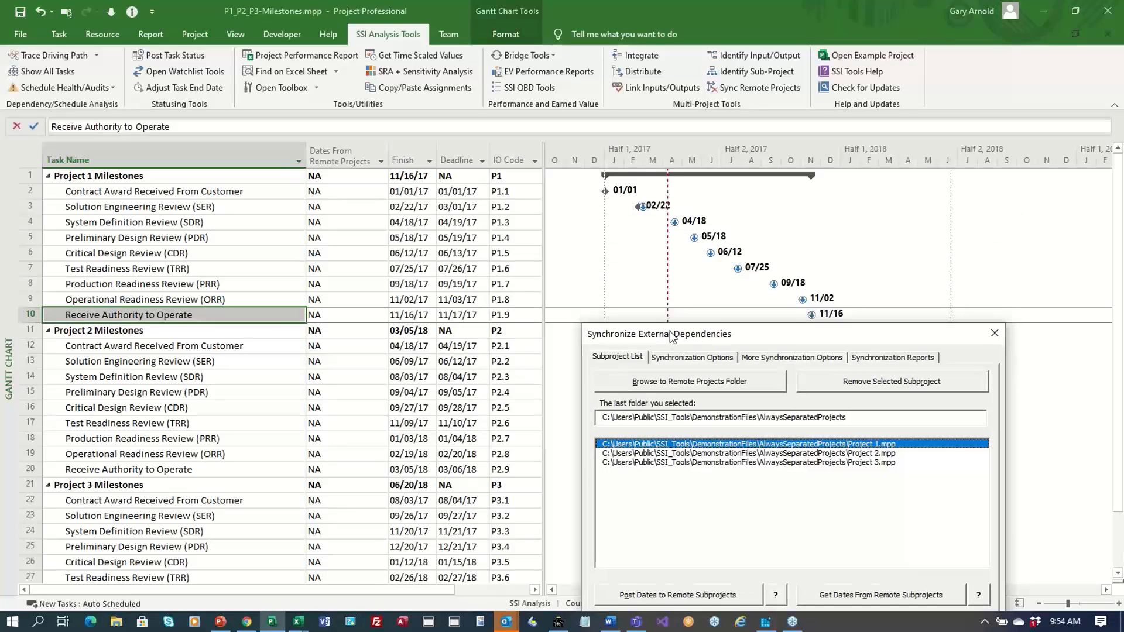
drag(815, 336, 801, 294)
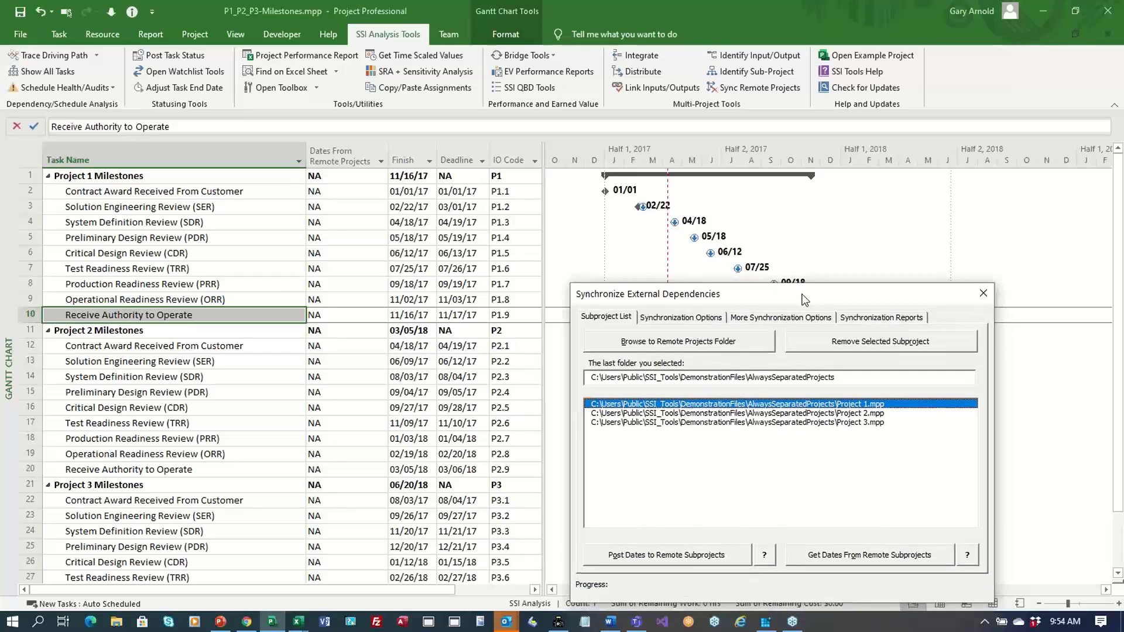
click(850, 557)
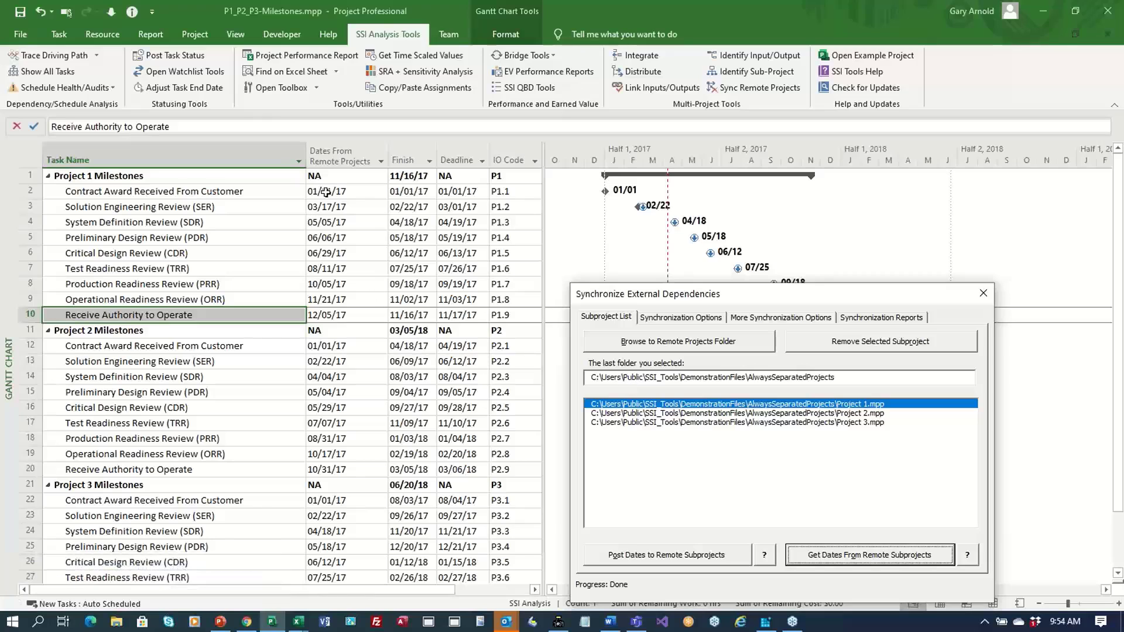
click(344, 191)
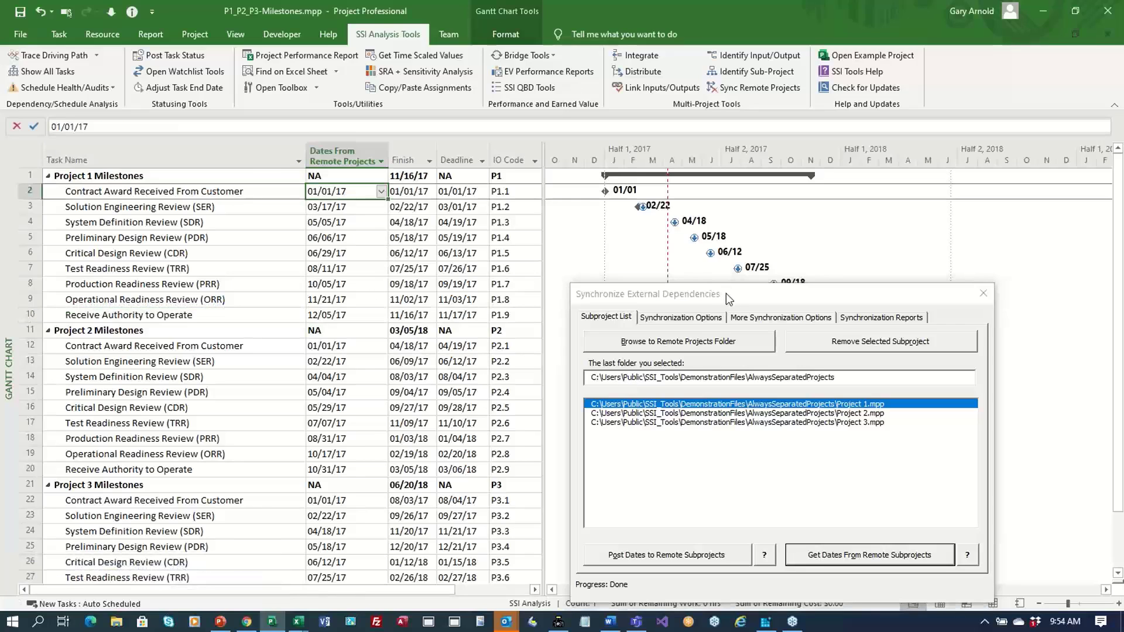
Step: Set the date field for recording remote output finish dates to Finish and return to the subproject list
click(706, 319)
click(964, 428)
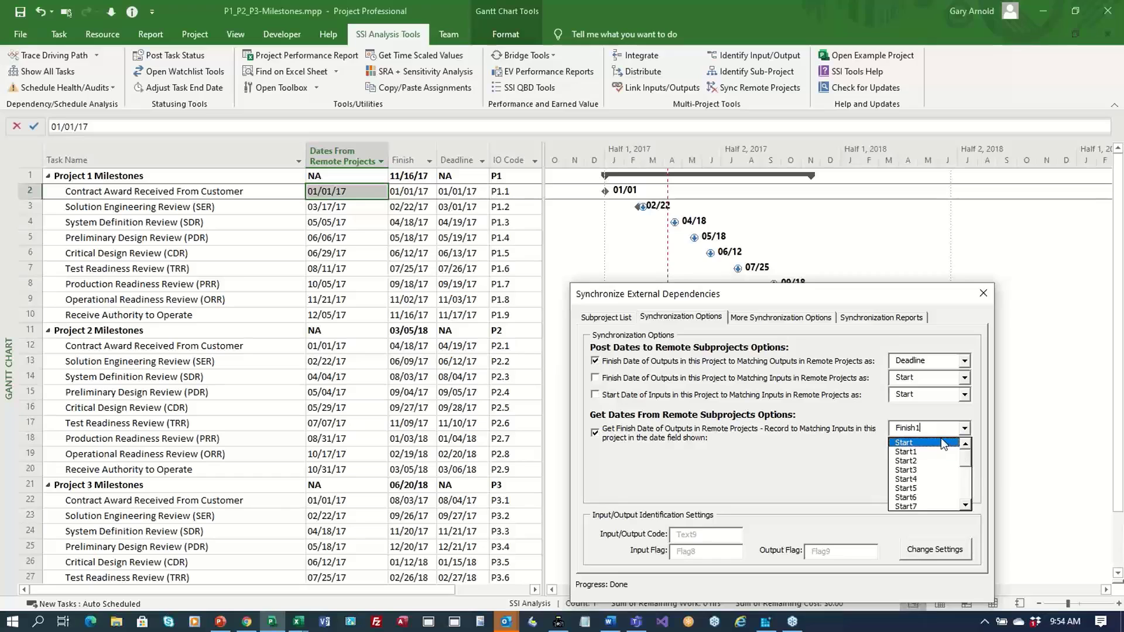
click(945, 427)
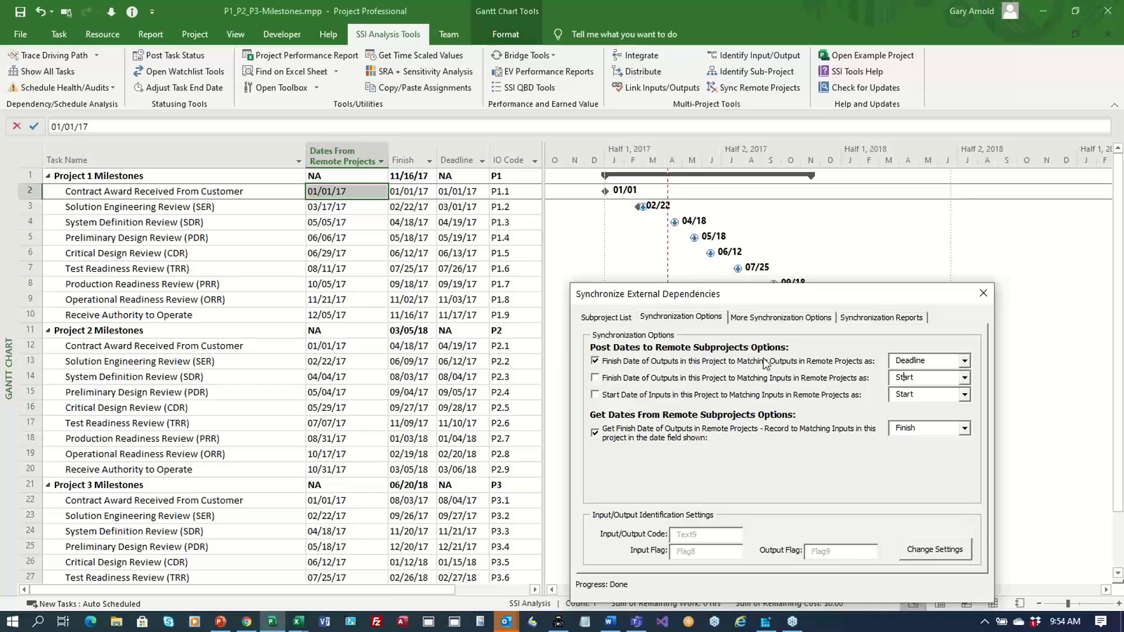
click(606, 318)
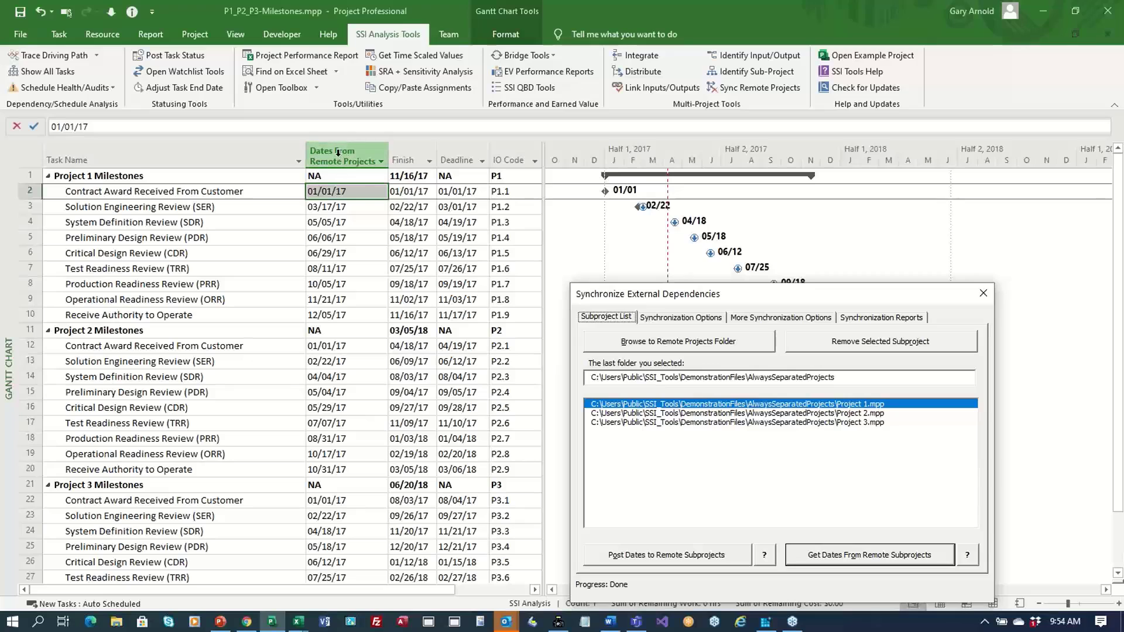
Step: Examine the dates retrieved for Project 1's milestones in the Dates From Remote Projects column
click(339, 194)
drag(339, 203, 331, 316)
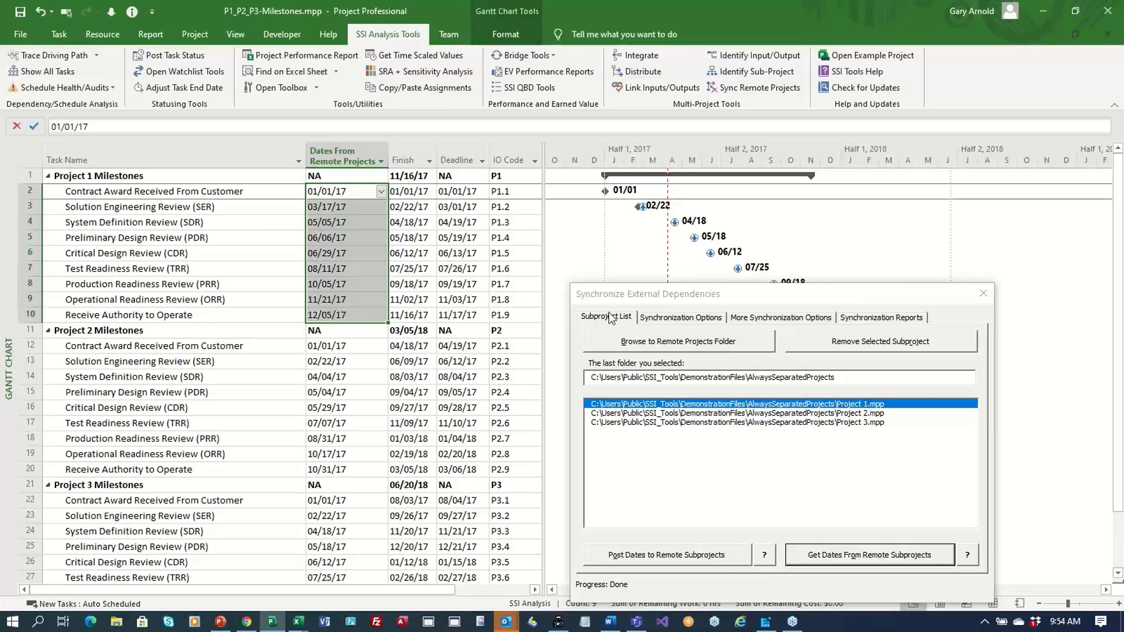
click(706, 326)
Step: Get the dates from the remote subprojects into the Finish column, keeping the Gantt chart in view
drag(696, 291, 710, 345)
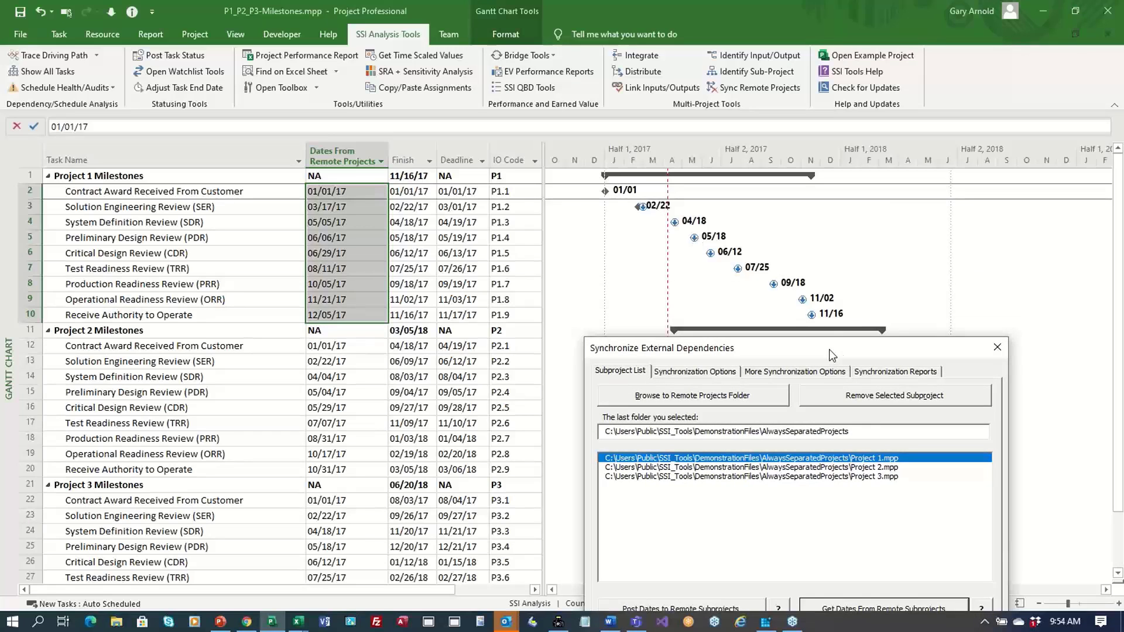
drag(831, 354, 521, 318)
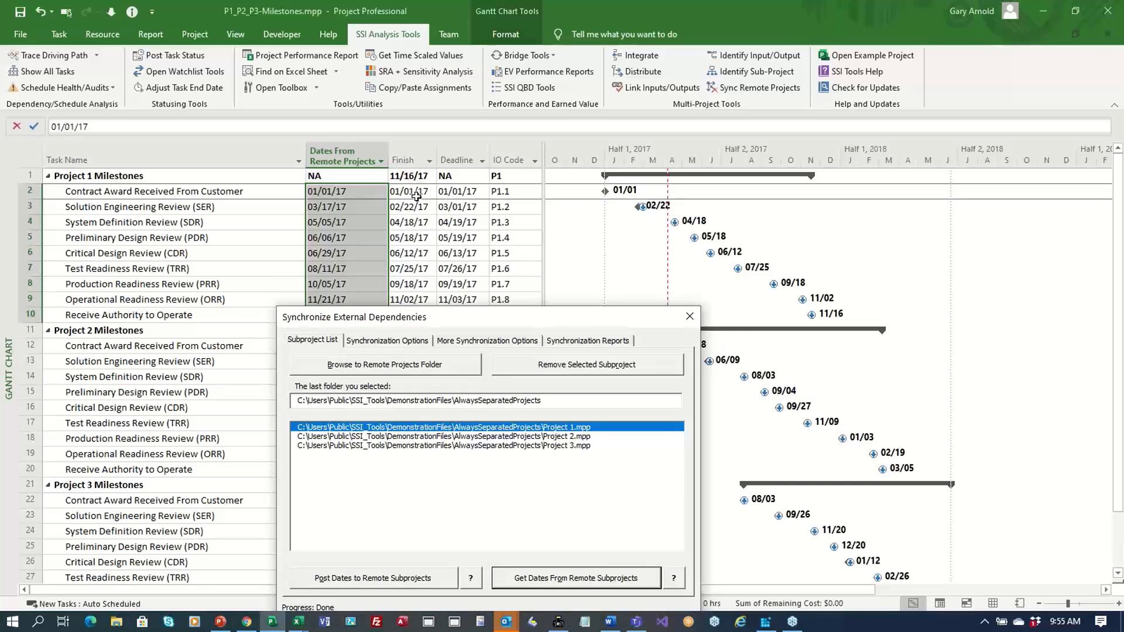
drag(478, 316, 352, 261)
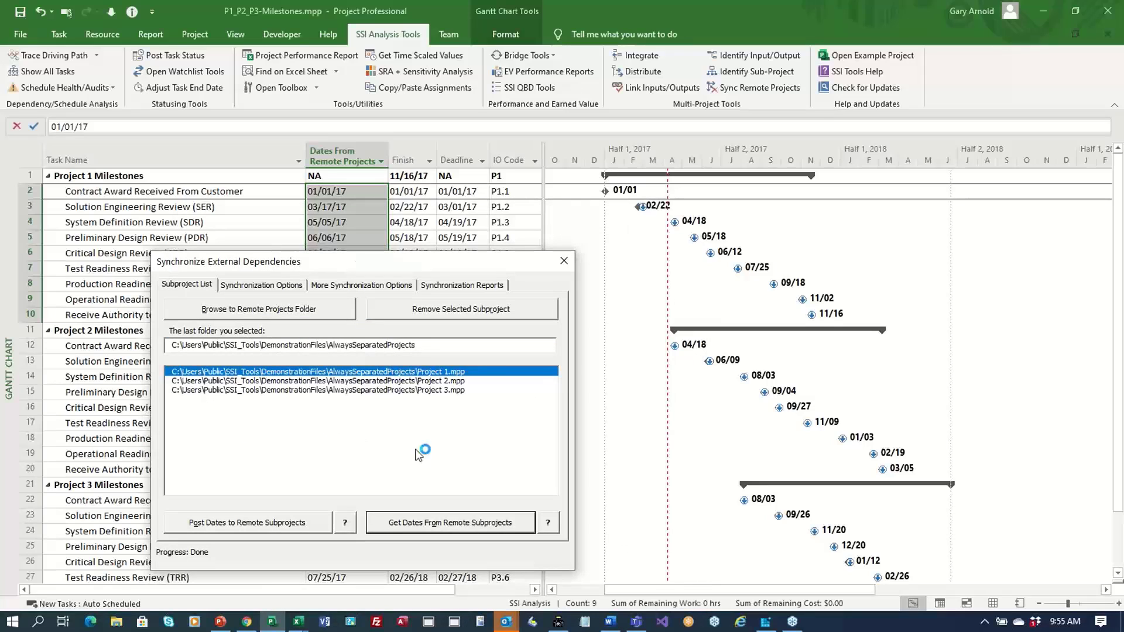
click(453, 527)
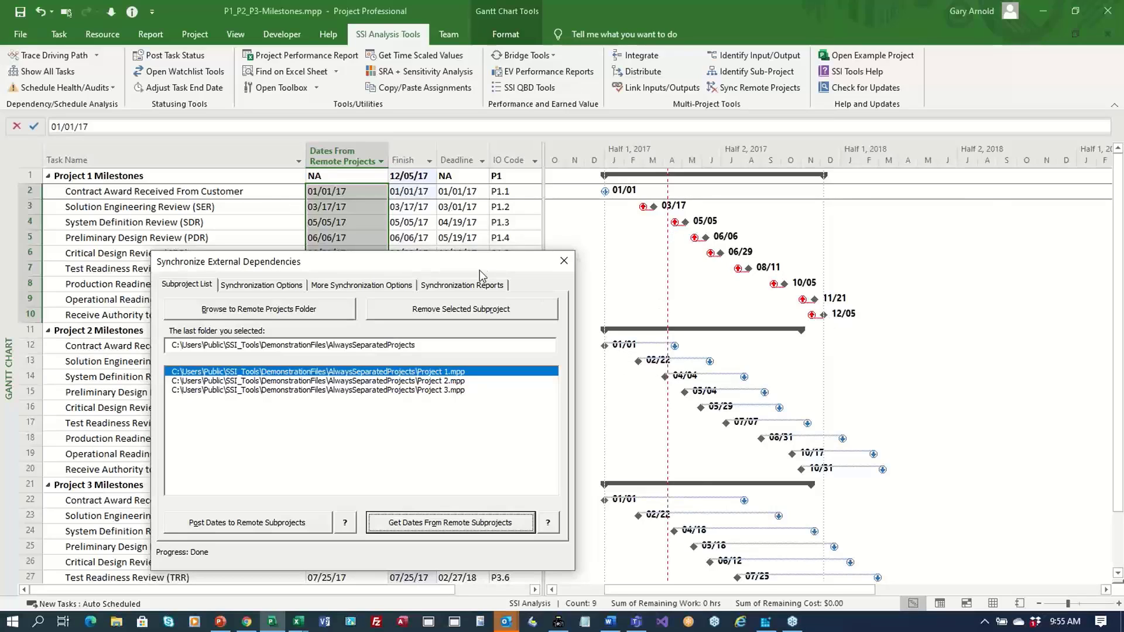
drag(486, 263, 565, 275)
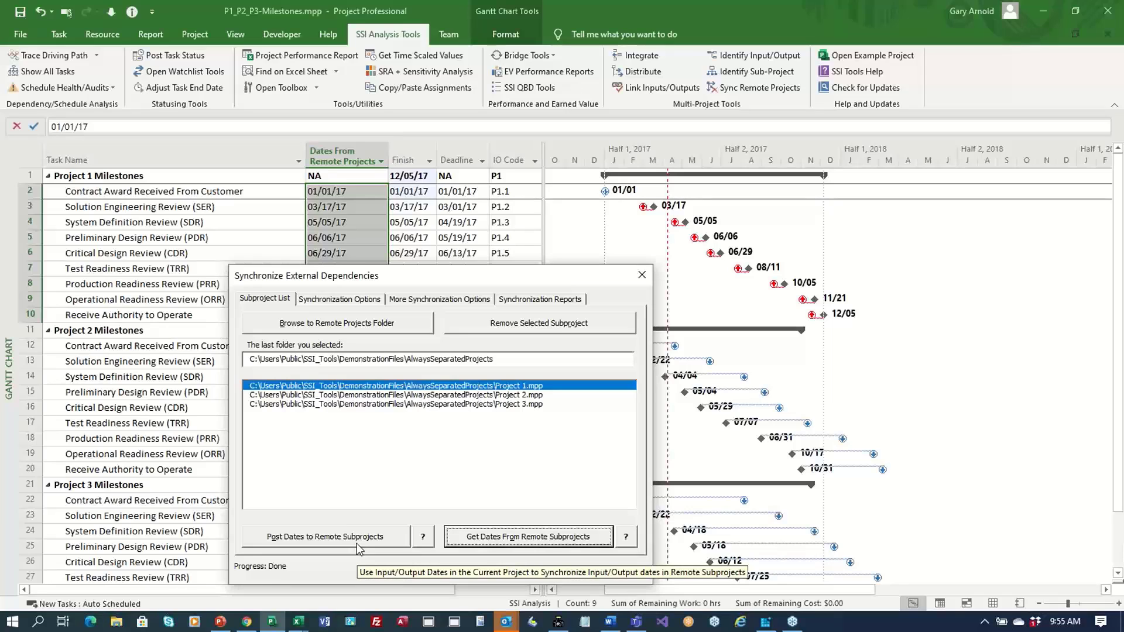
Step: Show the synchronization options and copy the deadlines of Project 1's nine milestones into their Finish column
click(338, 301)
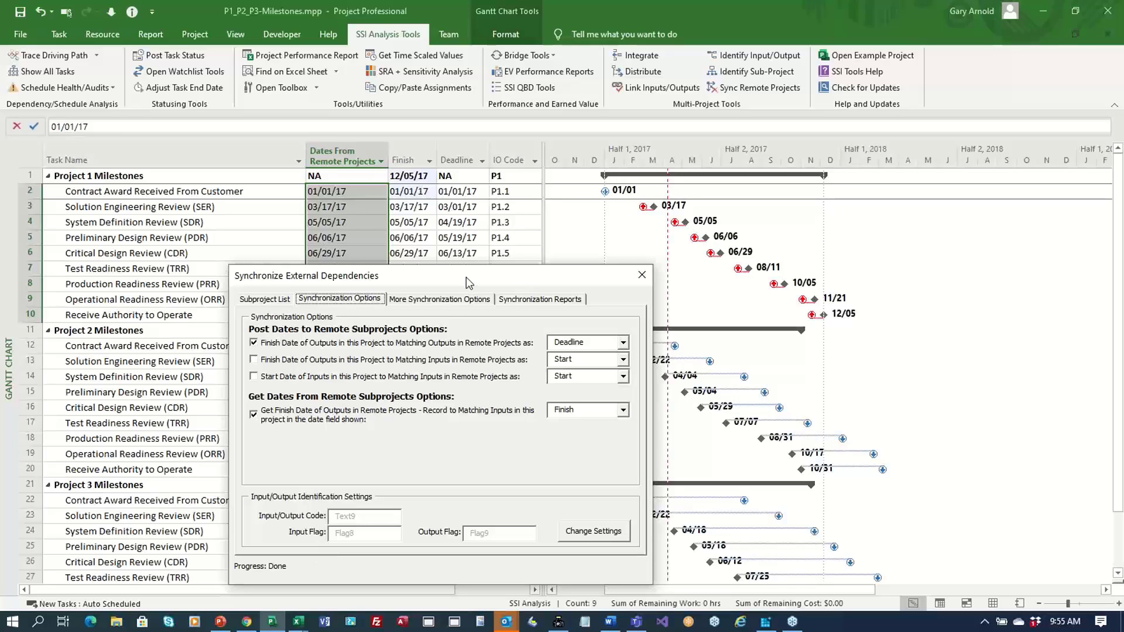
drag(466, 276, 462, 366)
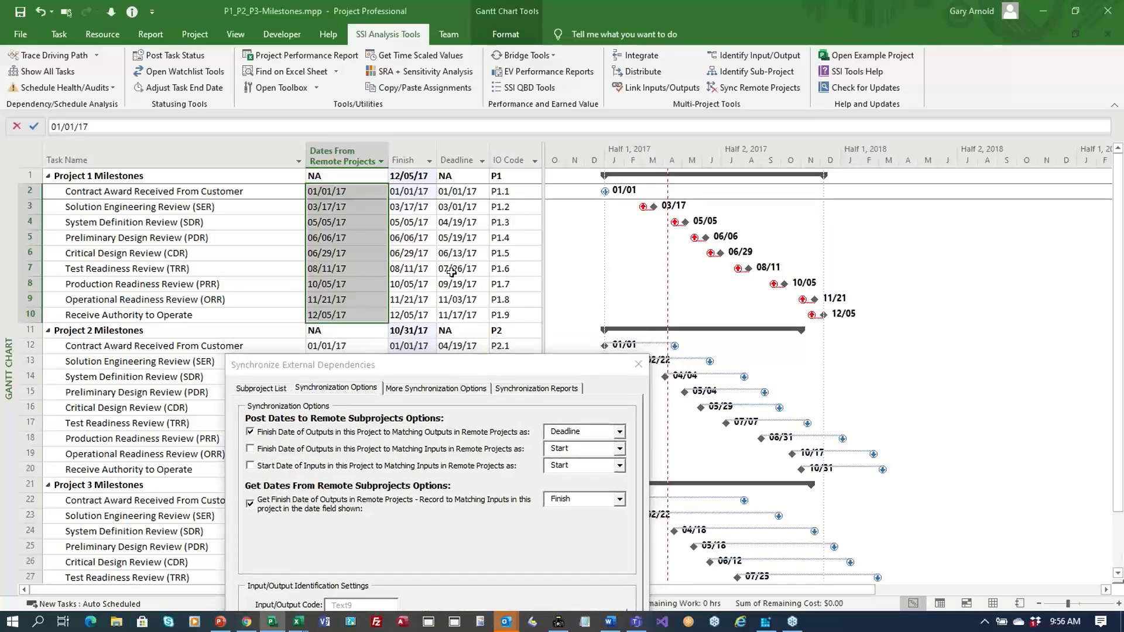
drag(460, 192, 446, 316)
key(ctrl+c)
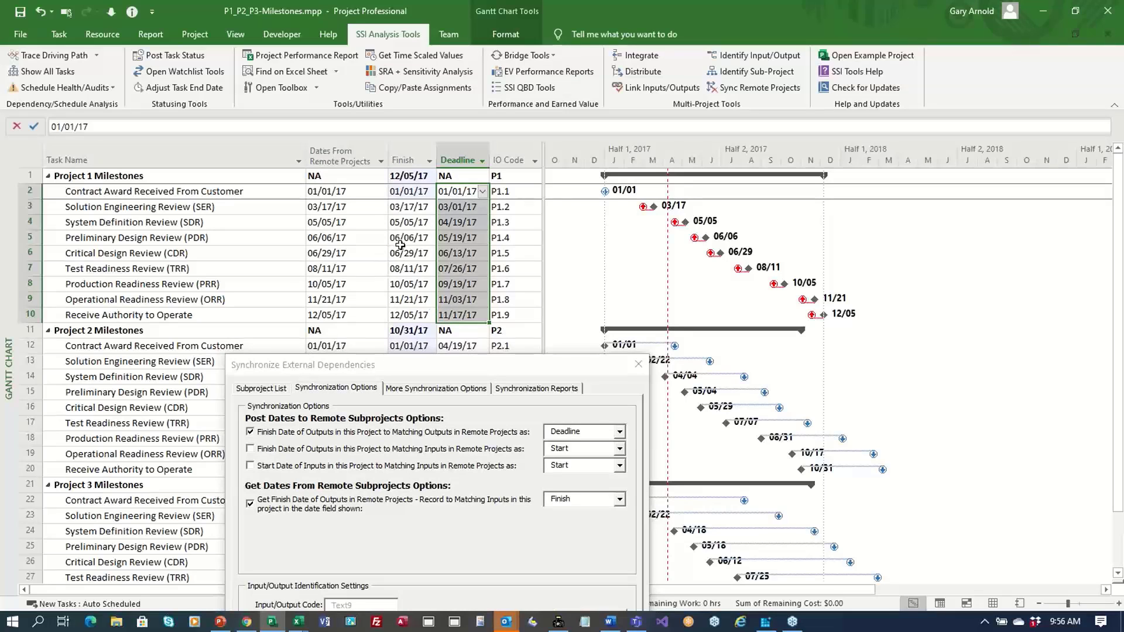
click(400, 191)
key(ctrl+v)
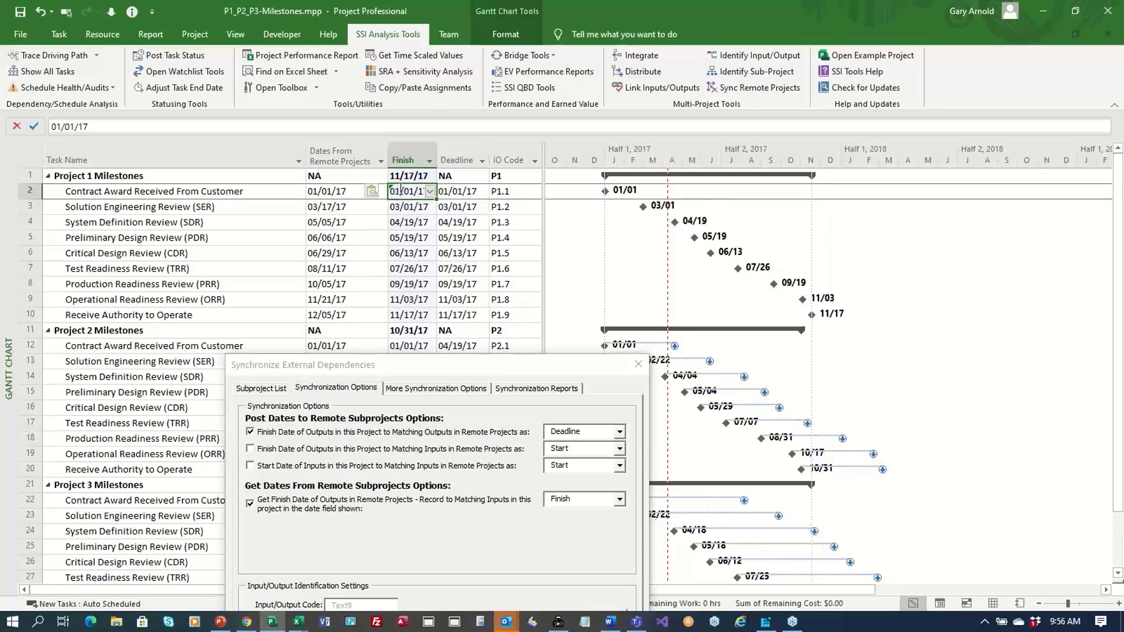
Step: Review the options for posting dates to remote subprojects and the list of projects to synchronize, and close the dialog
drag(439, 364, 464, 243)
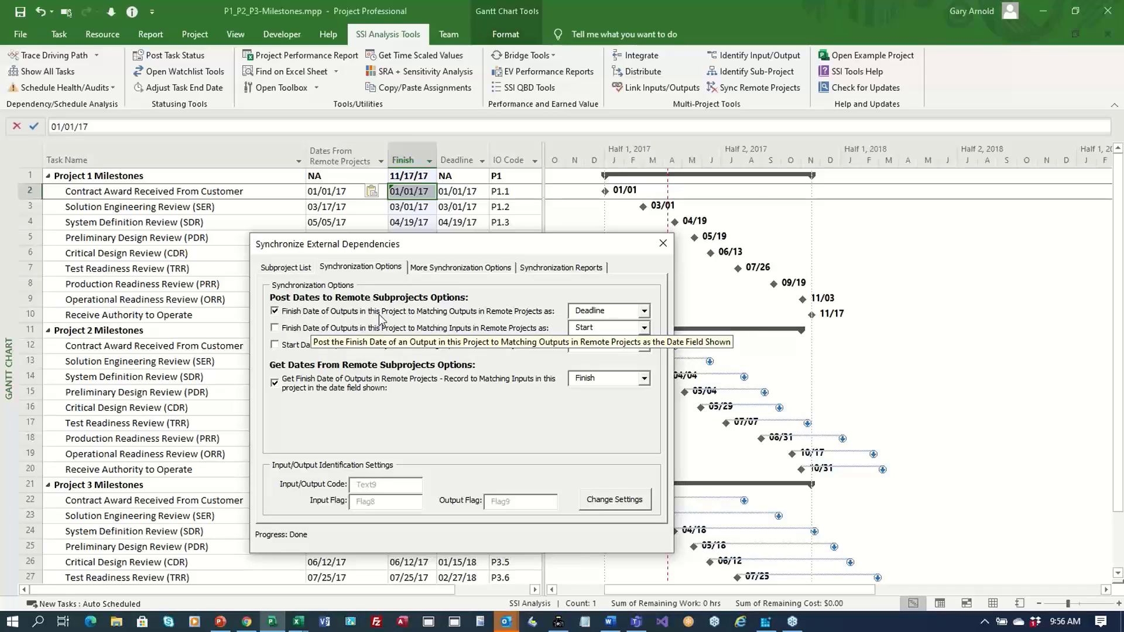
click(287, 268)
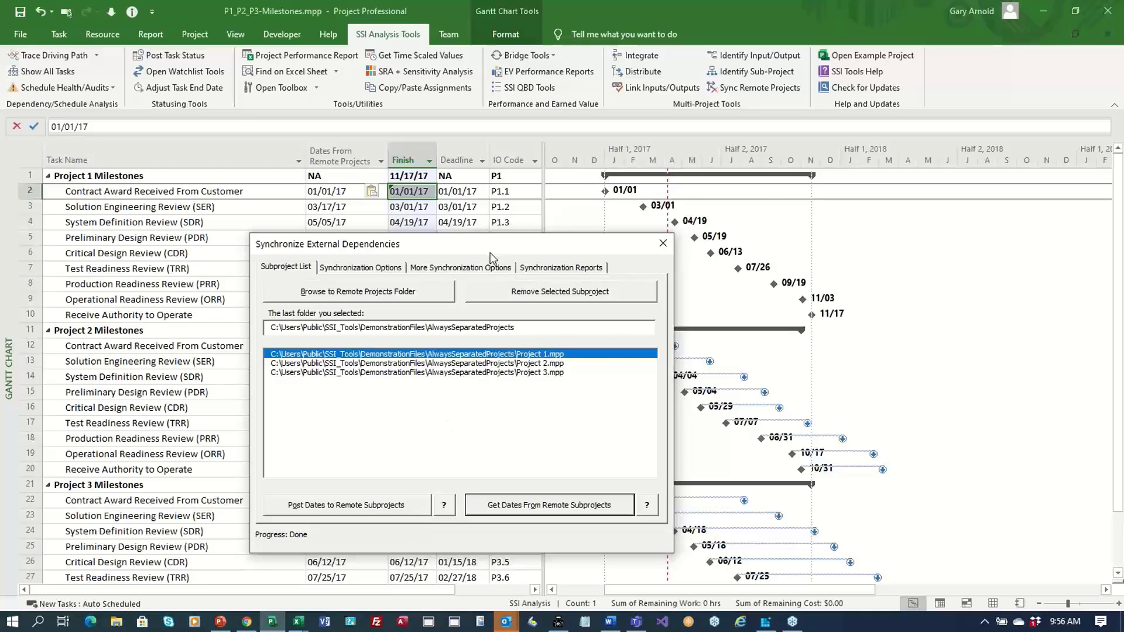
drag(568, 252, 870, 252)
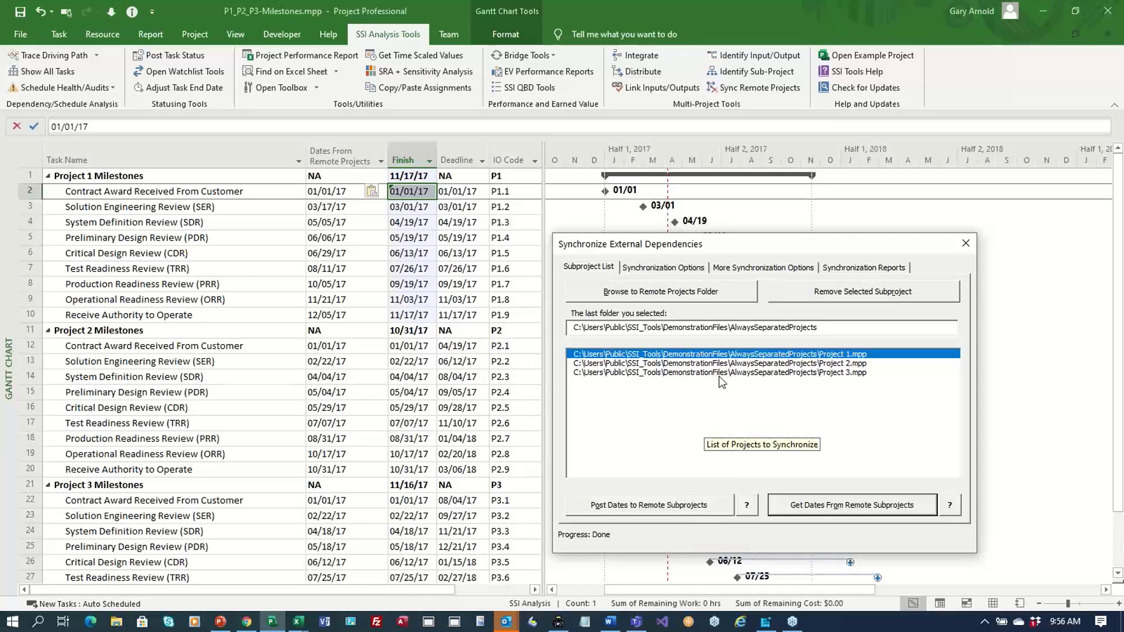
drag(800, 244, 730, 198)
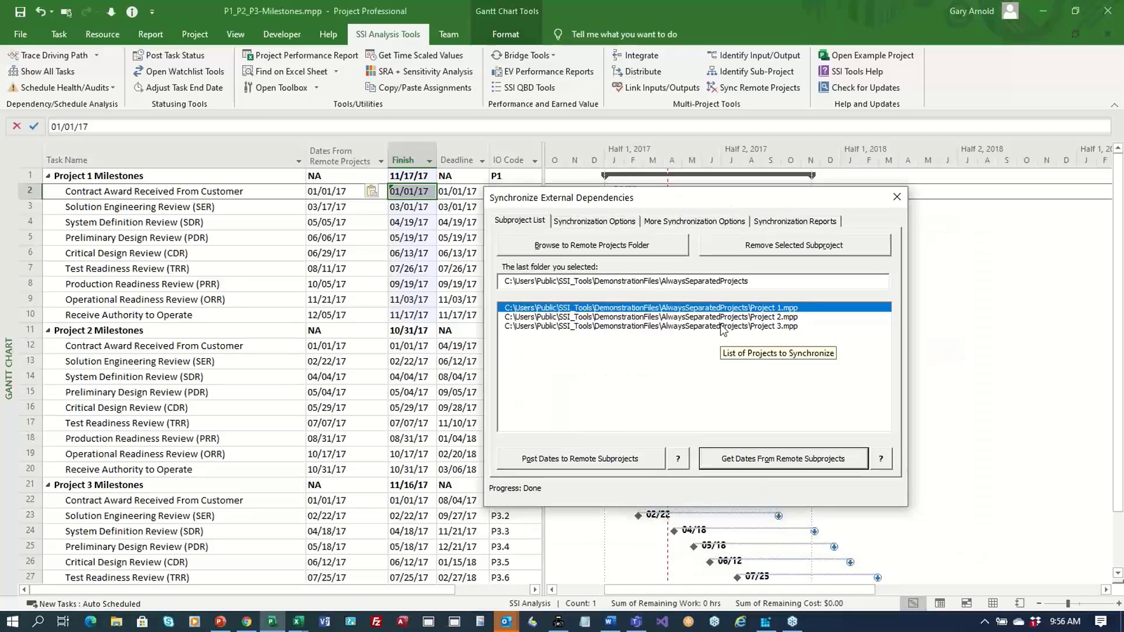
click(899, 196)
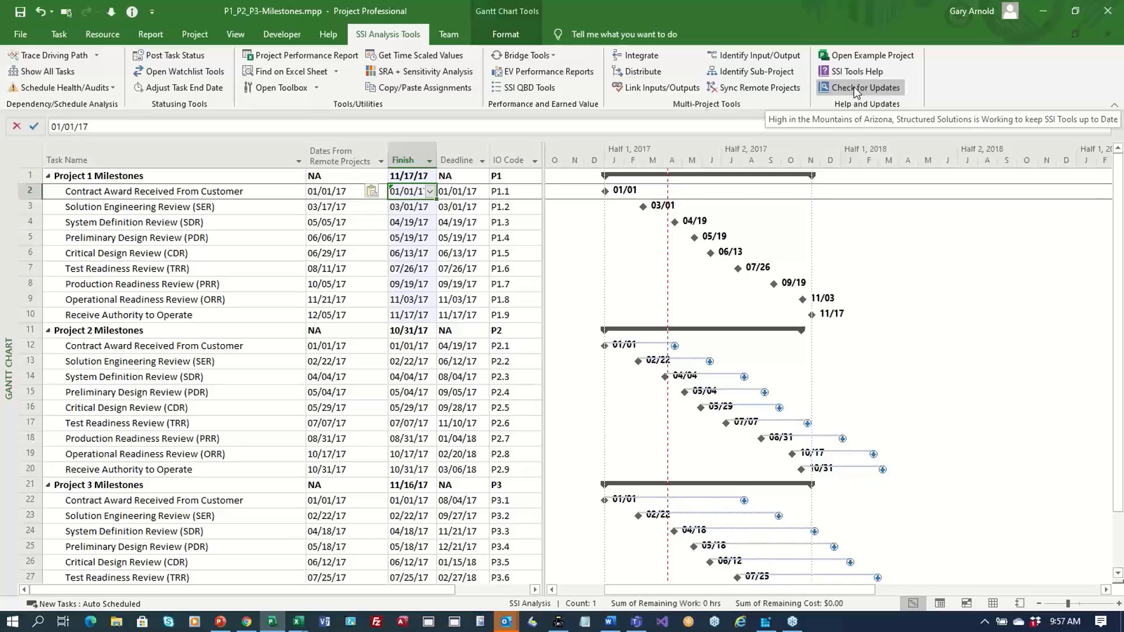
Step: View the SSI Tools update frequency and version information in Check for Updates and close it
click(855, 89)
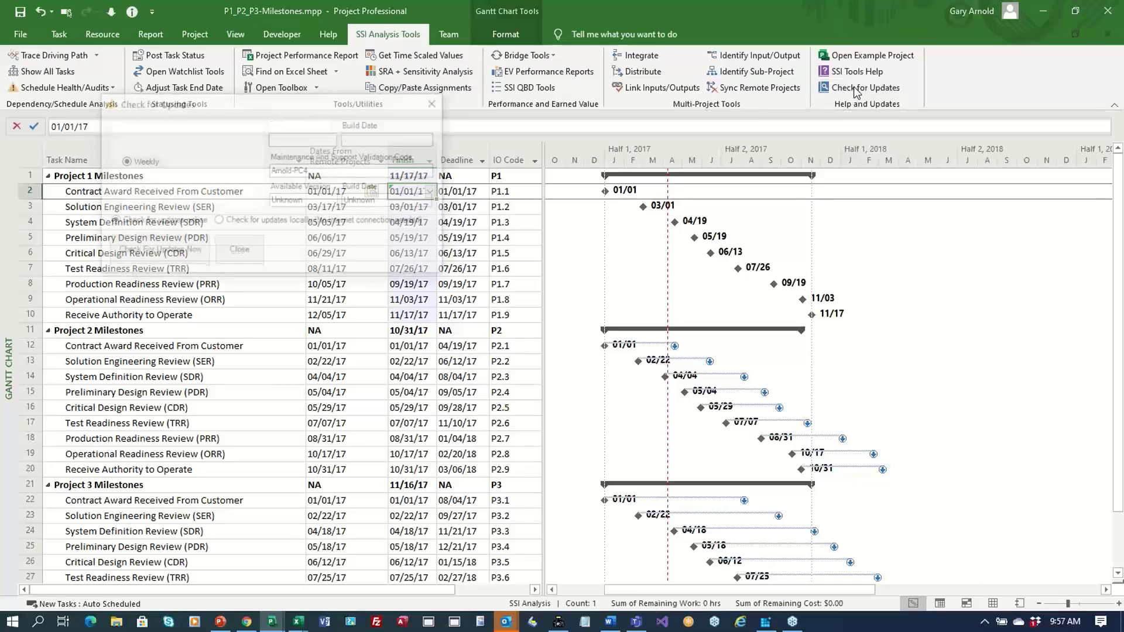
drag(253, 117, 524, 232)
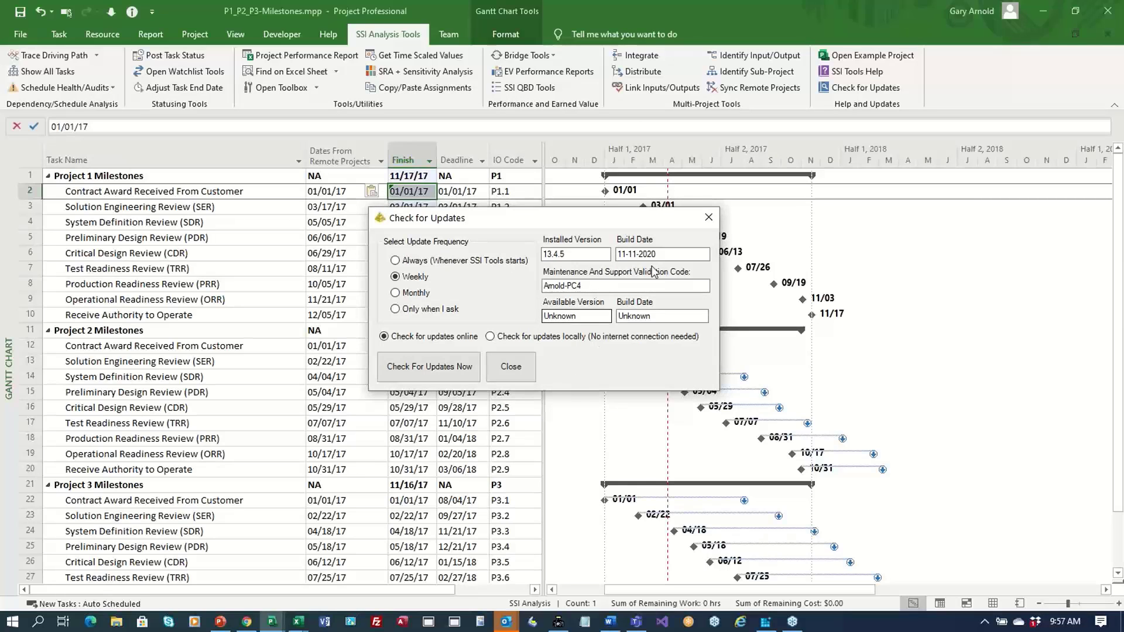
click(709, 218)
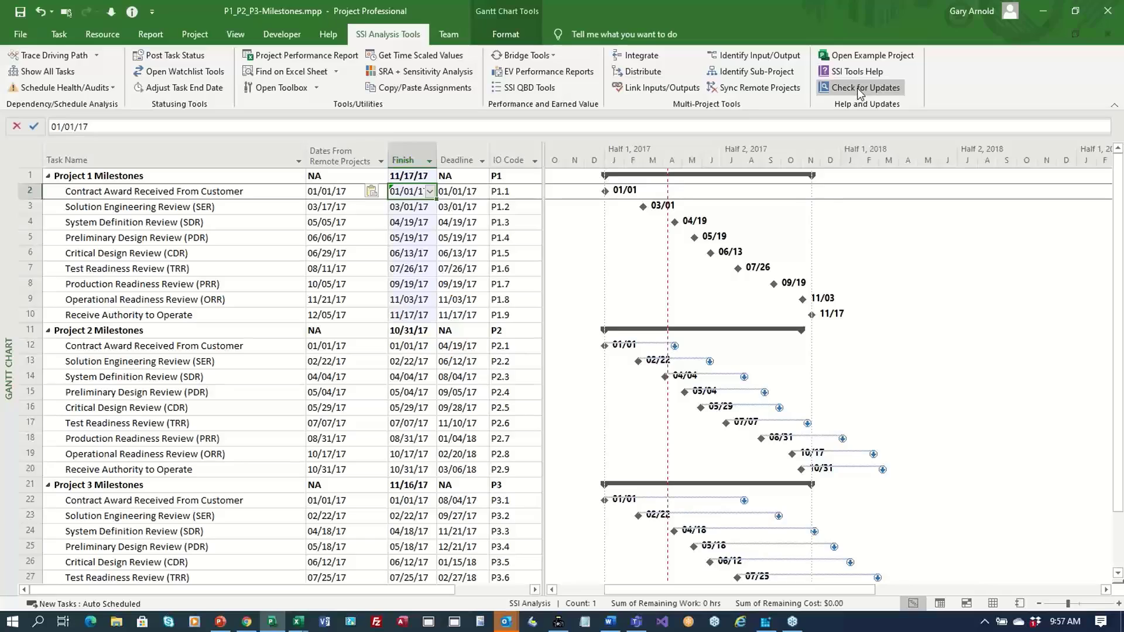